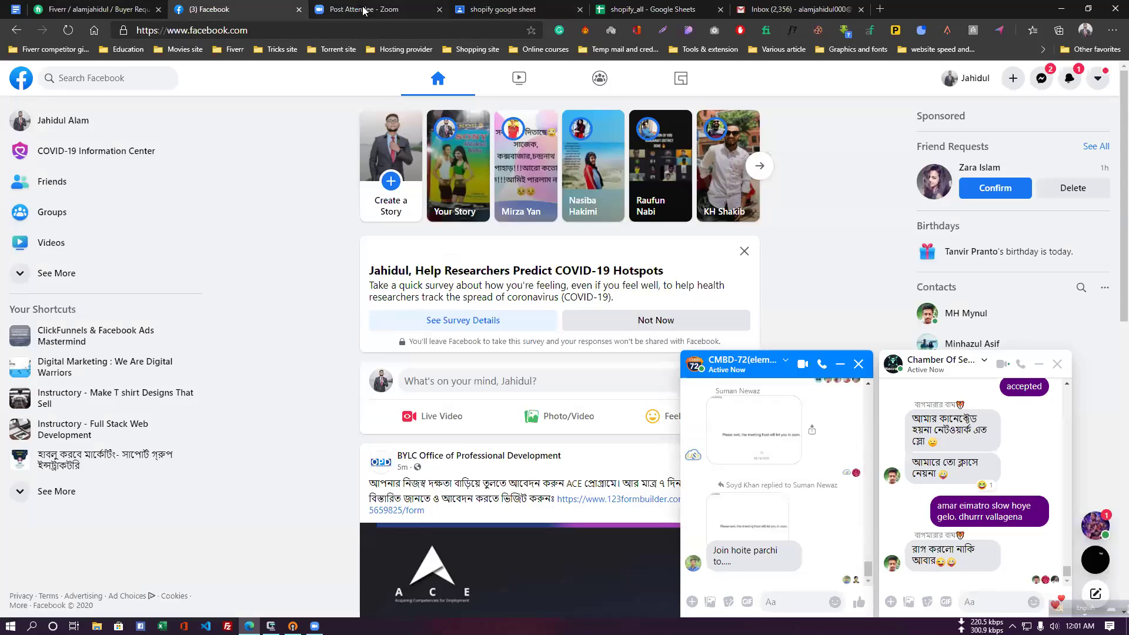
Close the Fiverr tab and both Messenger chat windows.
click(158, 9)
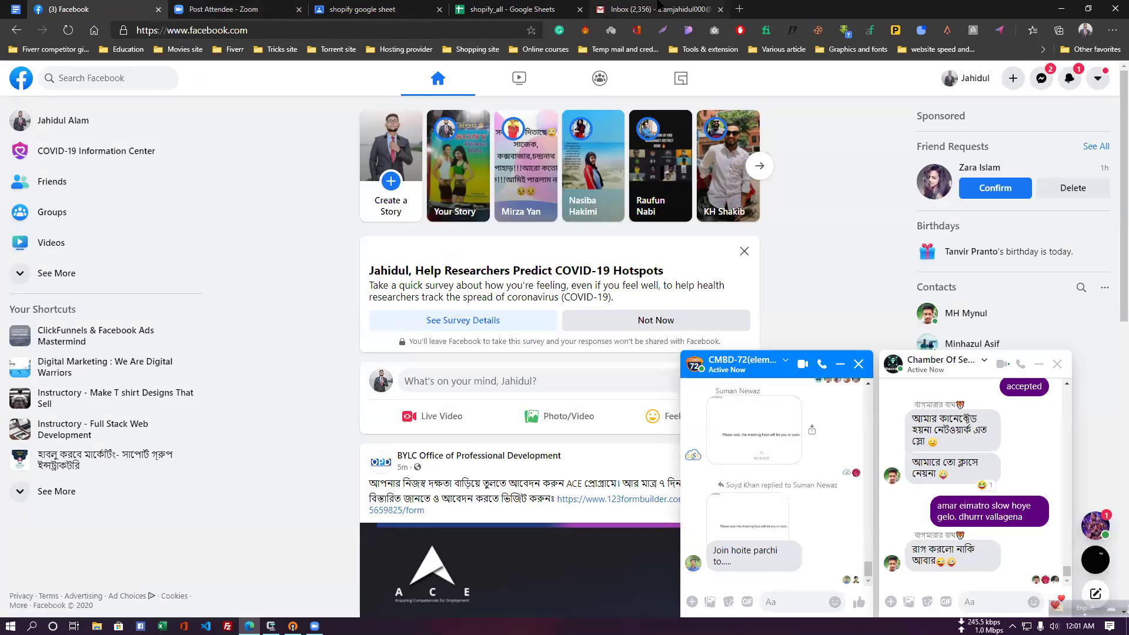
click(1065, 361)
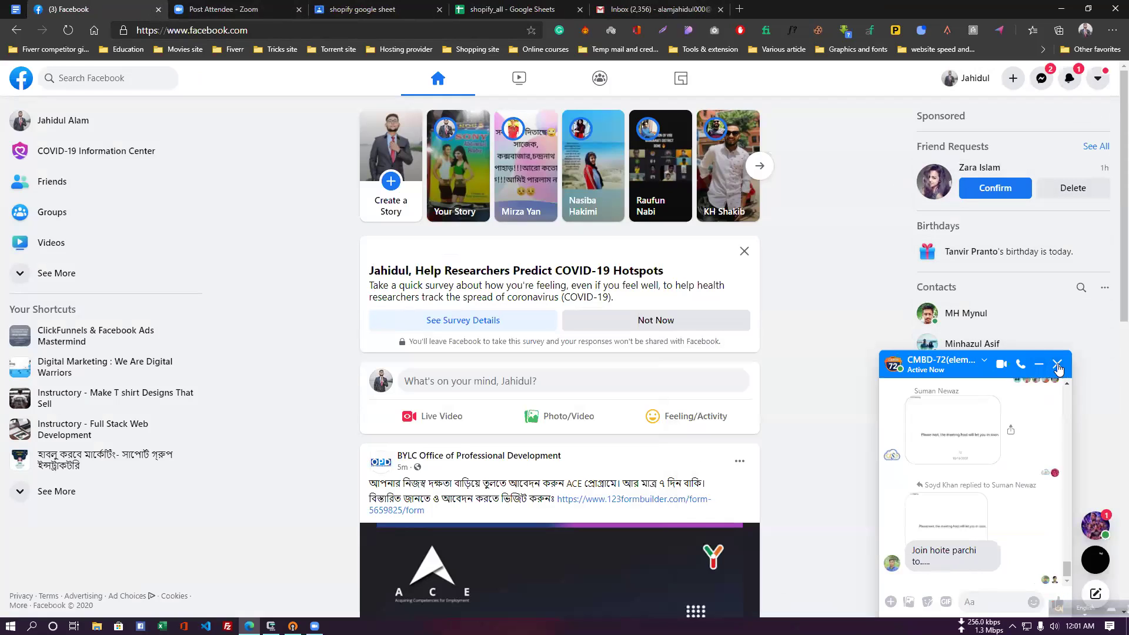
click(1065, 361)
Close the Facebook tab after checking the spreadsheet and Zoom tabs.
click(504, 6)
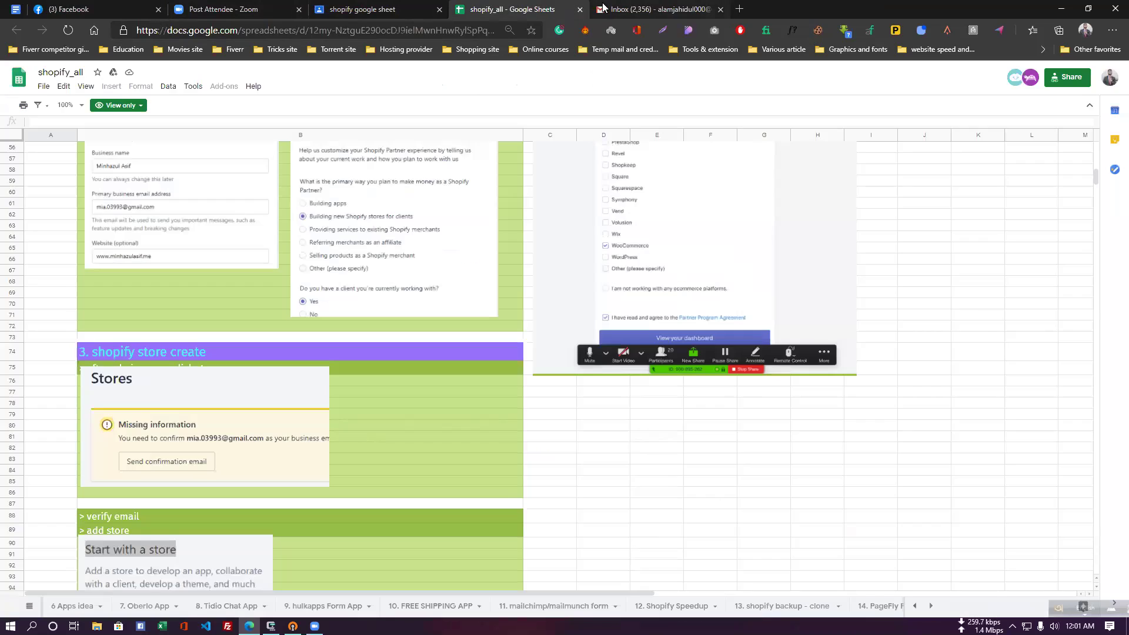
click(258, 7)
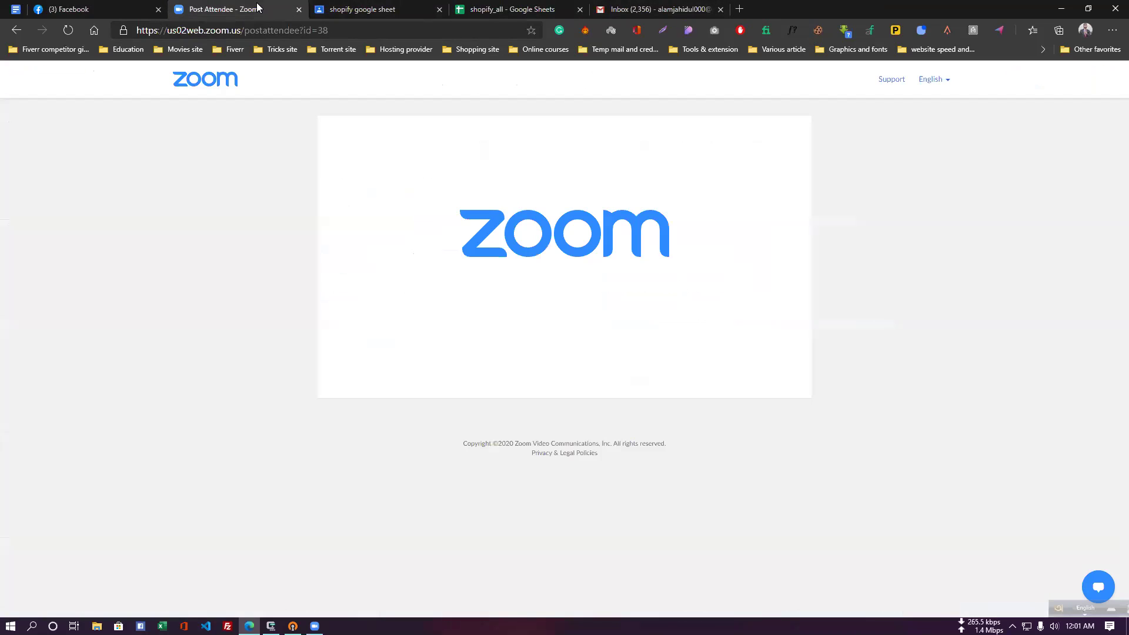
click(158, 10)
click(196, 5)
click(114, 6)
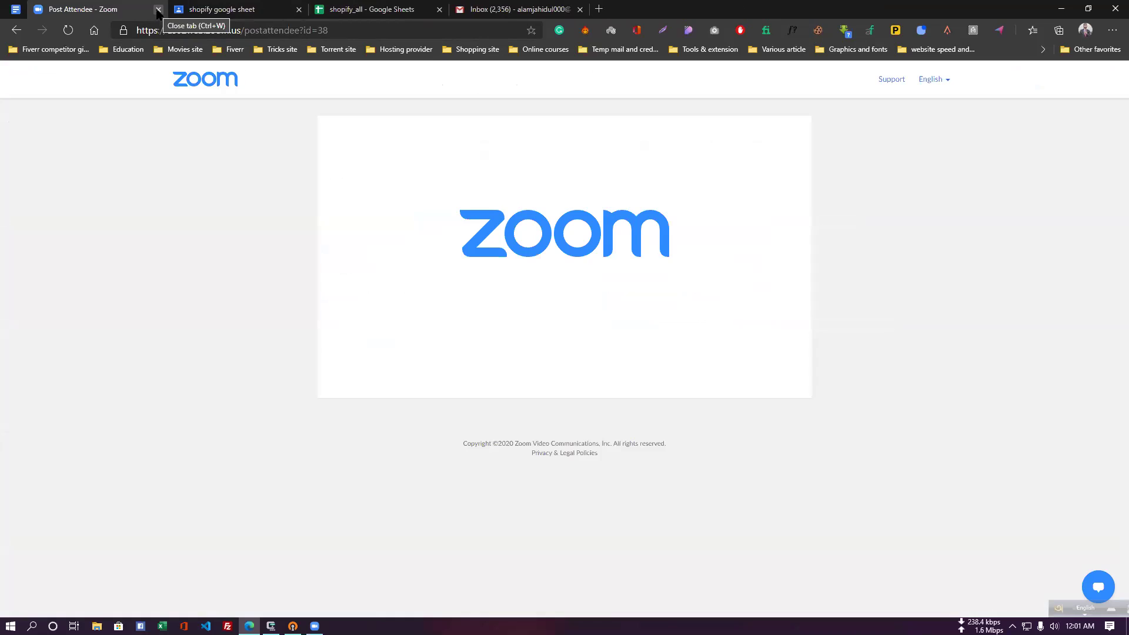
Open a new blank browser tab.
click(206, 6)
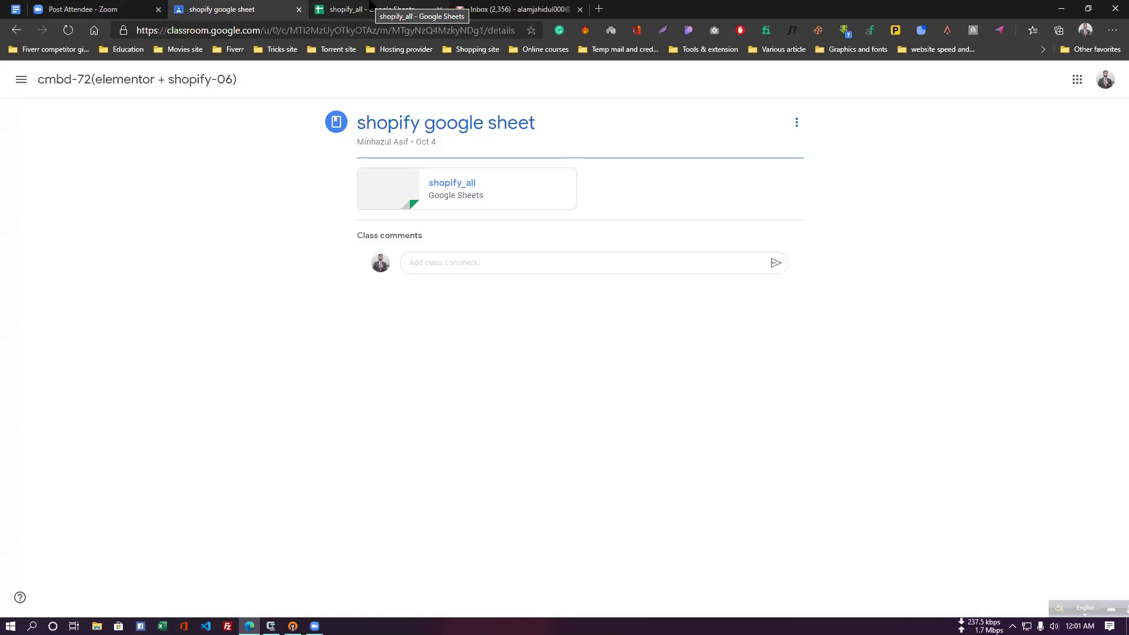
click(369, 6)
click(600, 9)
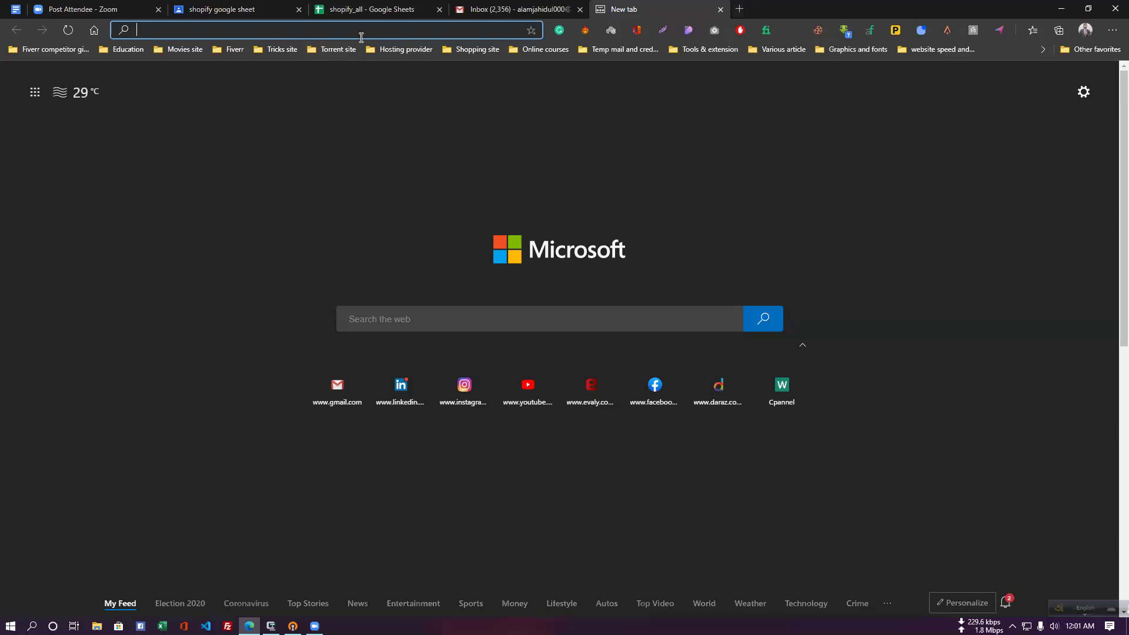
Load jahidulalam.myshopify.com, then append /admin to reach the Shopify admin home.
text(jahidulalam)
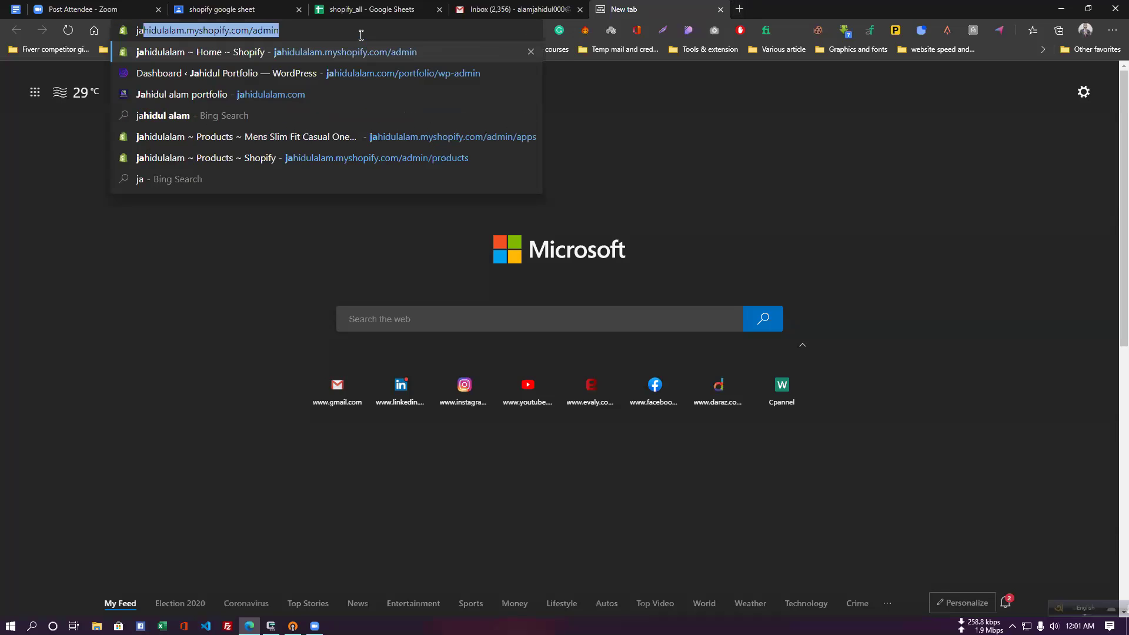
text(.mysh)
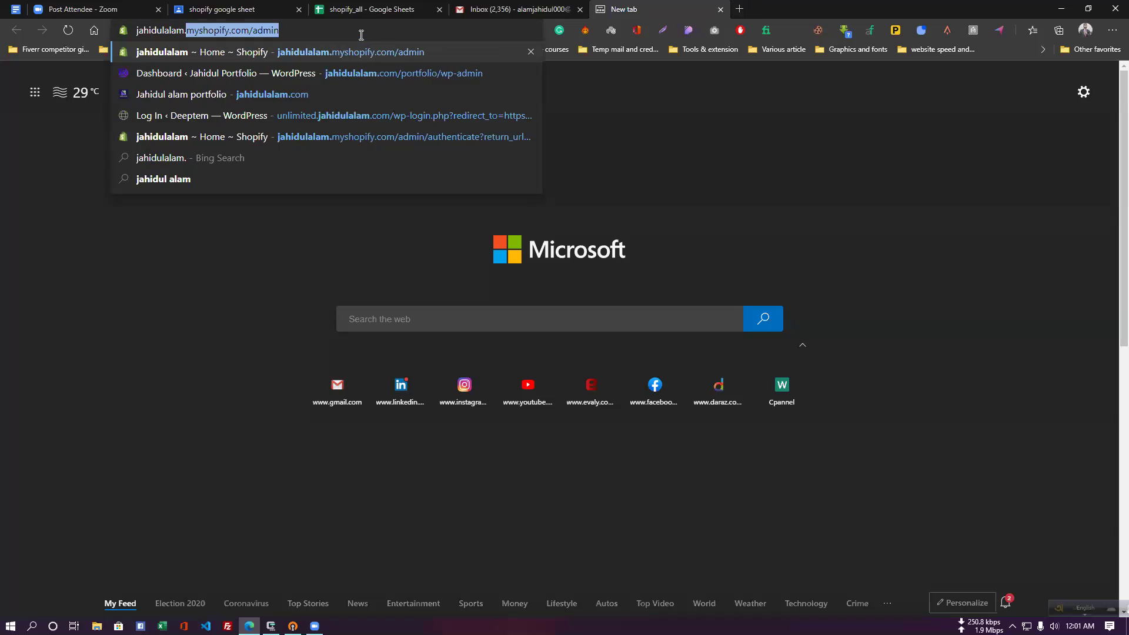
text(opi)
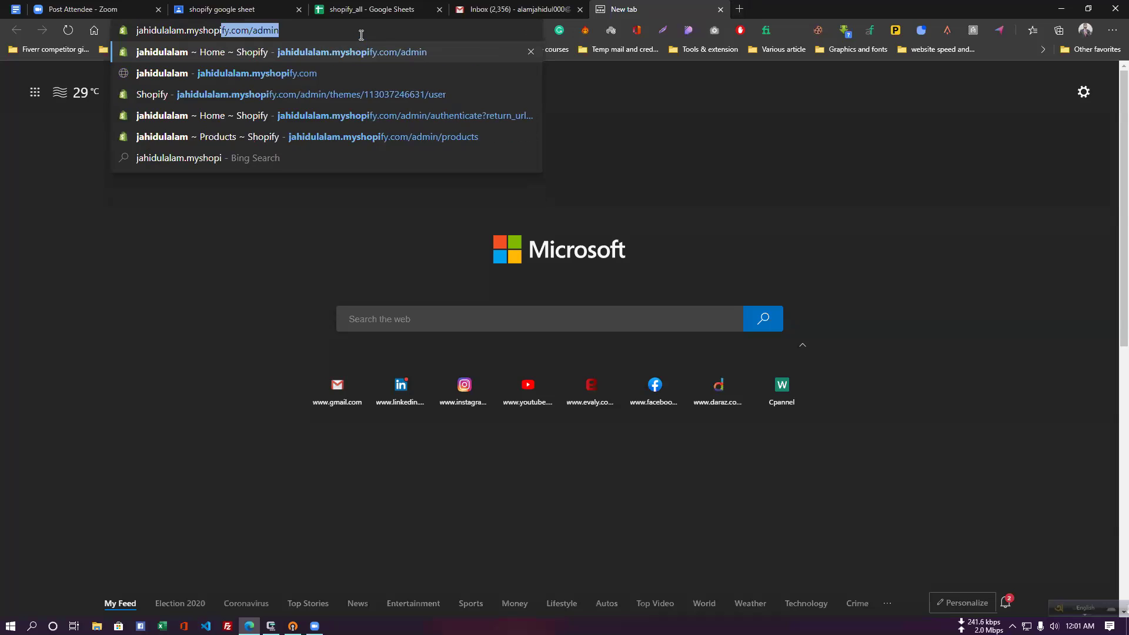
text(fy.com)
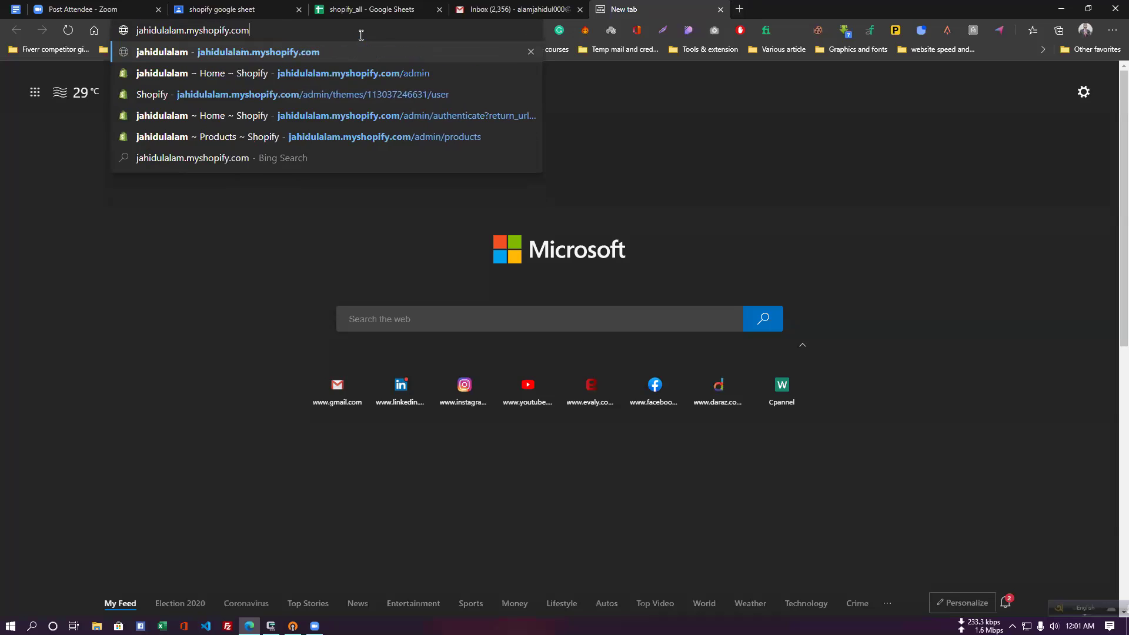
key(Return)
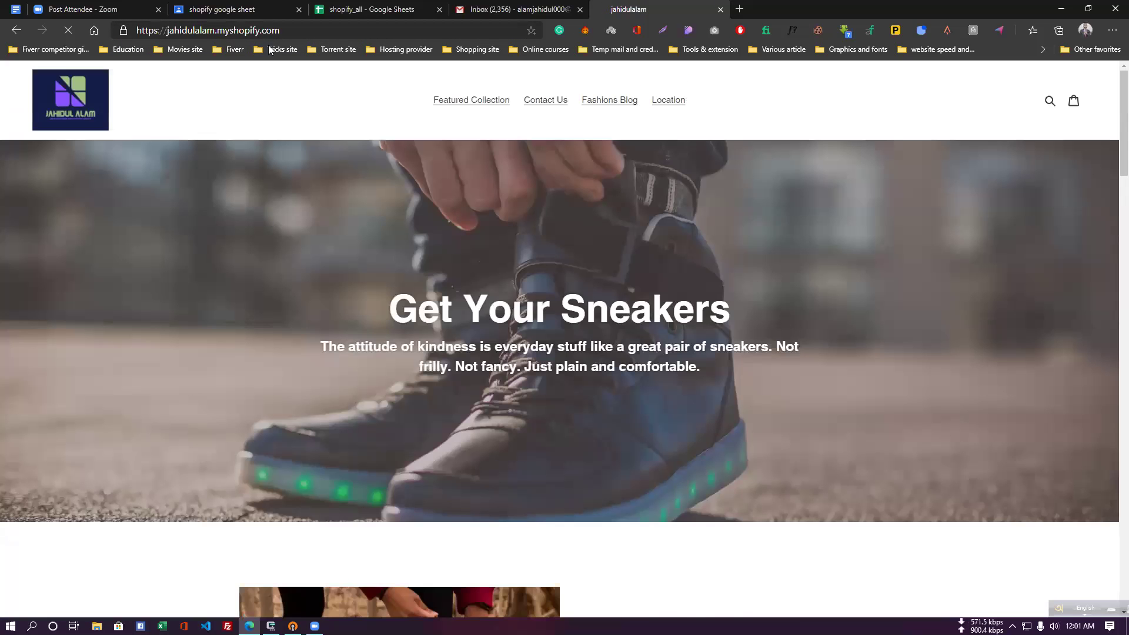
click(284, 32)
click(283, 33)
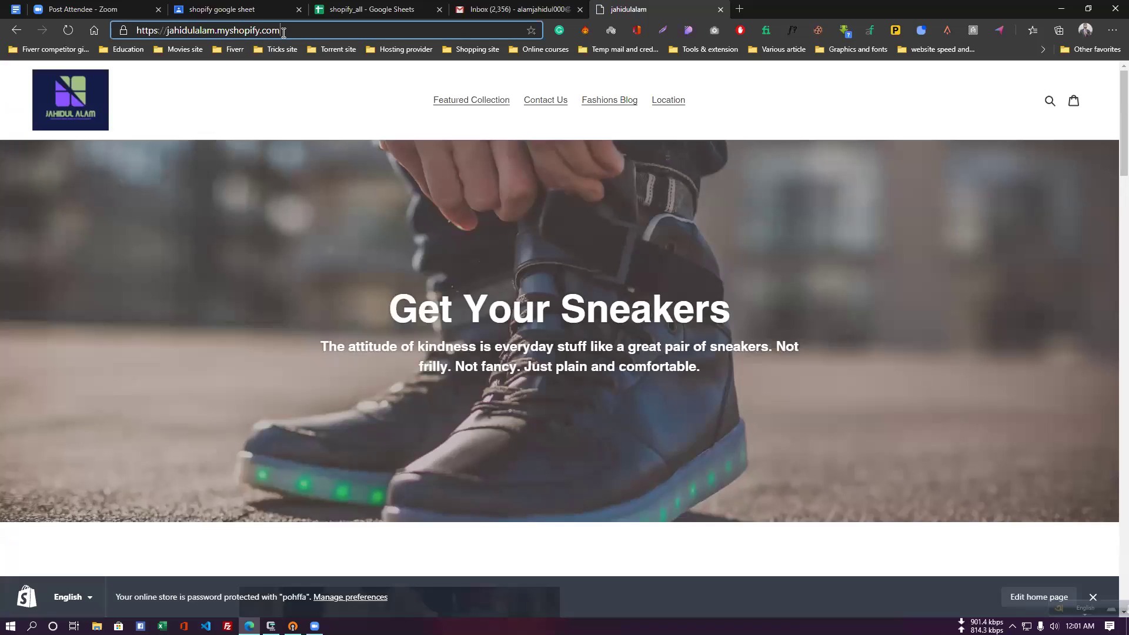
text(/admin)
key(Return)
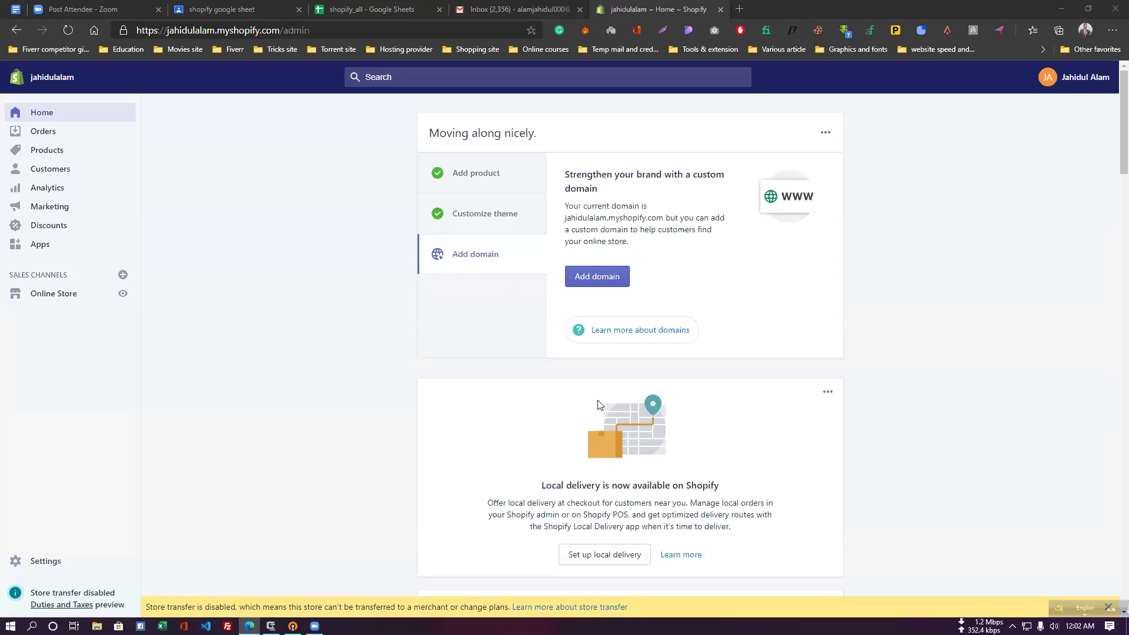
Open the store's Products list.
scroll(598, 399, down, 2)
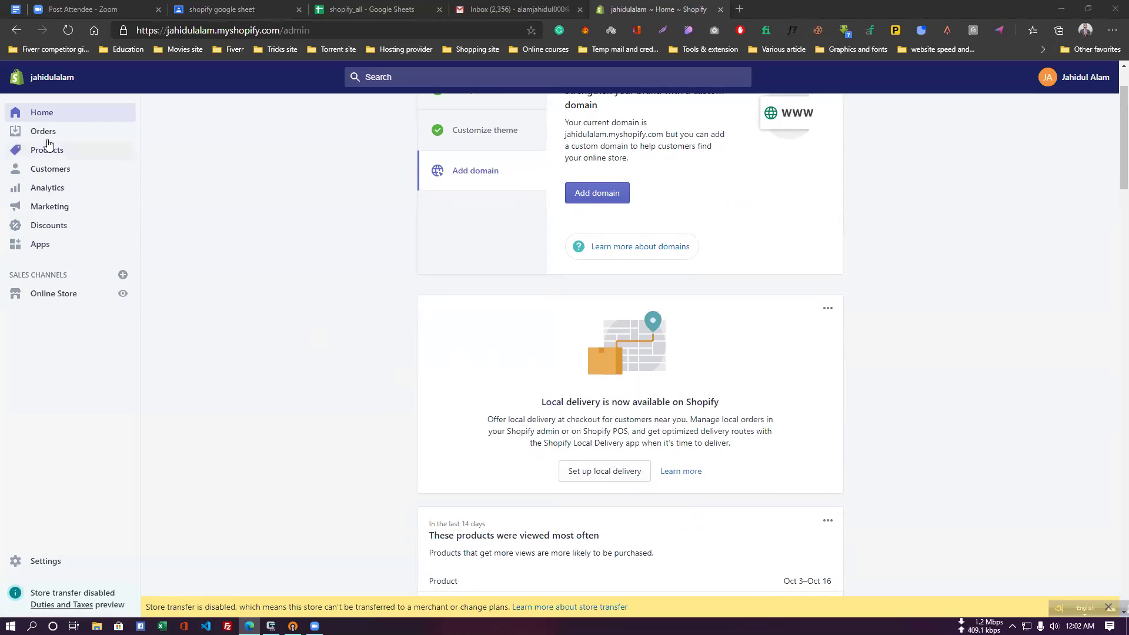
scroll(575, 370, down, 5)
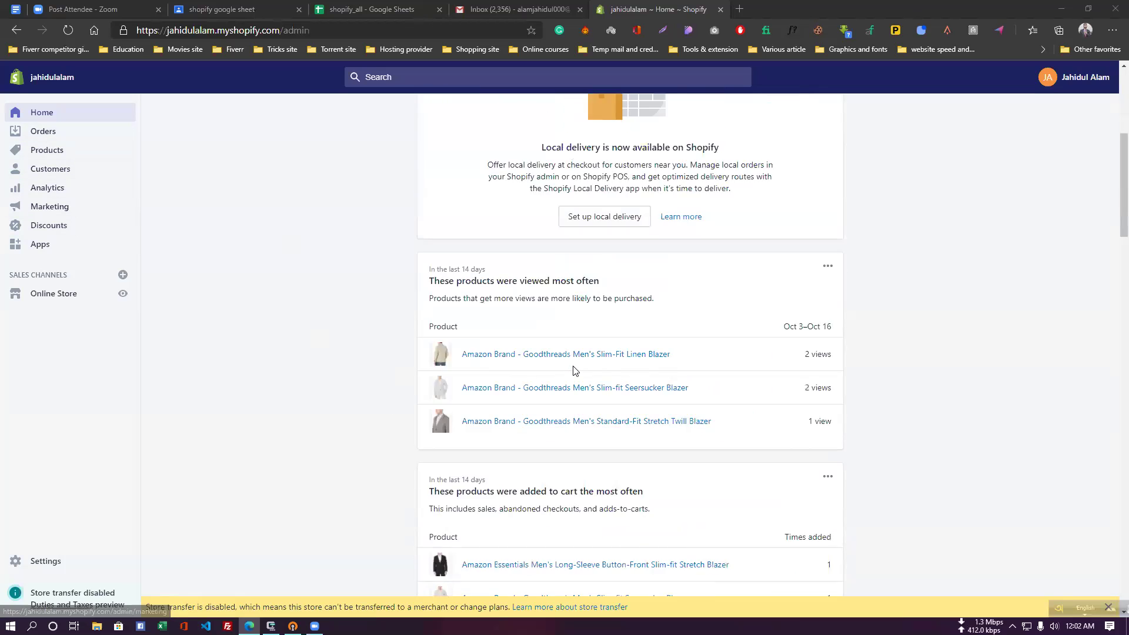
scroll(575, 370, up, 4)
click(58, 151)
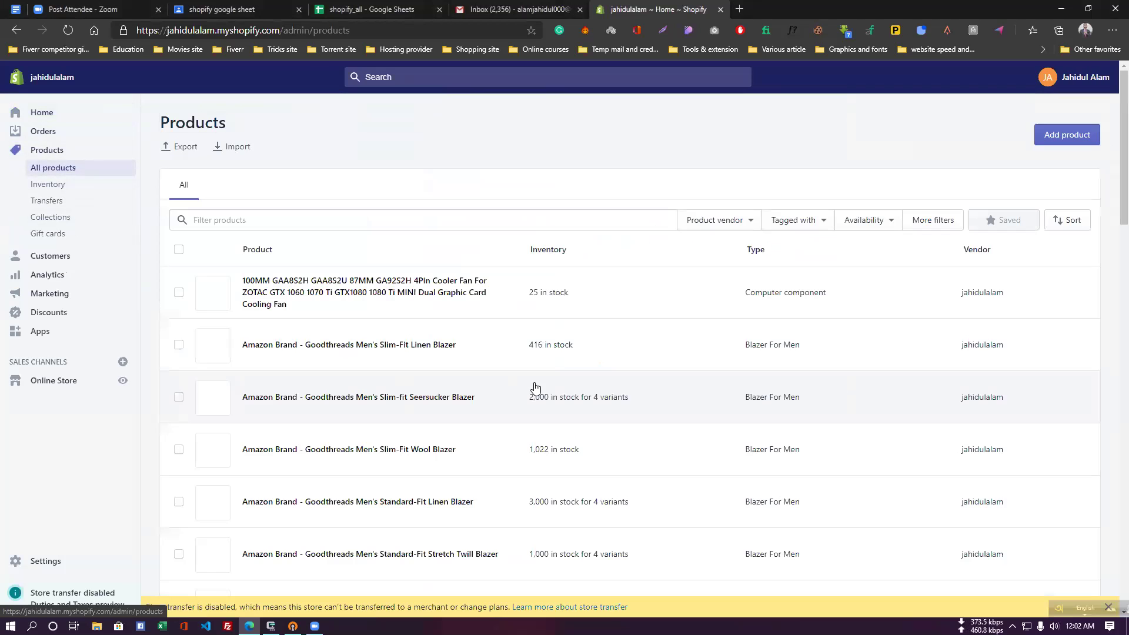
Open the Goodthreads Seersucker Blazer and review its four size/colour variants.
scroll(537, 406, down, 3)
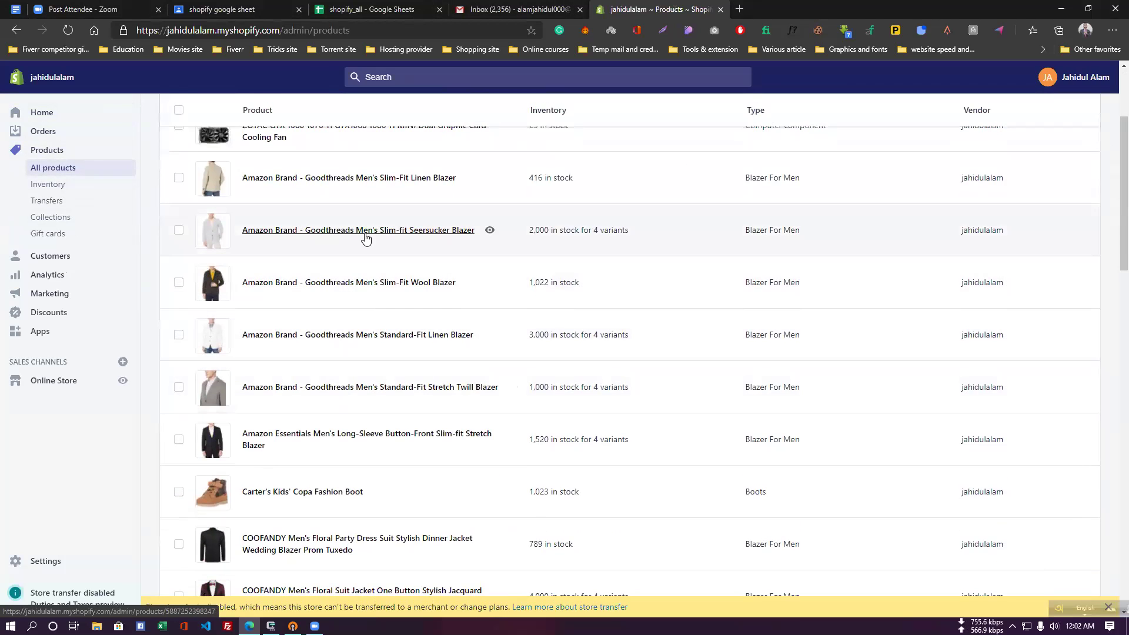
scroll(366, 244, up, 3)
click(376, 398)
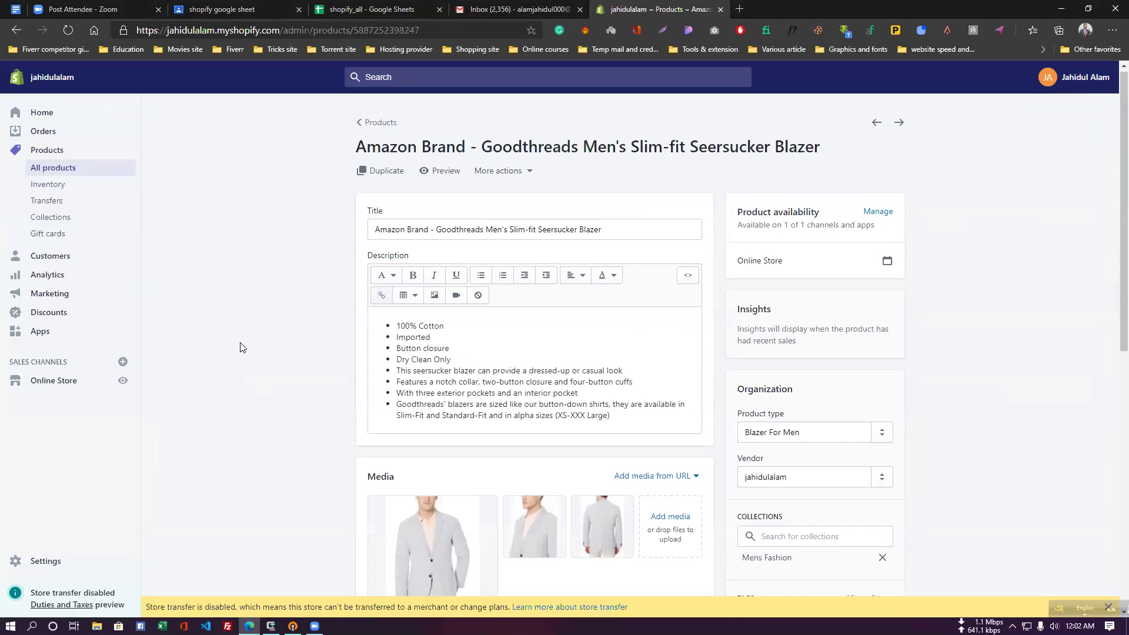
scroll(240, 347, down, 8)
scroll(240, 347, down, 3)
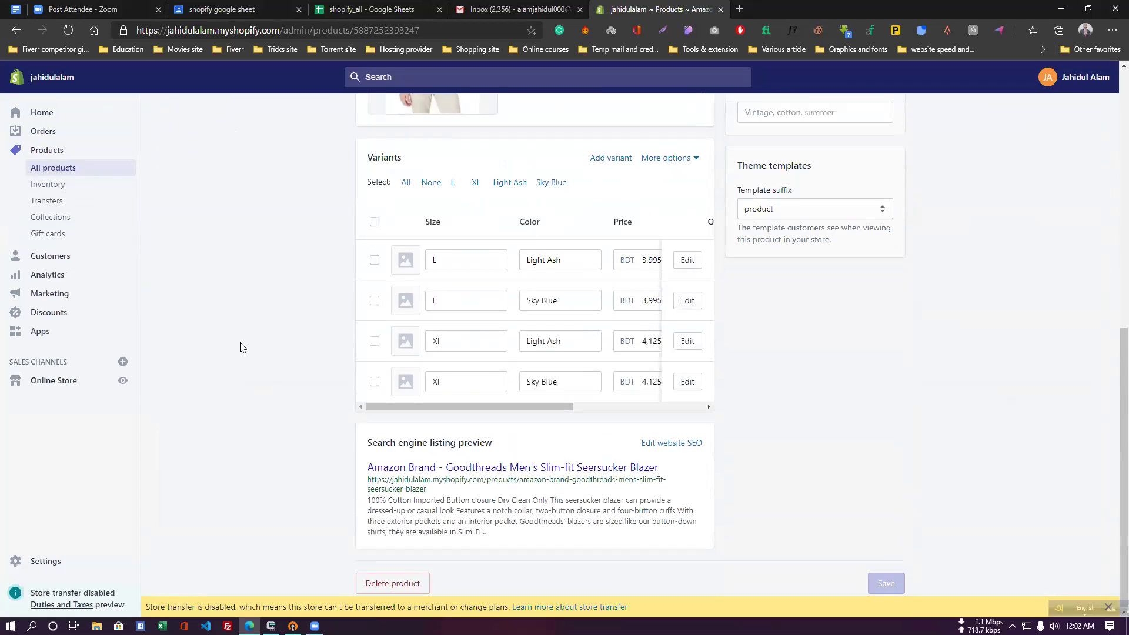
scroll(269, 405, up, 3)
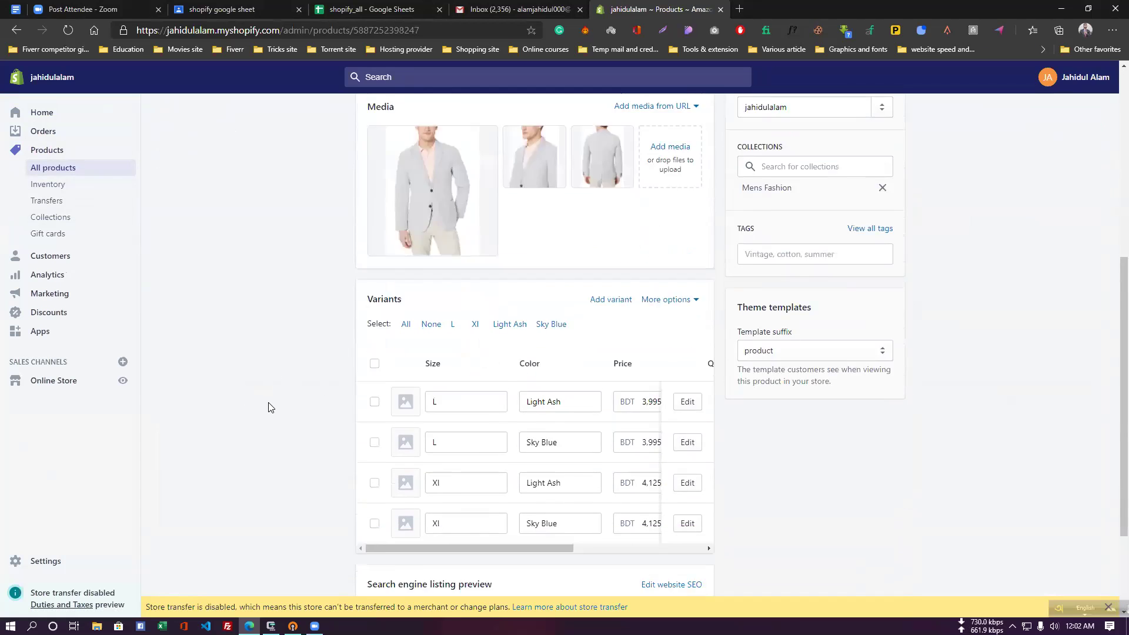
scroll(270, 406, down, 3)
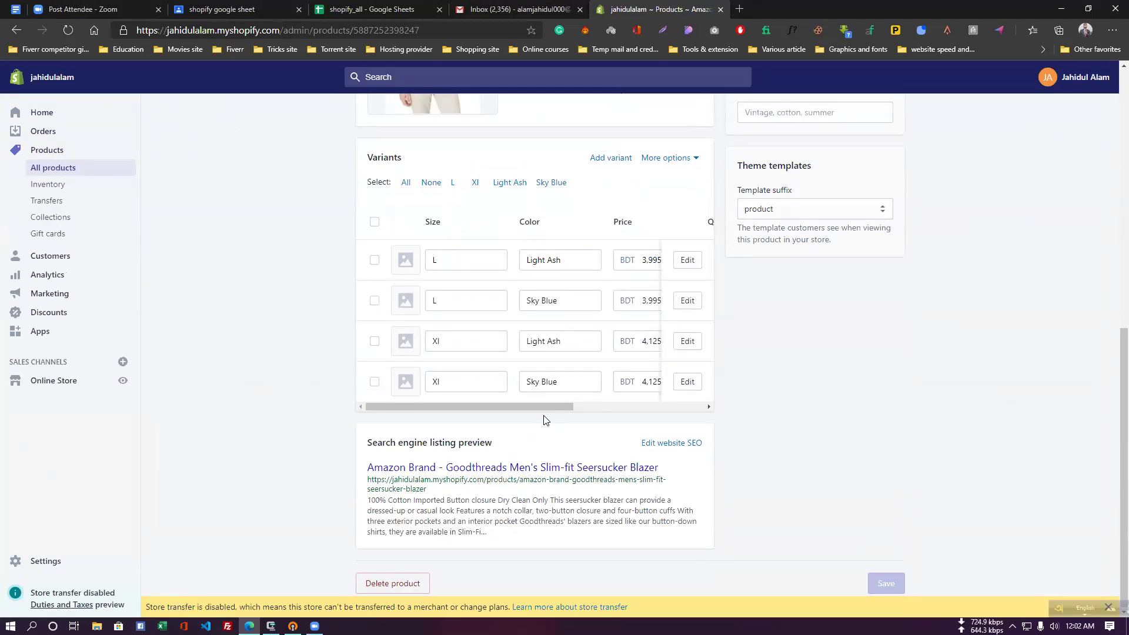
mouse_move(545, 408)
mouse_down()
mouse_move(635, 407)
mouse_move(544, 414)
mouse_up()
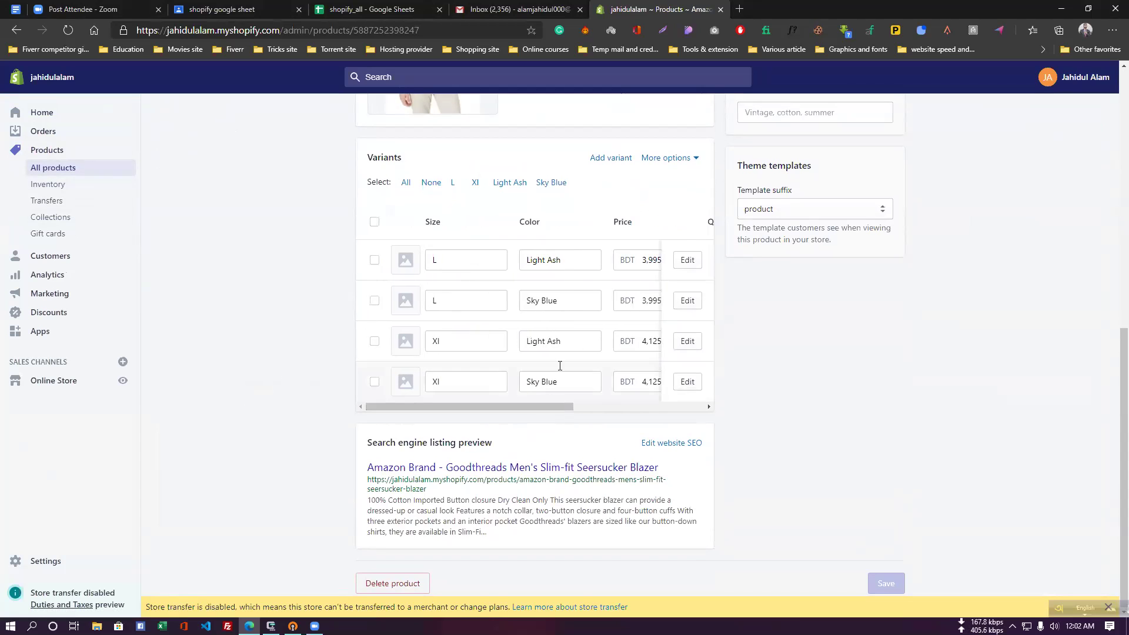
scroll(470, 247, up, 3)
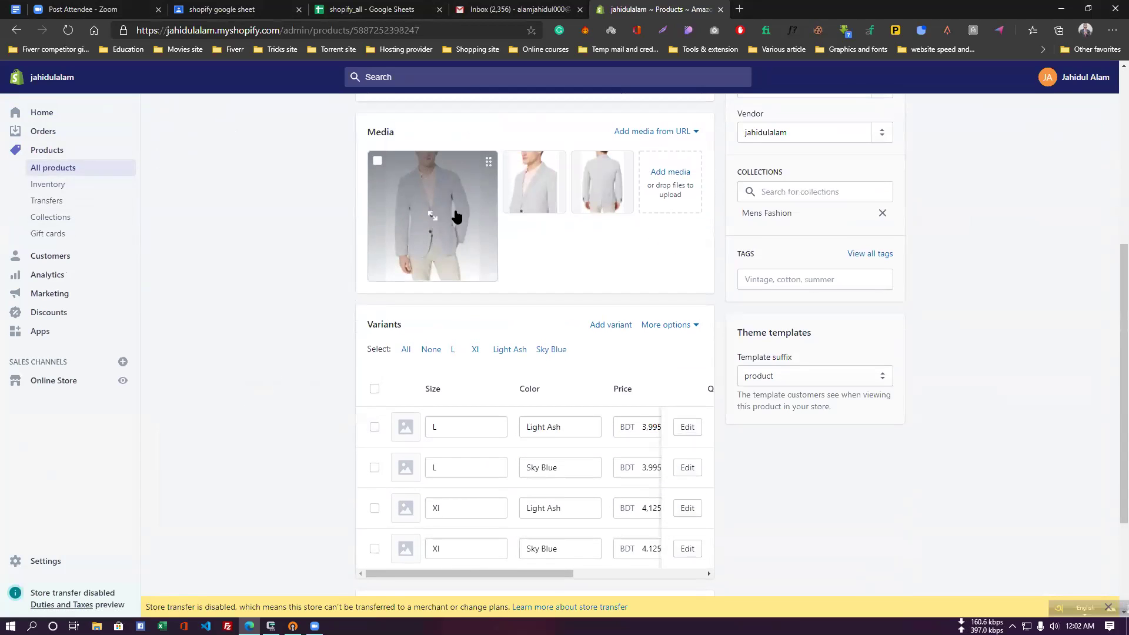
scroll(558, 445, down, 3)
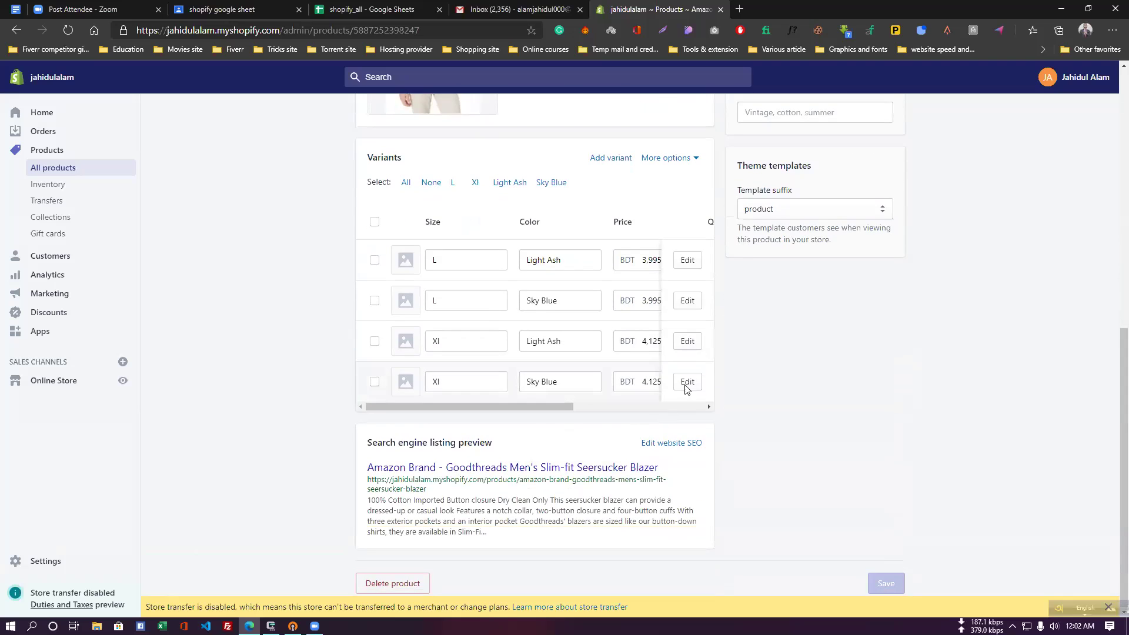
Give the L / Light Ash variant the front-view blazer photo and a 3,000.00 price, then save.
click(688, 259)
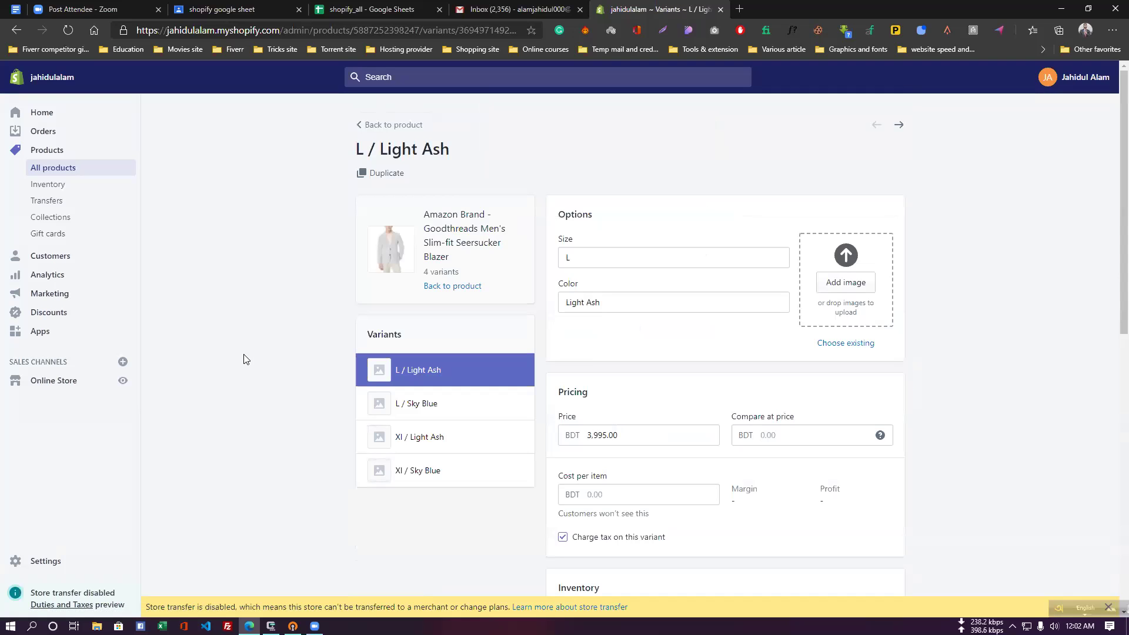
click(845, 283)
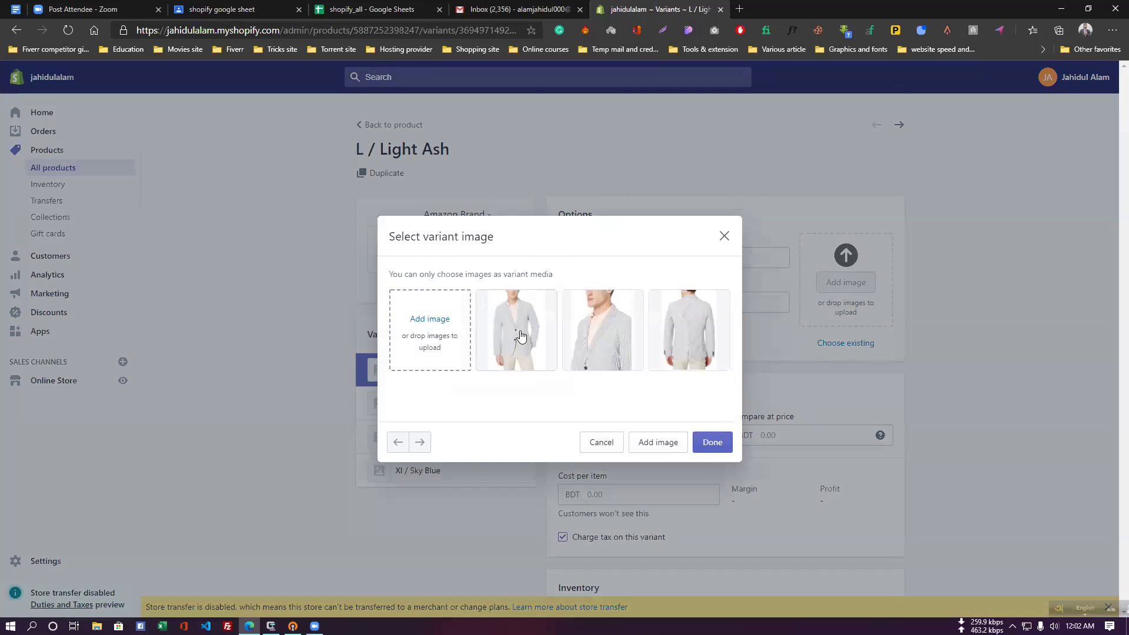
click(554, 366)
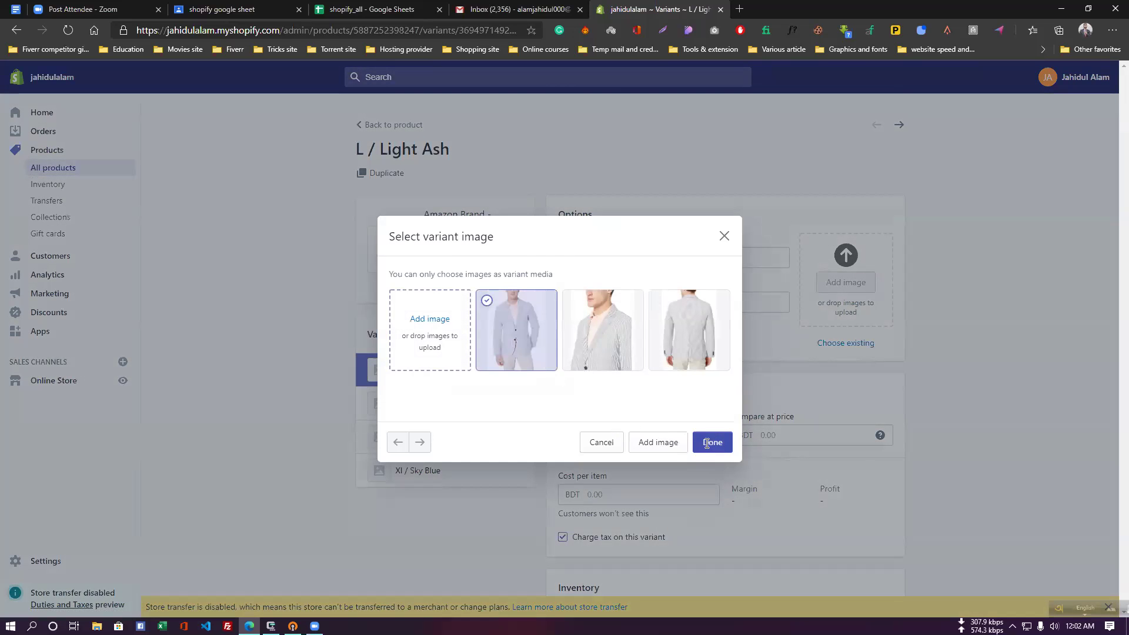
click(706, 443)
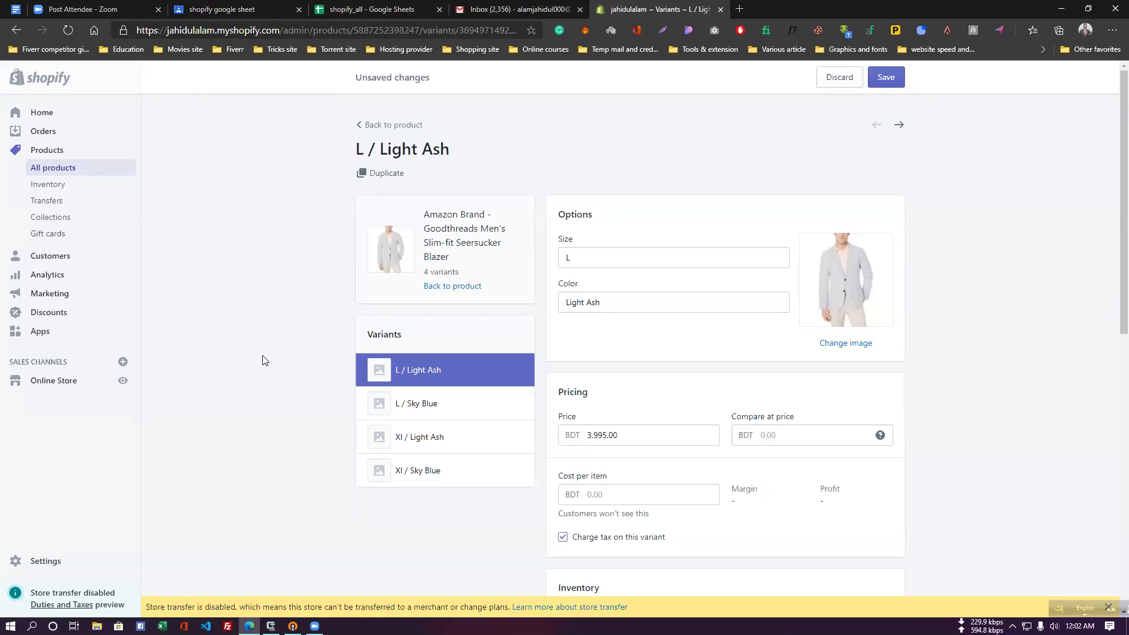
scroll(262, 357, down, 6)
scroll(534, 285, up, 3)
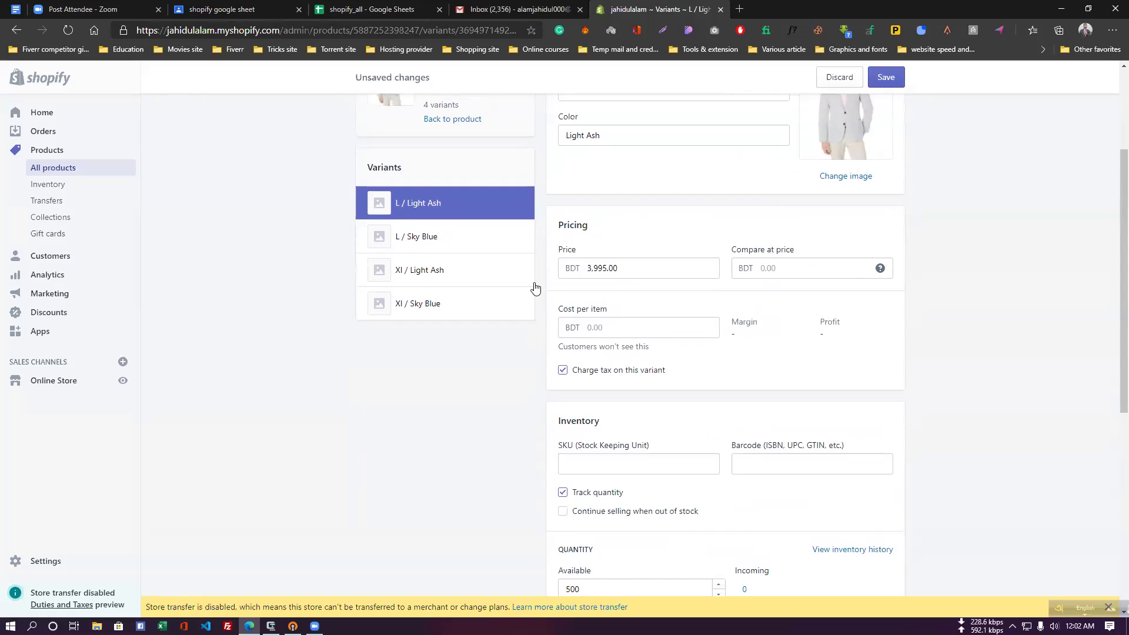
click(605, 267)
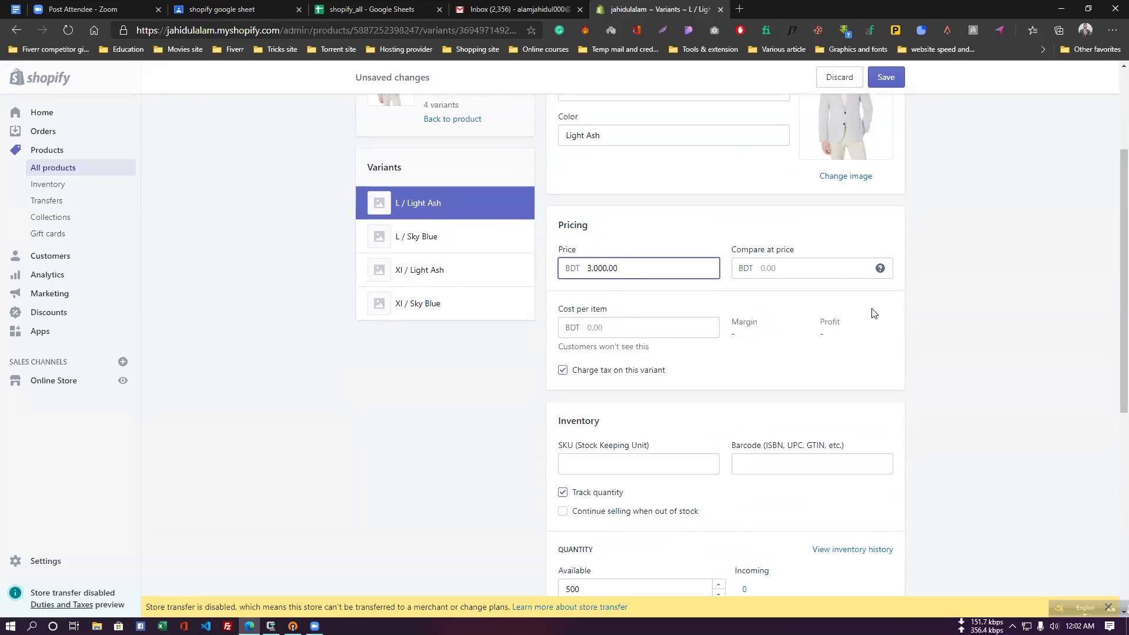
scroll(845, 316, down, 7)
scroll(846, 344, up, 3)
scroll(847, 344, down, 4)
click(886, 77)
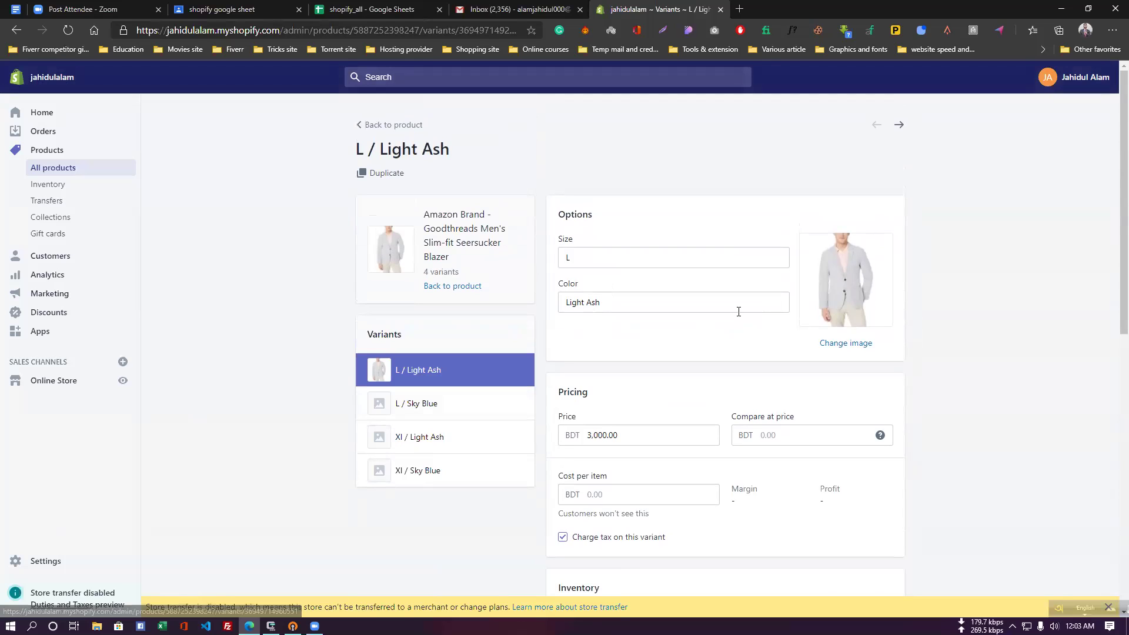
Give the Xl / Light Ash variant the third jacket photo and a 4,100.00 price, then save.
click(453, 435)
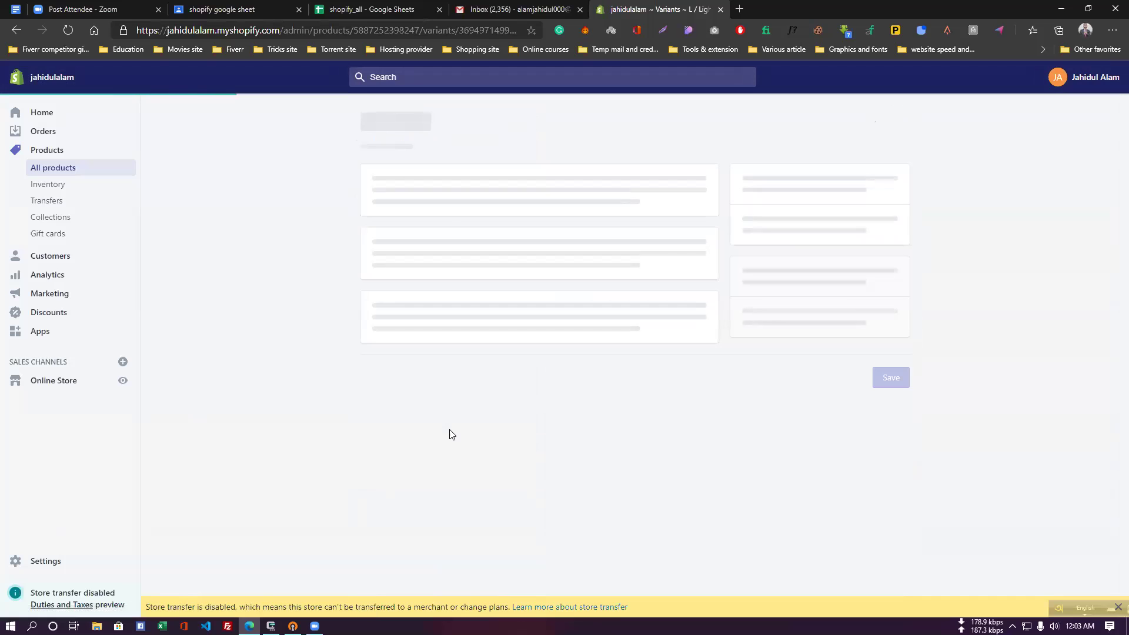
click(862, 284)
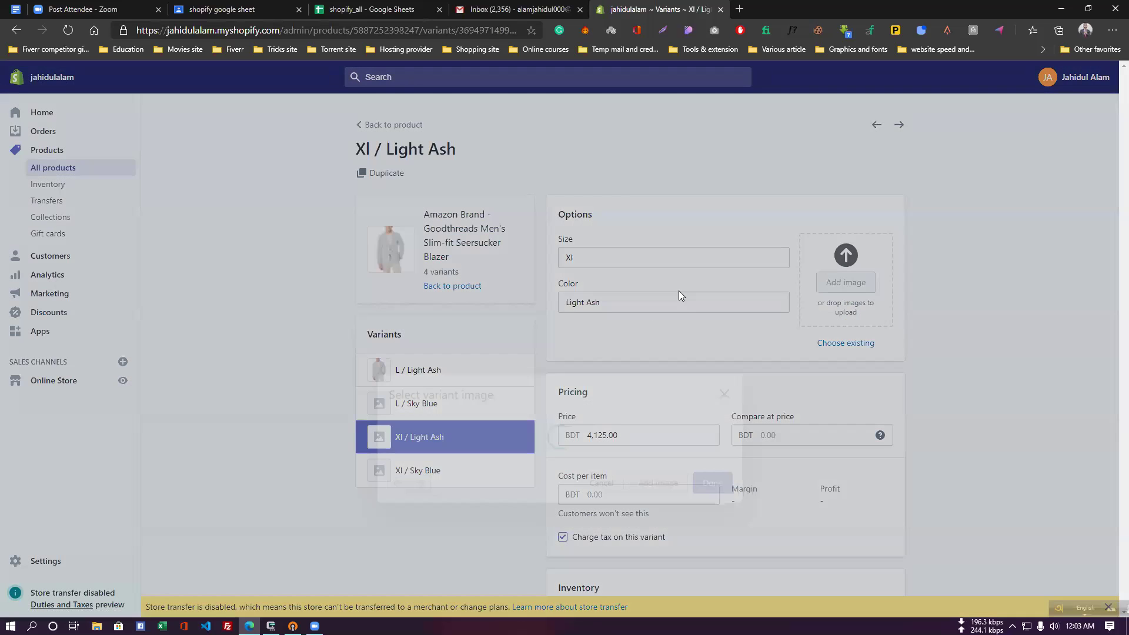
click(612, 340)
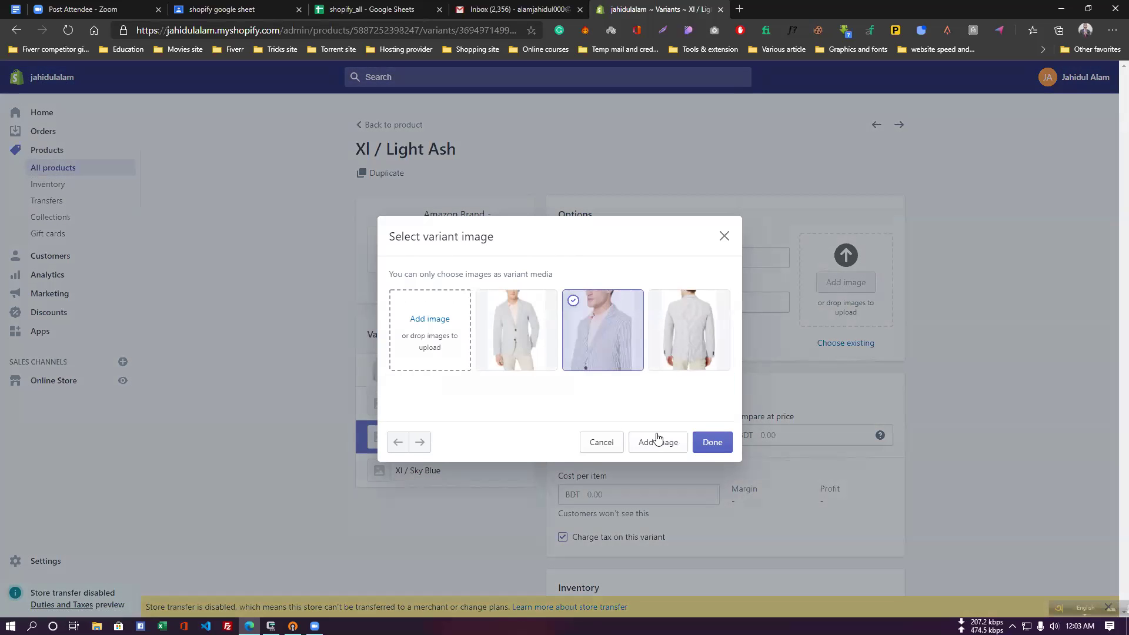
click(712, 441)
click(608, 436)
key(BackSpace)
key(BackSpace)
key(BackSpace)
text(00)
click(894, 82)
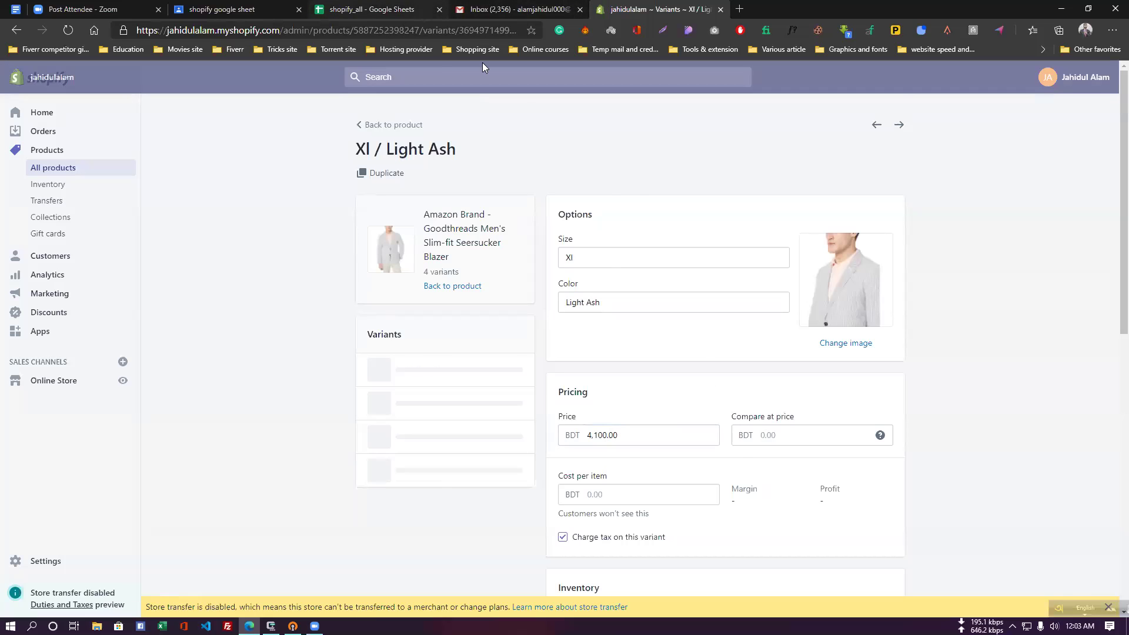
Switch back to the shopify_all spreadsheet and scroll through it.
click(377, 9)
scroll(373, 415, down, 5)
scroll(374, 420, down, 2)
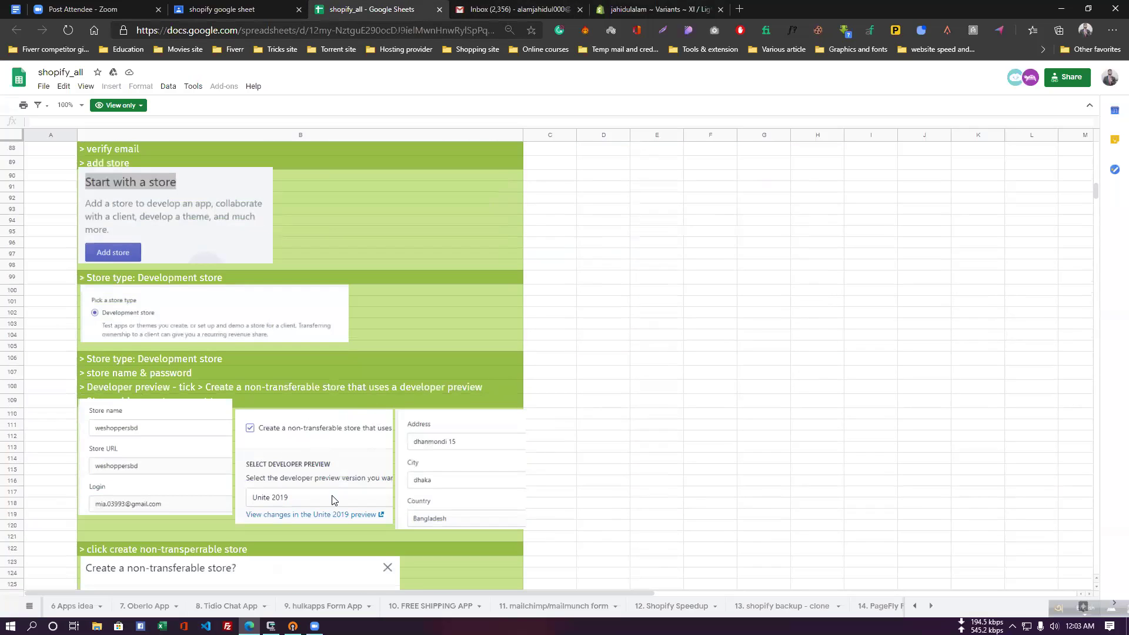
Go to the 7. Oberlo App sheet and open the Oberlo link in cell B2 in a new tab.
click(77, 609)
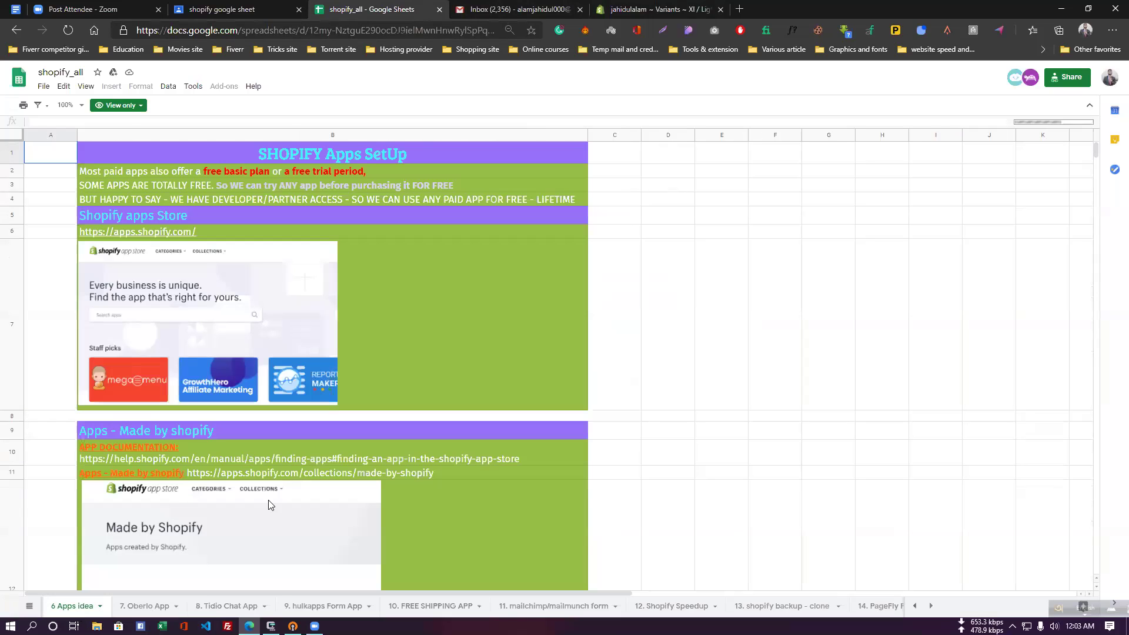
click(150, 606)
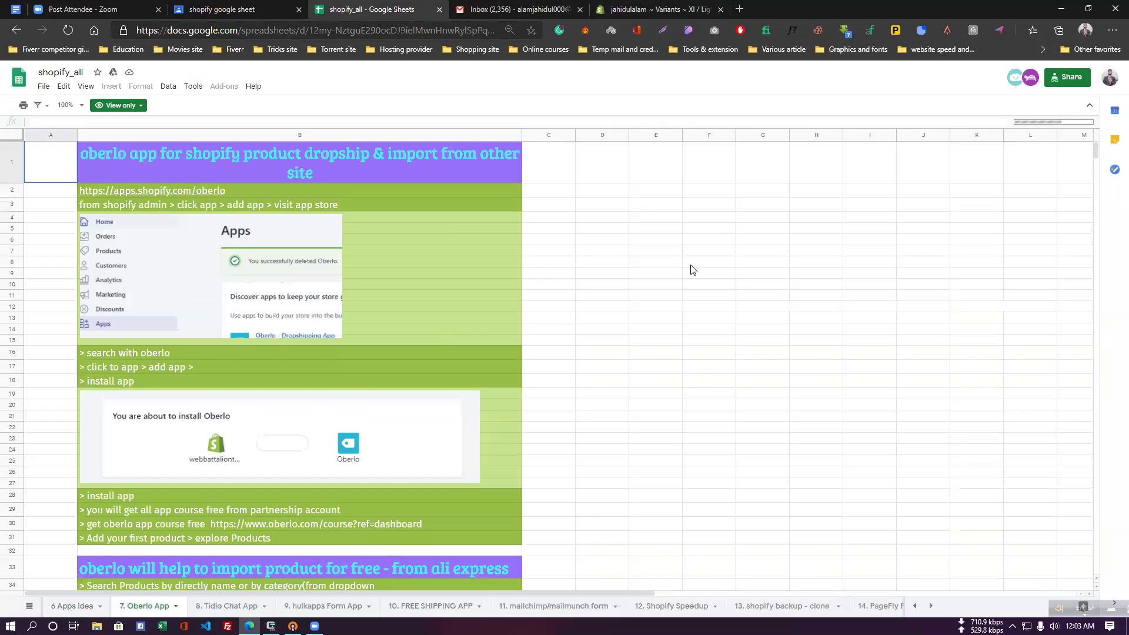
click(193, 190)
right_click(178, 209)
click(194, 220)
Start the App Store login and copy the store's myshopify address from the admin tab.
click(961, 84)
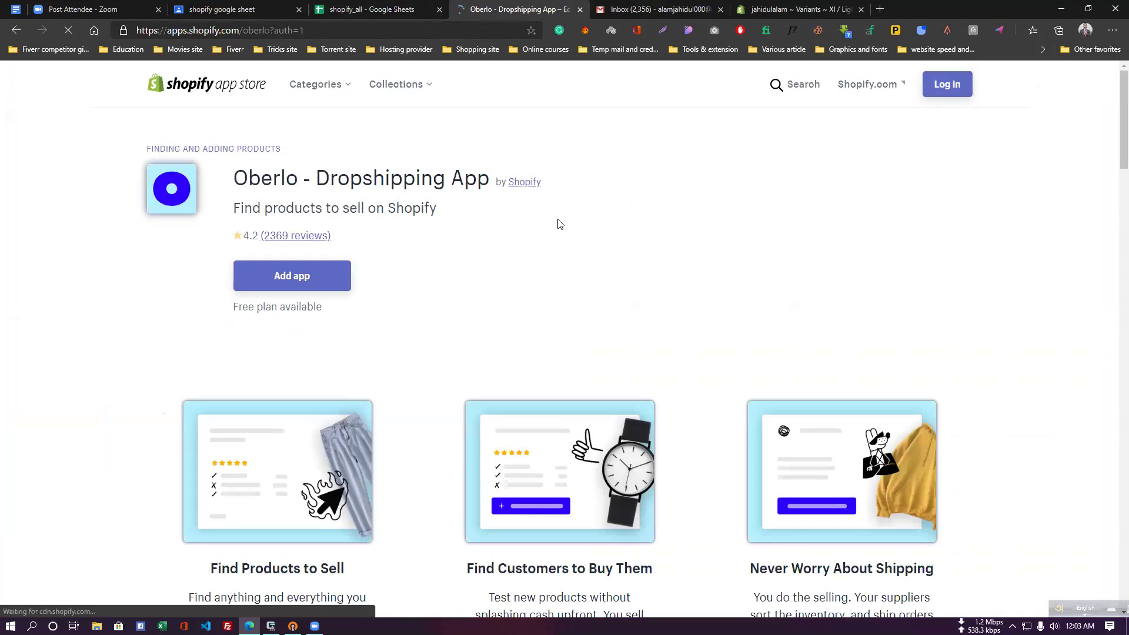
key(XF86AudioLowerVolume)
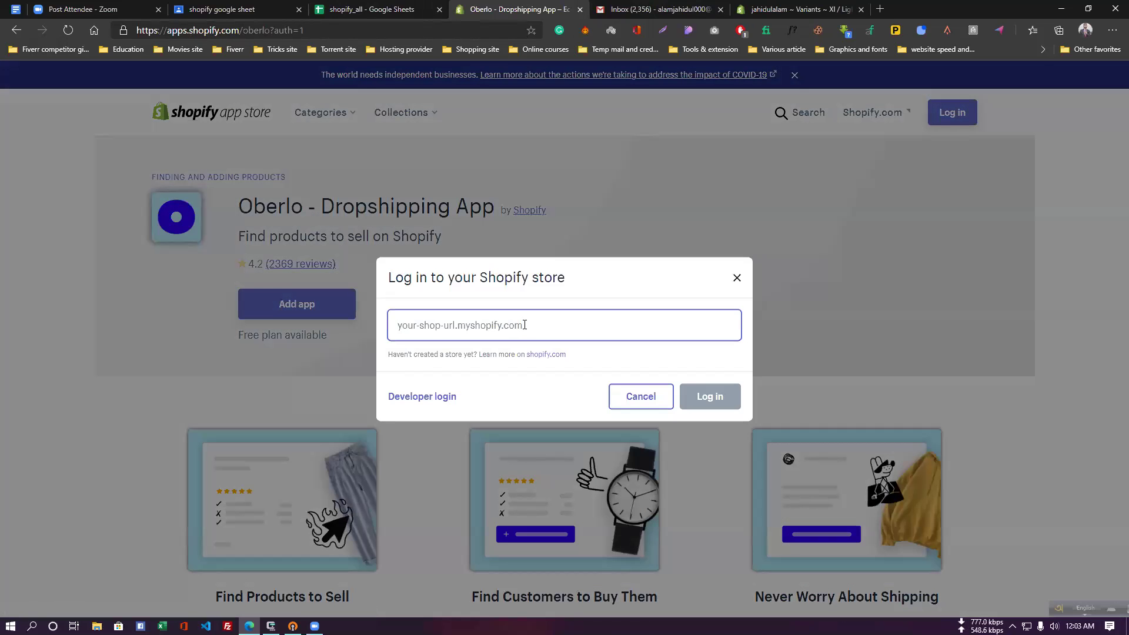
text(jah)
click(235, 9)
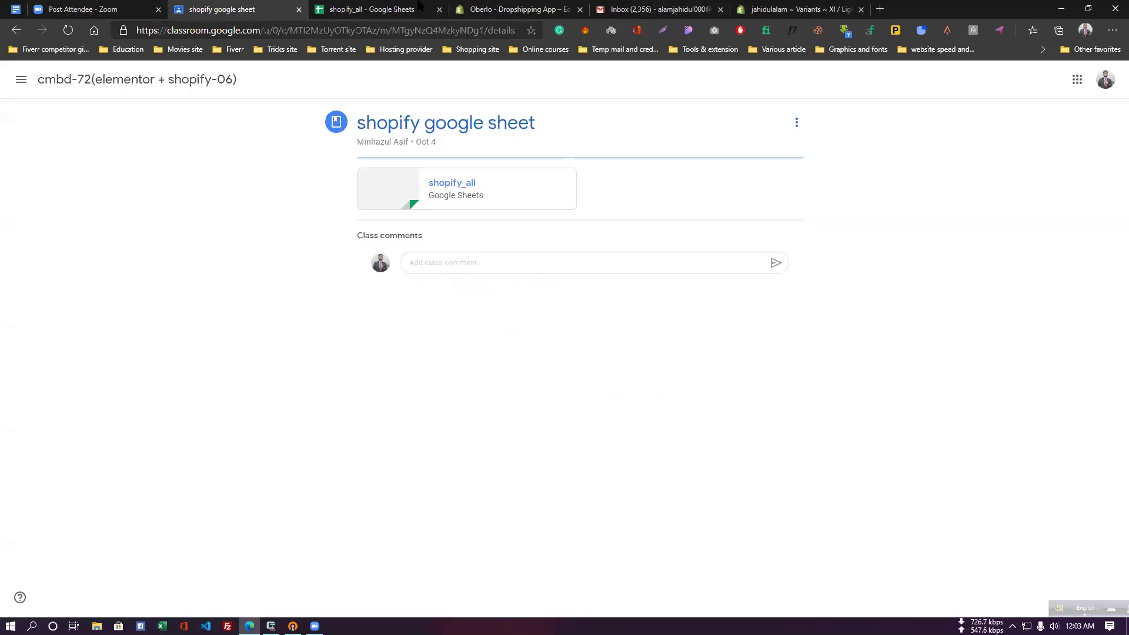
click(518, 9)
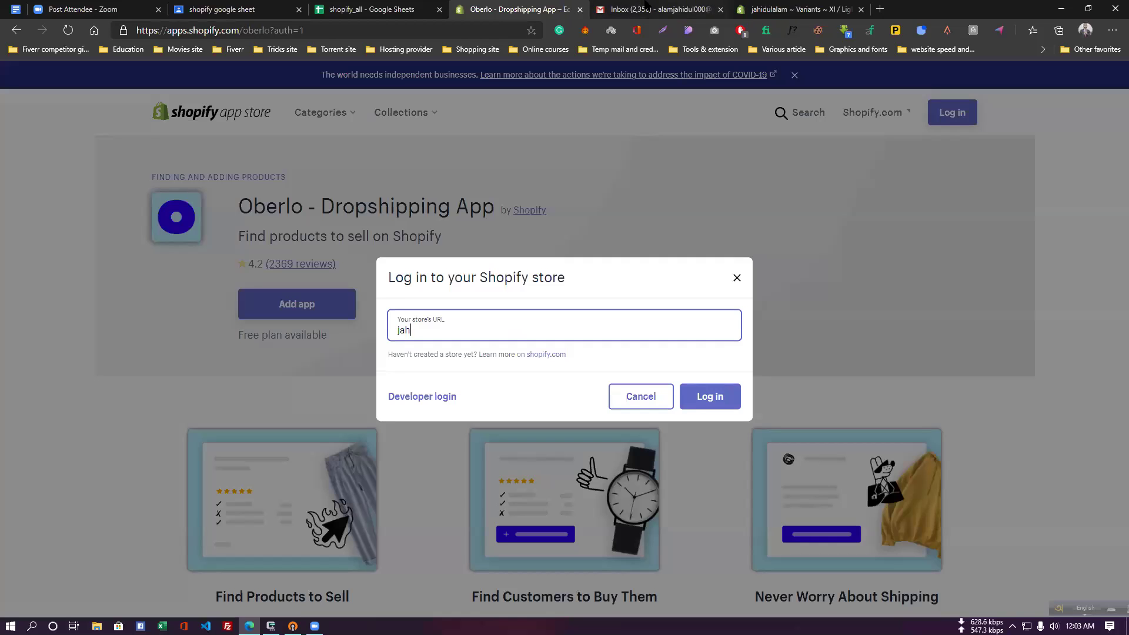
key(ctrl+Tab)
key(ctrl+Tab)
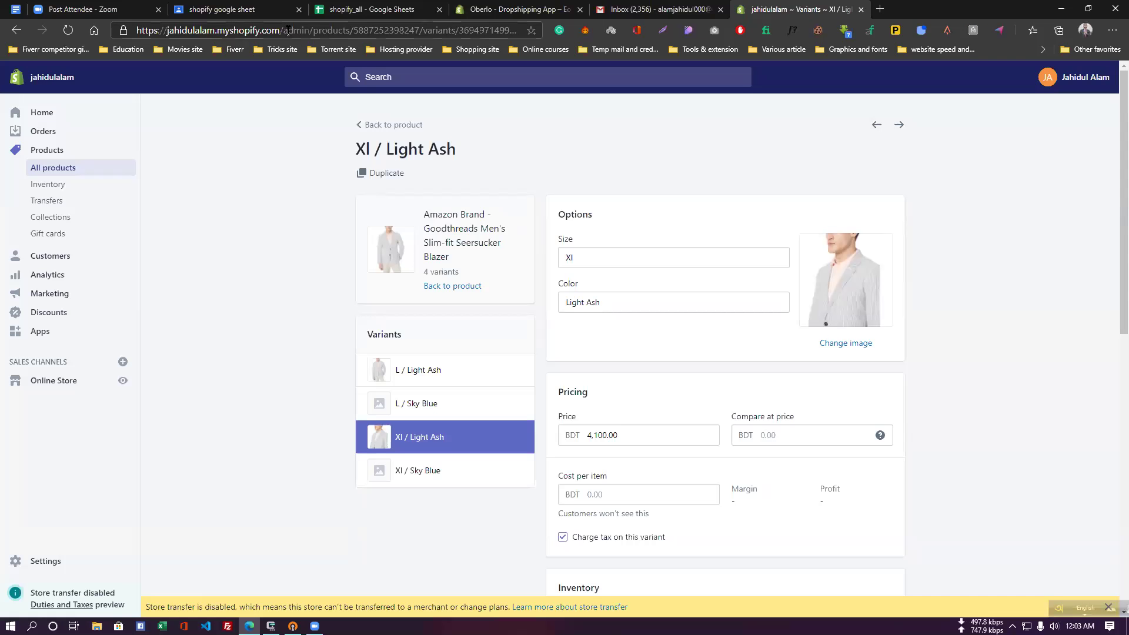
drag(284, 30, 137, 30)
right_click(214, 33)
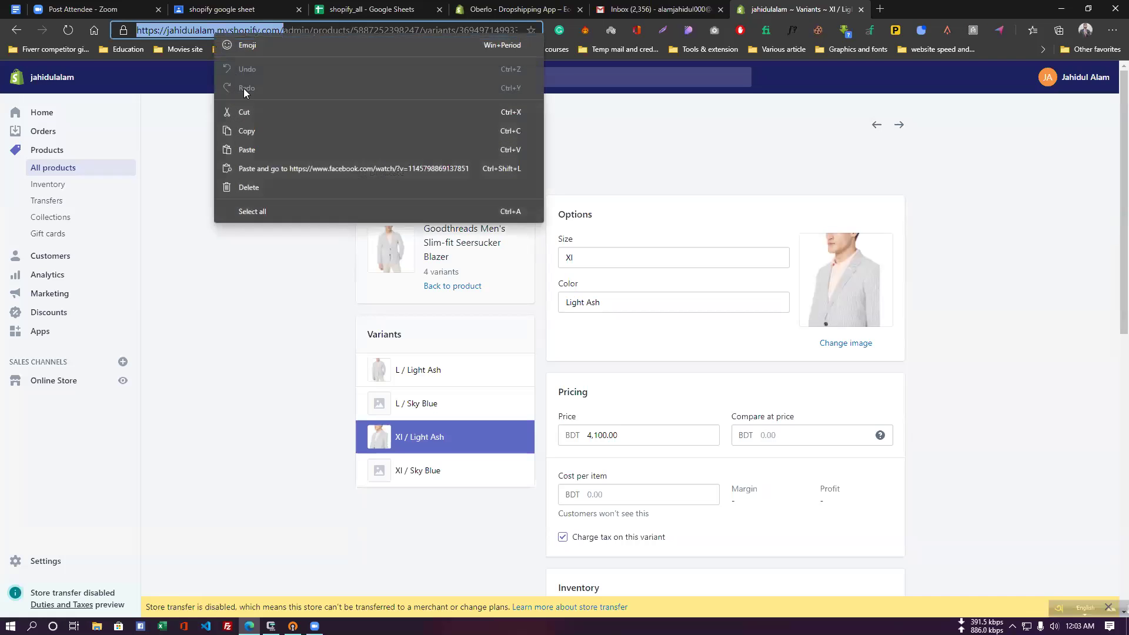
click(253, 131)
Paste the store address into the store URL field, log in, and add the Oberlo app.
click(512, 9)
double_click(412, 315)
right_click(403, 329)
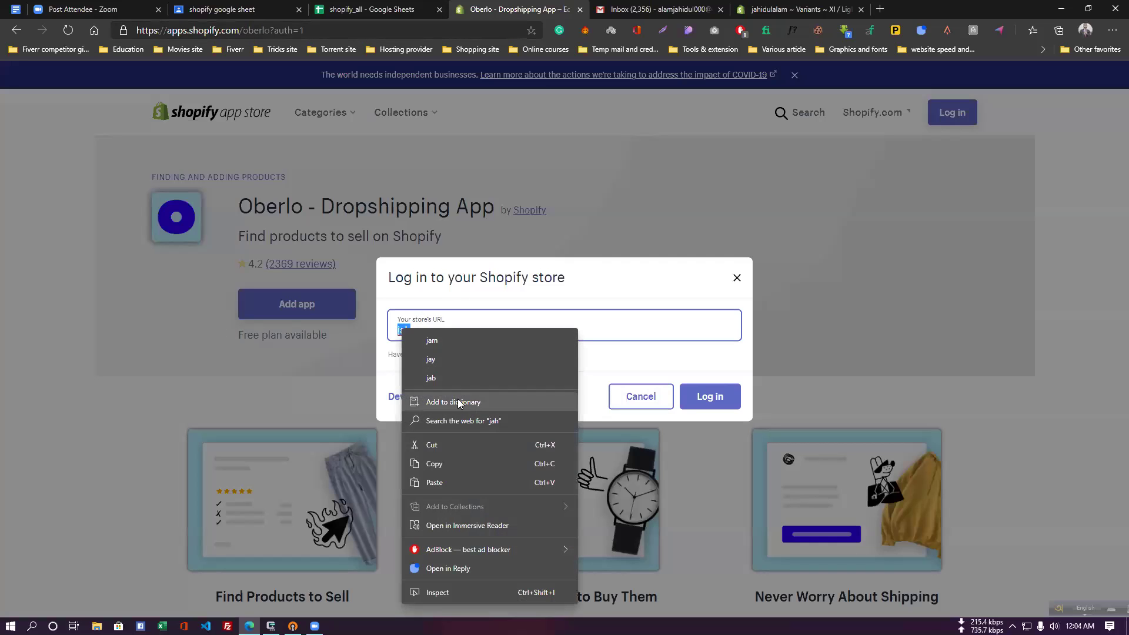
click(459, 483)
click(704, 397)
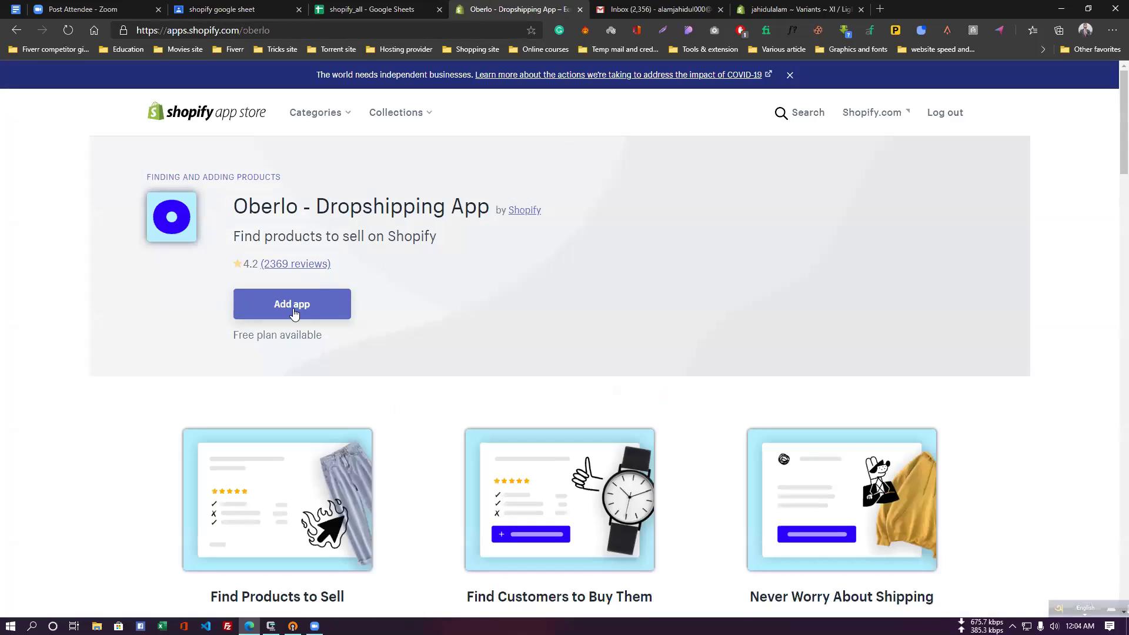
click(294, 312)
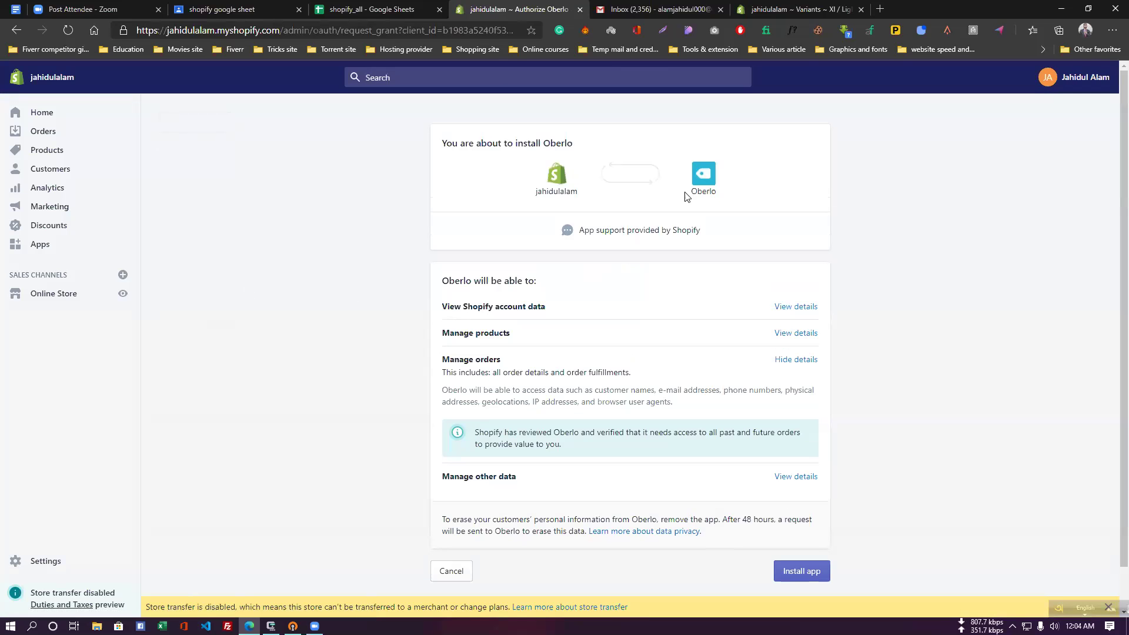
Approve the Oberlo permissions with Install app.
scroll(765, 411, down, 2)
click(801, 526)
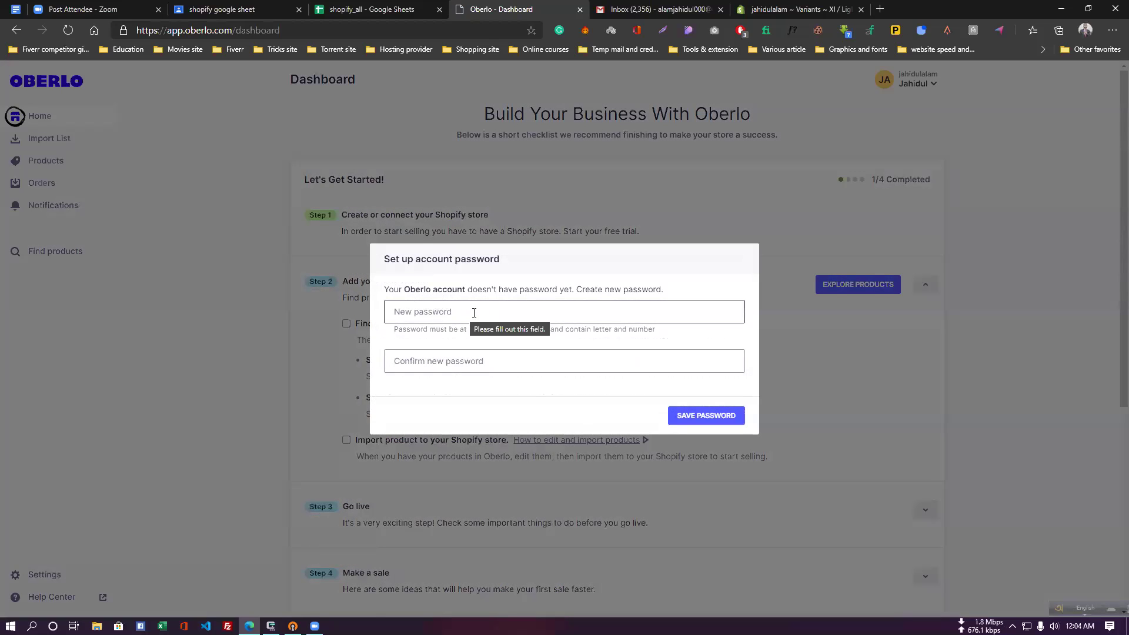
Enter a new Oberlo password and confirmation, retrying Save Password after the too-short error.
click(512, 313)
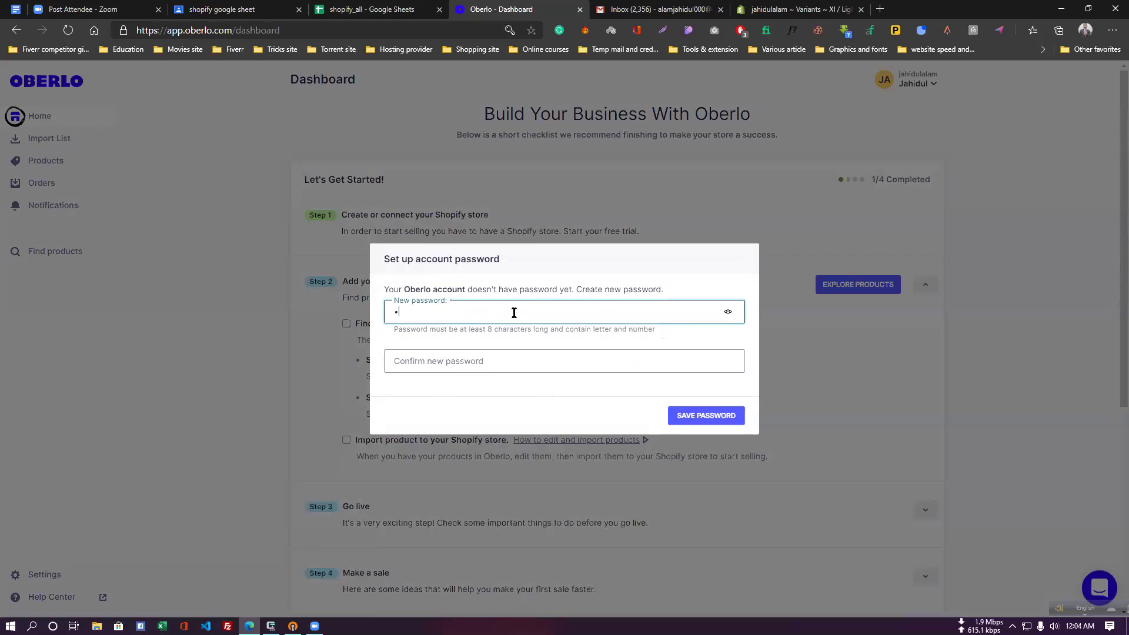
click(509, 360)
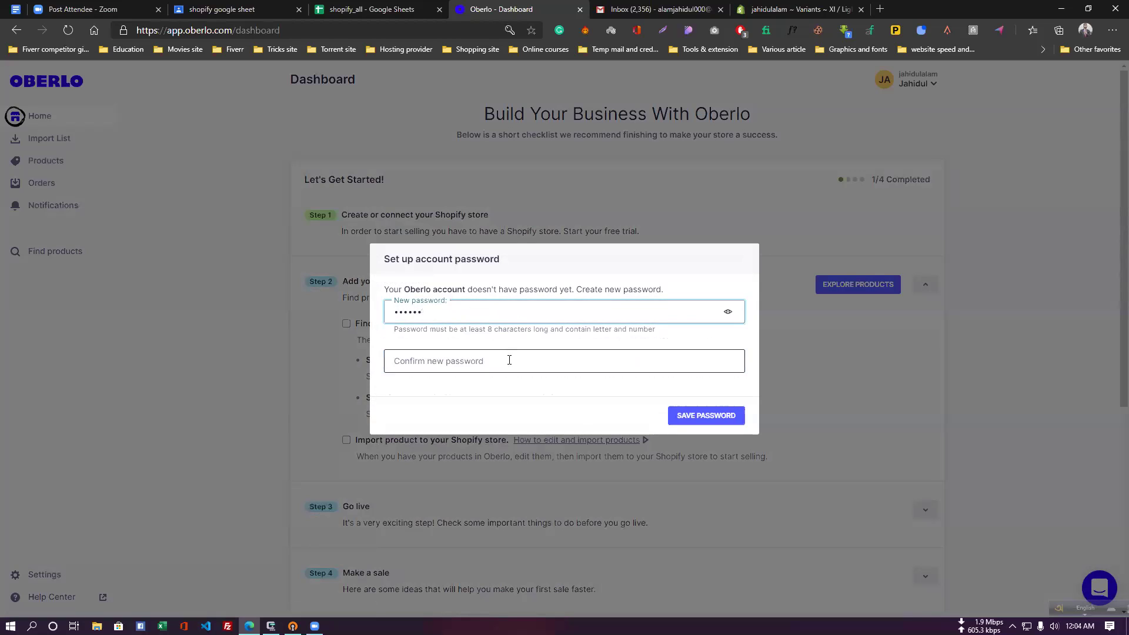
text(a)
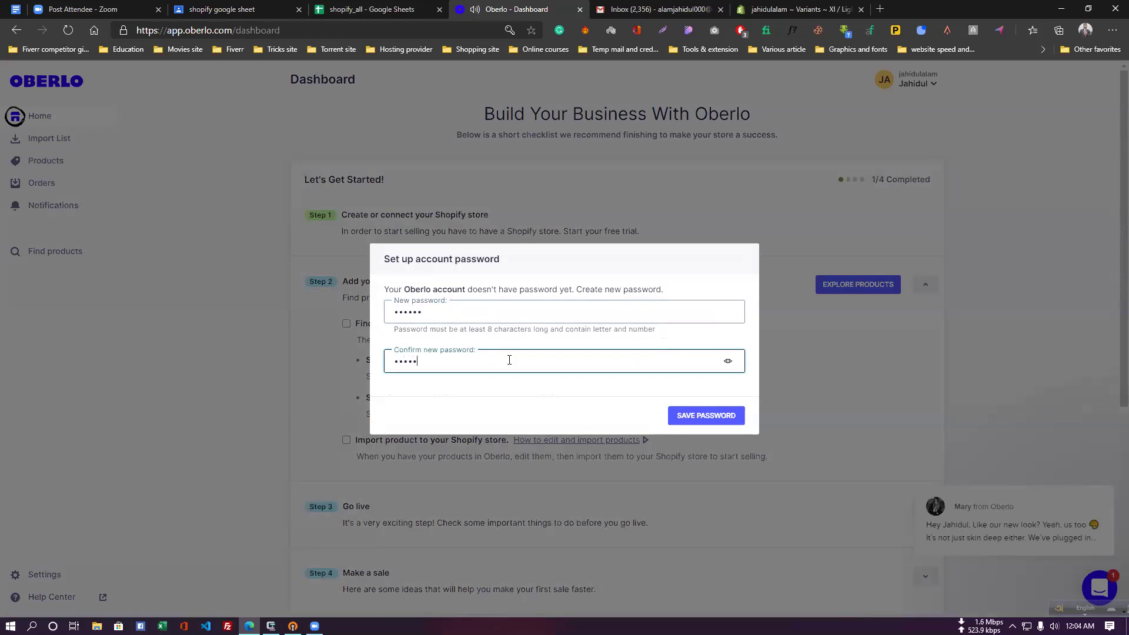
click(723, 416)
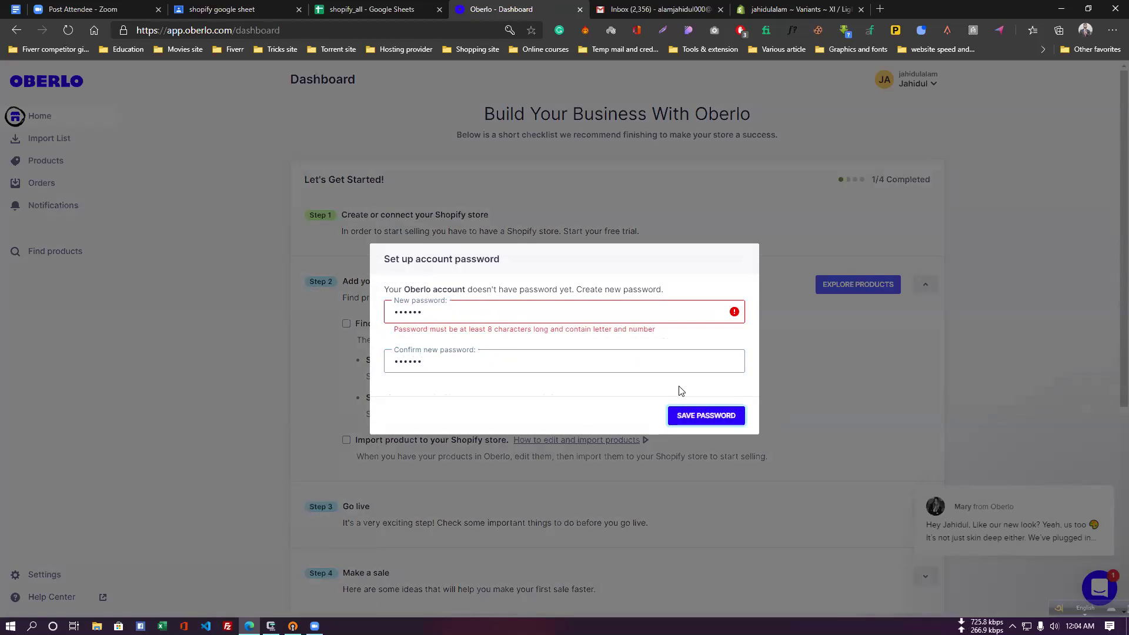
click(473, 304)
click(454, 363)
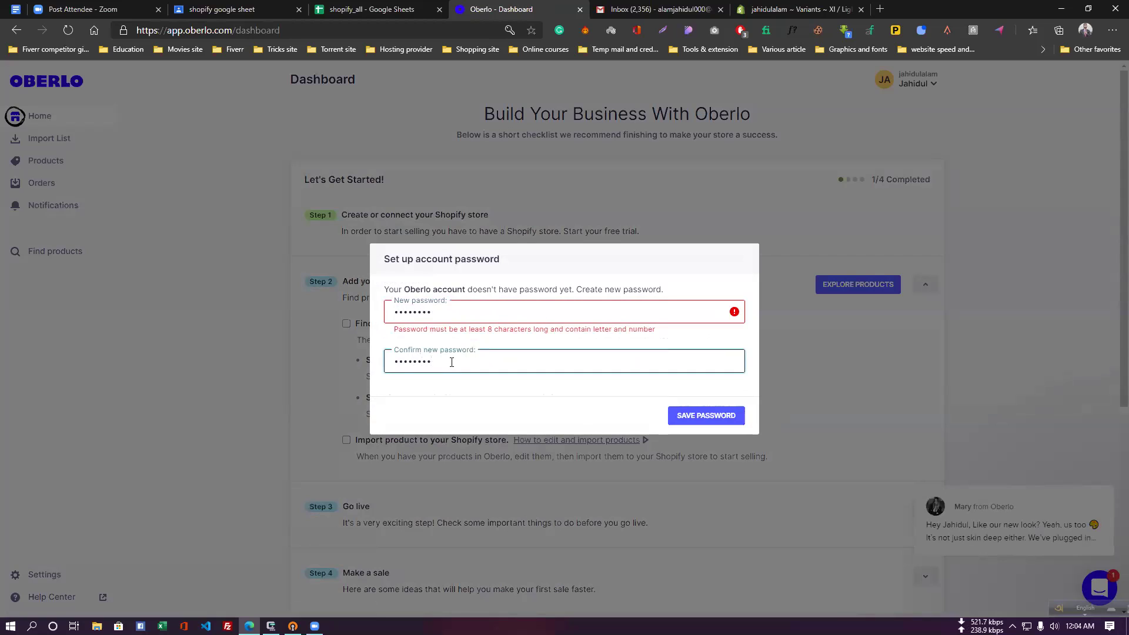
click(699, 421)
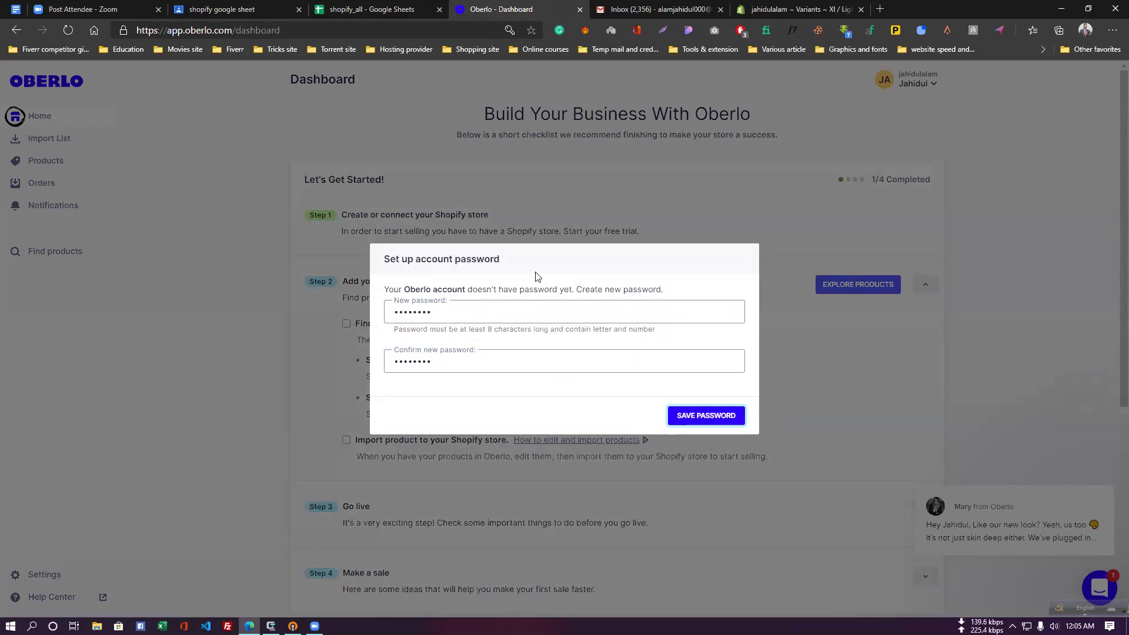
click(436, 316)
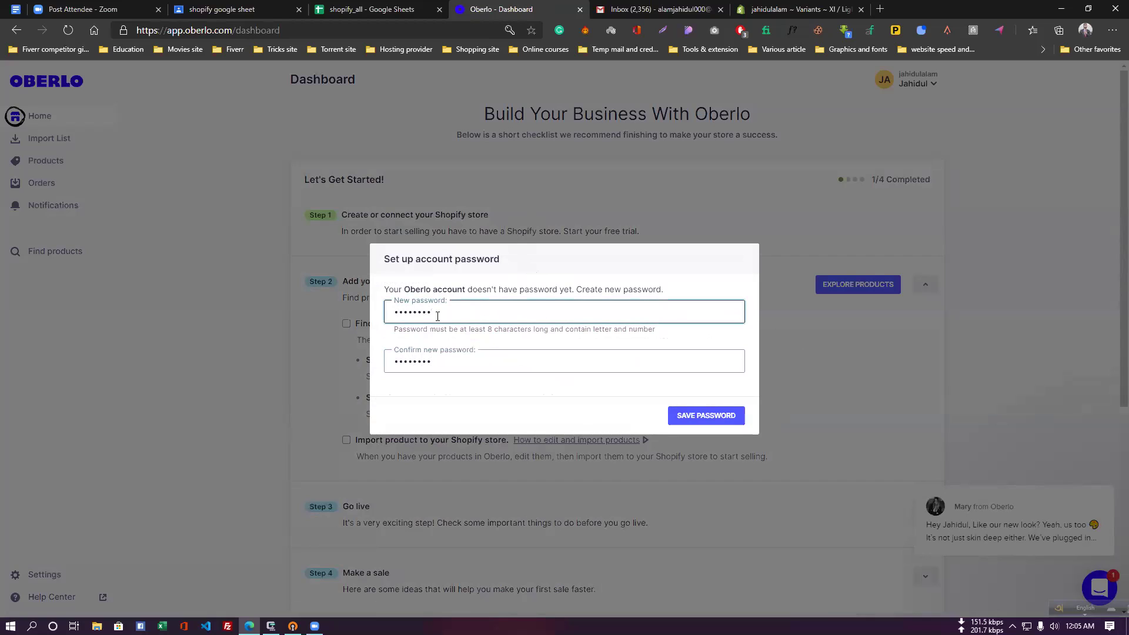
click(440, 363)
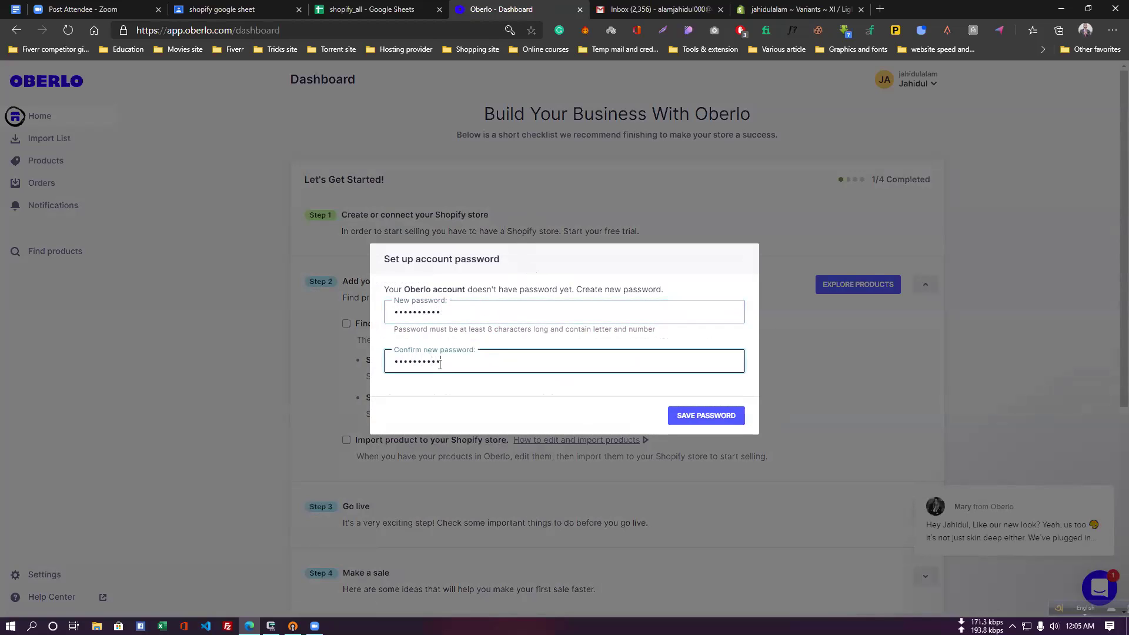
click(726, 416)
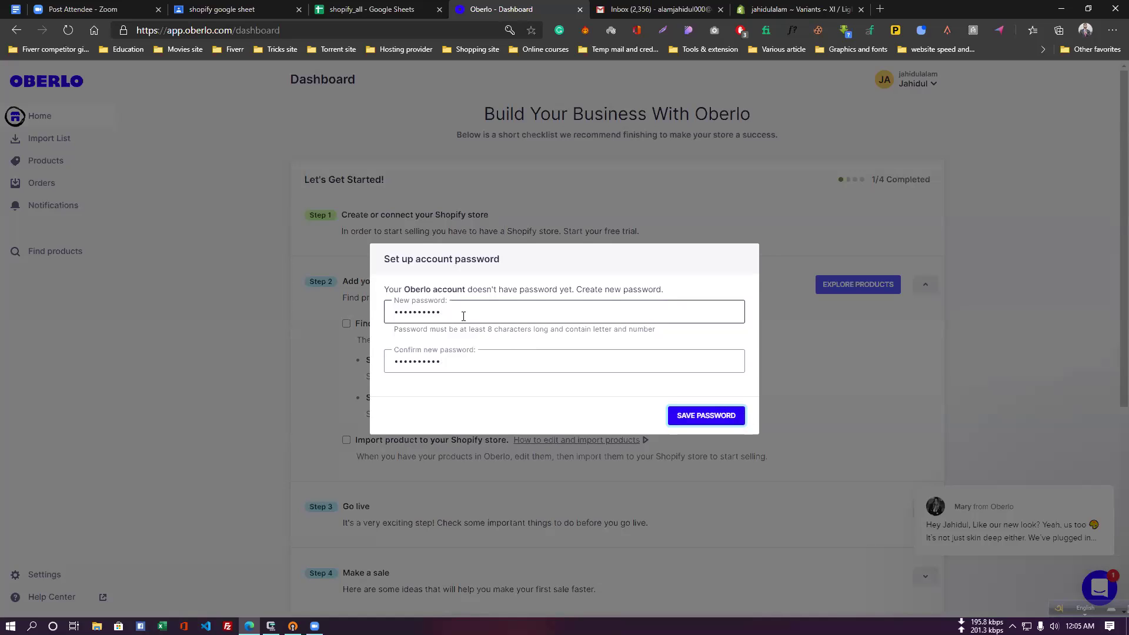
Clear both password fields and switch to the Gmail inbox.
drag(464, 317, 246, 330)
key(BackSpace)
drag(444, 362, 151, 384)
key(BackSpace)
click(595, 7)
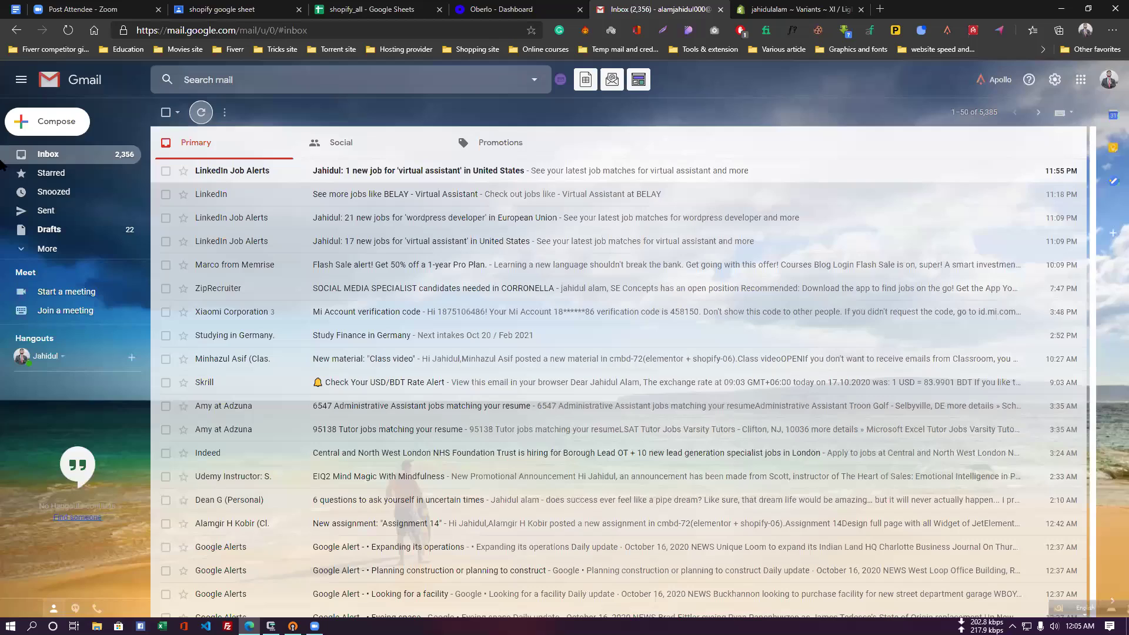
Open the store's Online Store > Preferences and scroll to Password protection.
key(ctrl+Tab)
click(56, 379)
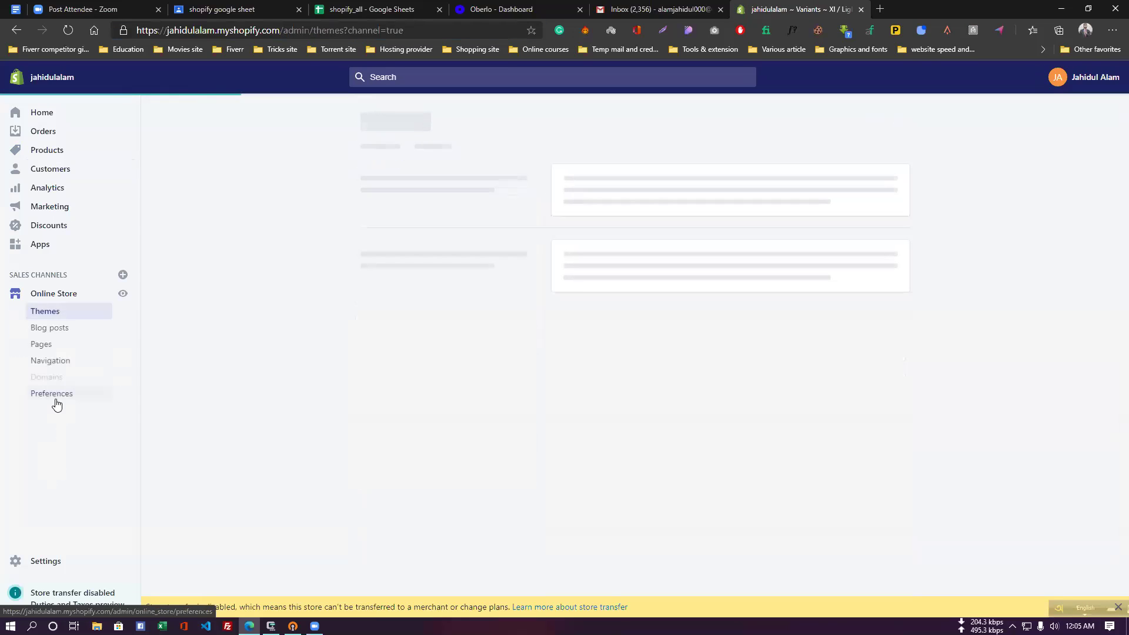
click(53, 394)
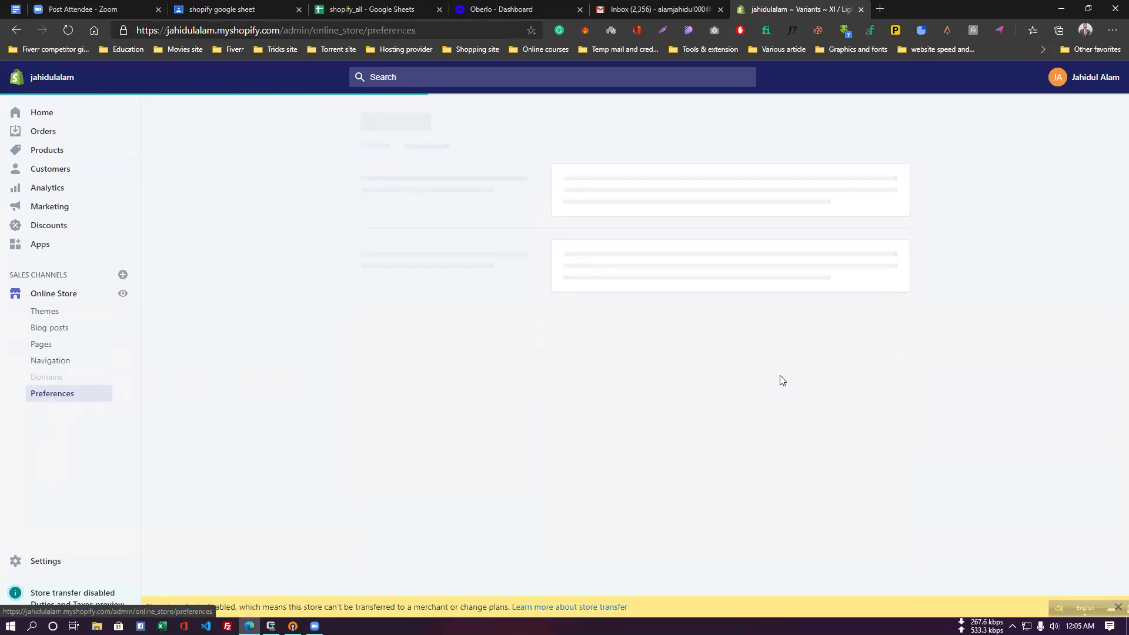
scroll(744, 409, down, 10)
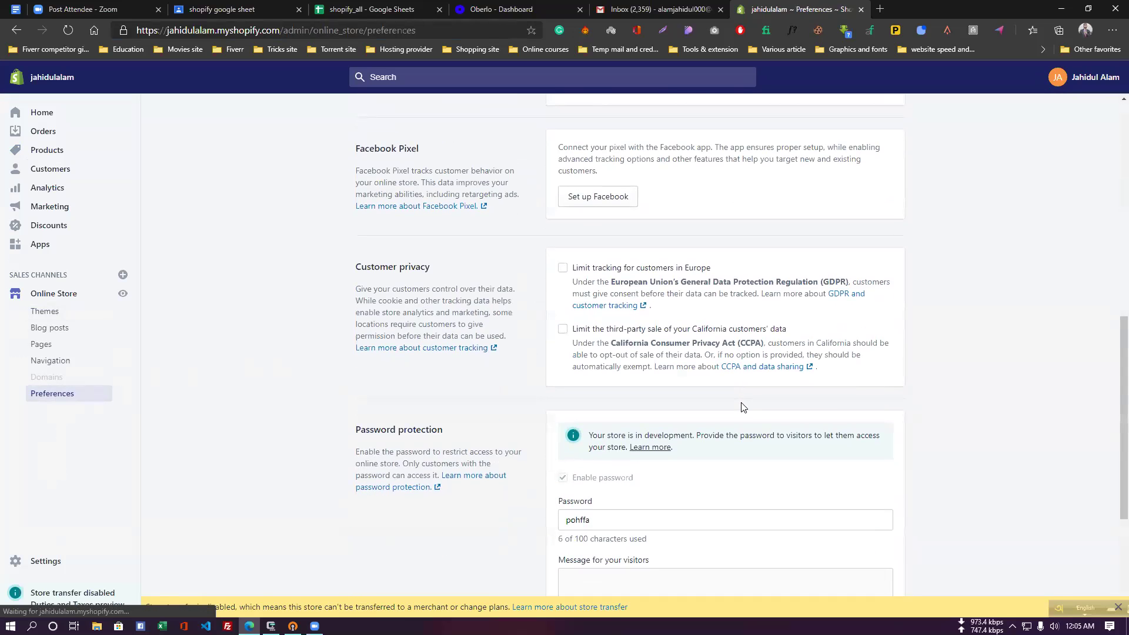
Return via Gmail to the Oberlo password dialog and begin a new password.
click(647, 8)
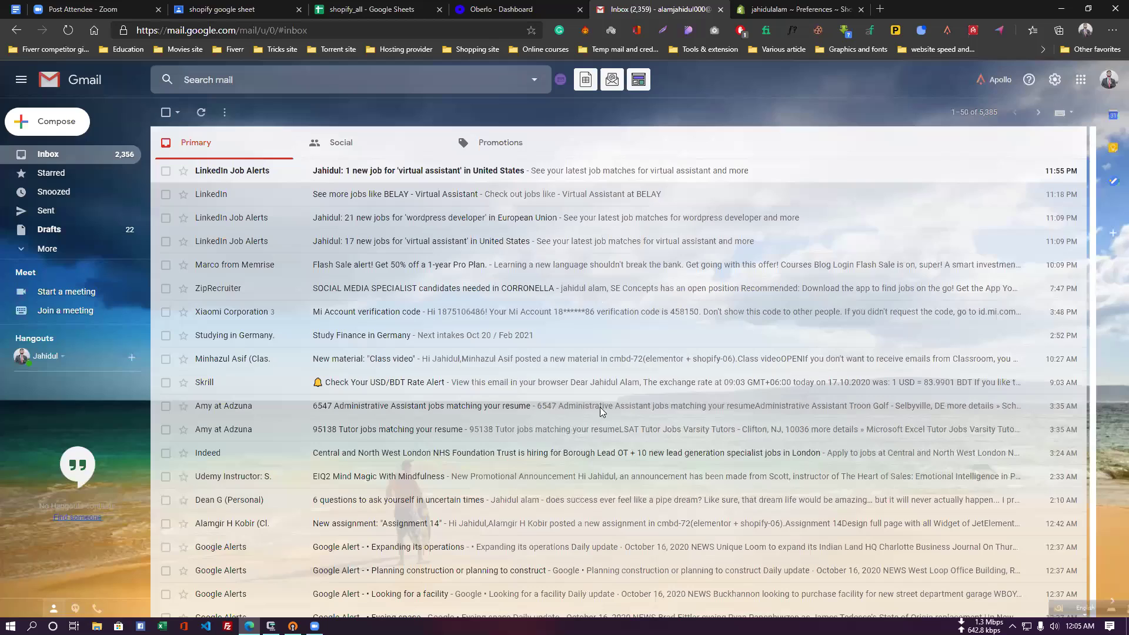
key(ctrl+shift+Tab)
click(509, 308)
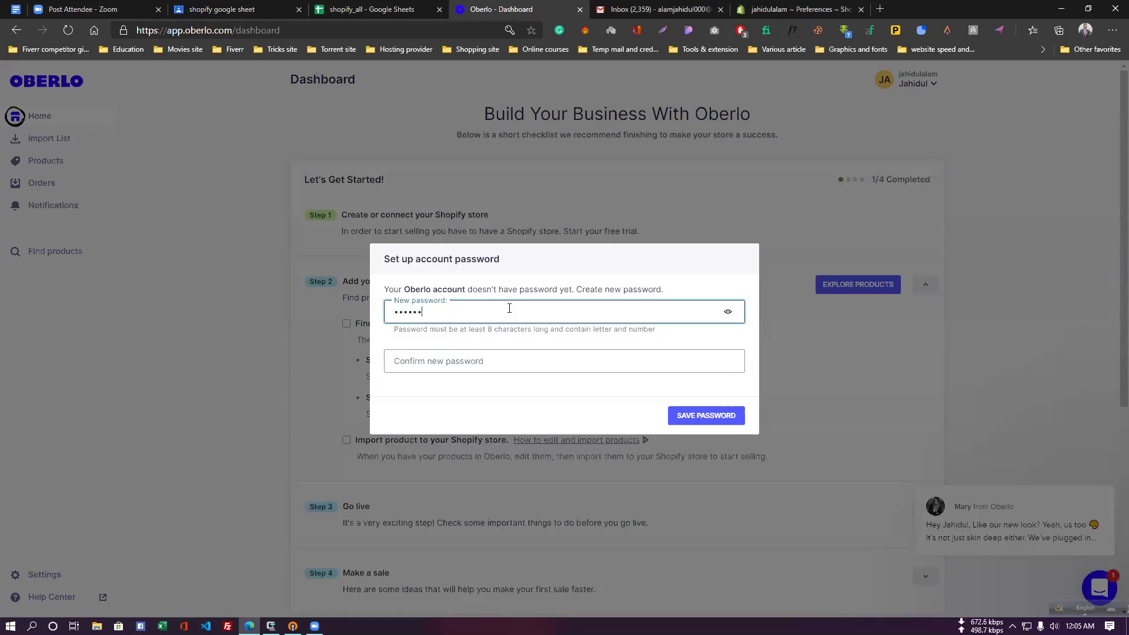
Reveal the new password and paste a copy into Confirm new password.
text(•)
click(727, 317)
drag(435, 311, 322, 316)
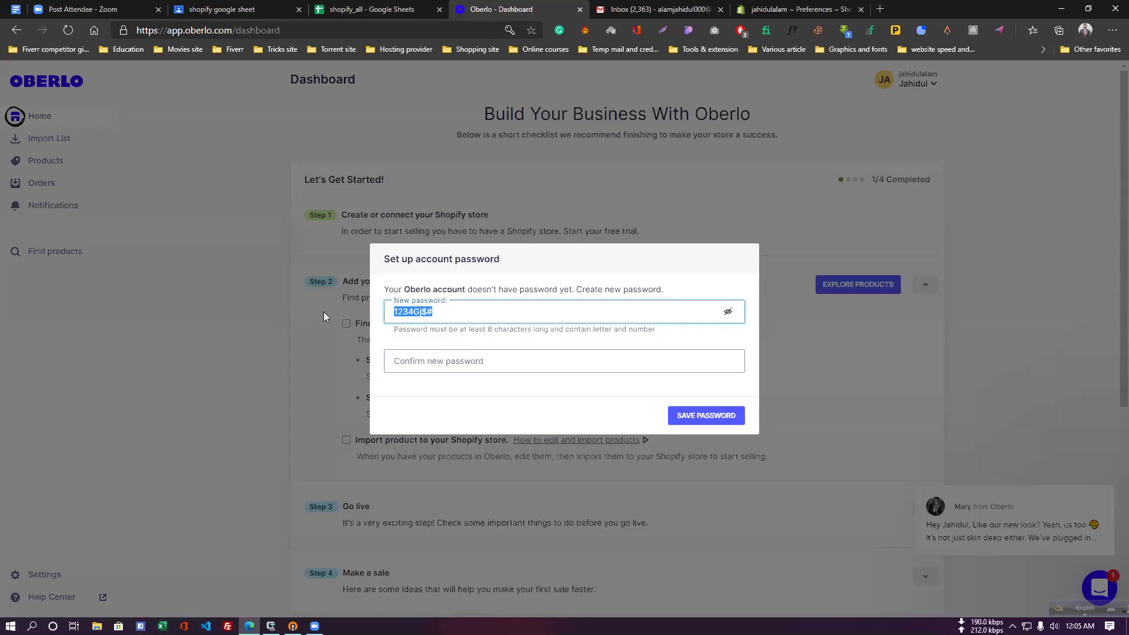
right_click(407, 308)
click(464, 372)
click(463, 361)
right_click(550, 363)
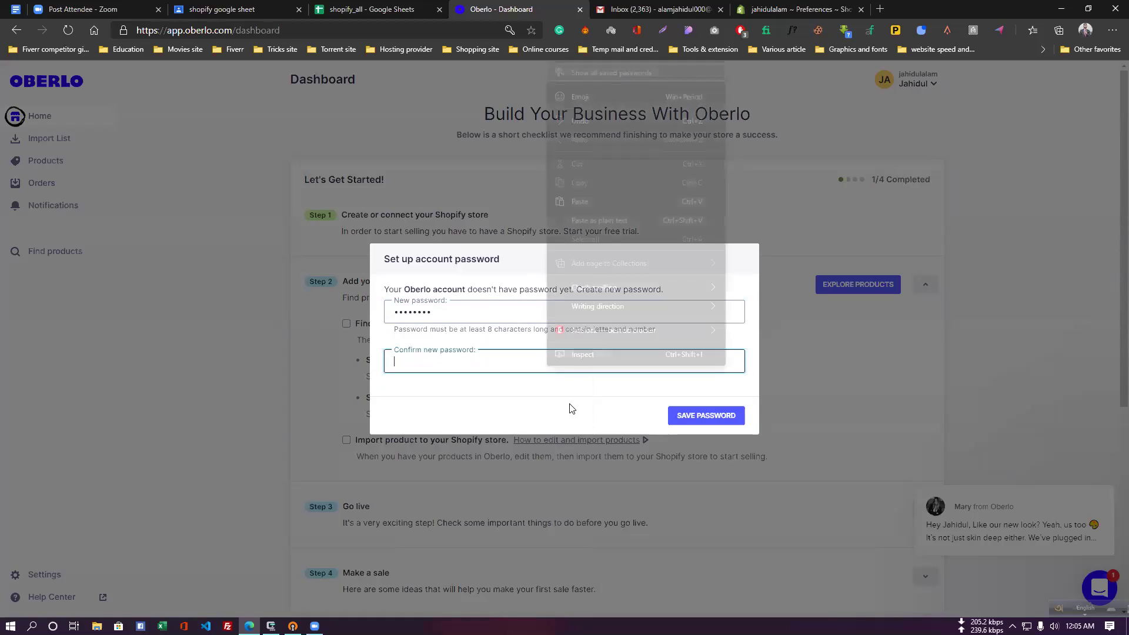
click(580, 202)
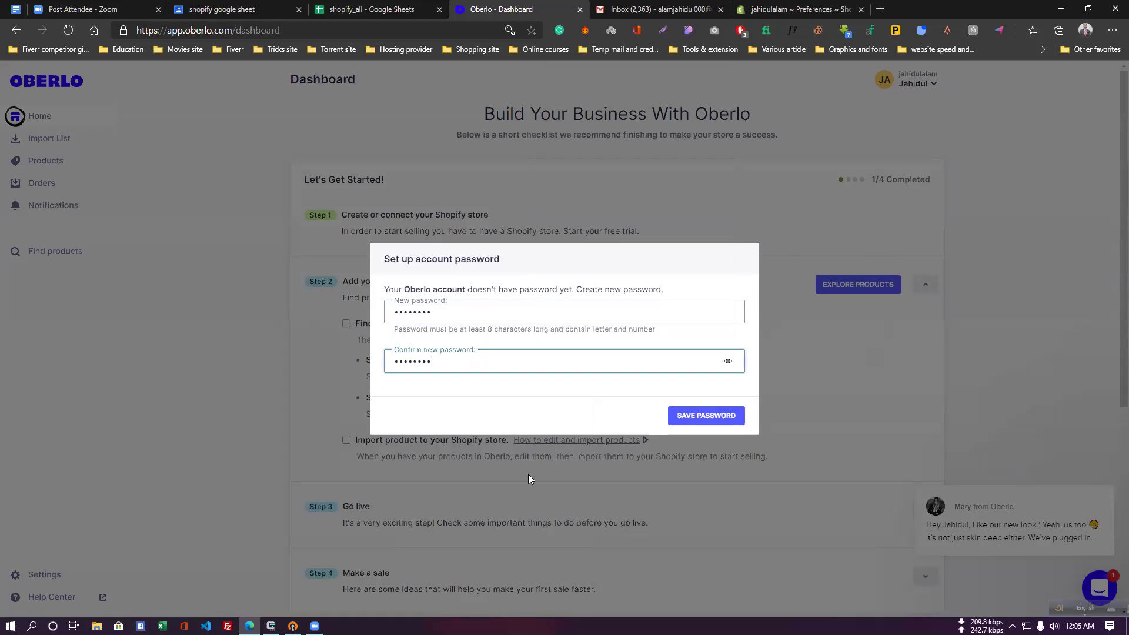
Save the Oberlo account password and let Edge store it.
click(728, 361)
key(super+alt+Print)
click(732, 423)
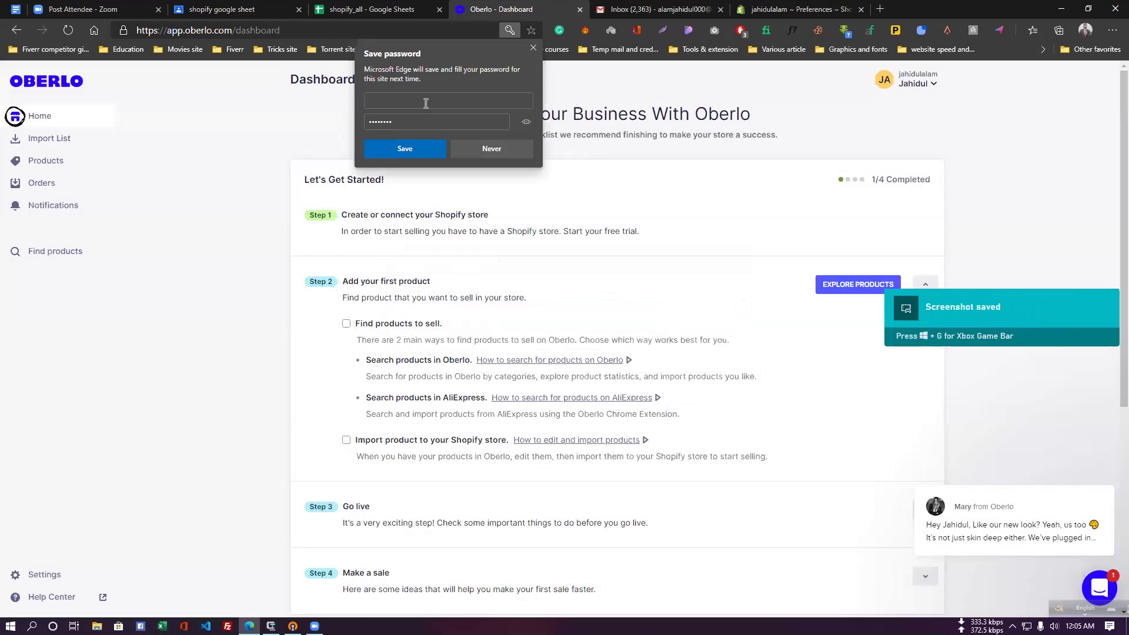
click(426, 148)
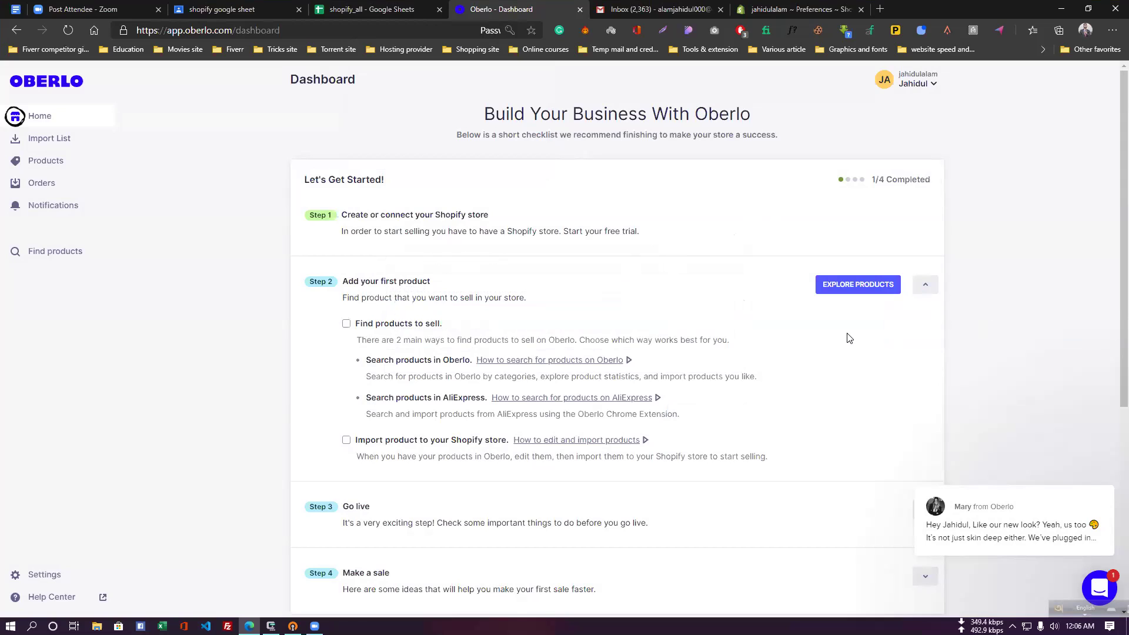
scroll(849, 345, down, 5)
Search Oberlo's AliExpress catalogue for 'cosmetics'.
scroll(849, 344, up, 5)
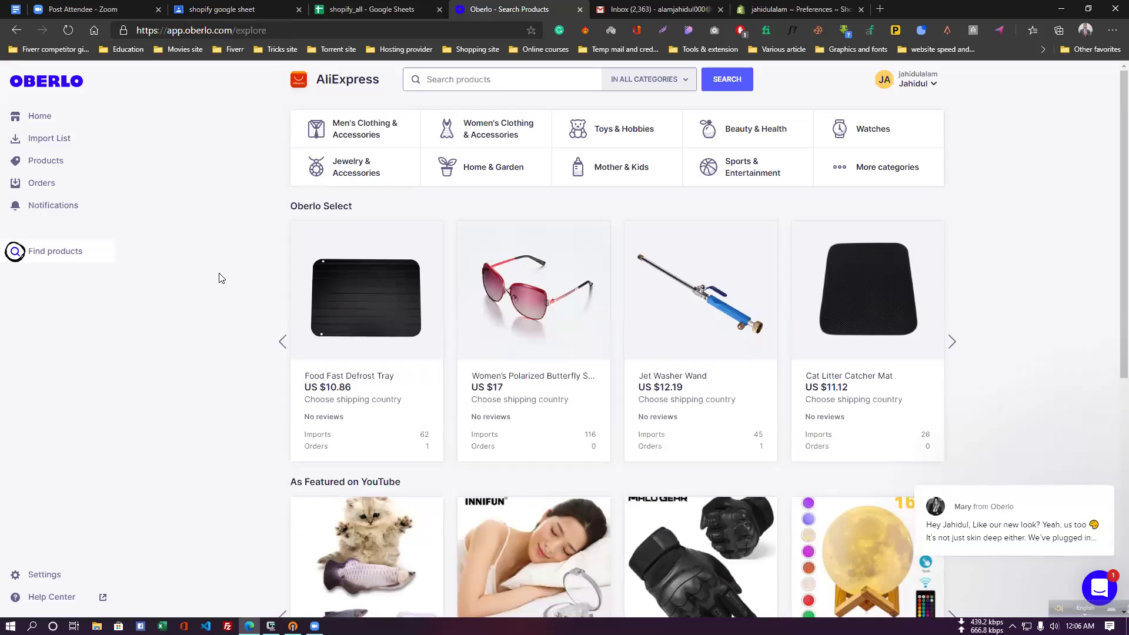
scroll(218, 275, down, 4)
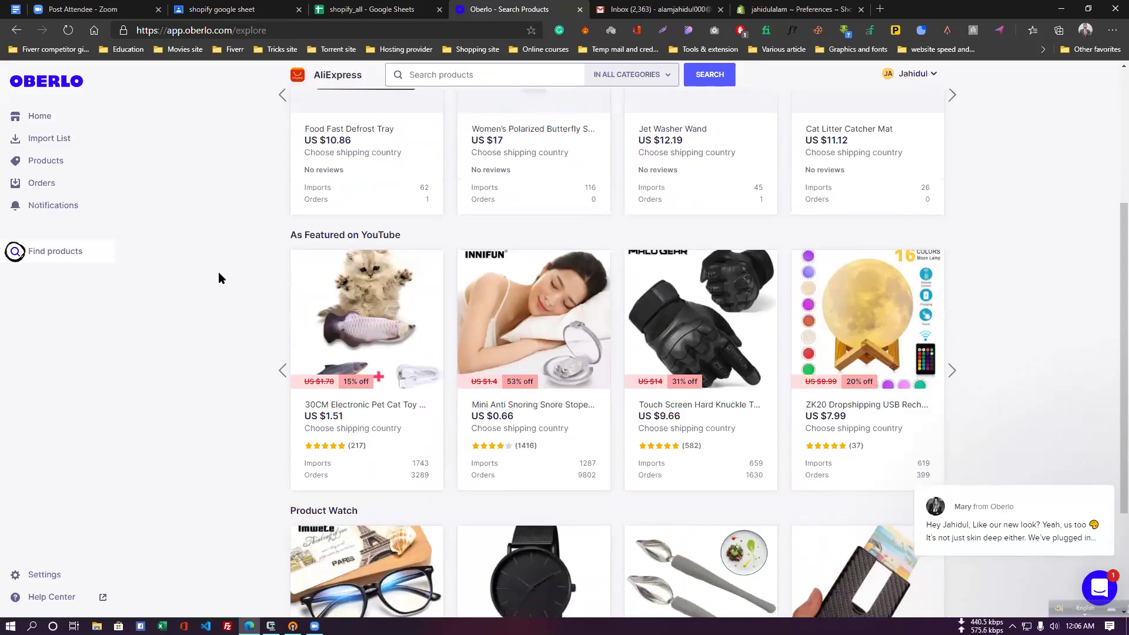
scroll(219, 275, up, 4)
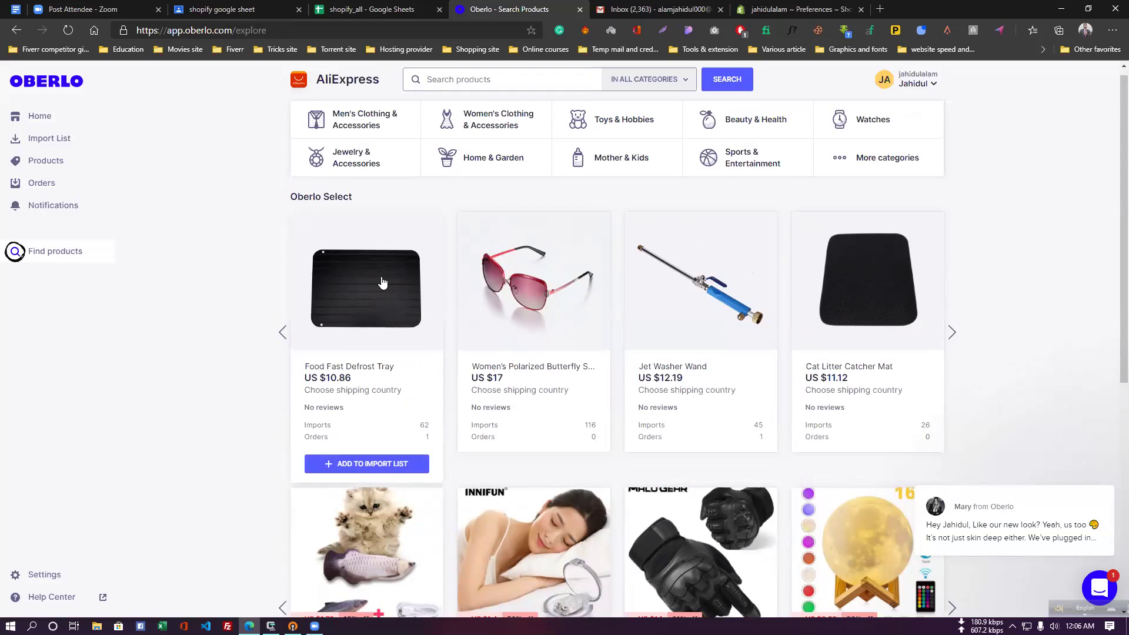
click(501, 79)
text(cosmetics)
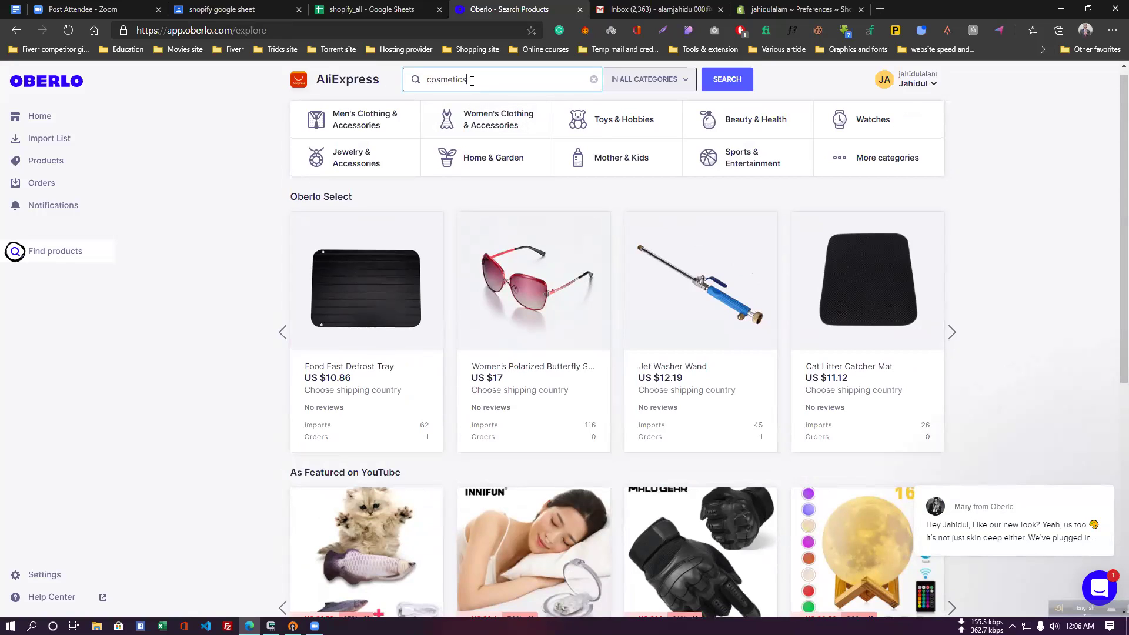
key(Return)
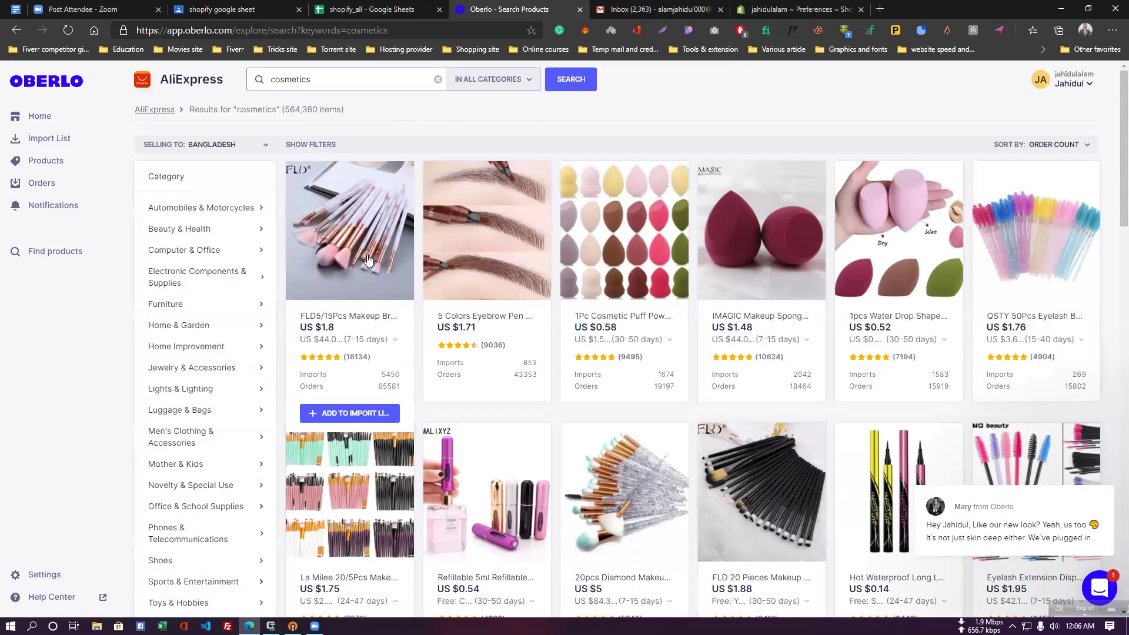
Add the cosmetic puff to the Oberlo Import List.
mouse_move(620, 415)
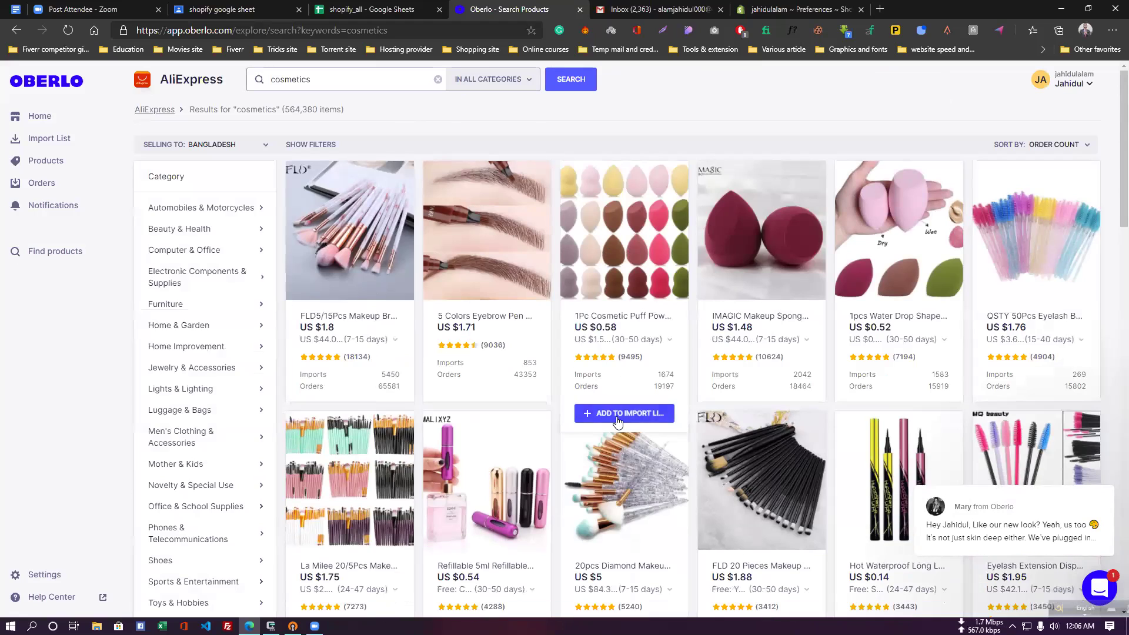
right_click(620, 418)
click(618, 415)
click(616, 414)
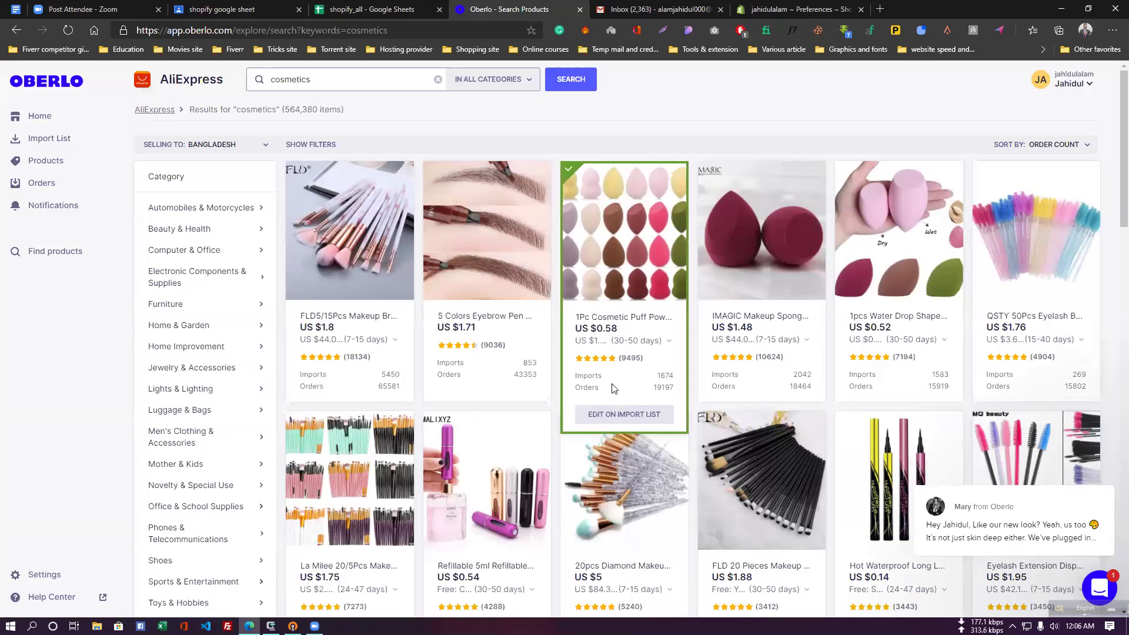
Sort the cosmetics results by lowest price.
click(238, 144)
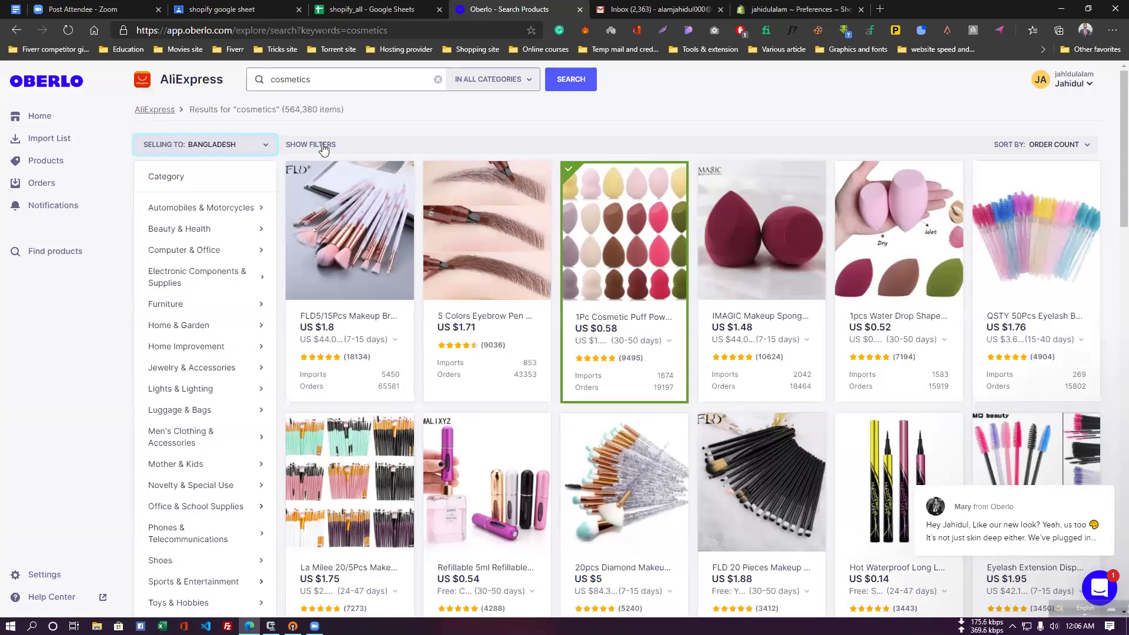
click(1076, 144)
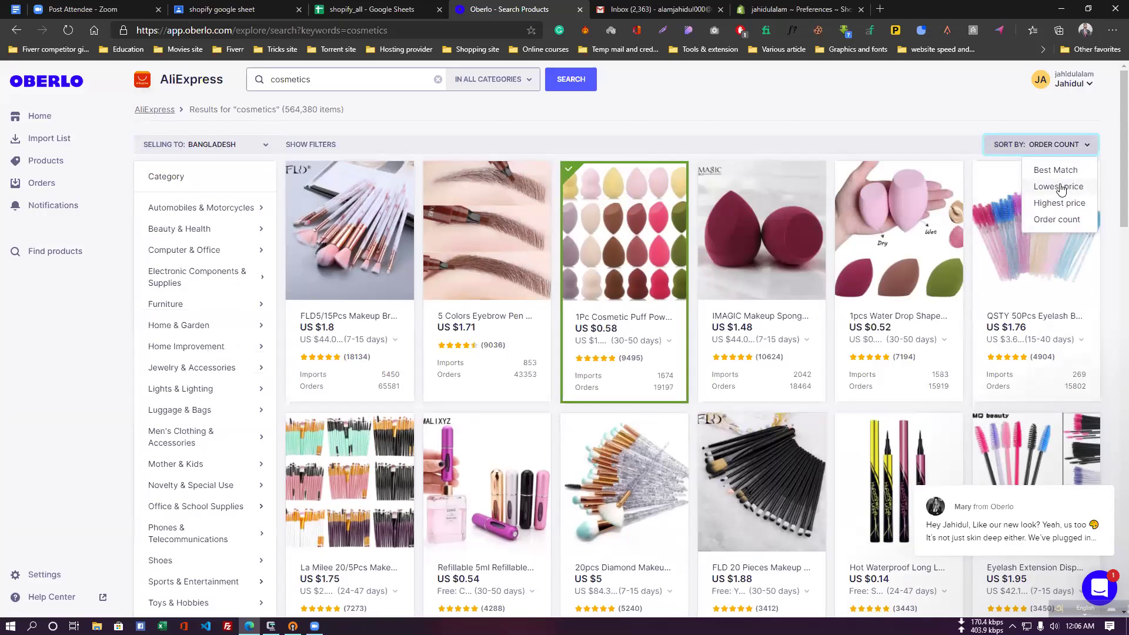
click(1058, 186)
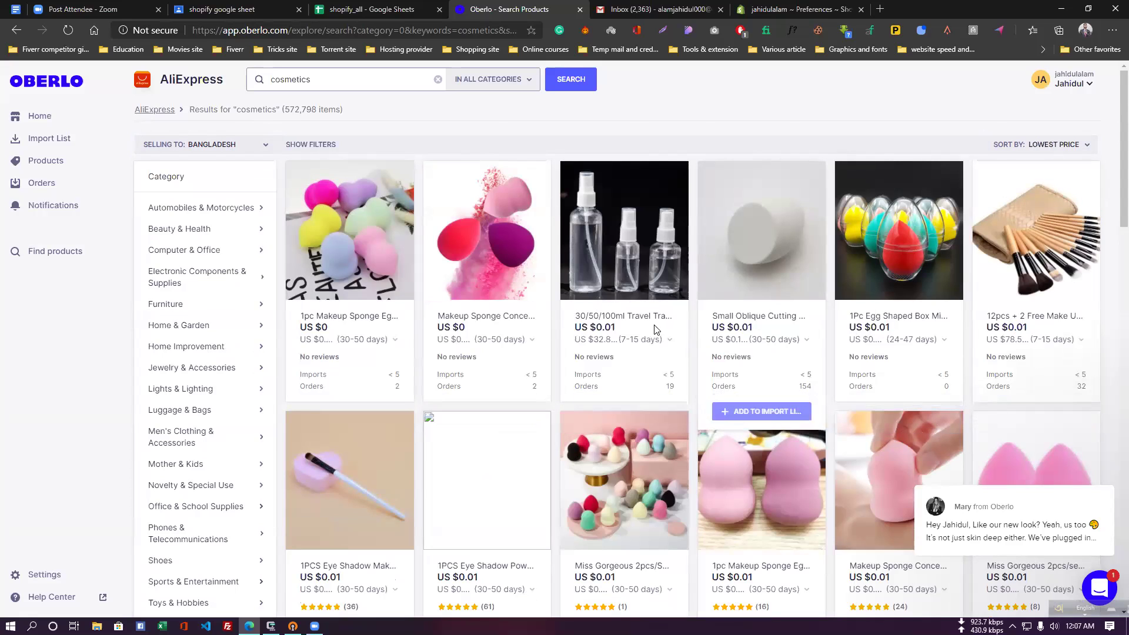
Add the six cheapest results plus the eye shadow brush to the Import List.
scroll(628, 331, down, 2)
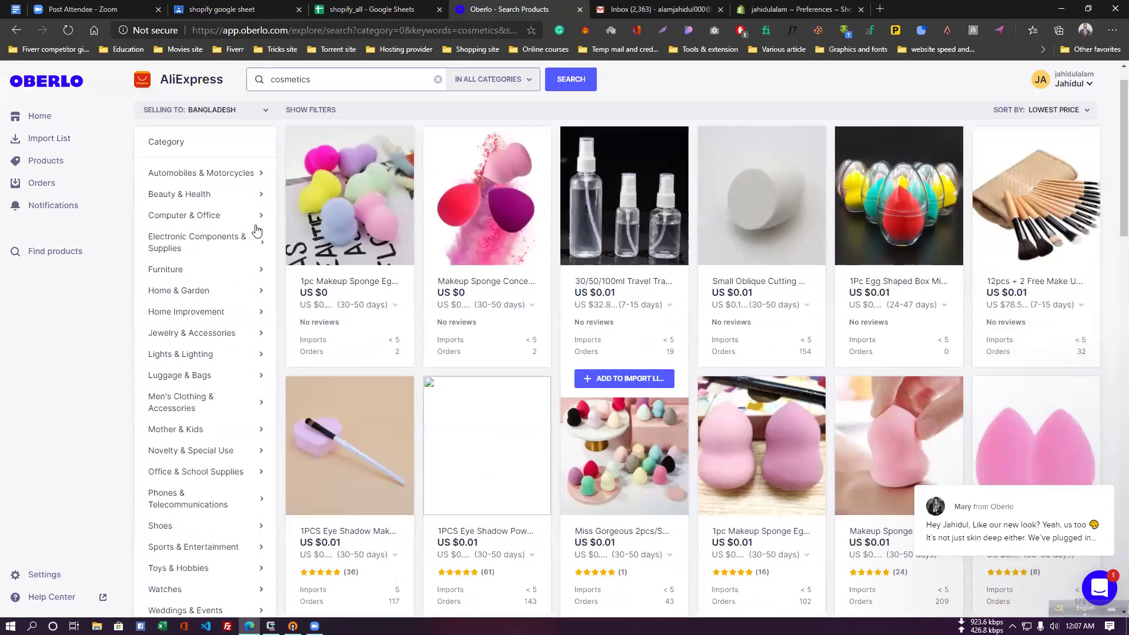
click(342, 332)
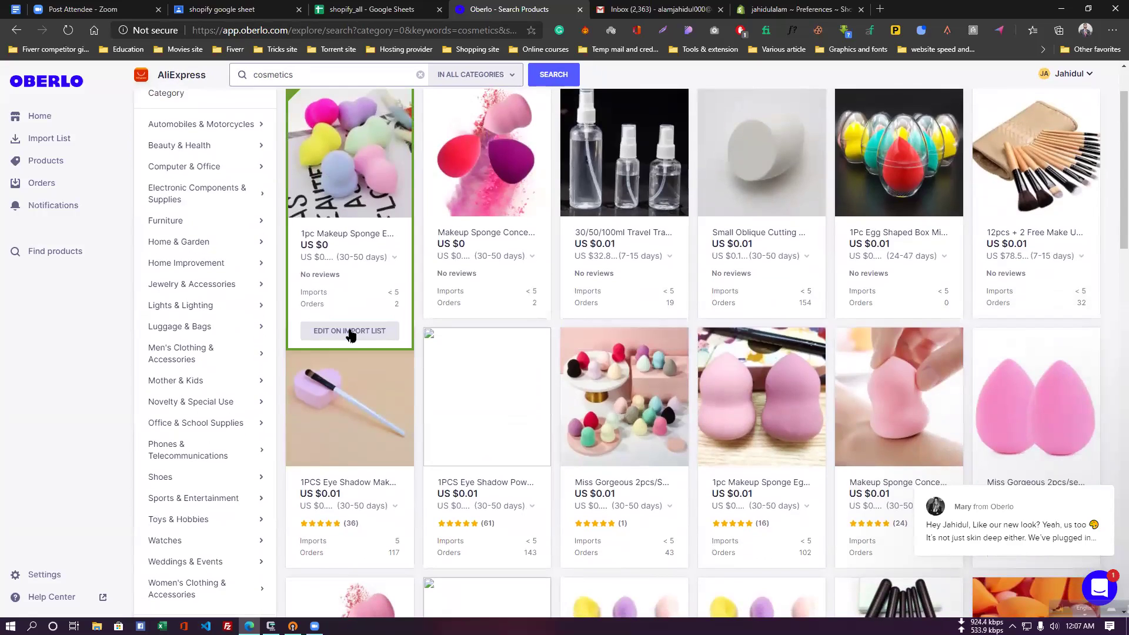
click(485, 330)
click(615, 330)
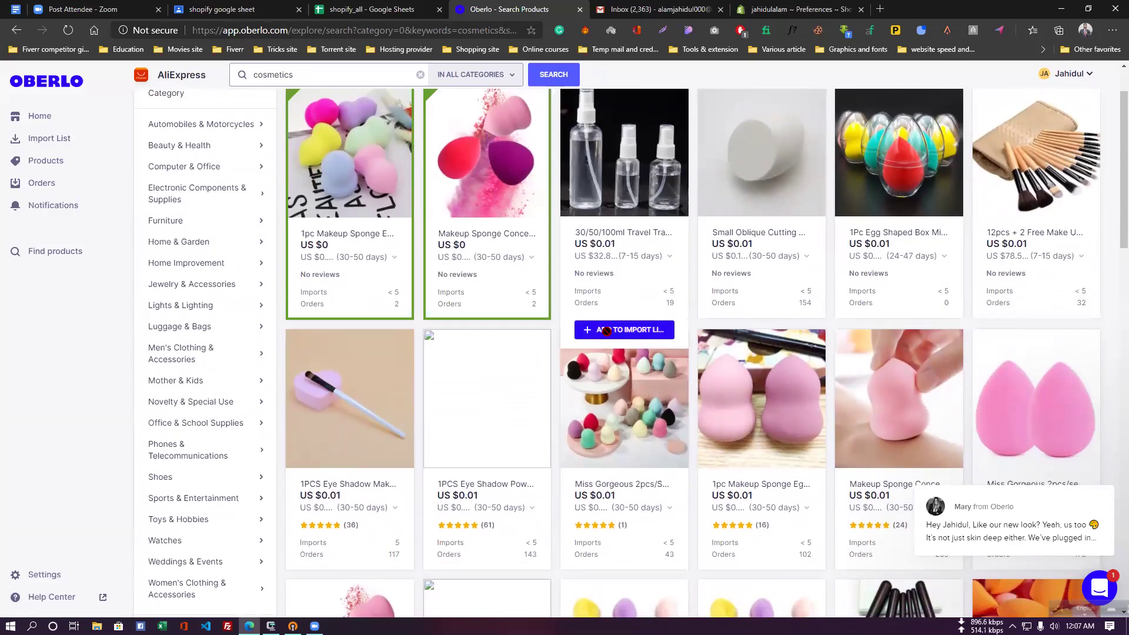
click(744, 331)
click(893, 329)
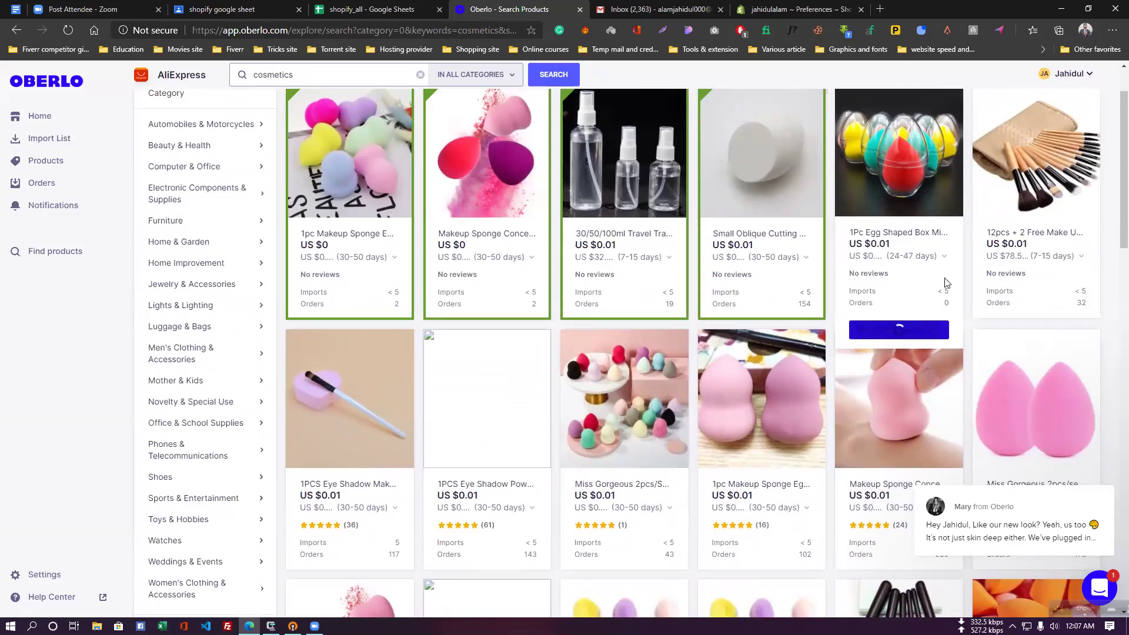
click(1014, 329)
click(350, 582)
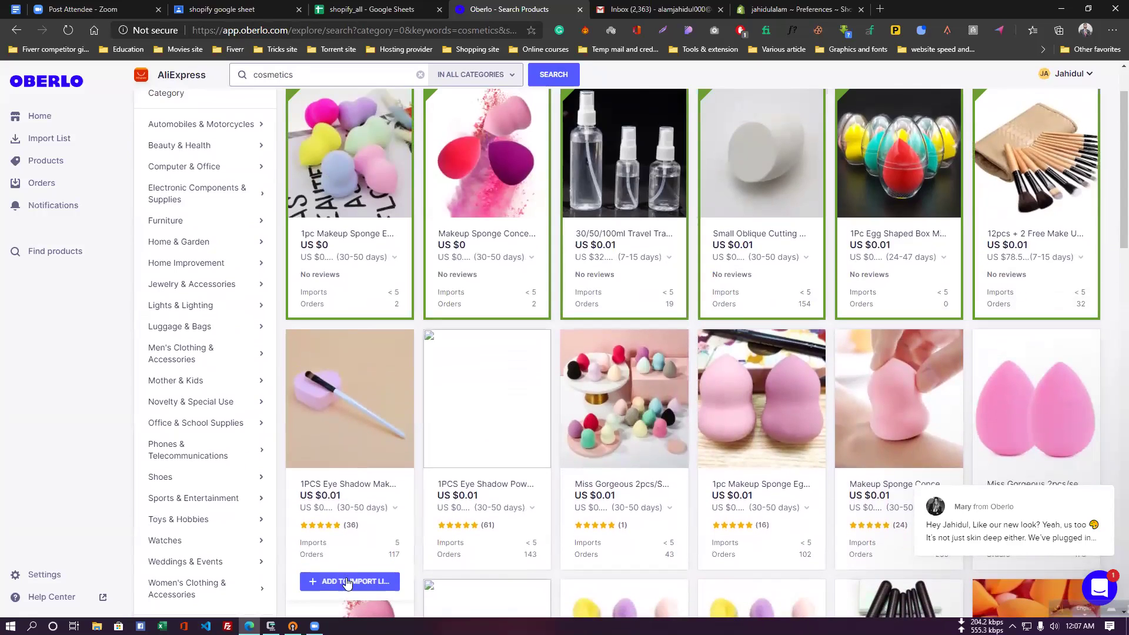
scroll(647, 324, up, 2)
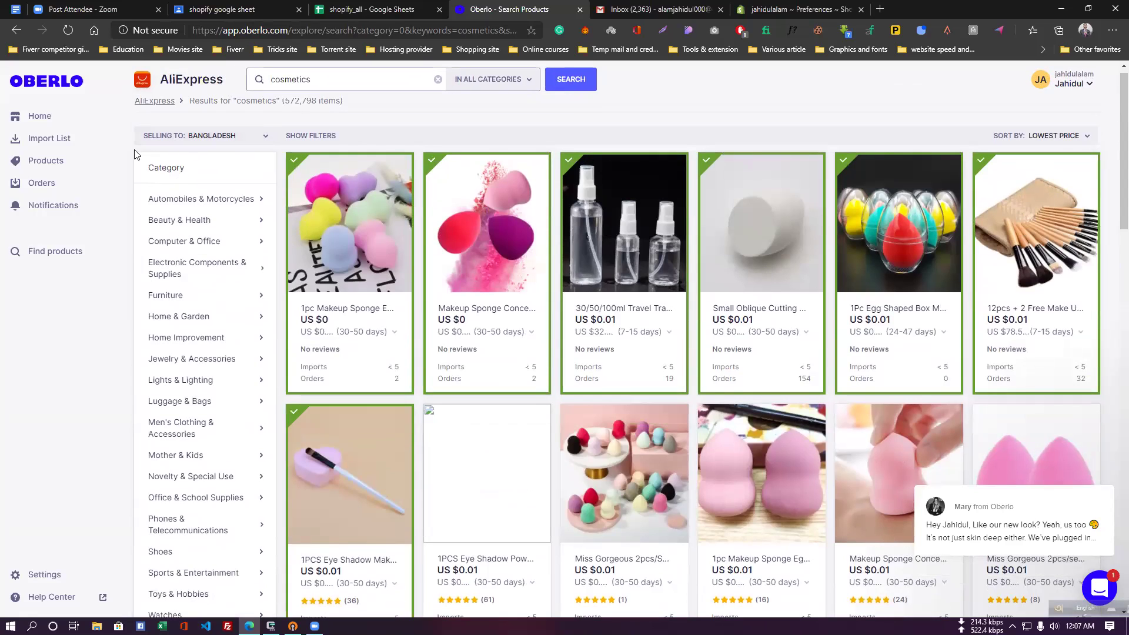
click(53, 141)
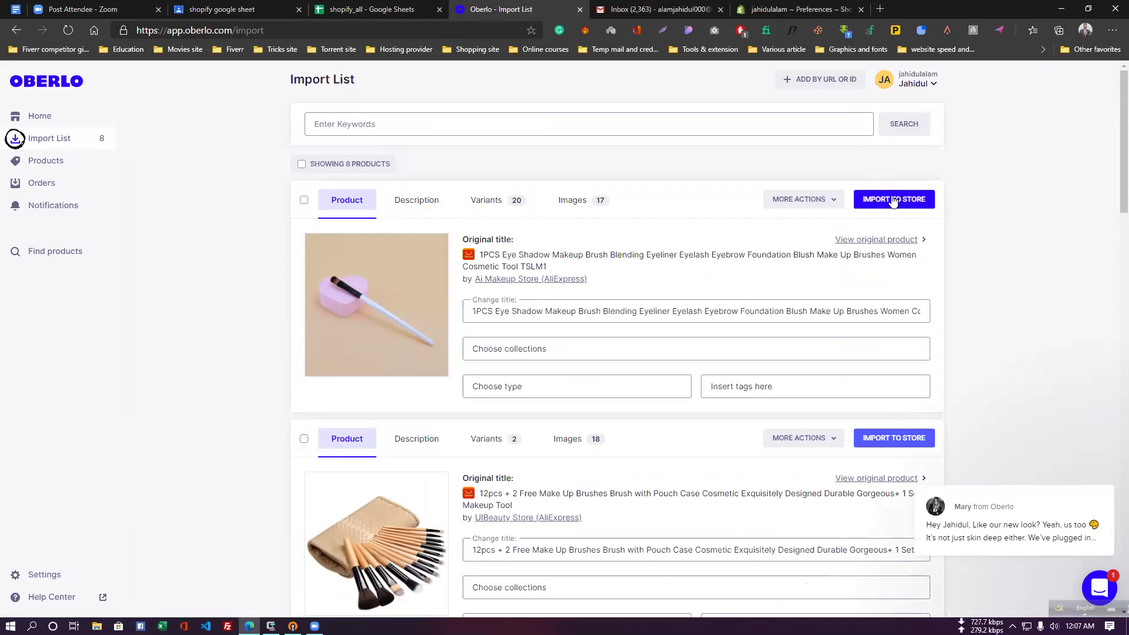
Import all eight Import List products, from eye shadow brush to cosmetic puff, into the store.
click(915, 198)
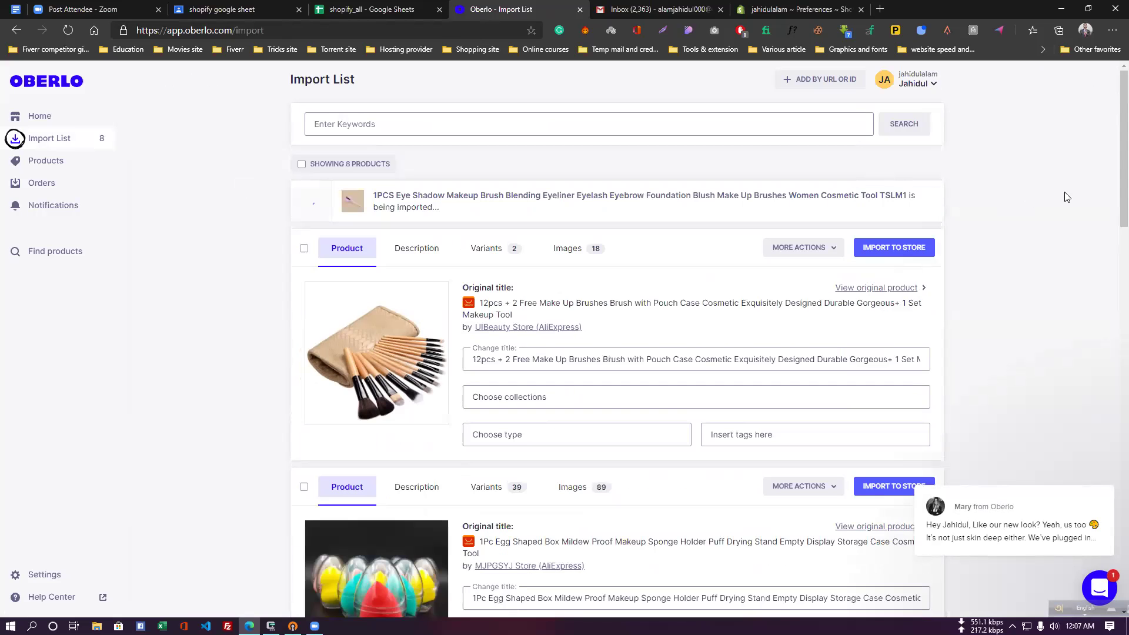
click(894, 248)
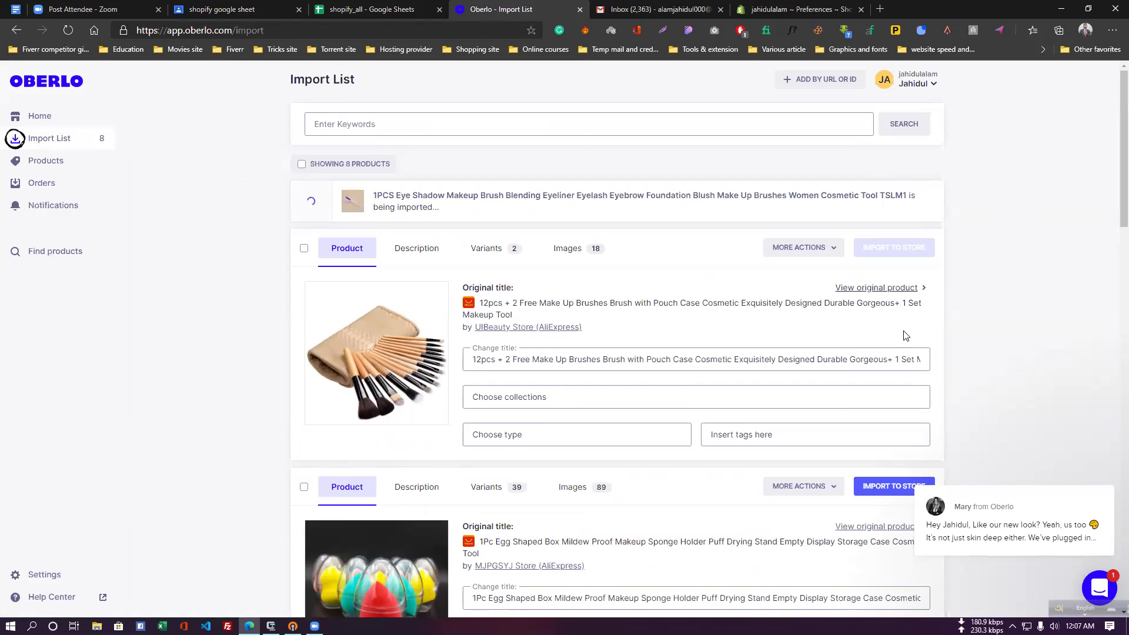
scroll(900, 205, down, 2)
click(900, 206)
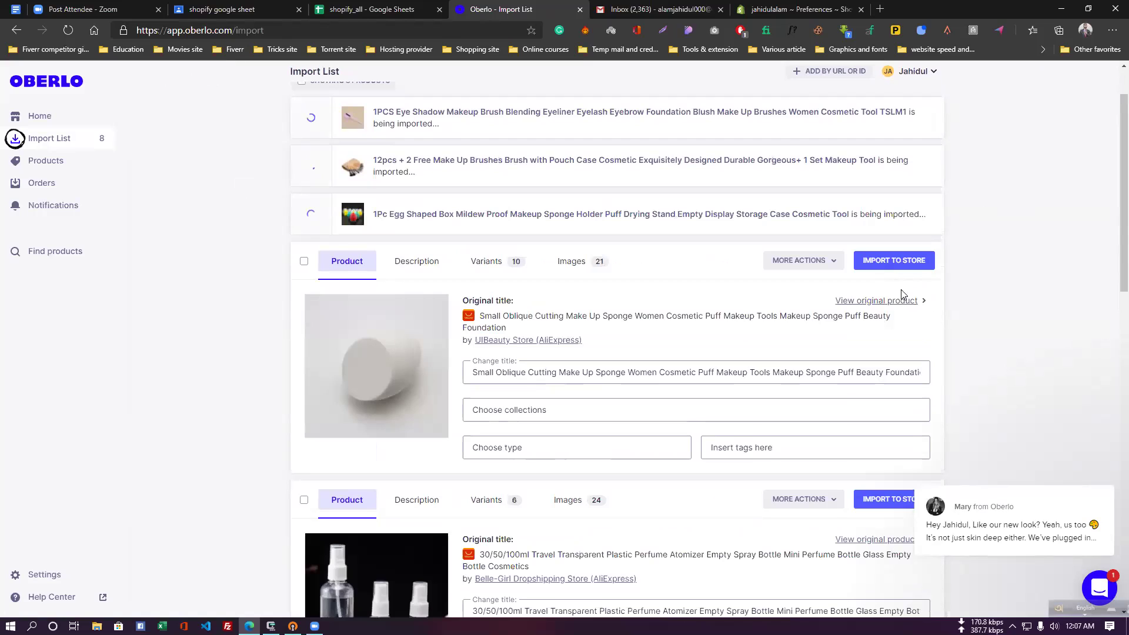
click(894, 260)
click(891, 308)
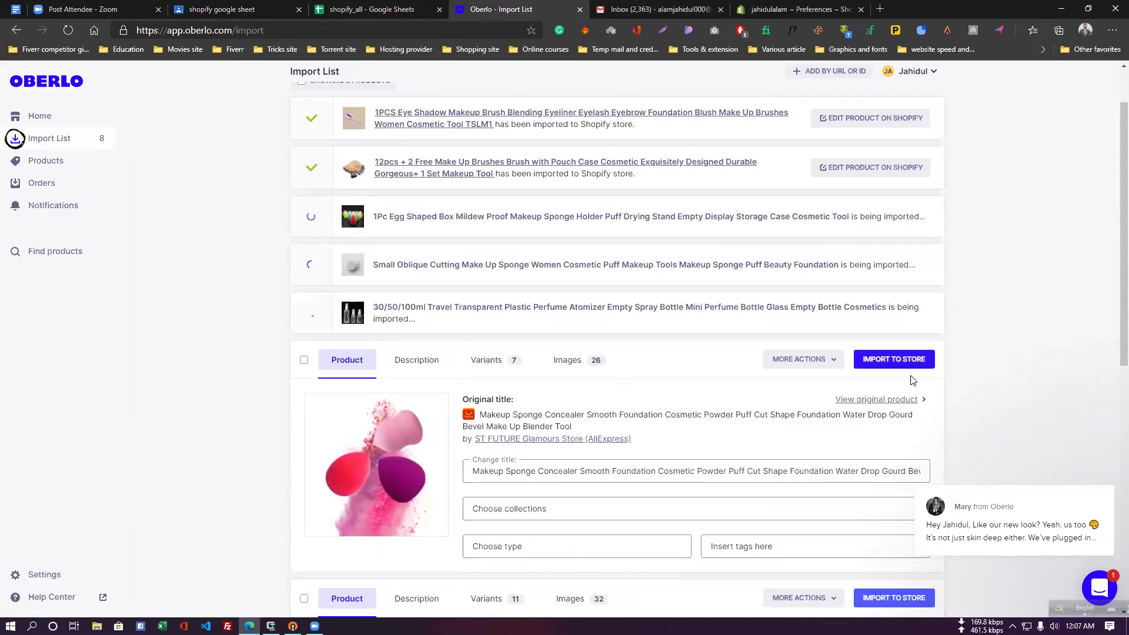
click(894, 359)
click(894, 403)
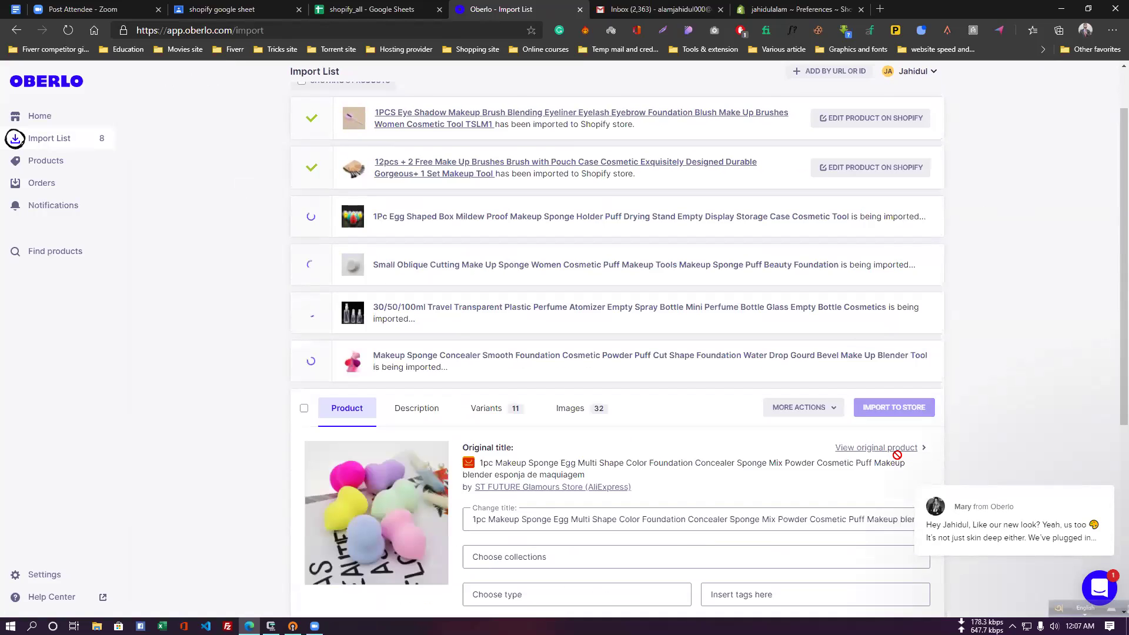
click(893, 458)
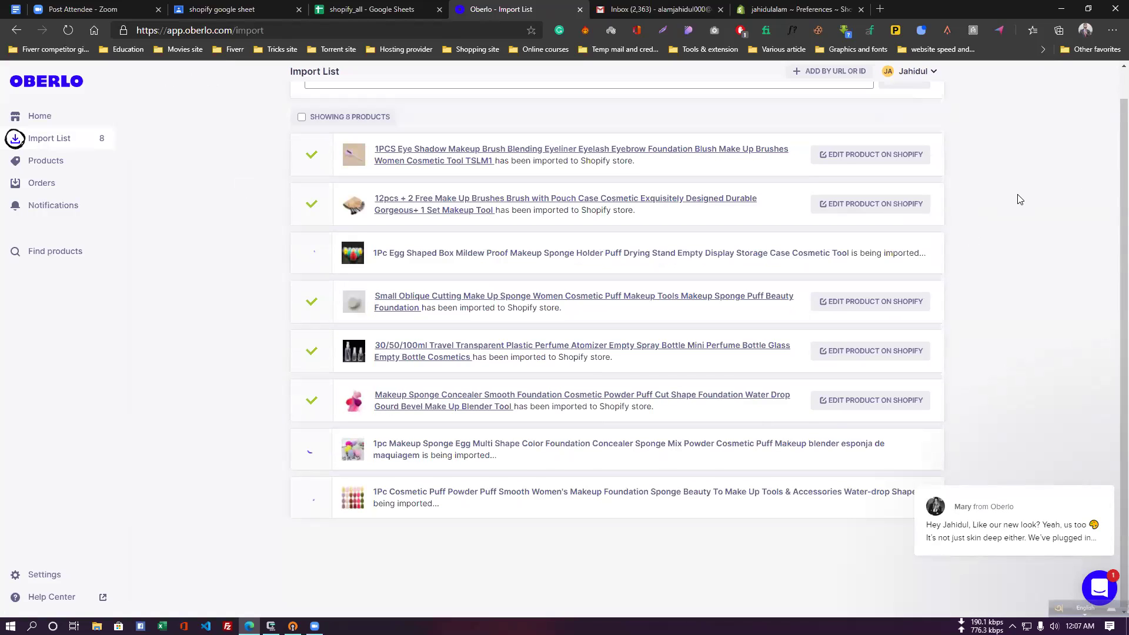
Confirm every row shows as imported, then return to the Shopify admin tab.
scroll(1019, 199, up, 1)
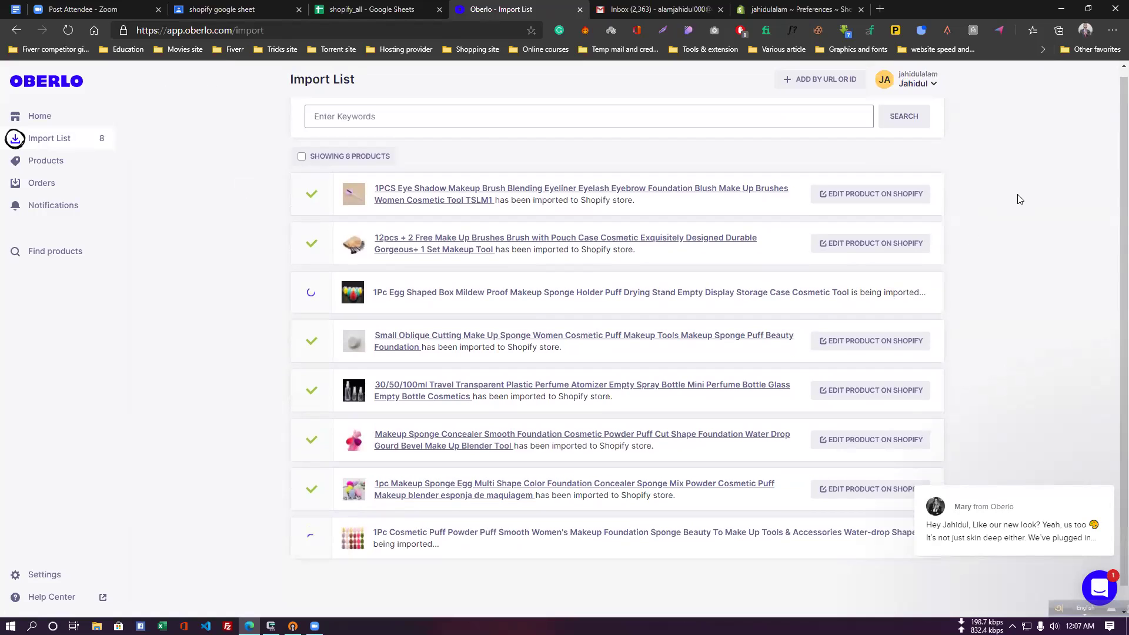
scroll(1019, 199, down, 1)
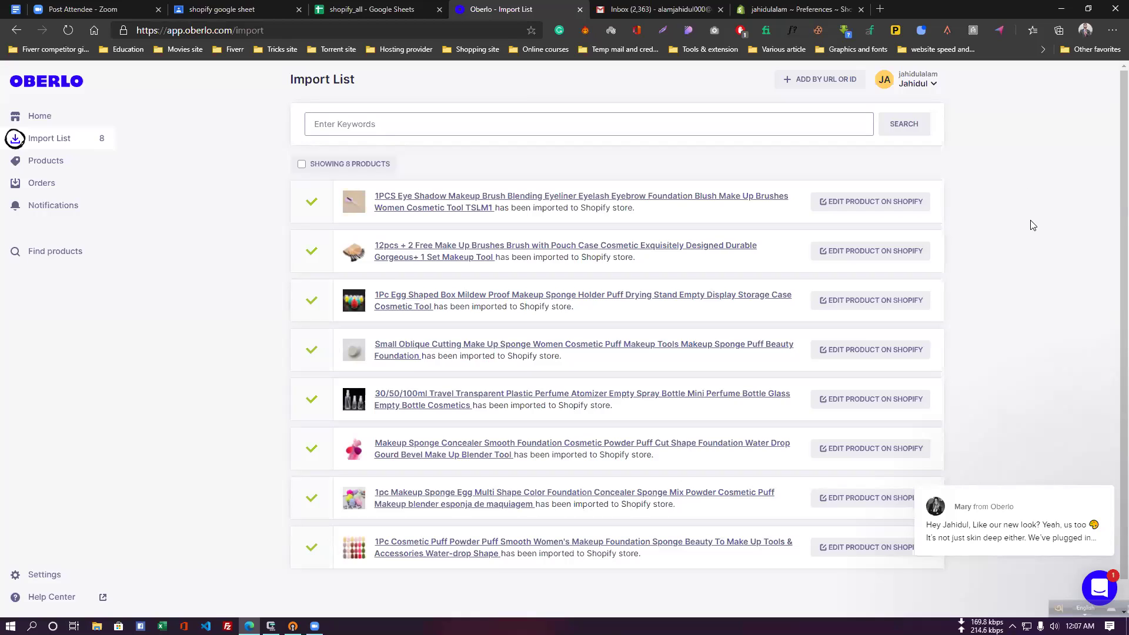
scroll(433, 401, down, 1)
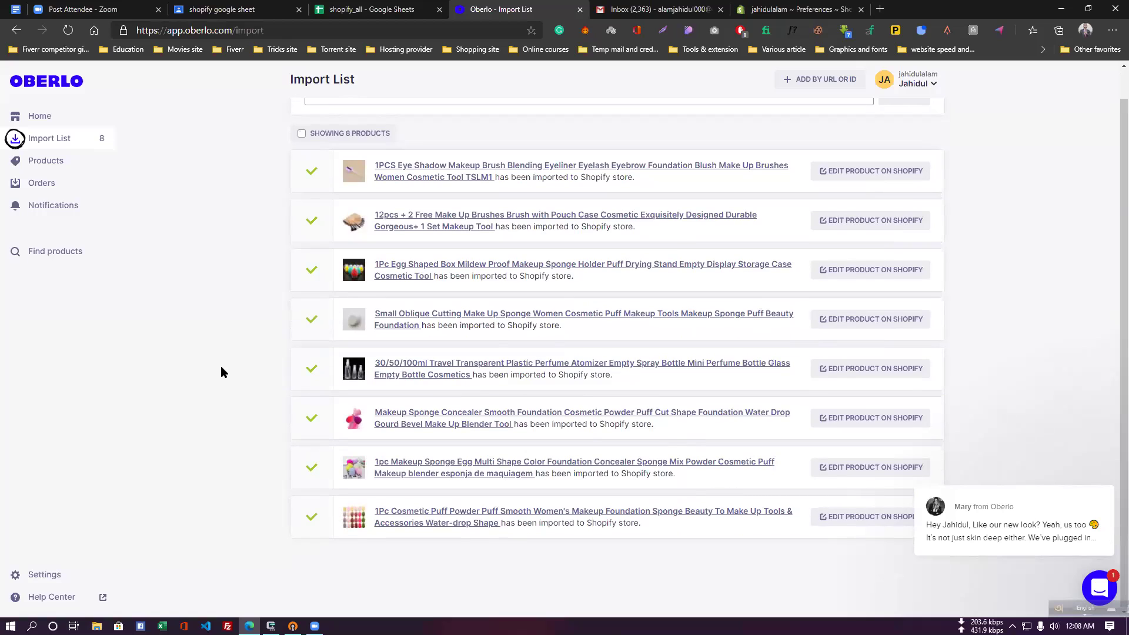
scroll(223, 371, up, 1)
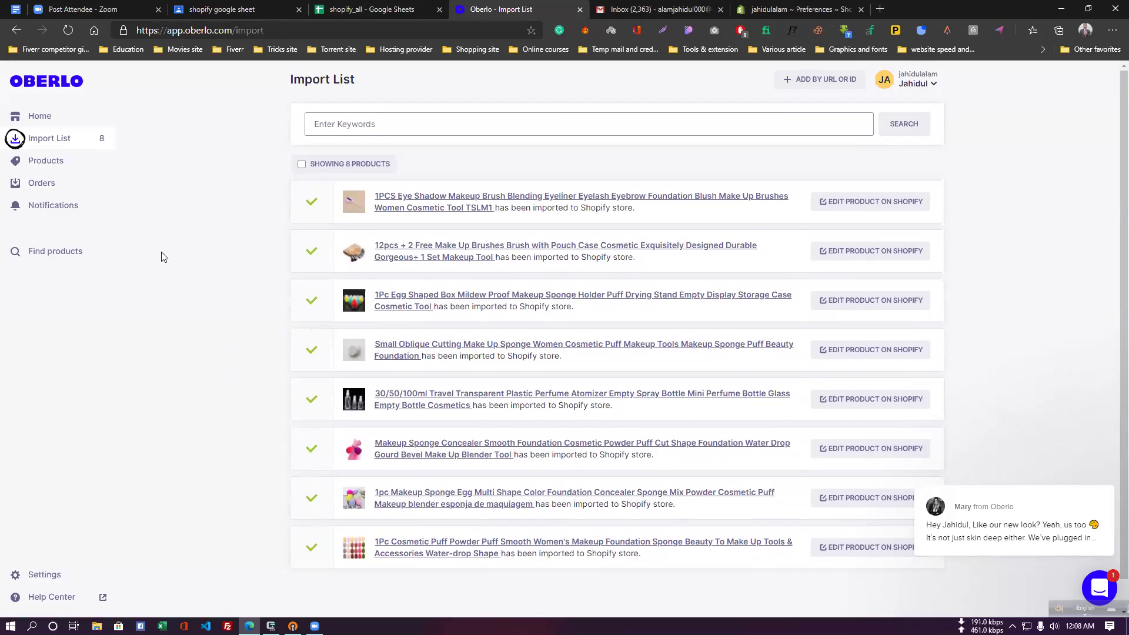
scroll(191, 306, down, 1)
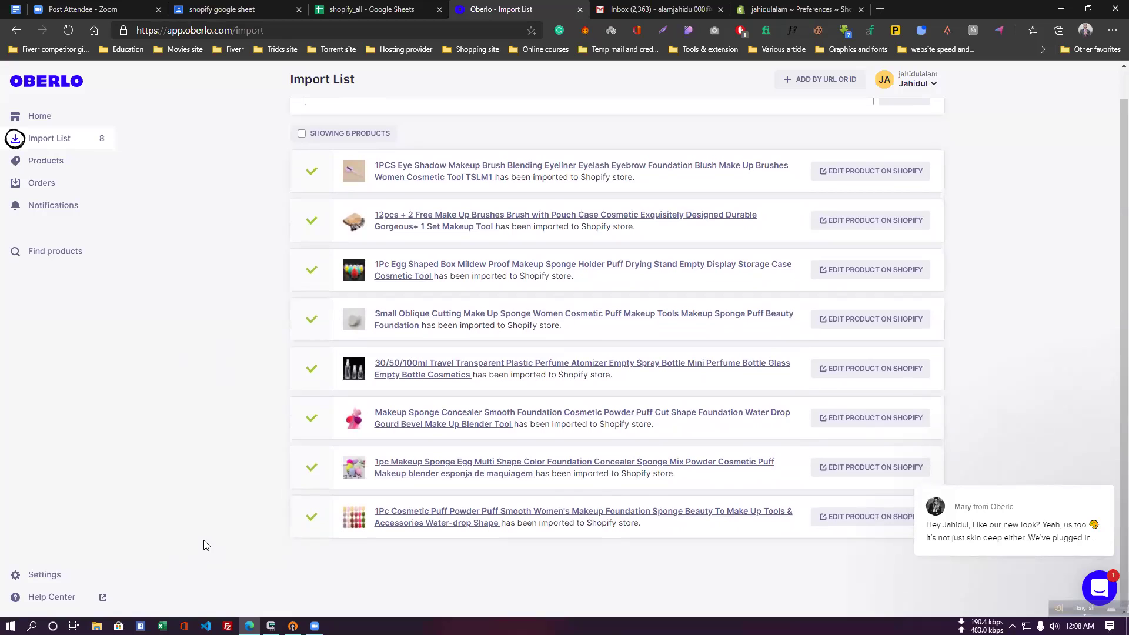
scroll(205, 542, up, 1)
key(ctrl+Tab)
key(ctrl+Tab)
scroll(83, 111, up, 5)
Reload Shopify admin and review the imported cosmetics in the Products list.
click(68, 30)
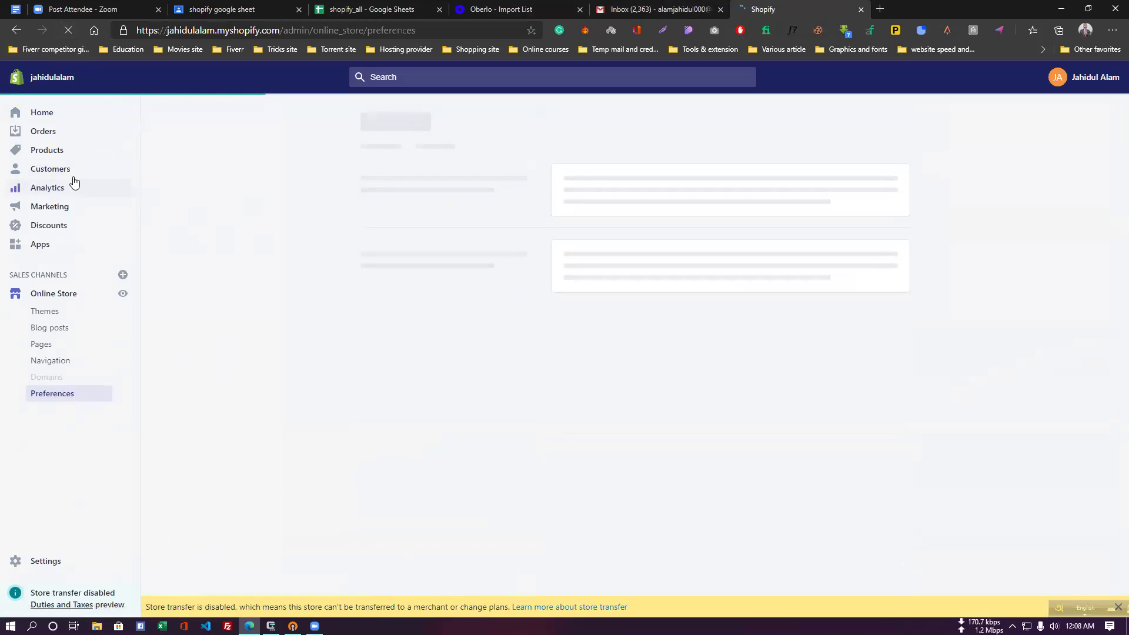
click(55, 150)
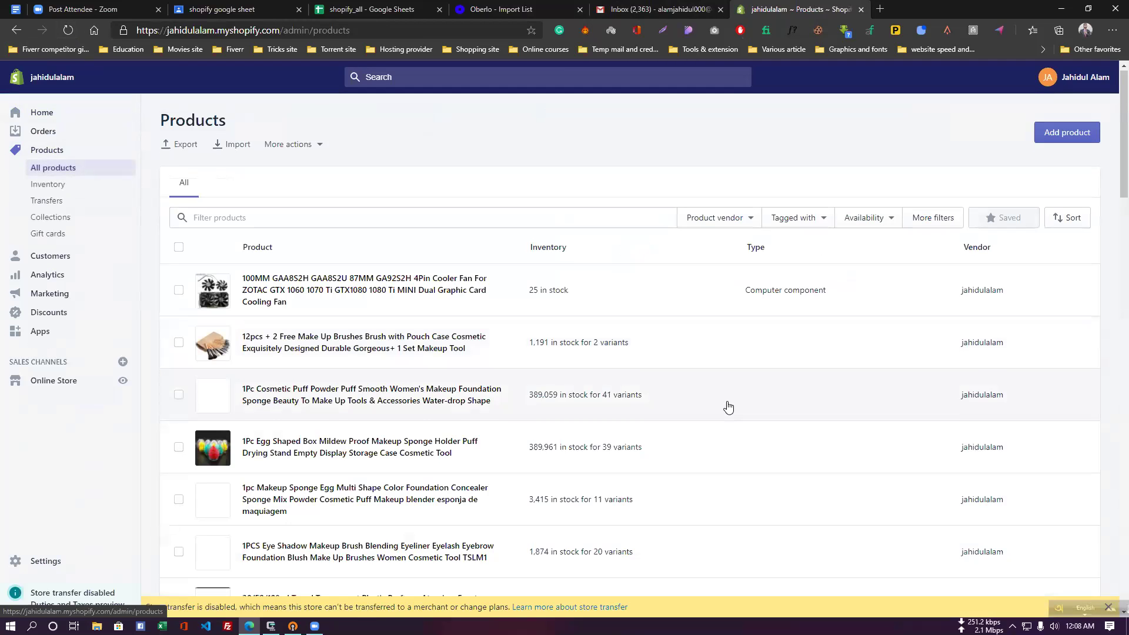
scroll(728, 407, down, 2)
scroll(728, 407, down, 6)
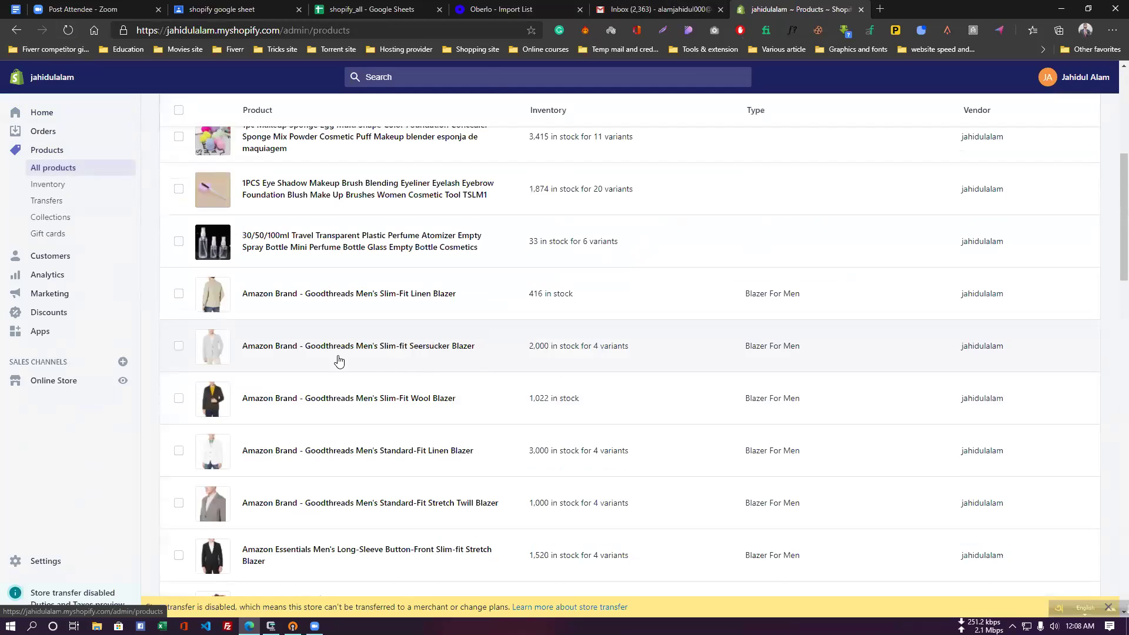
scroll(245, 360, down, 10)
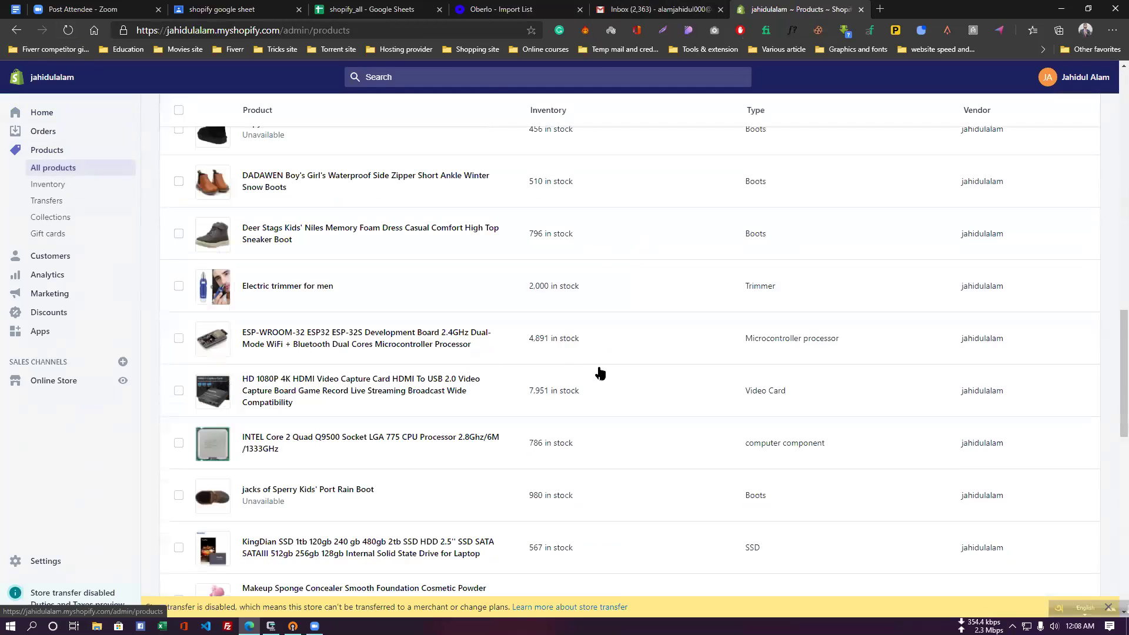
scroll(598, 371, down, 1)
scroll(598, 368, down, 10)
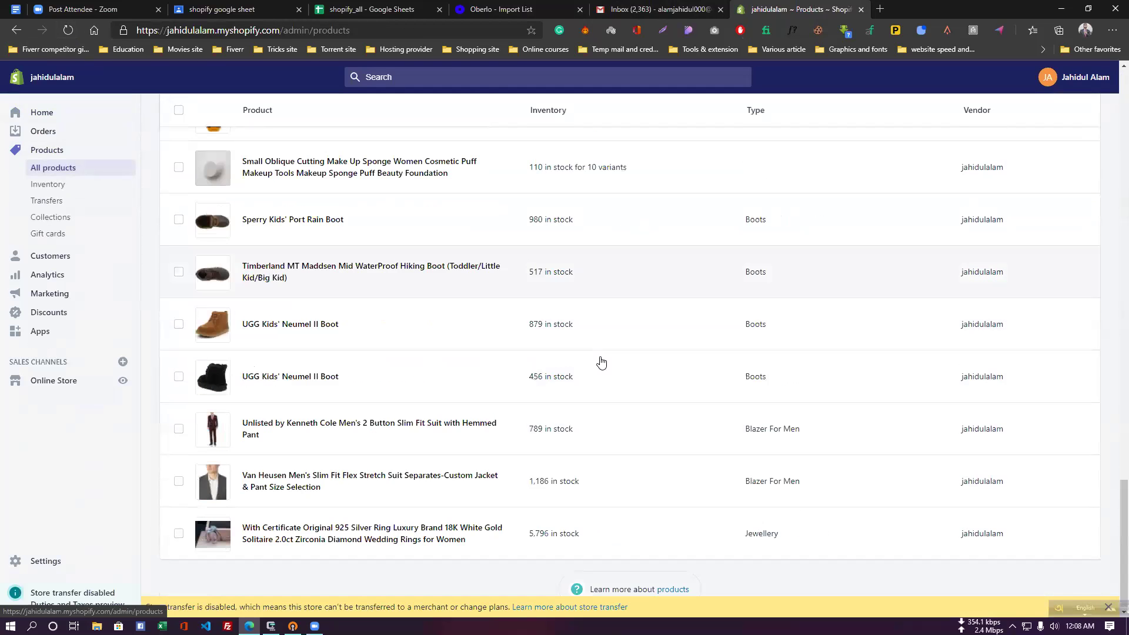
scroll(601, 361, up, 10)
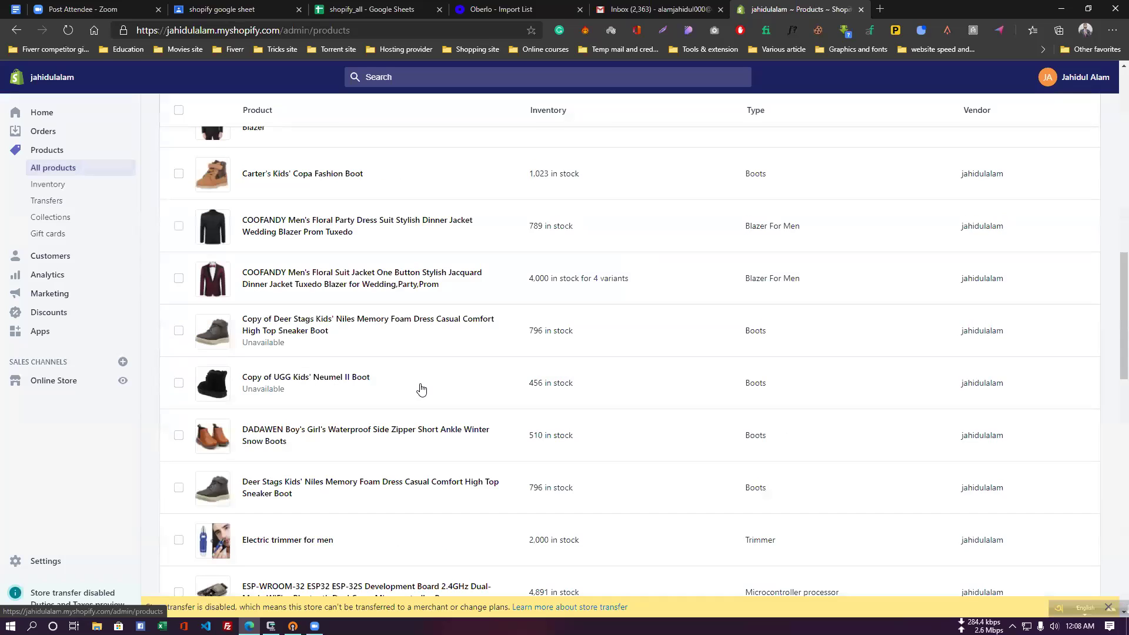
scroll(417, 396, up, 15)
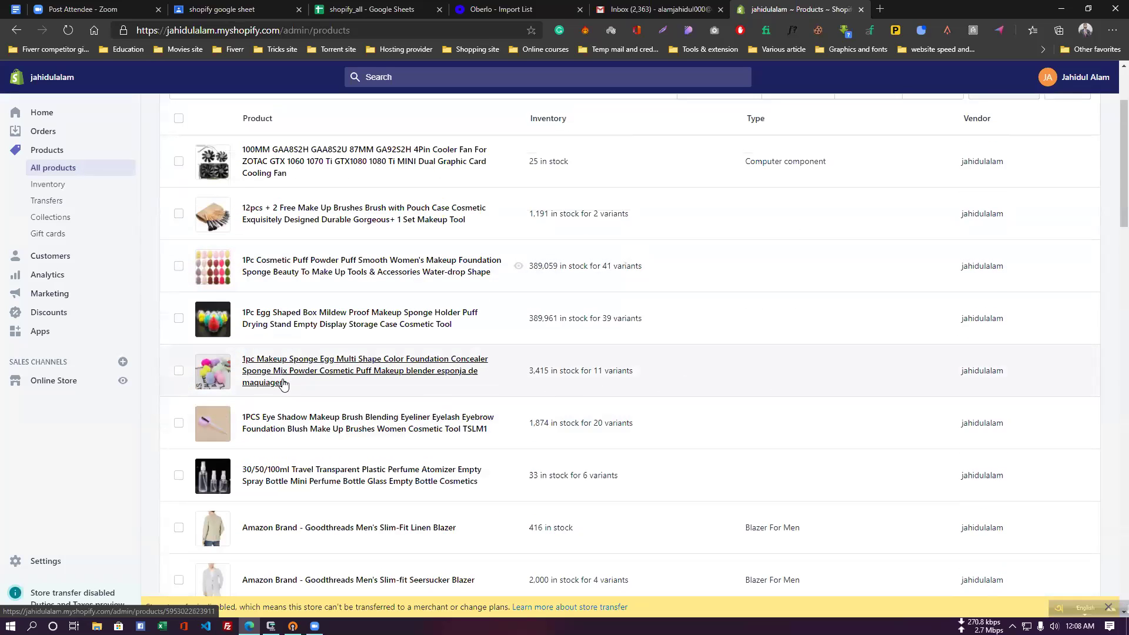
scroll(284, 385, up, 5)
click(293, 367)
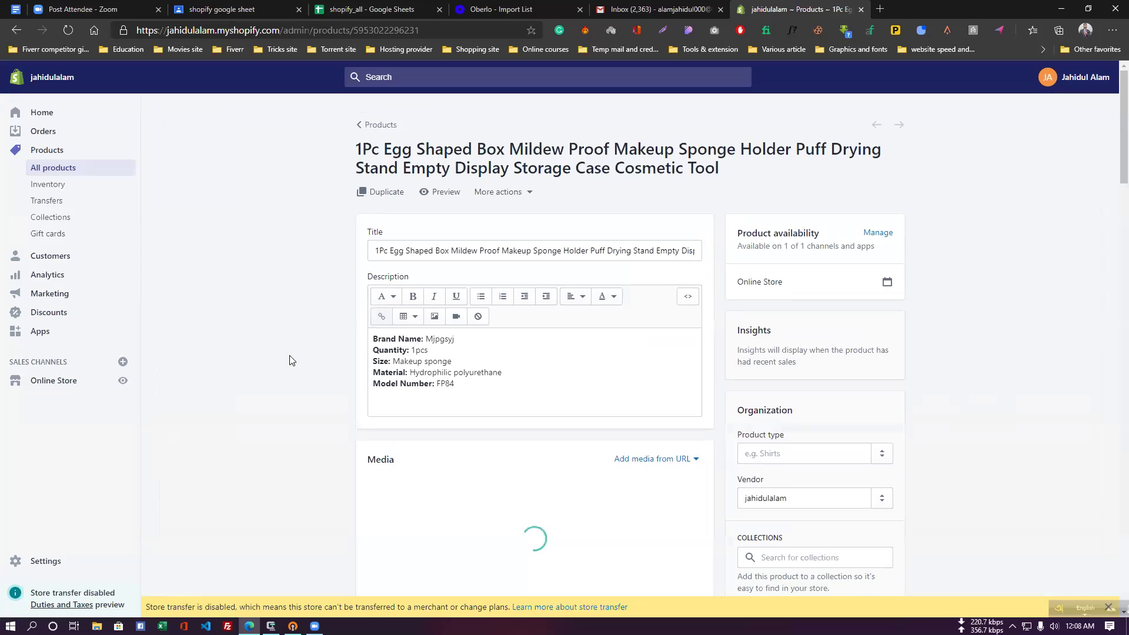
scroll(292, 359, down, 3)
scroll(294, 355, up, 3)
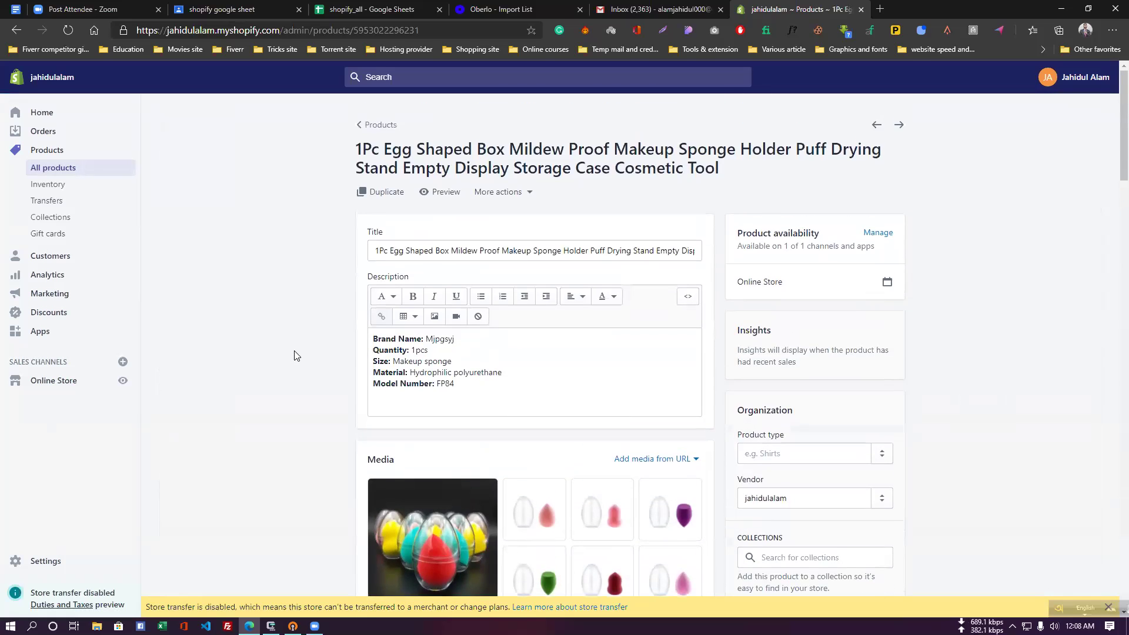
scroll(294, 355, down, 13)
scroll(470, 360, down, 4)
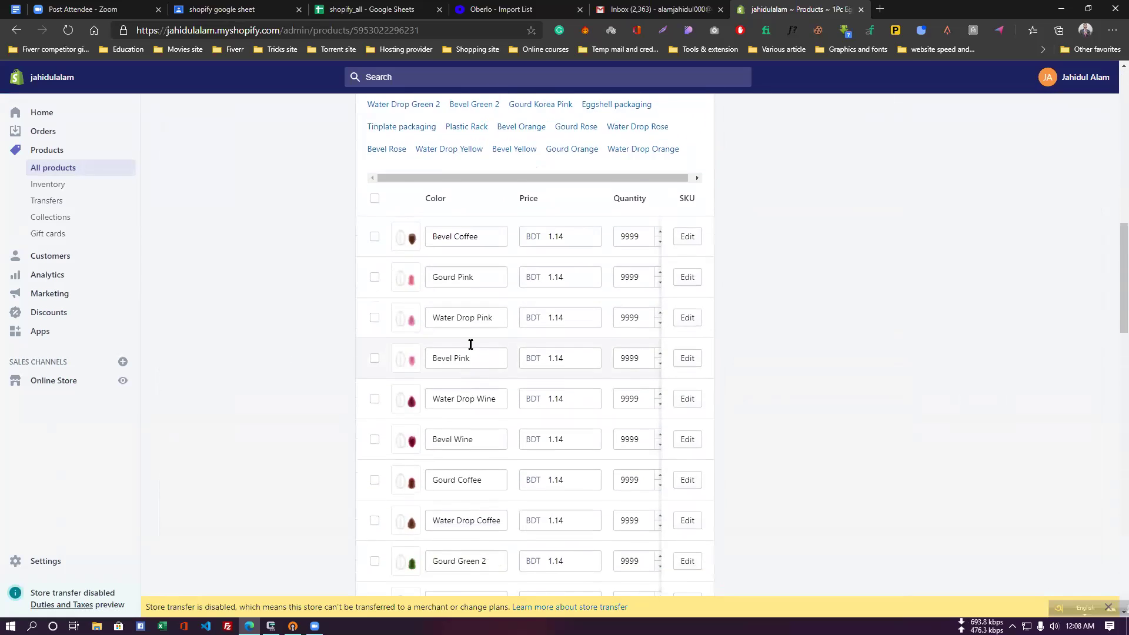
scroll(555, 342, up, 5)
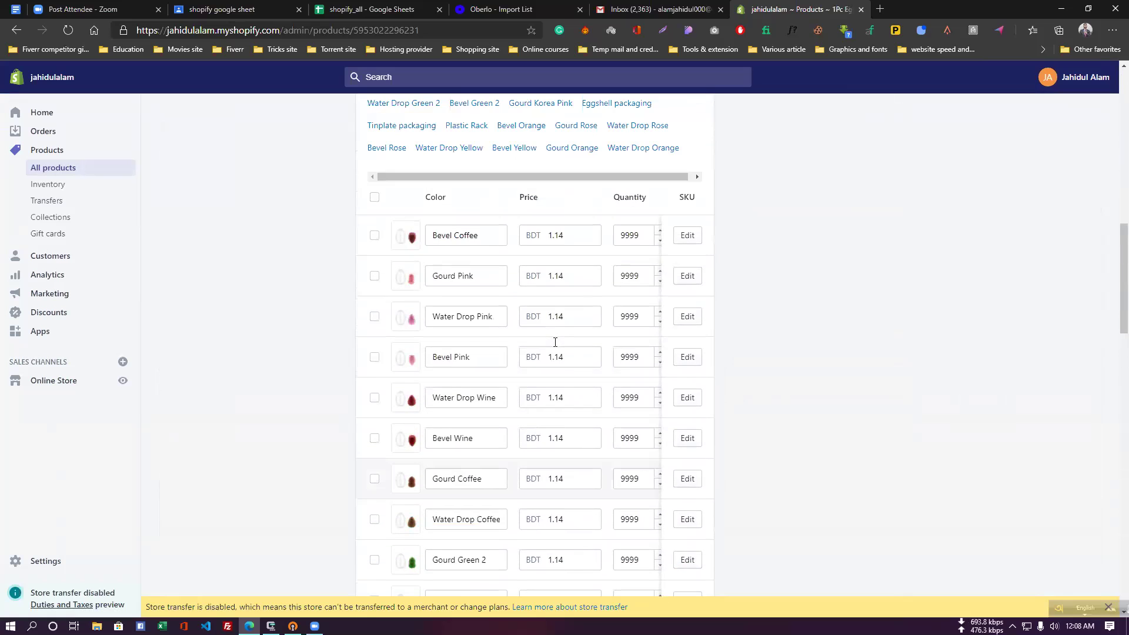
click(570, 342)
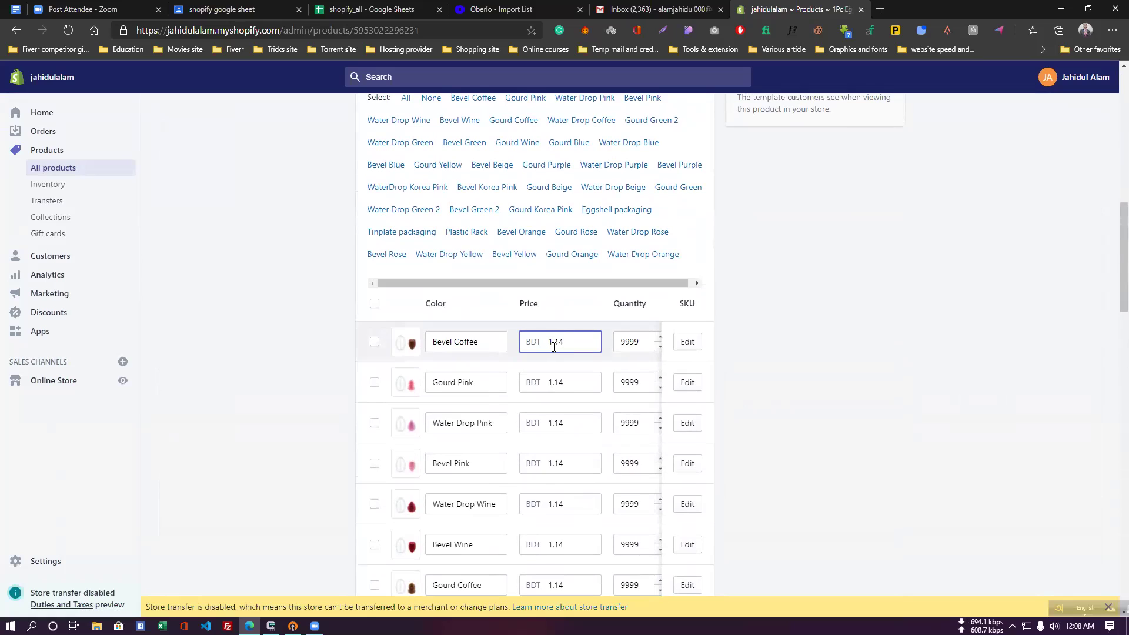
key(BackSpace)
text(2)
click(561, 389)
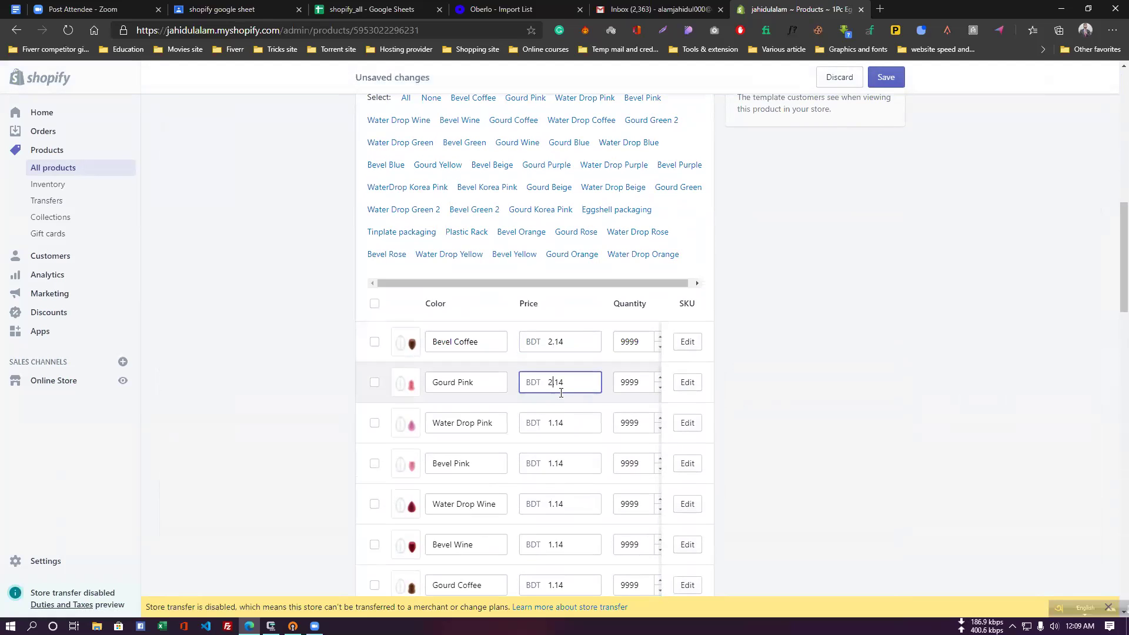
click(554, 423)
text(2)
click(553, 463)
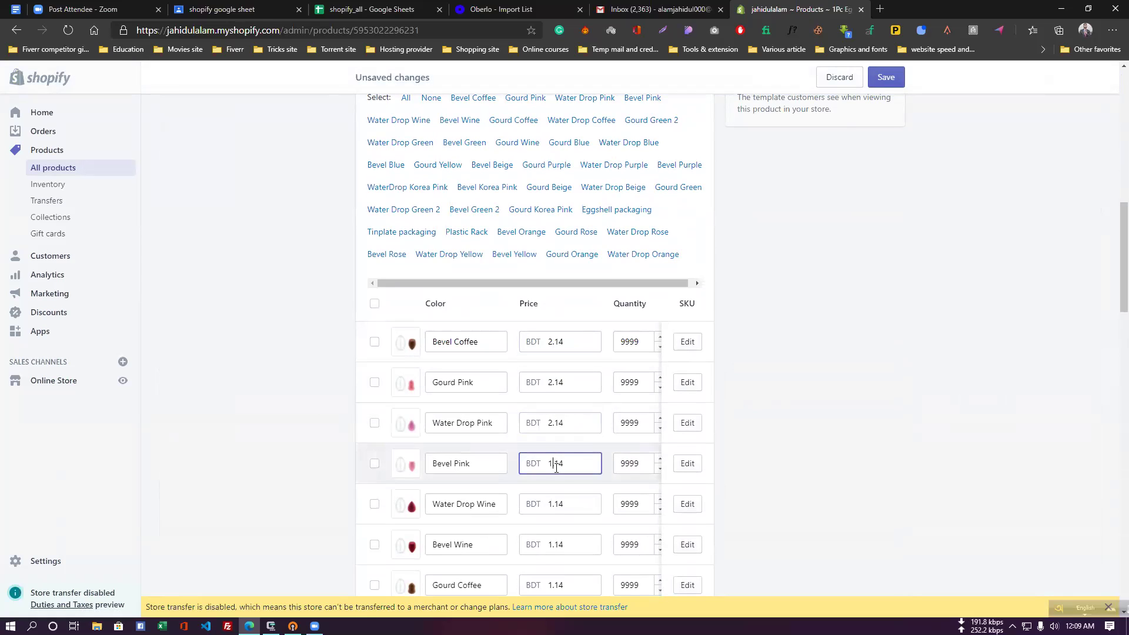
text(2)
click(555, 505)
key(BackSpace)
text(2)
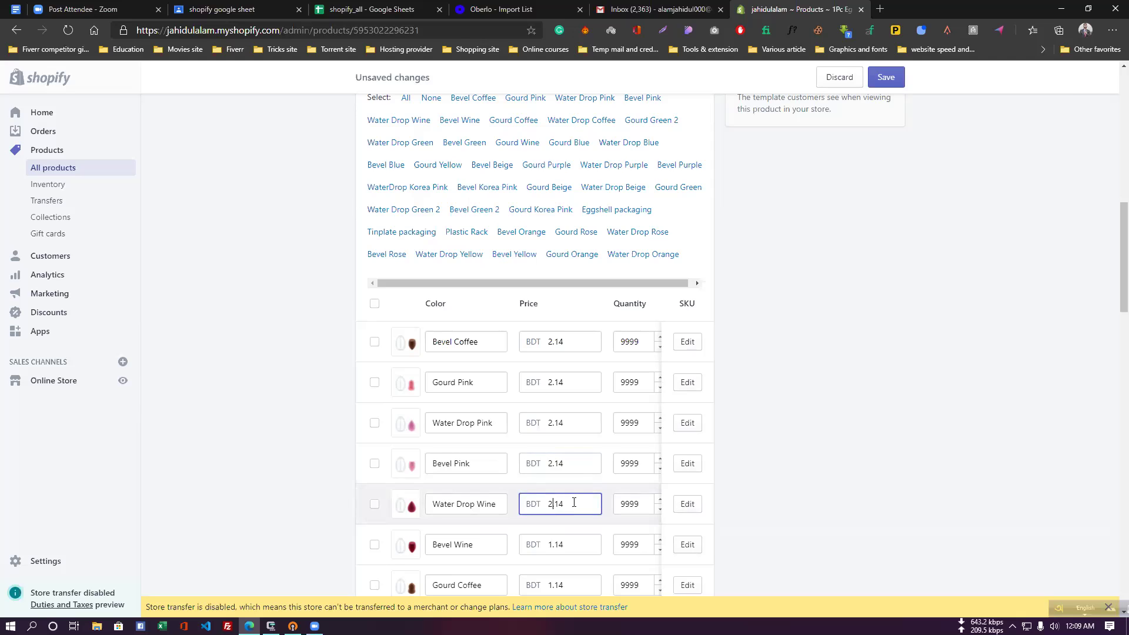
scroll(570, 504, down, 4)
click(873, 79)
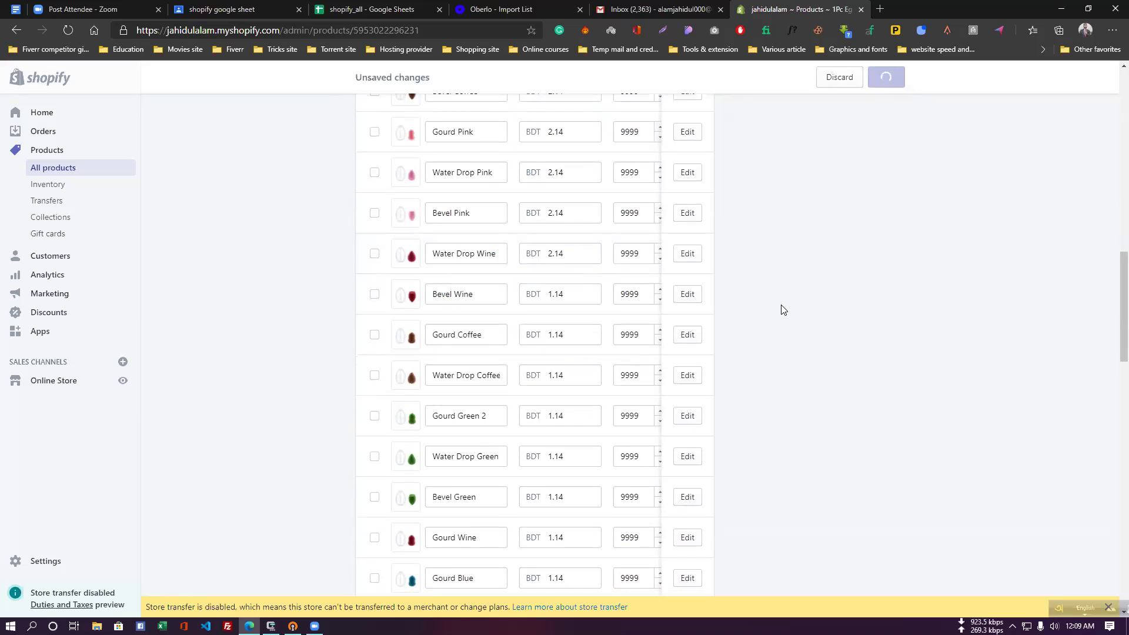
scroll(783, 309, up, 1)
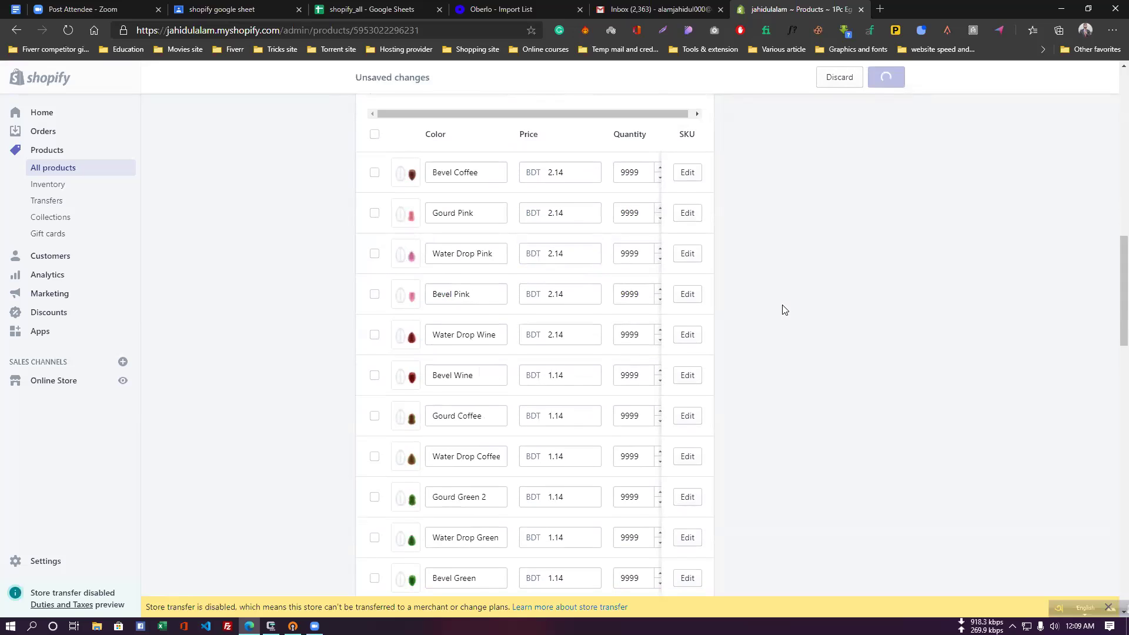
scroll(783, 310, up, 7)
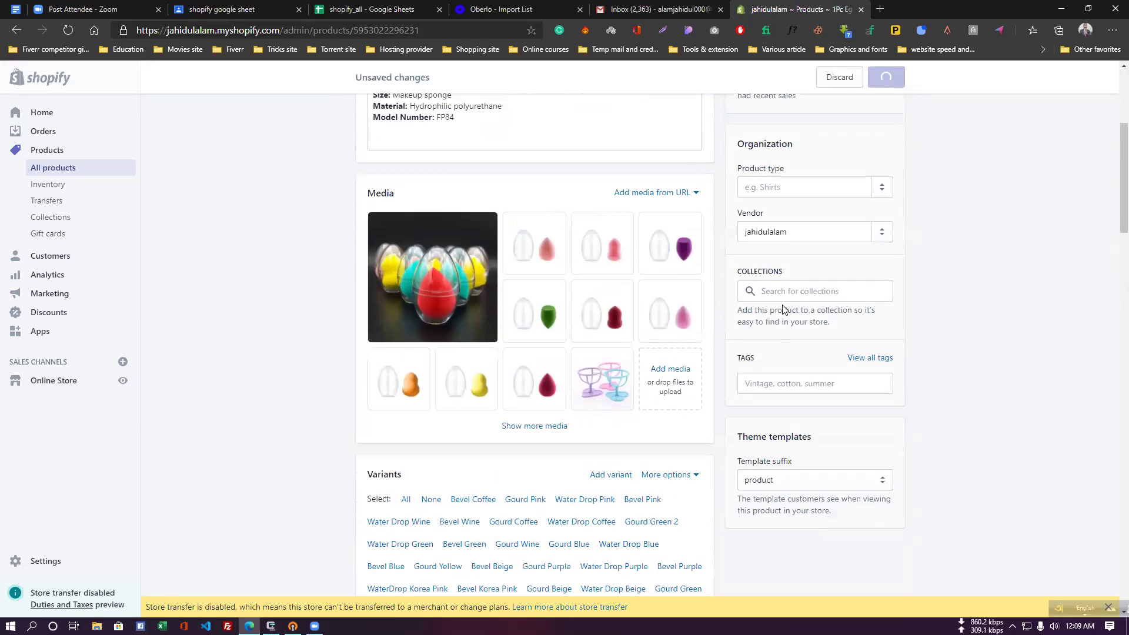
scroll(783, 310, down, 2)
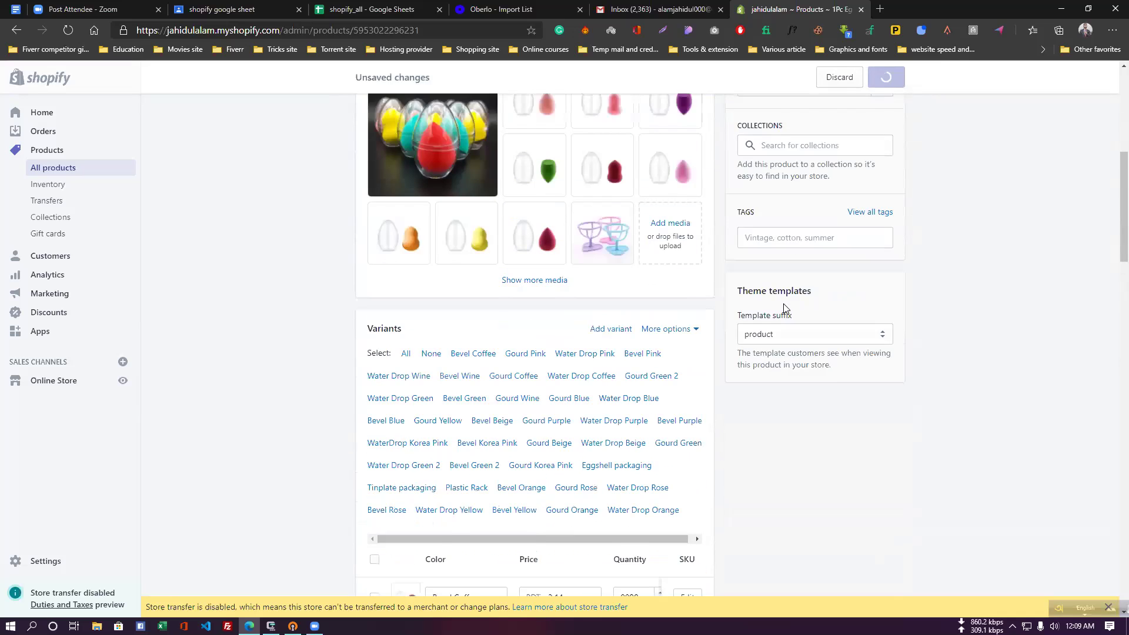
scroll(783, 308, down, 4)
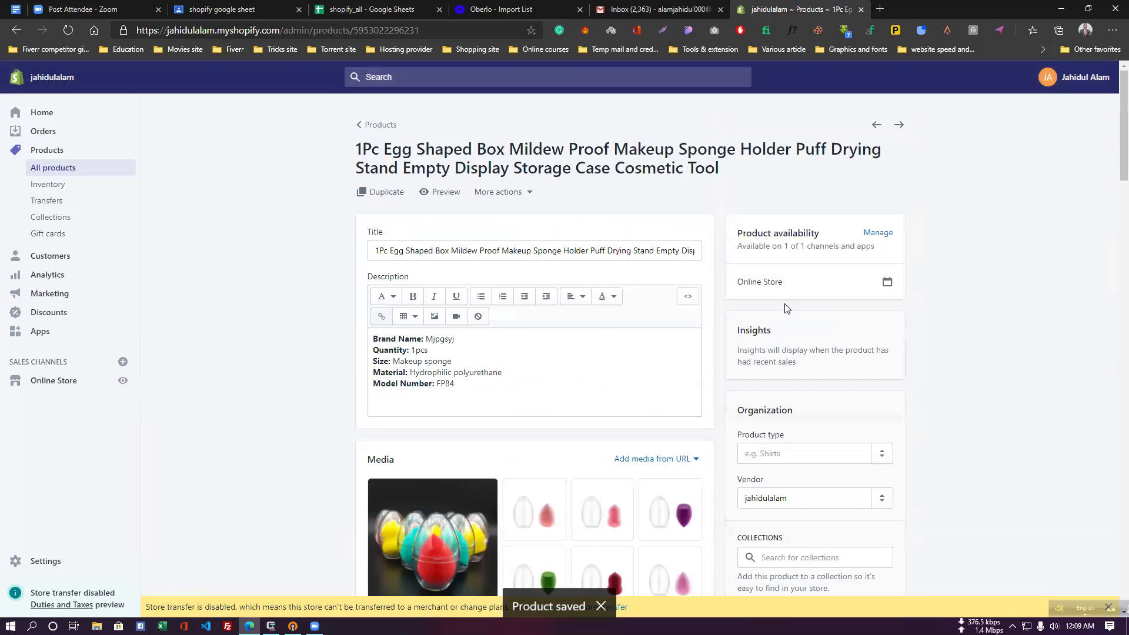
scroll(787, 308, down, 8)
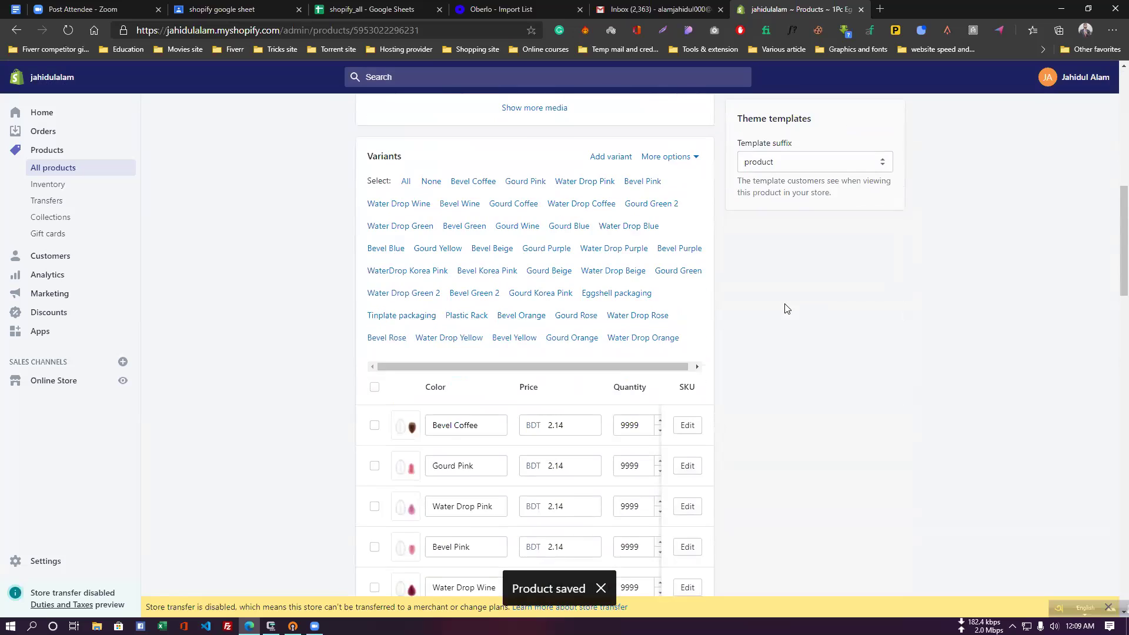
scroll(787, 308, down, 1)
scroll(787, 308, down, 2)
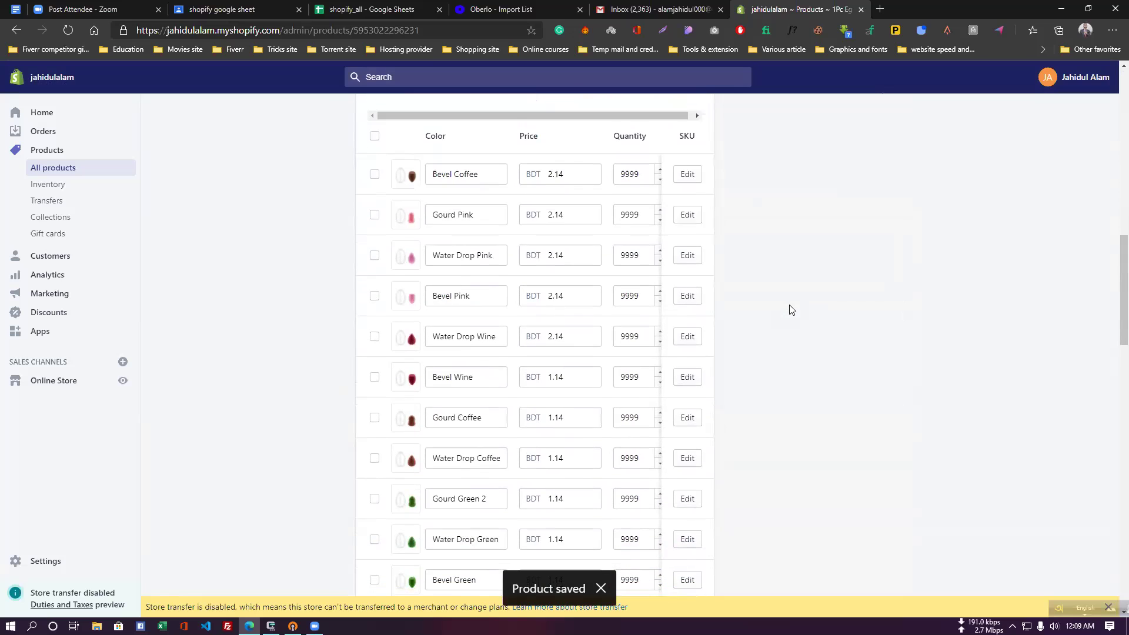
scroll(792, 310, up, 4)
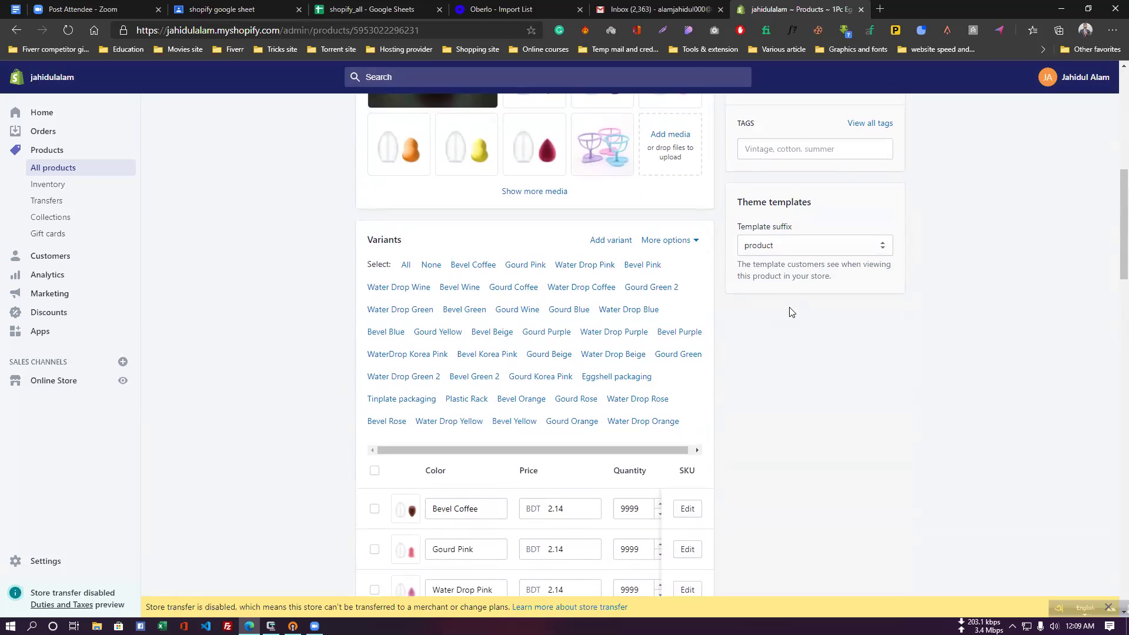
scroll(792, 313, up, 5)
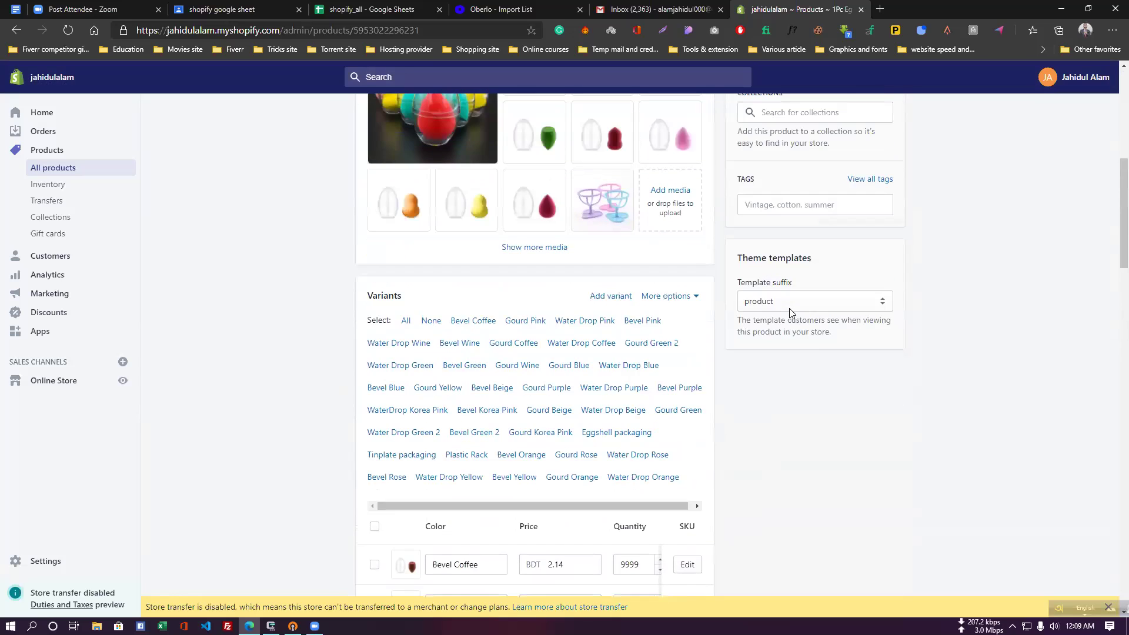
scroll(791, 315, up, 1)
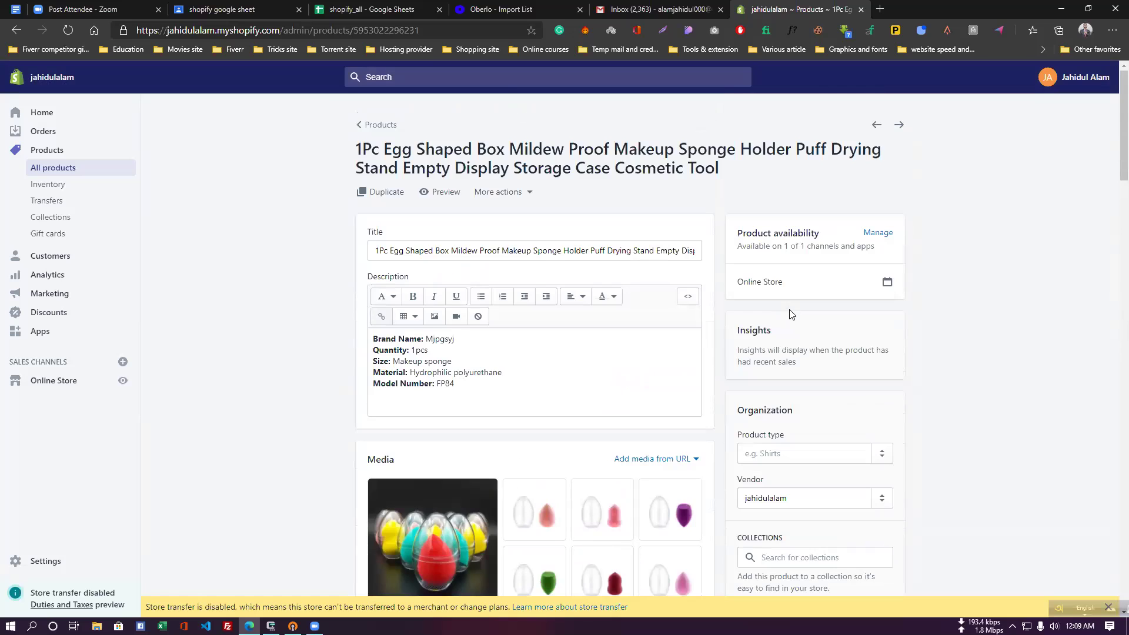
scroll(791, 314, down, 10)
scroll(0, 230, down, 4)
scroll(0, 229, up, 7)
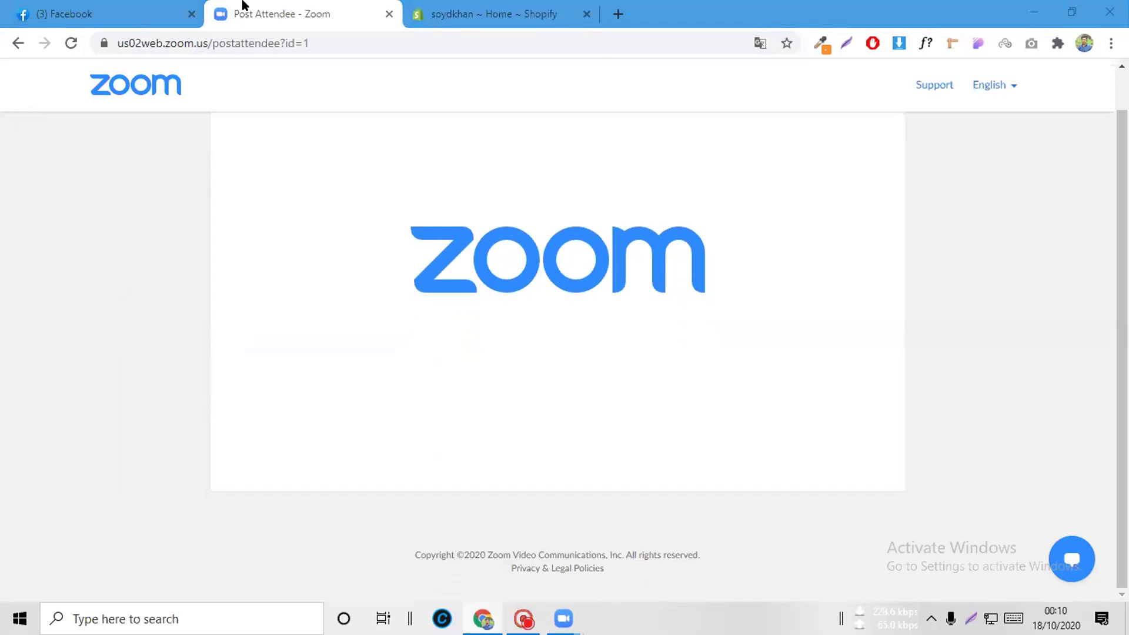
click(1072, 12)
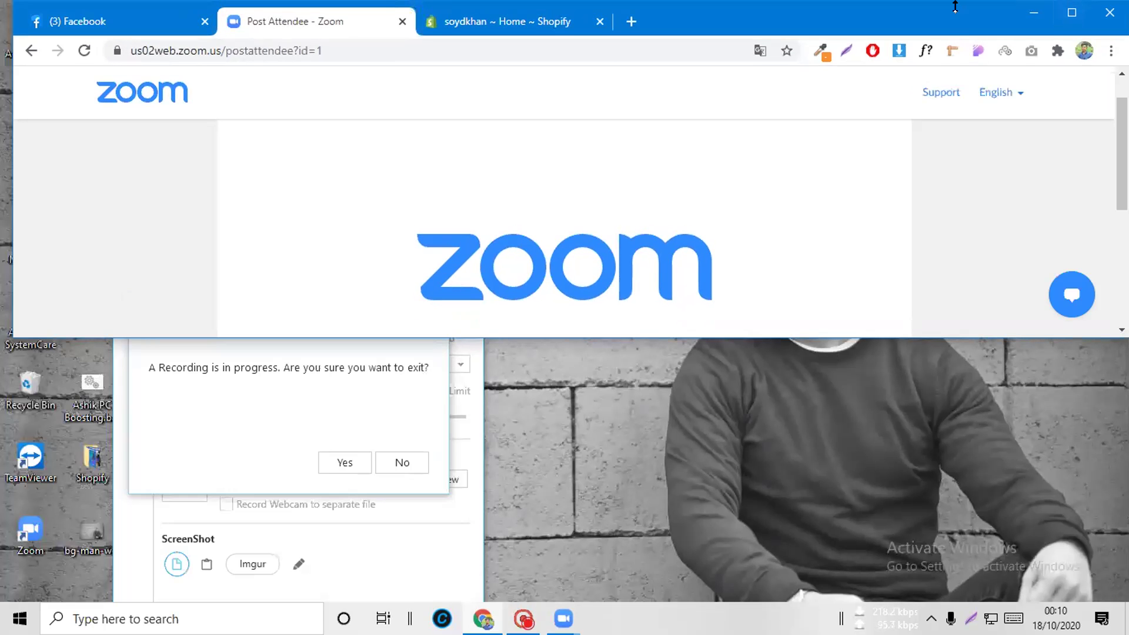
drag(955, 8, 955, 12)
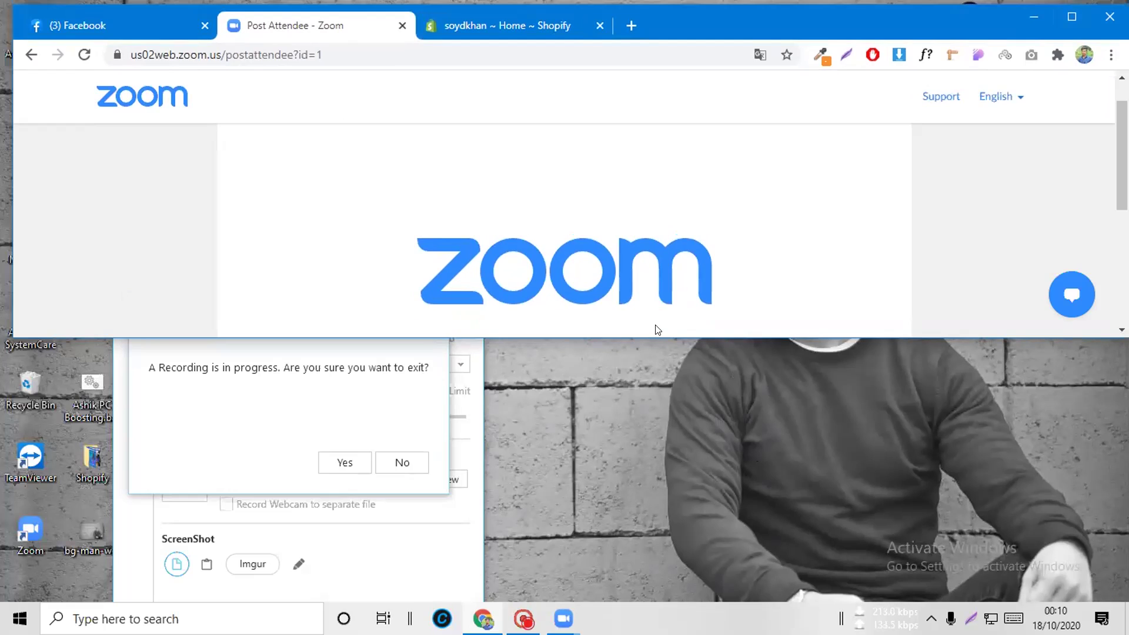
scroll(655, 326, down, 5)
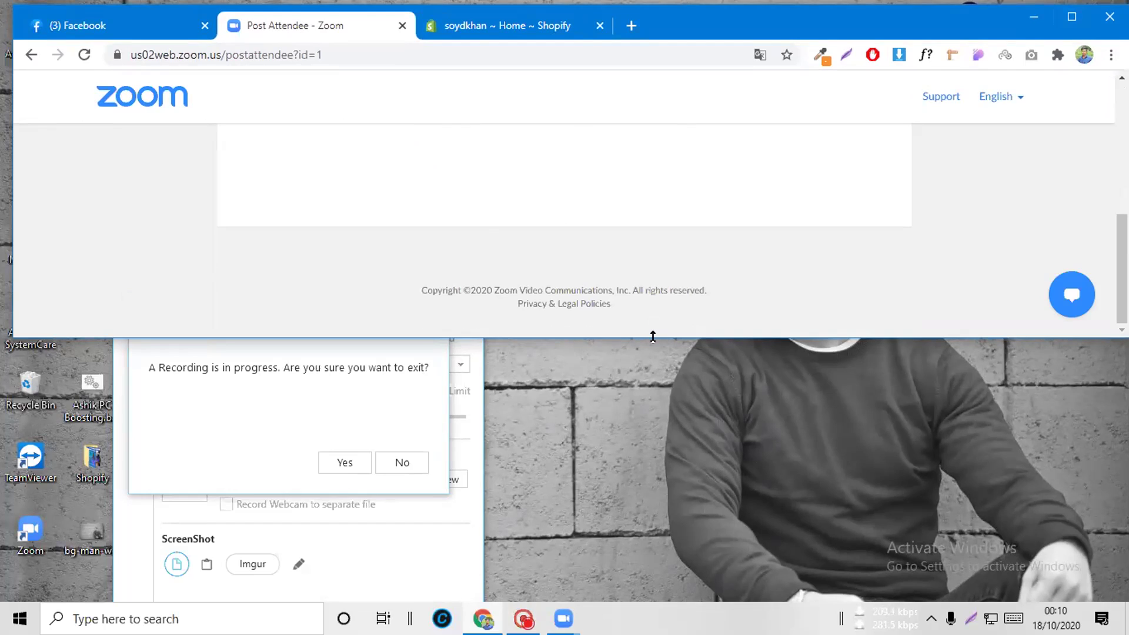
drag(653, 337, 653, 592)
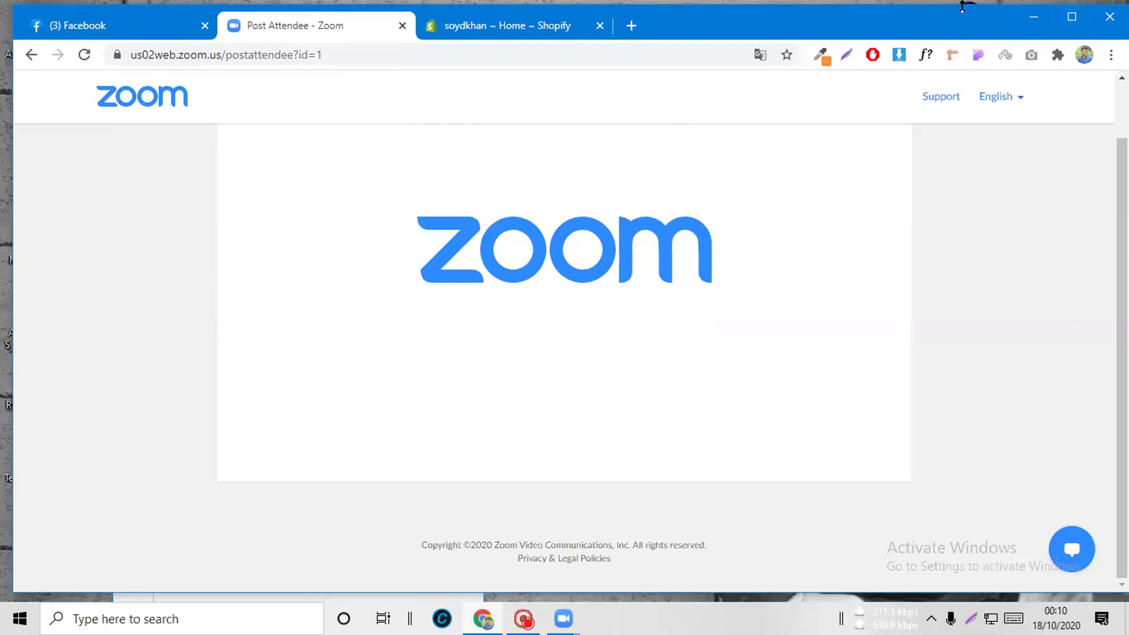
drag(962, 7, 965, 49)
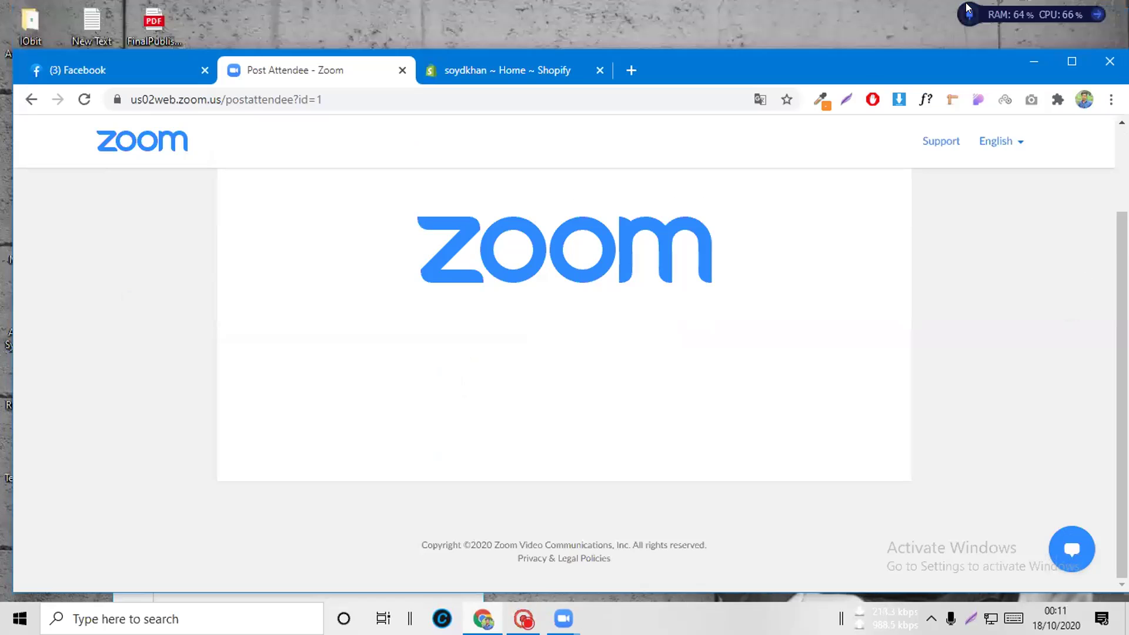
drag(874, 46, 874, 8)
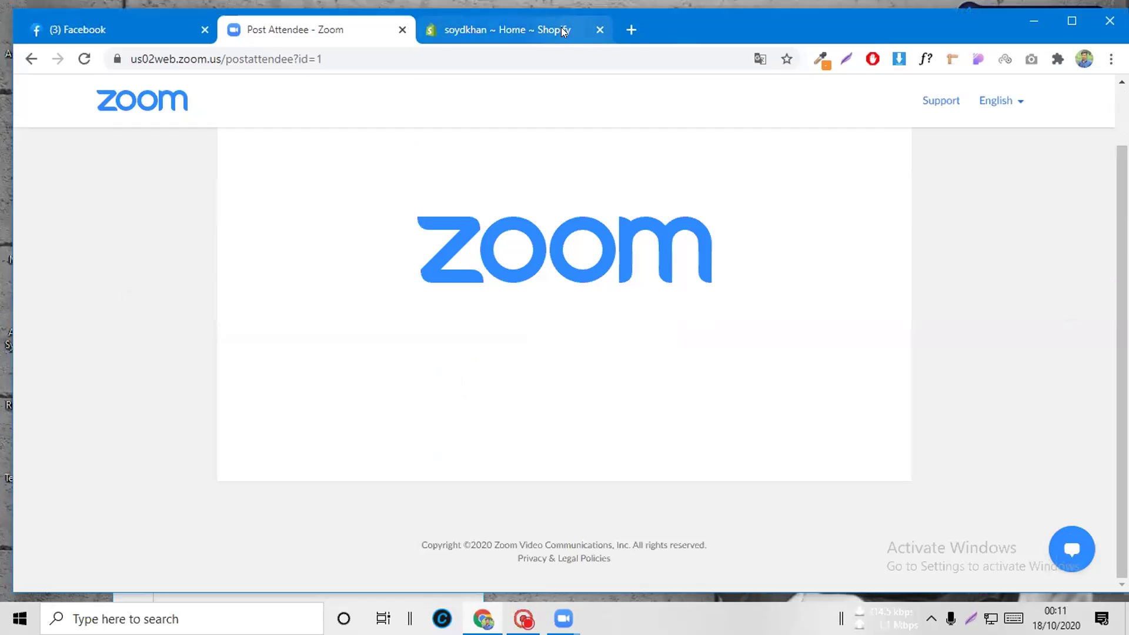
From the store's Apps page, open the Shopify App Store in a new tab.
click(561, 27)
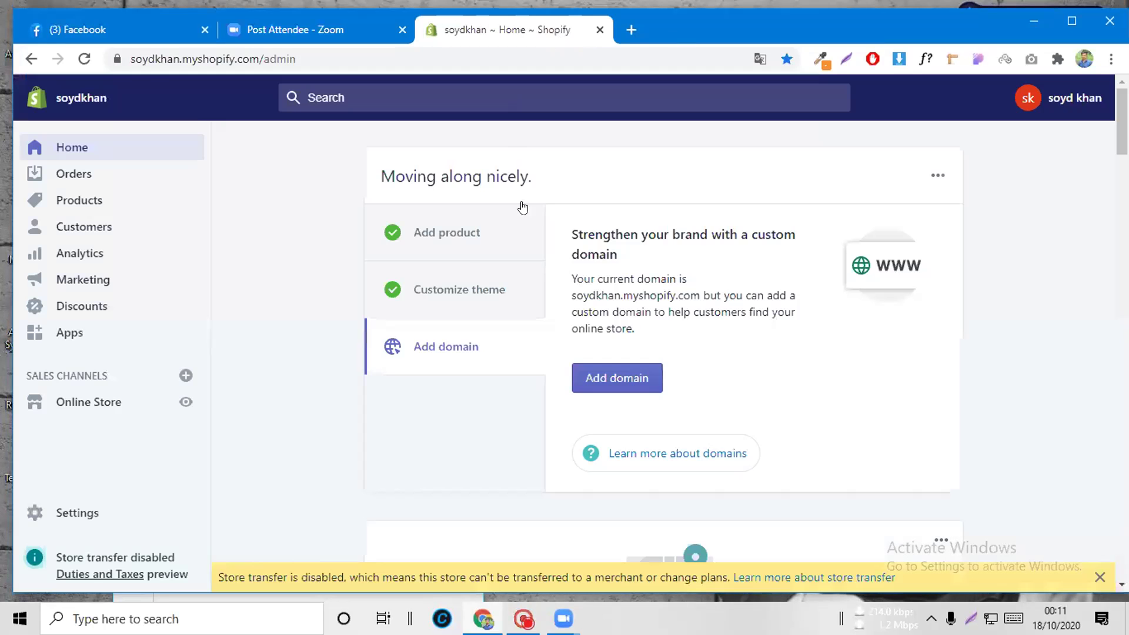
click(81, 331)
scroll(323, 245, down, 2)
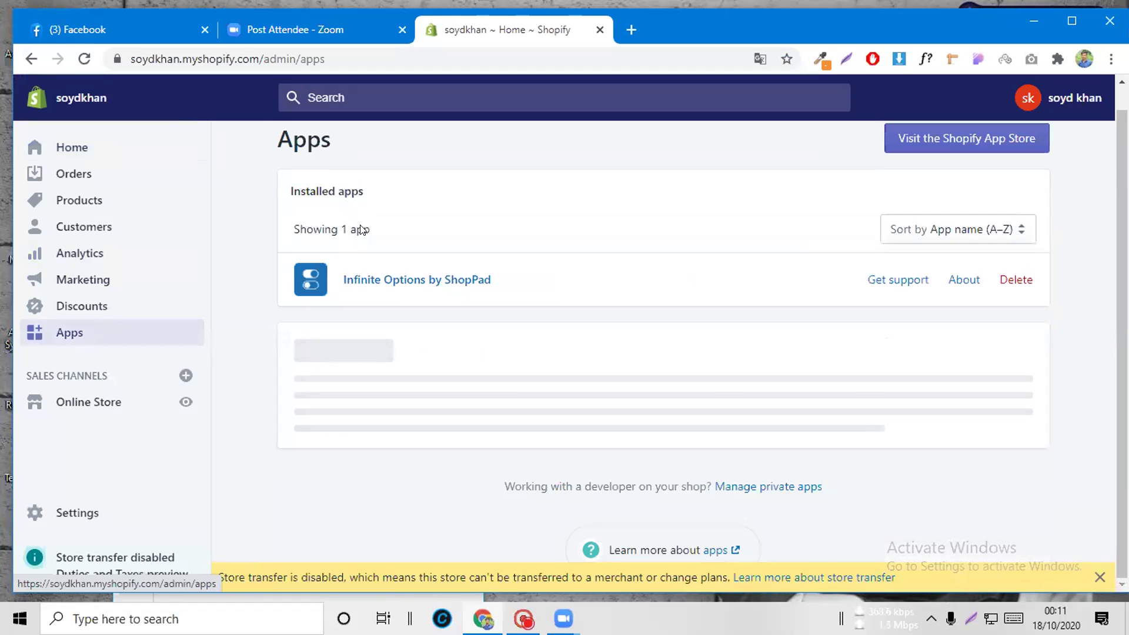
scroll(383, 253, down, 5)
scroll(402, 276, up, 5)
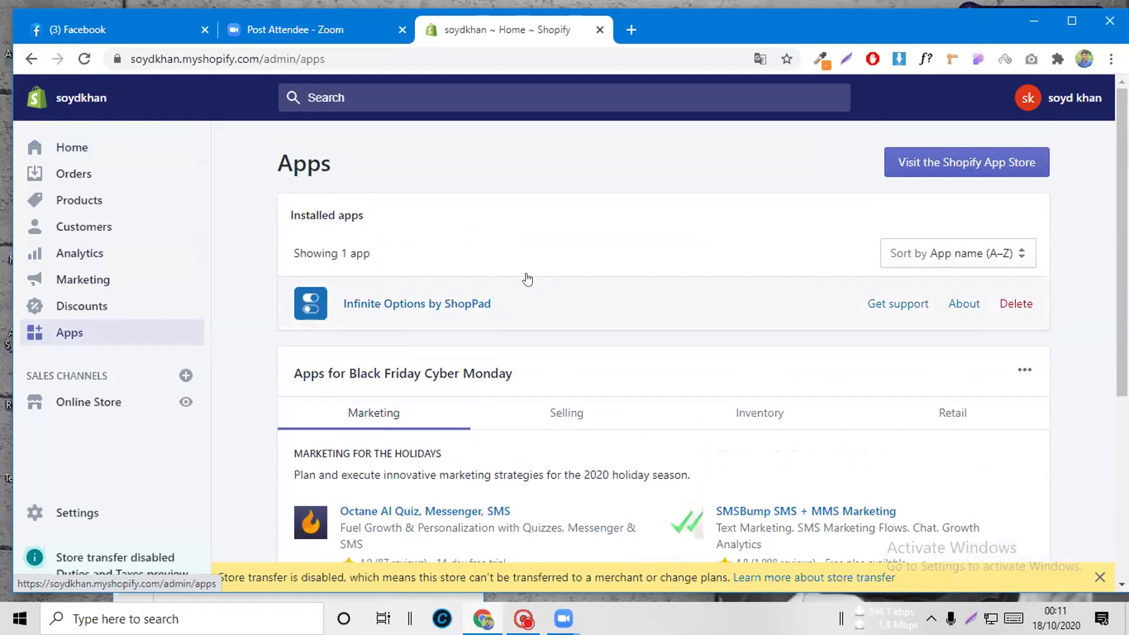
scroll(517, 294, down, 3)
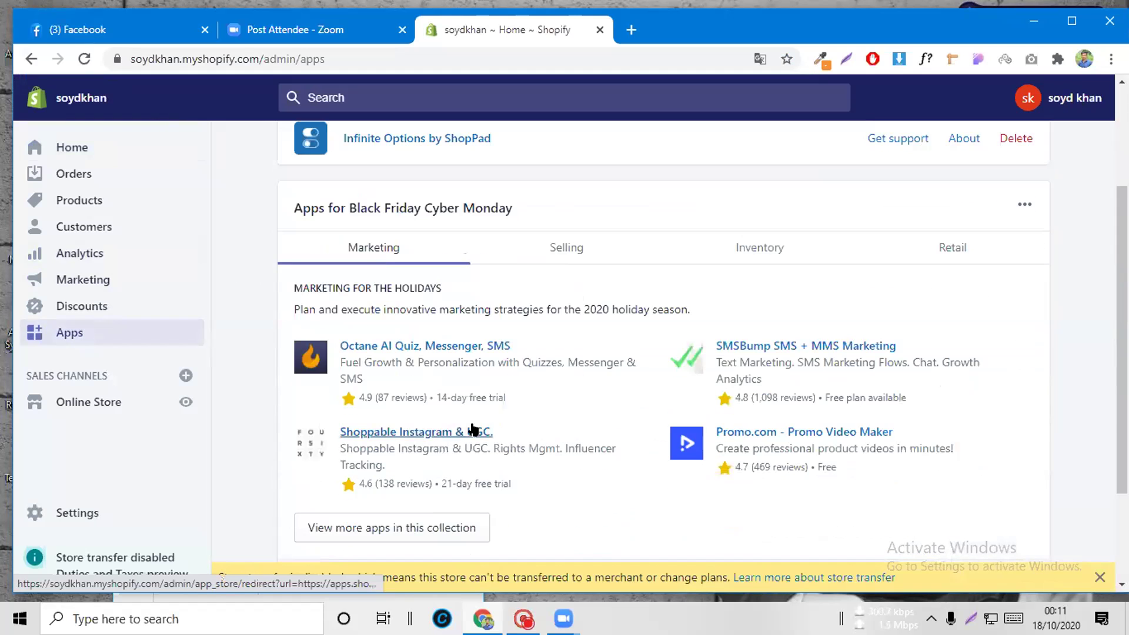
scroll(472, 429, up, 3)
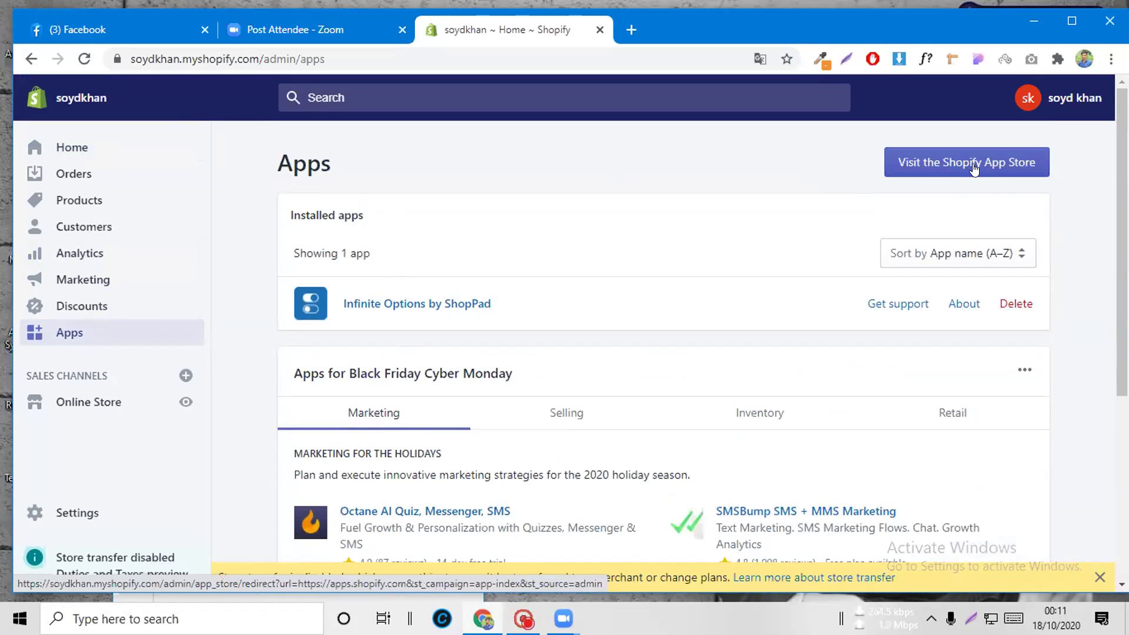
click(973, 167)
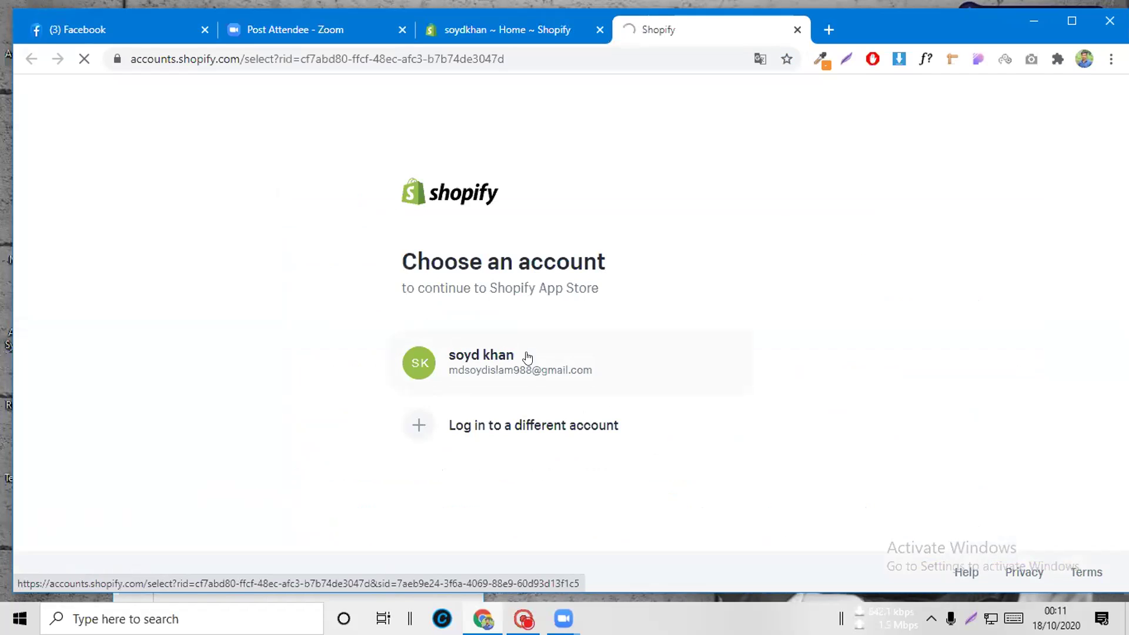
Continue with the store's account, search 'oberlo' and open the Oberlo - Dropshipping App listing.
click(528, 357)
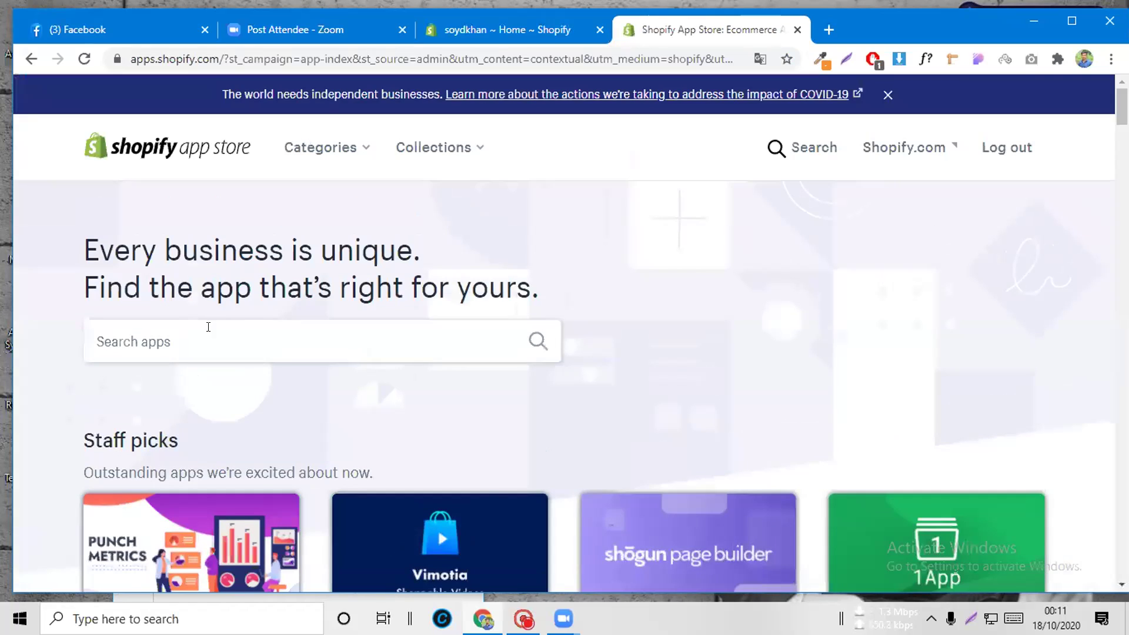
click(208, 331)
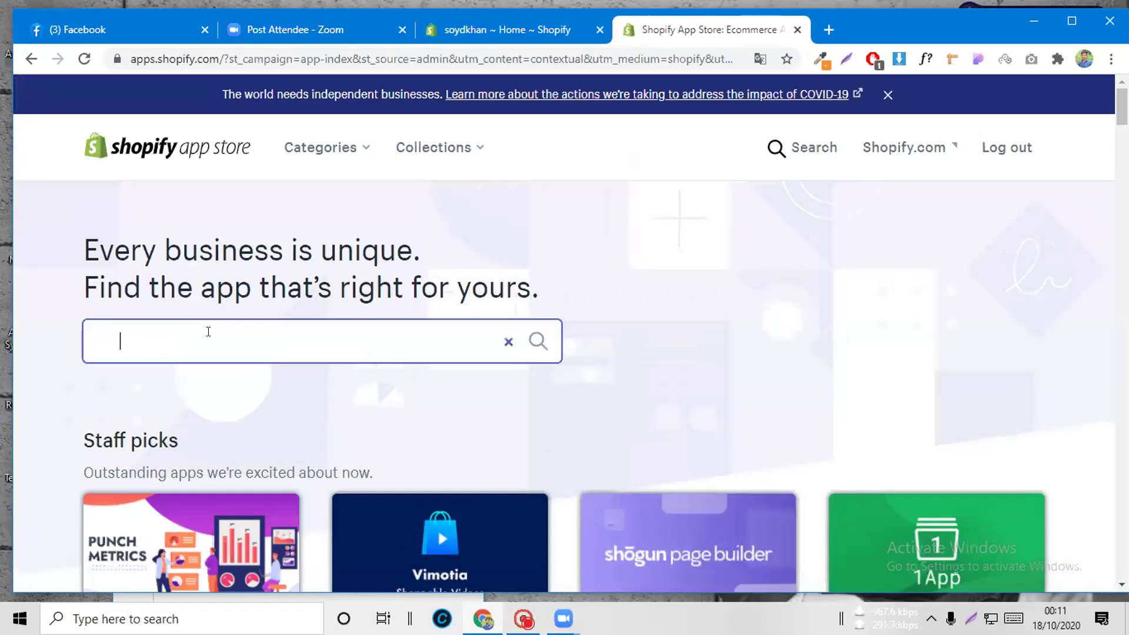
key(BackSpace)
key(BackSpace)
key(BackSpace)
key(BackSpace)
key(BackSpace)
key(BackSpace)
key(BackSpace)
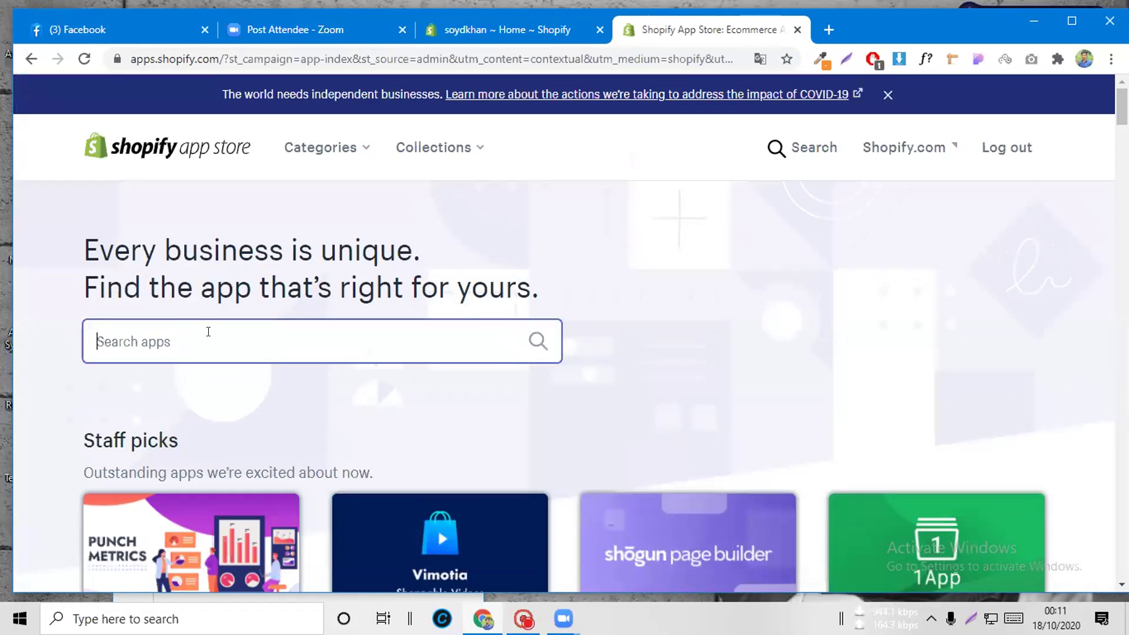
text(over)
key(BackSpace)
key(BackSpace)
key(BackSpace)
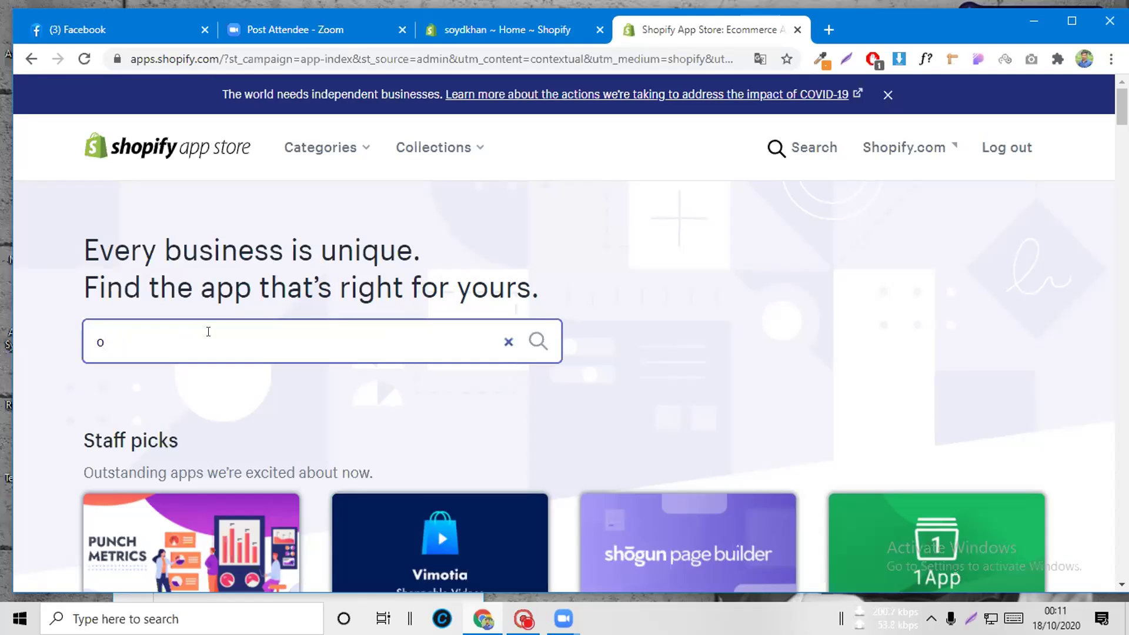
text(berlo)
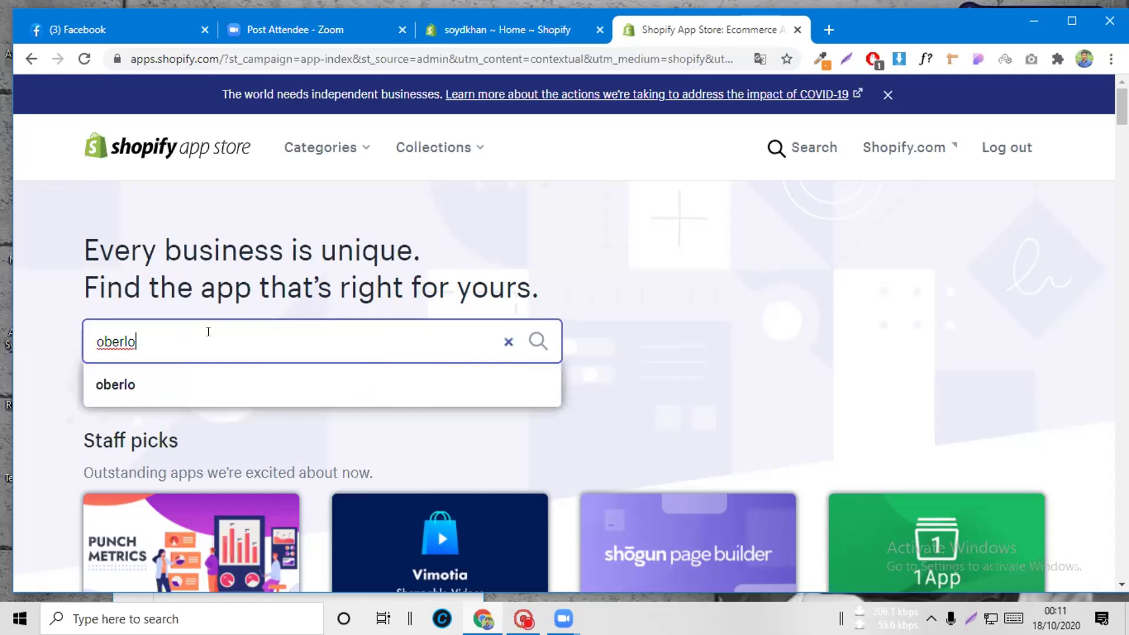
key(Return)
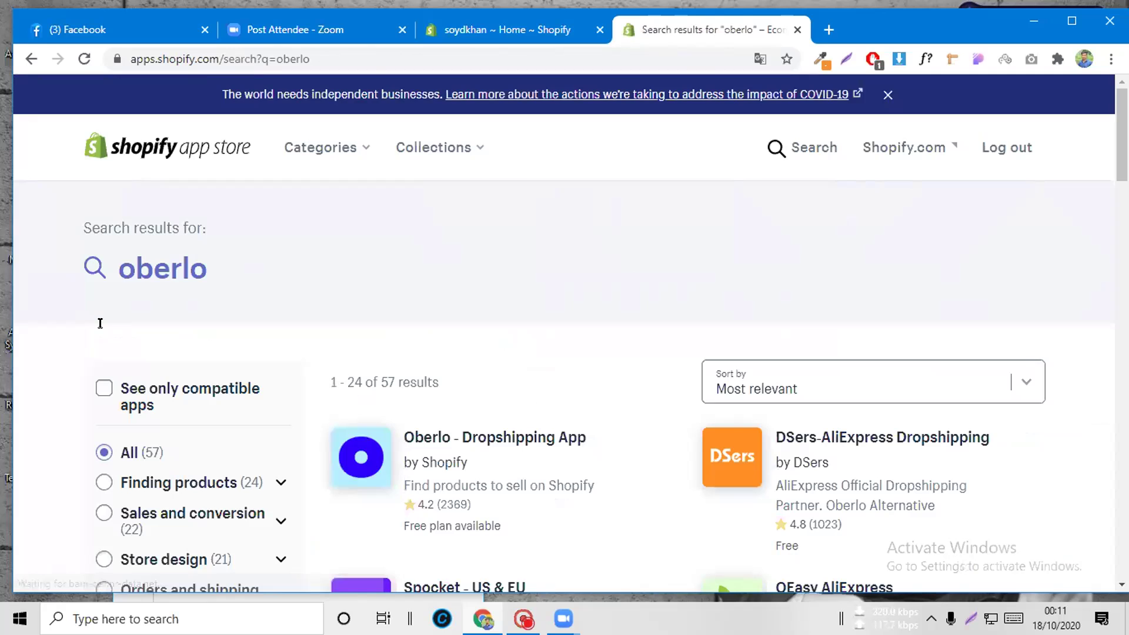
scroll(353, 406, down, 3)
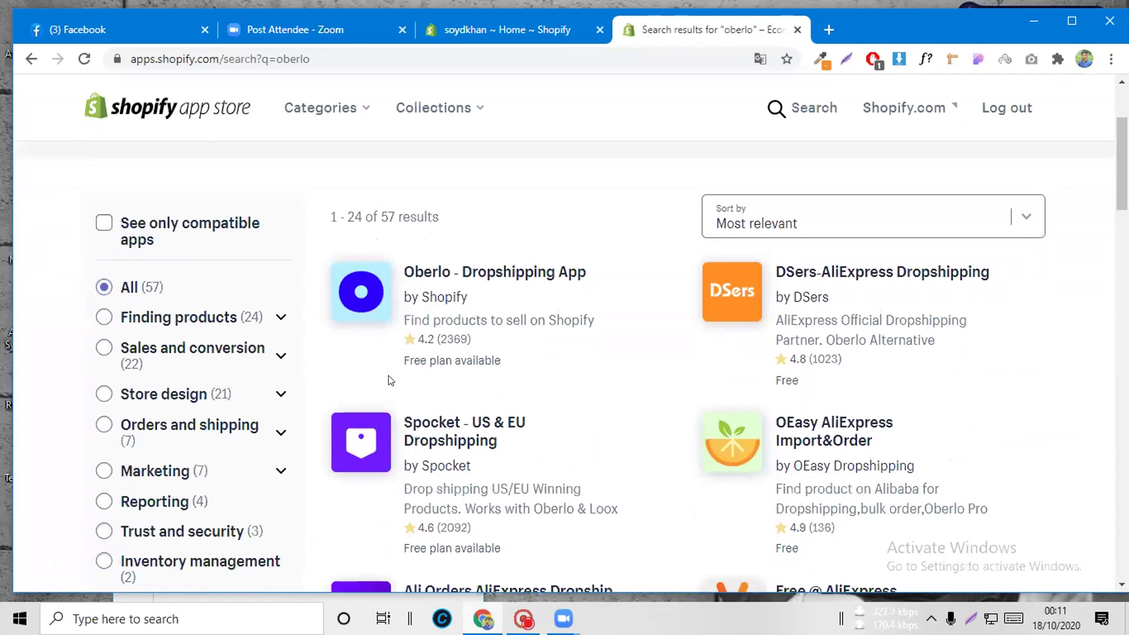
click(476, 284)
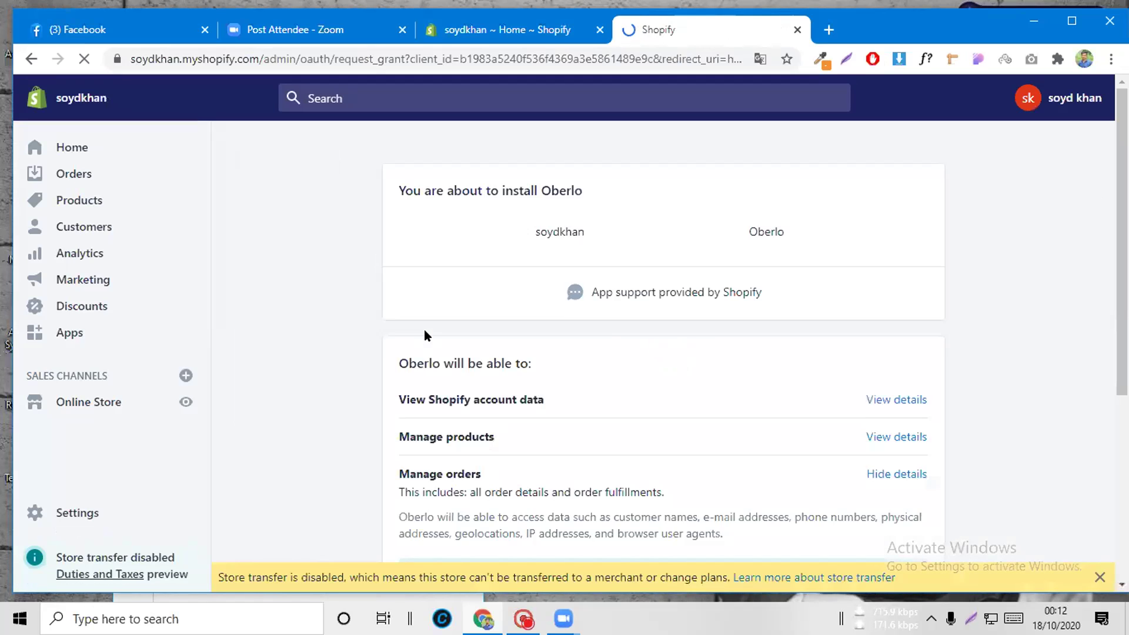
Approve the permissions page to install Oberlo on the store.
scroll(562, 361, down, 2)
scroll(563, 361, up, 2)
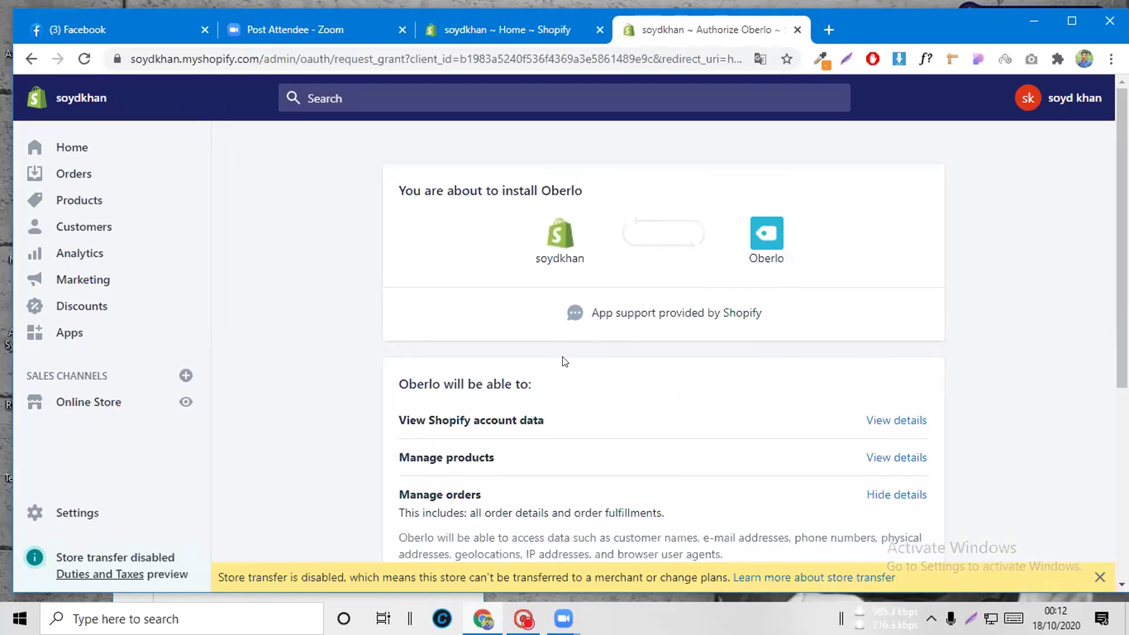
scroll(562, 361, down, 5)
click(891, 460)
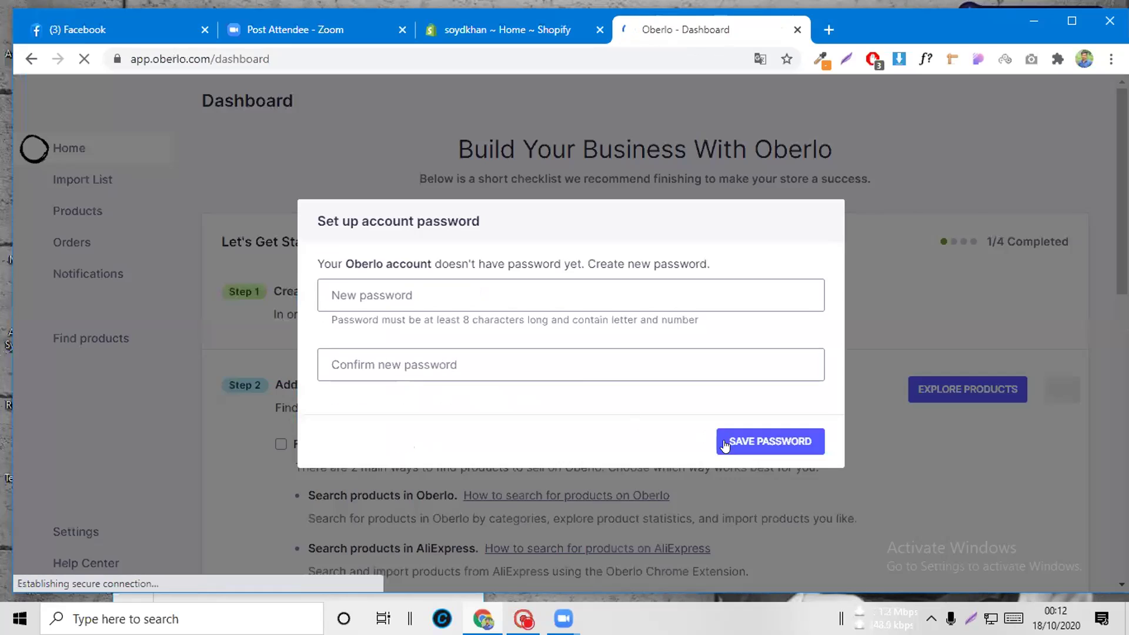
Enter a new Oberlo account password and its confirmation, then try saving.
click(417, 289)
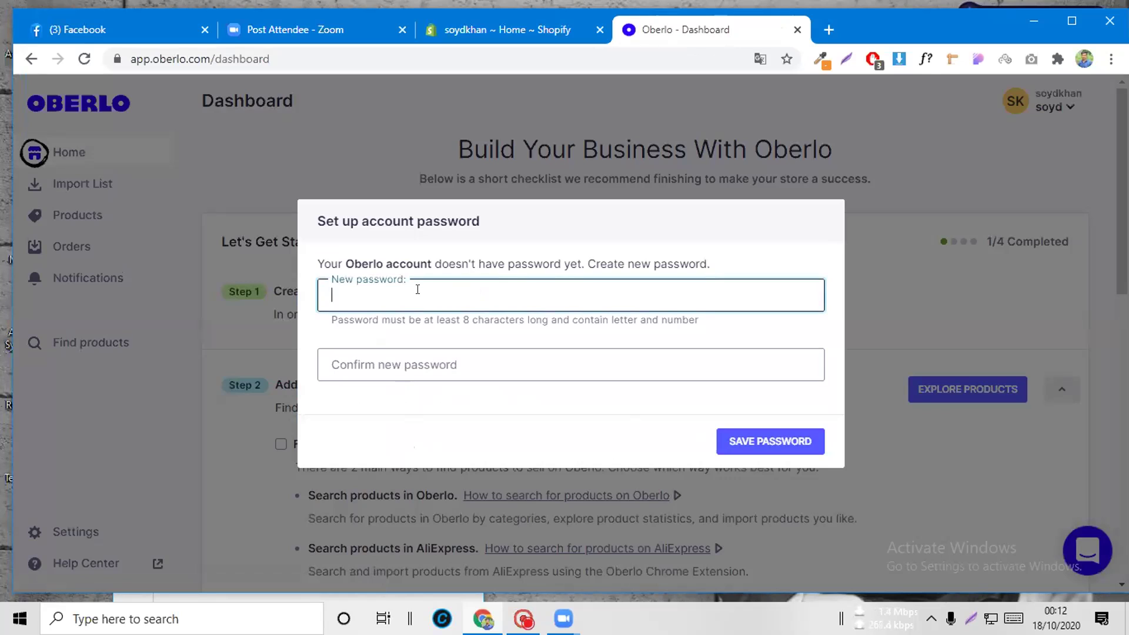
text(•••••••••)
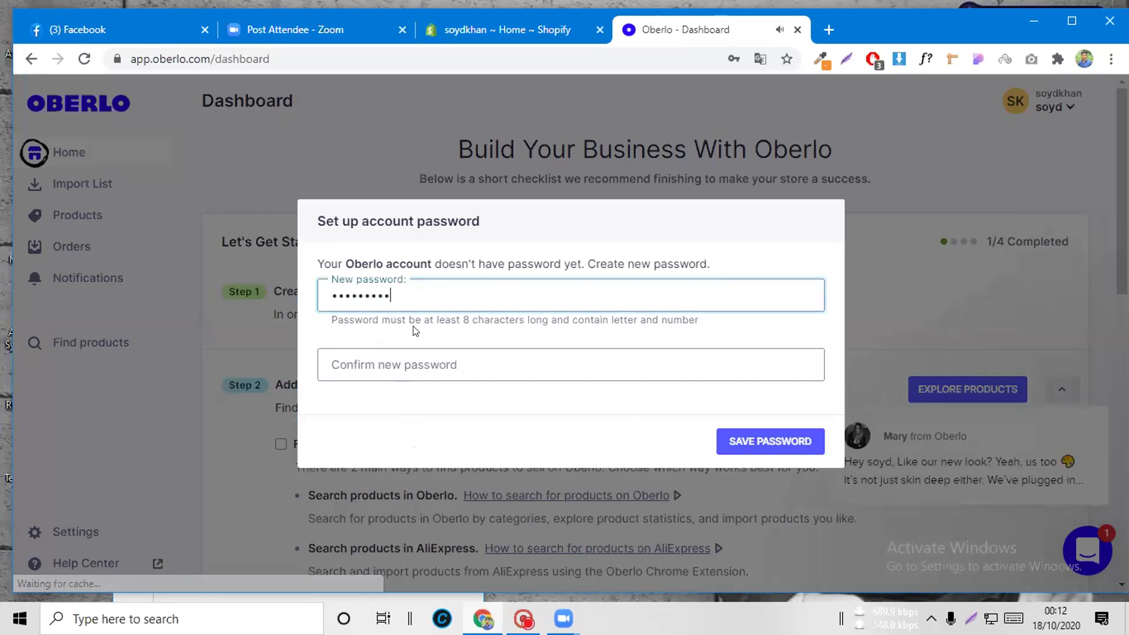
click(408, 357)
text(••••)
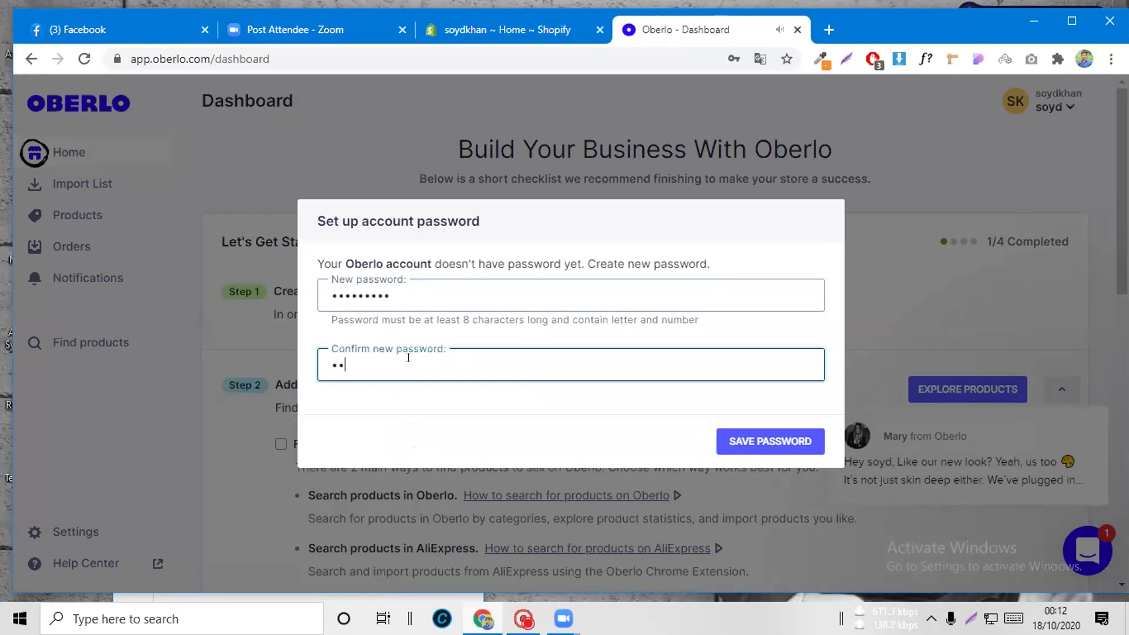
text(••••)
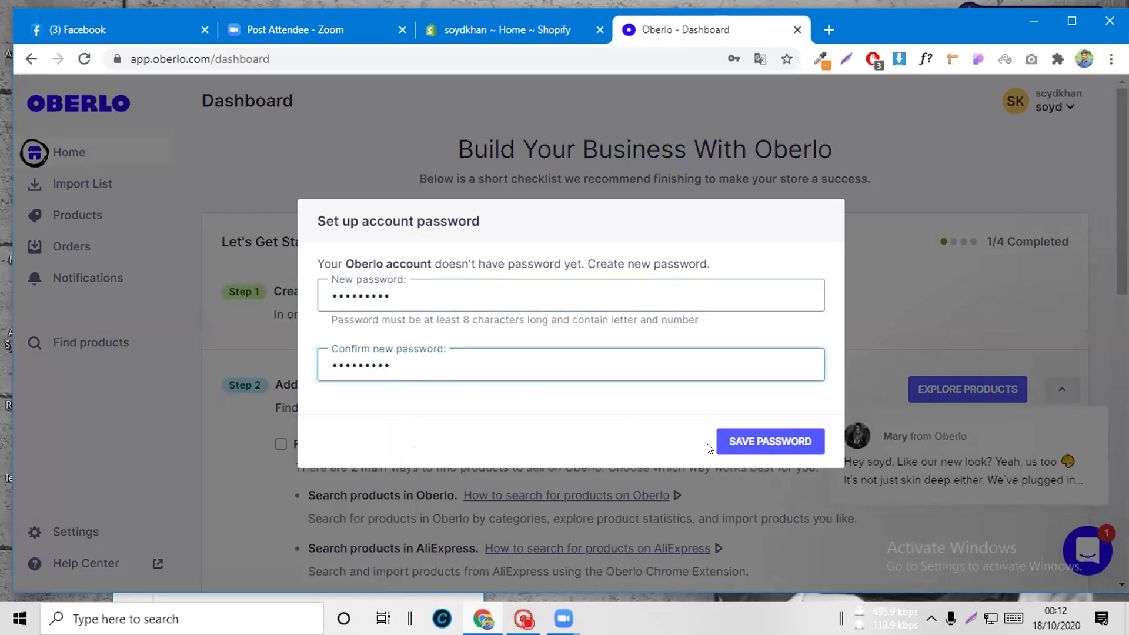
click(736, 447)
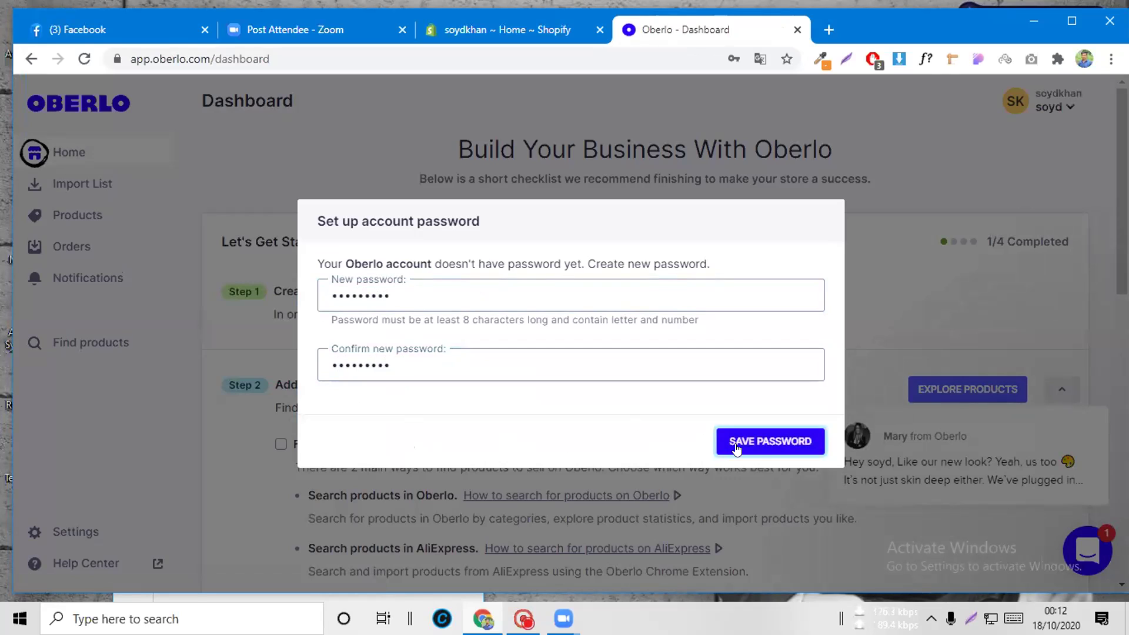
click(758, 447)
Clear both fields, re-enter the password and confirmation, save it and let Chrome remember it.
click(481, 287)
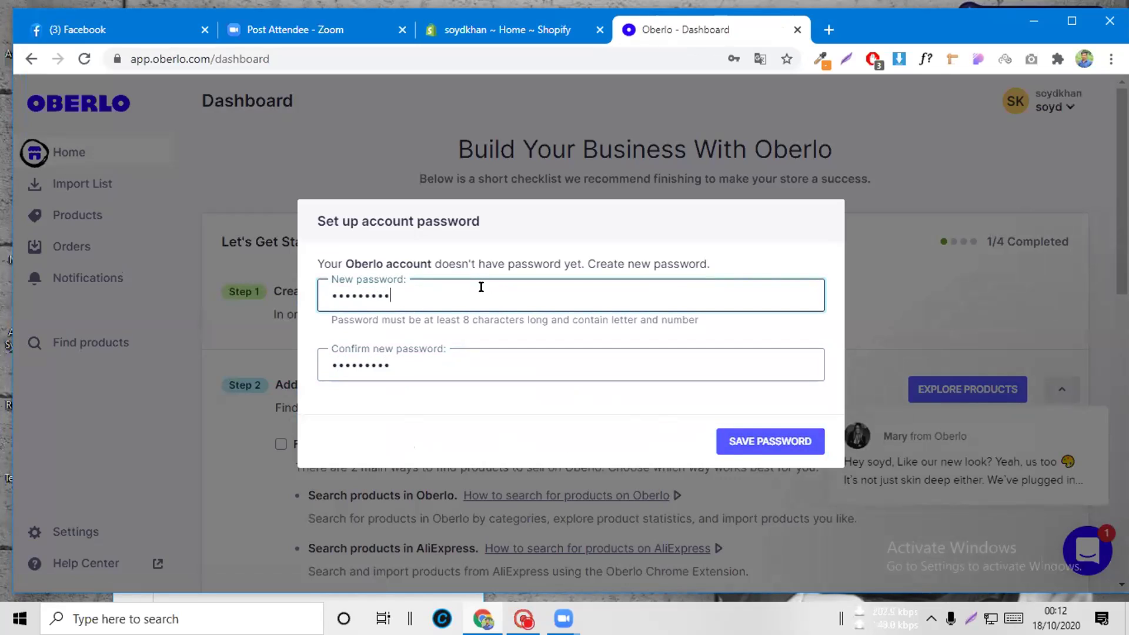
key(BackSpace)
key(BackSpace)
key(BackSpace)
key(BackSpace)
key(BackSpace)
click(448, 367)
key(BackSpace)
key(BackSpace)
key(BackSpace)
key(BackSpace)
key(BackSpace)
key(BackSpace)
key(BackSpace)
key(BackSpace)
click(410, 288)
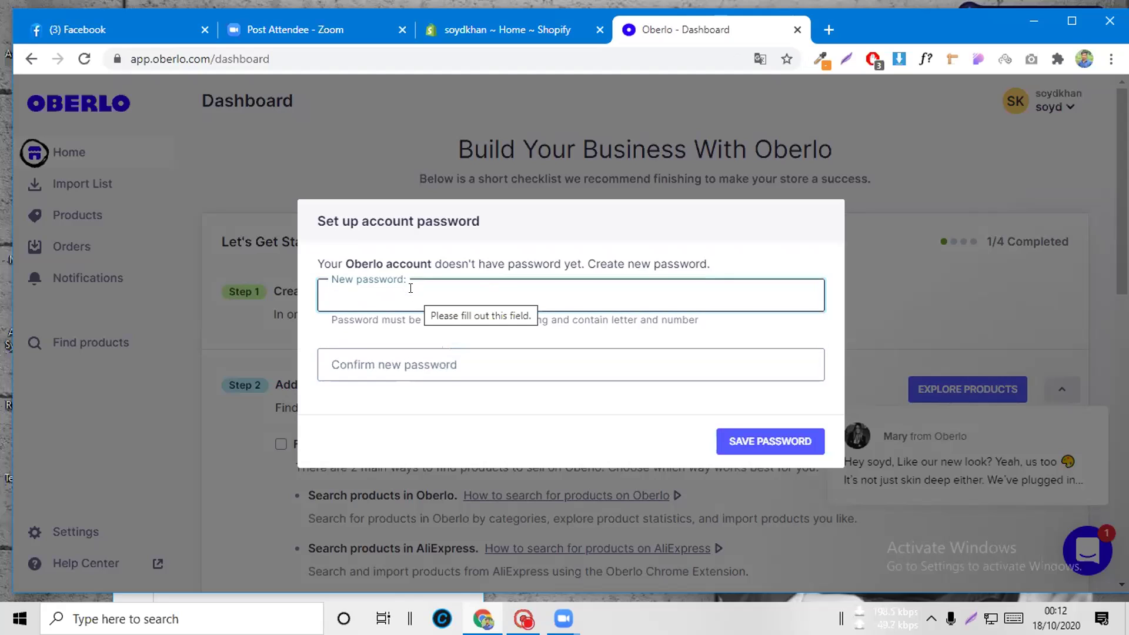
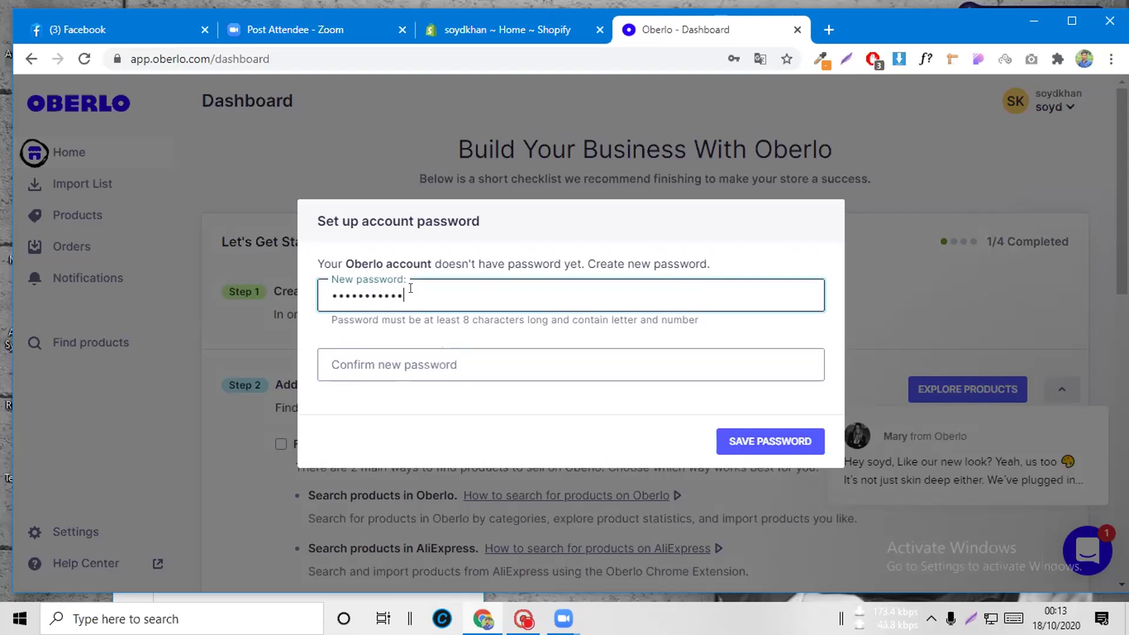
click(423, 349)
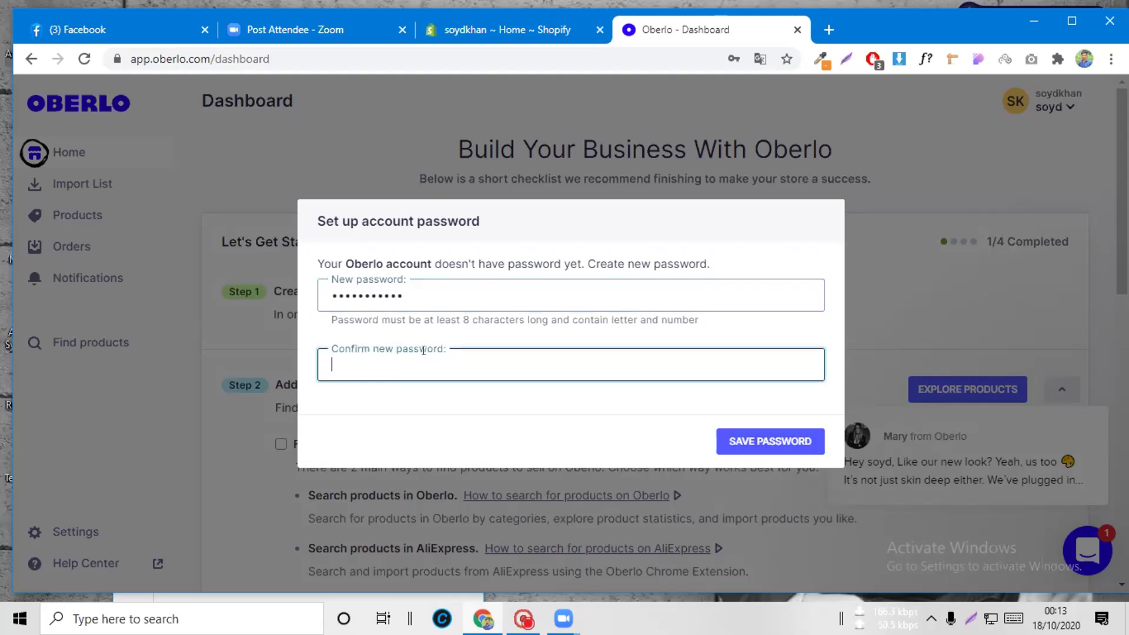
click(762, 442)
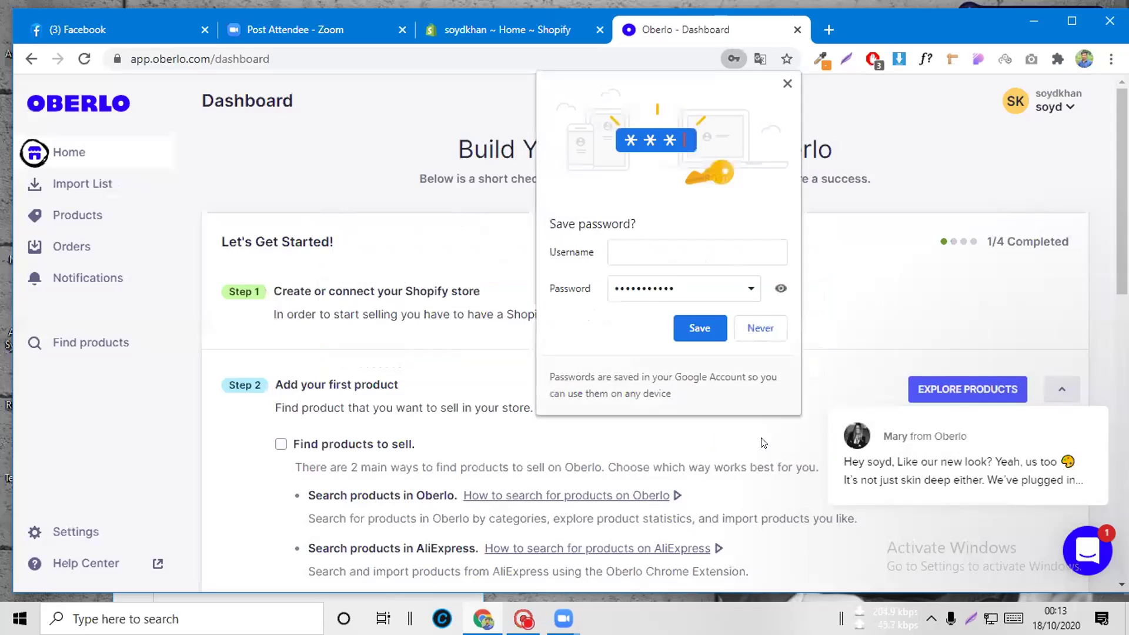
click(700, 327)
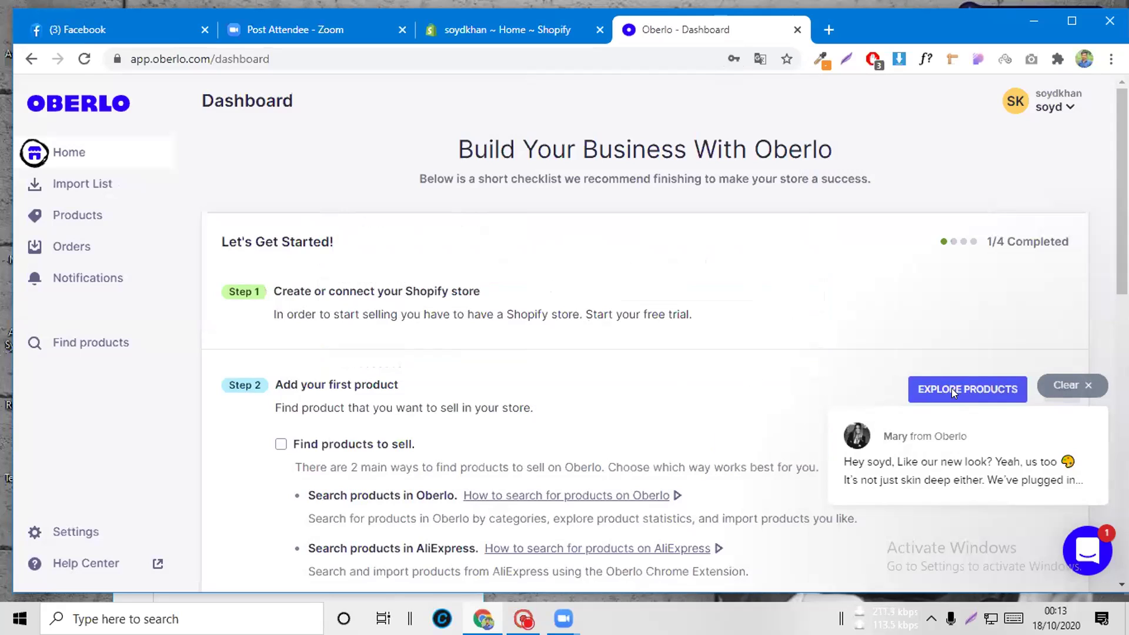
Dismiss the chat popup and search AliExpress products for 'cosmetics'.
click(1067, 385)
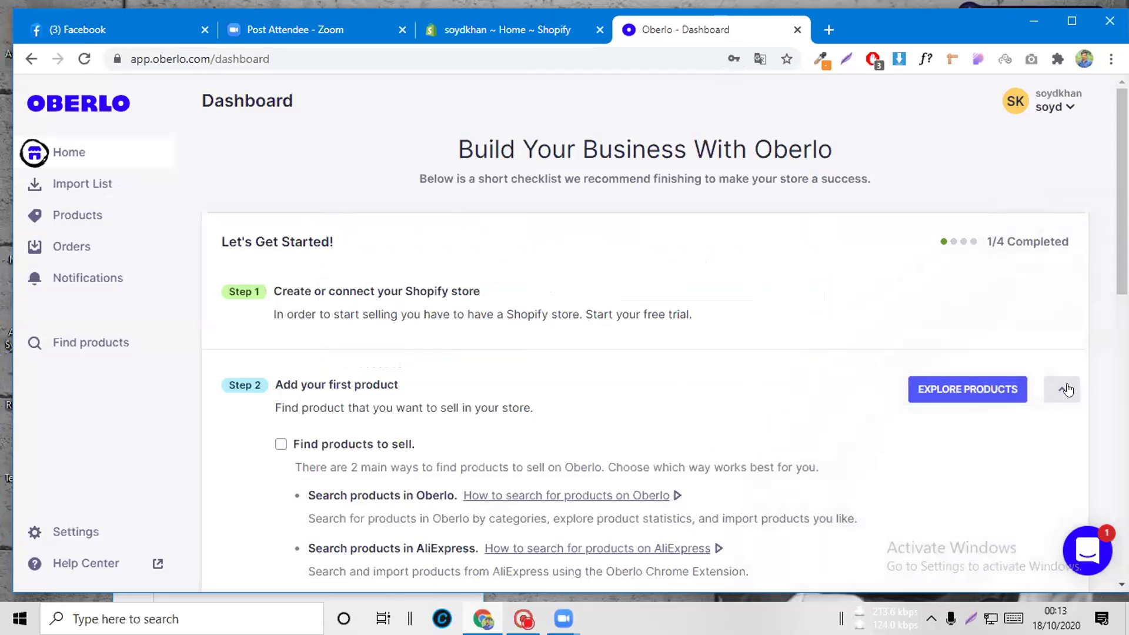
click(972, 394)
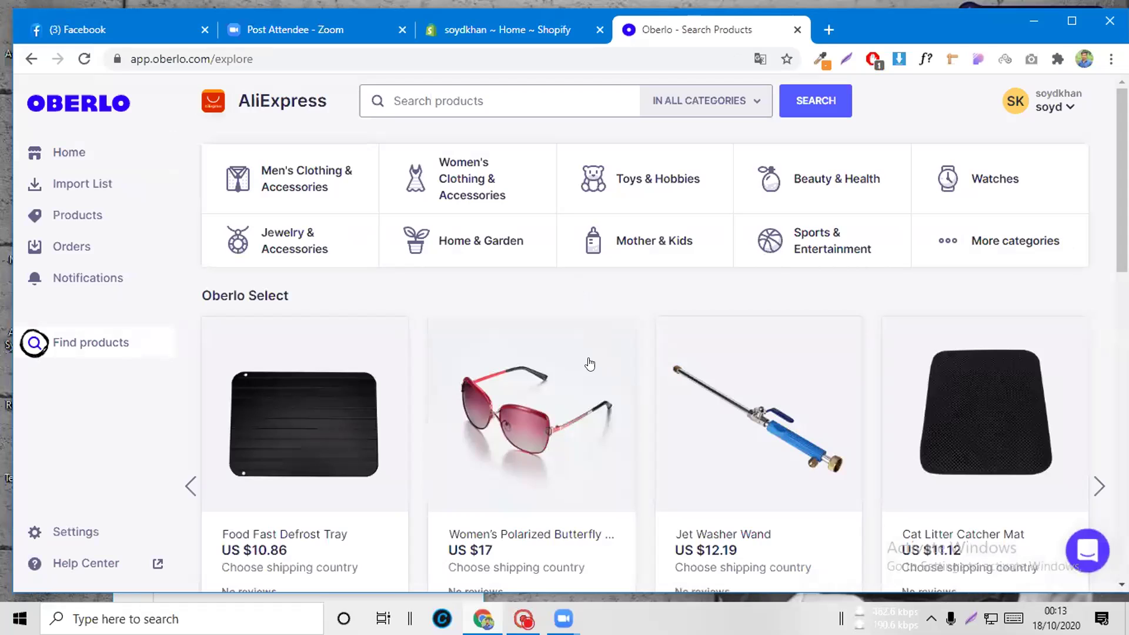
scroll(588, 363, down, 3)
scroll(588, 362, up, 3)
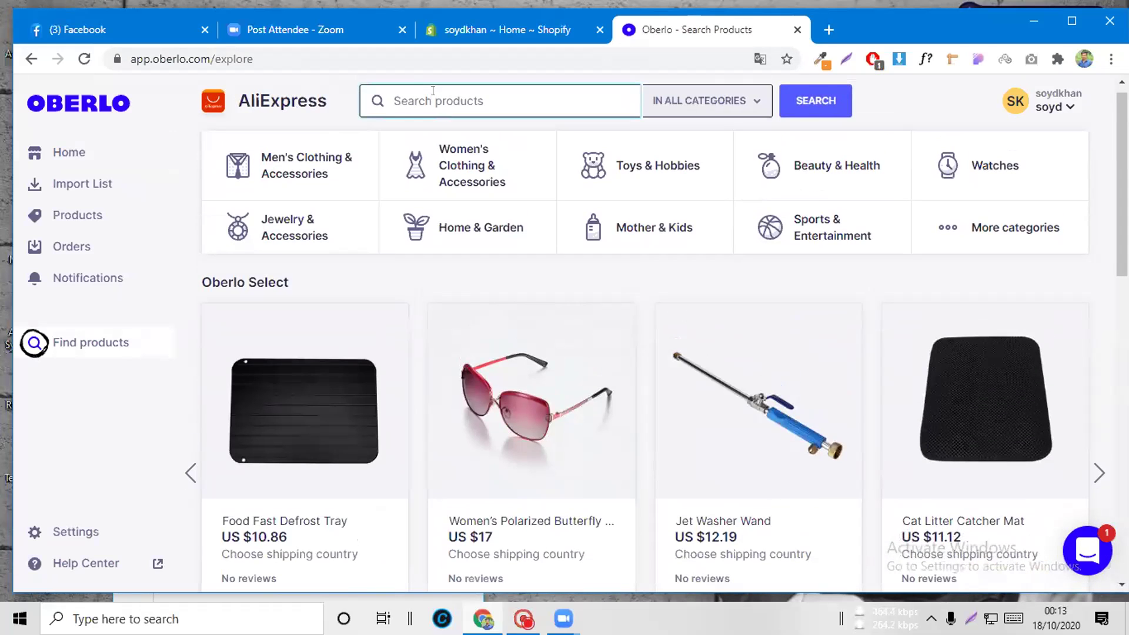
text(c)
text(os)
text(ma)
text(t)
key(BackSpace)
key(BackSpace)
text(etich)
key(BackSpace)
text(s)
key(Return)
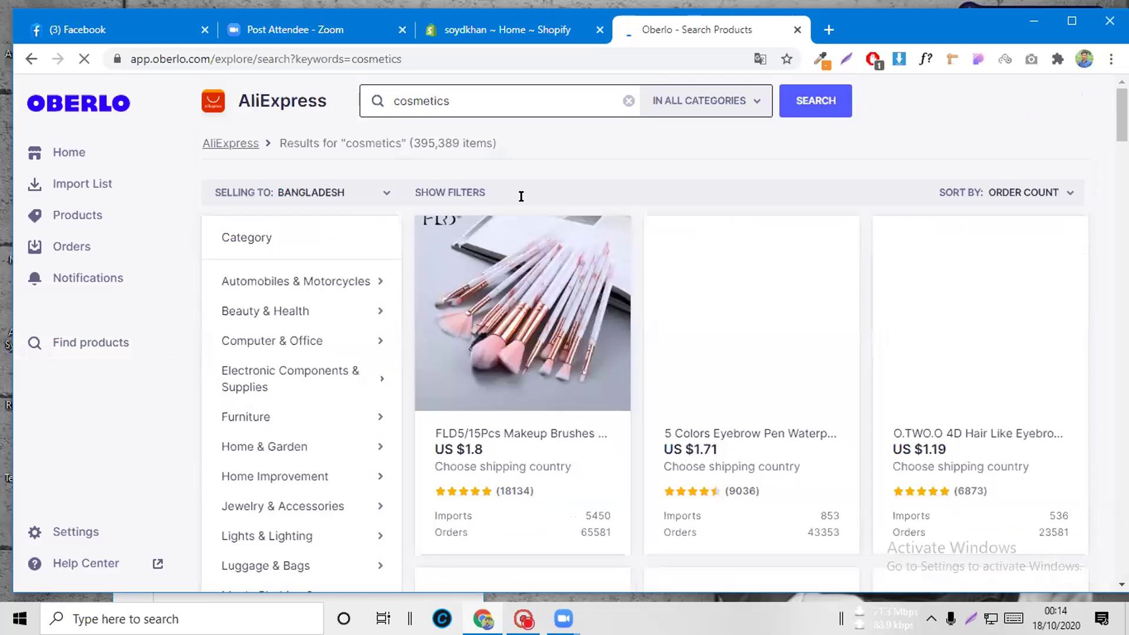
Sort the cosmetics results by lowest price.
scroll(713, 280, down, 3)
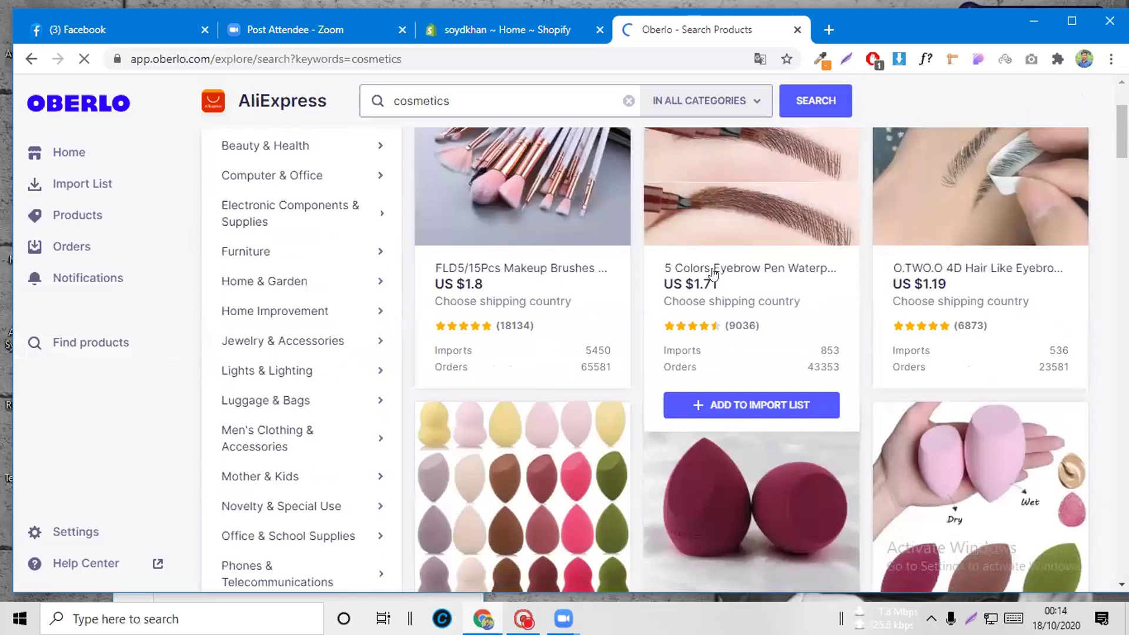
scroll(694, 267, up, 3)
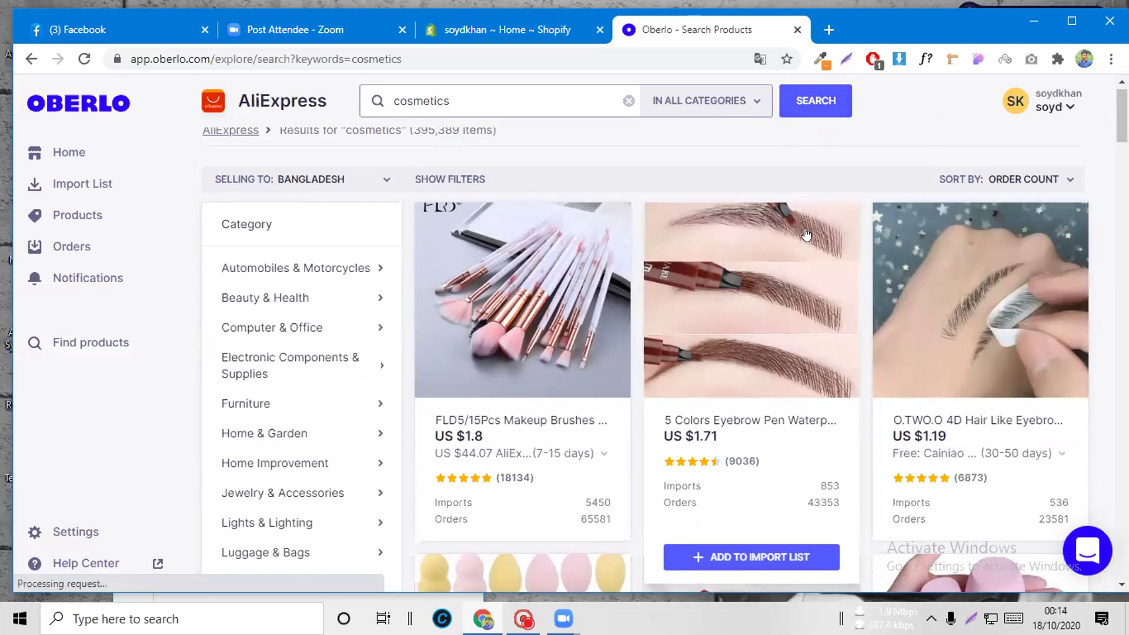
click(1003, 180)
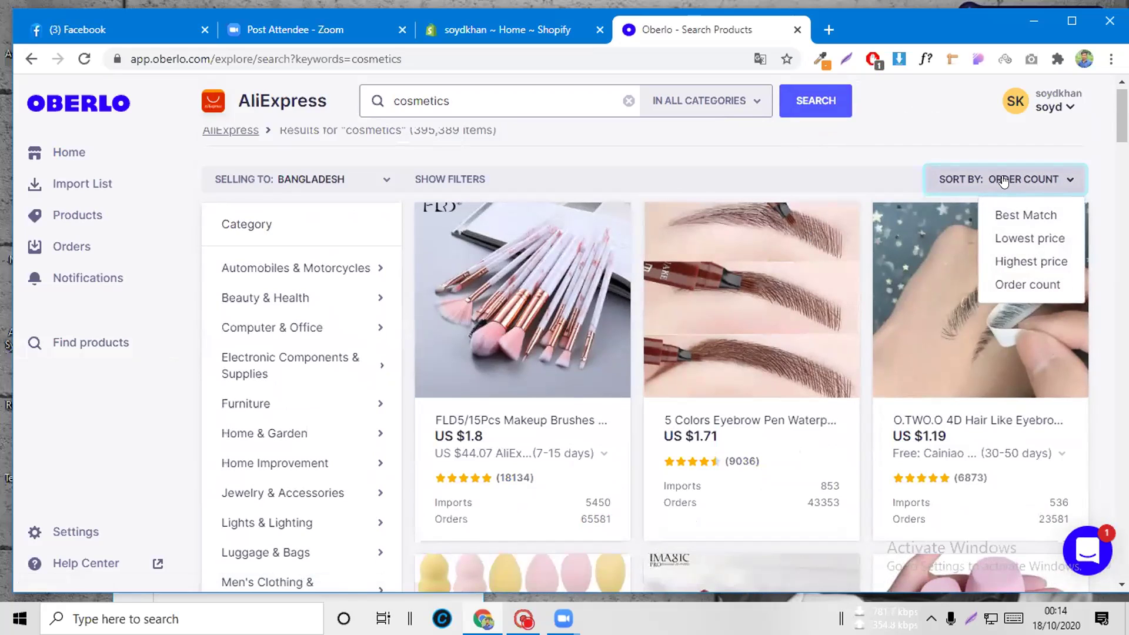
click(1008, 238)
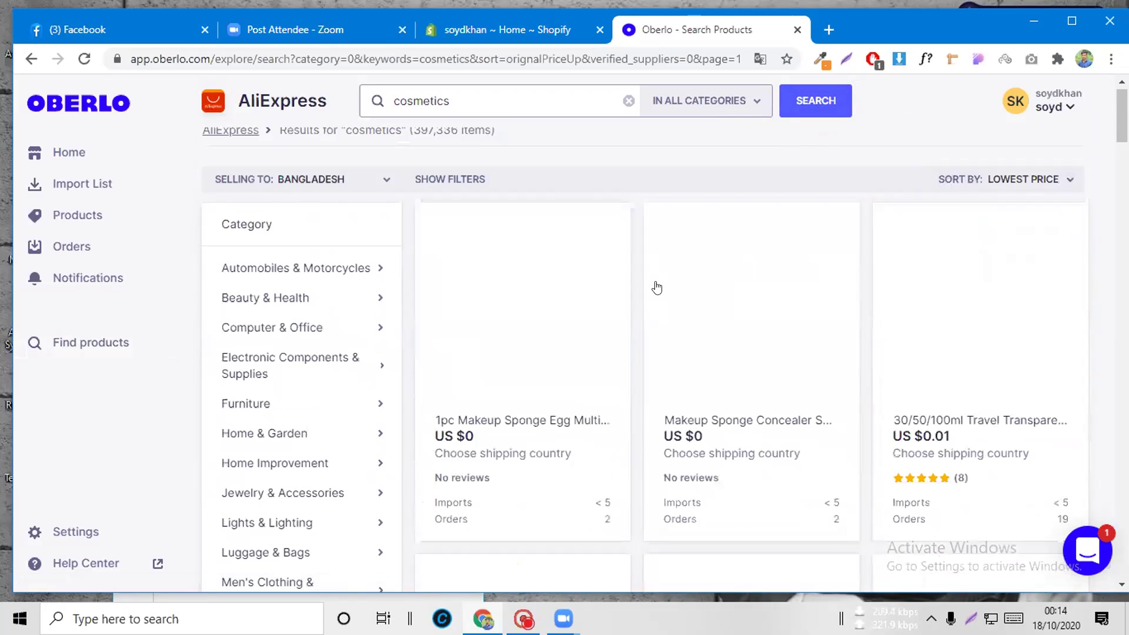
scroll(652, 284, down, 1)
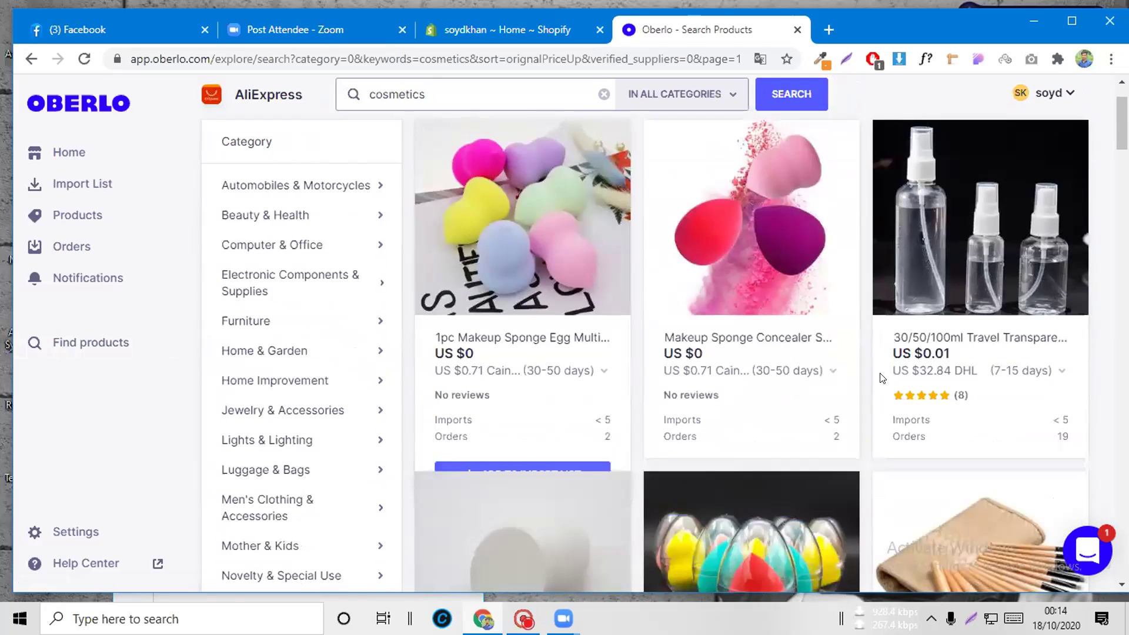
scroll(478, 446, down, 1)
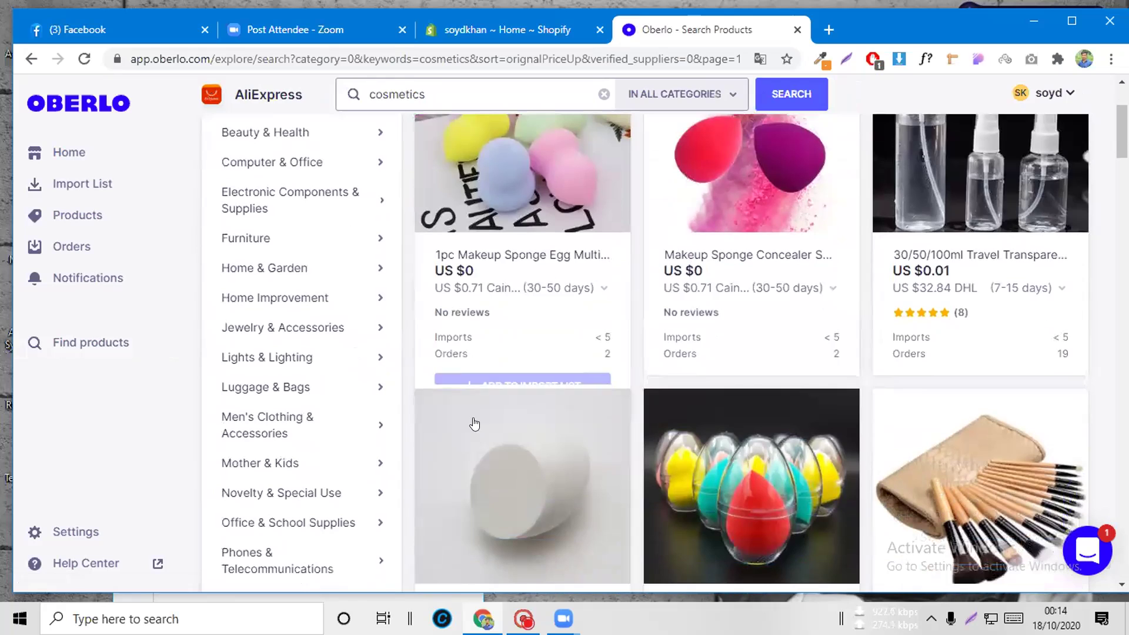
scroll(491, 329, up, 3)
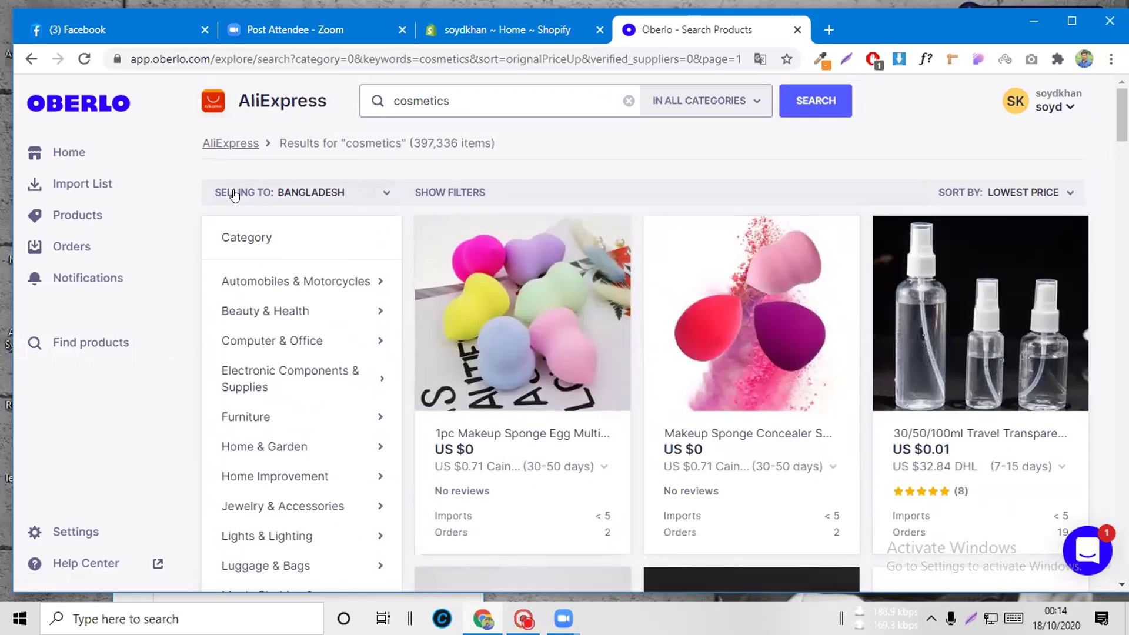
Set the Selling to country filter to Bangladesh.
click(256, 194)
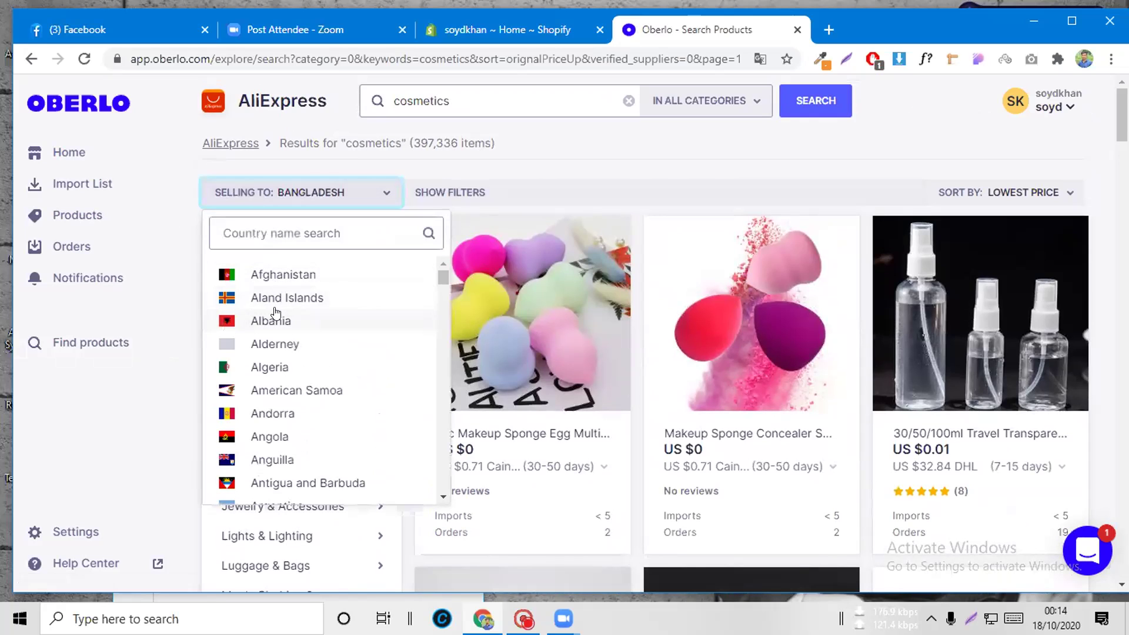
scroll(288, 326, down, 3)
scroll(288, 328, up, 3)
scroll(293, 323, down, 5)
scroll(290, 297, up, 1)
click(297, 298)
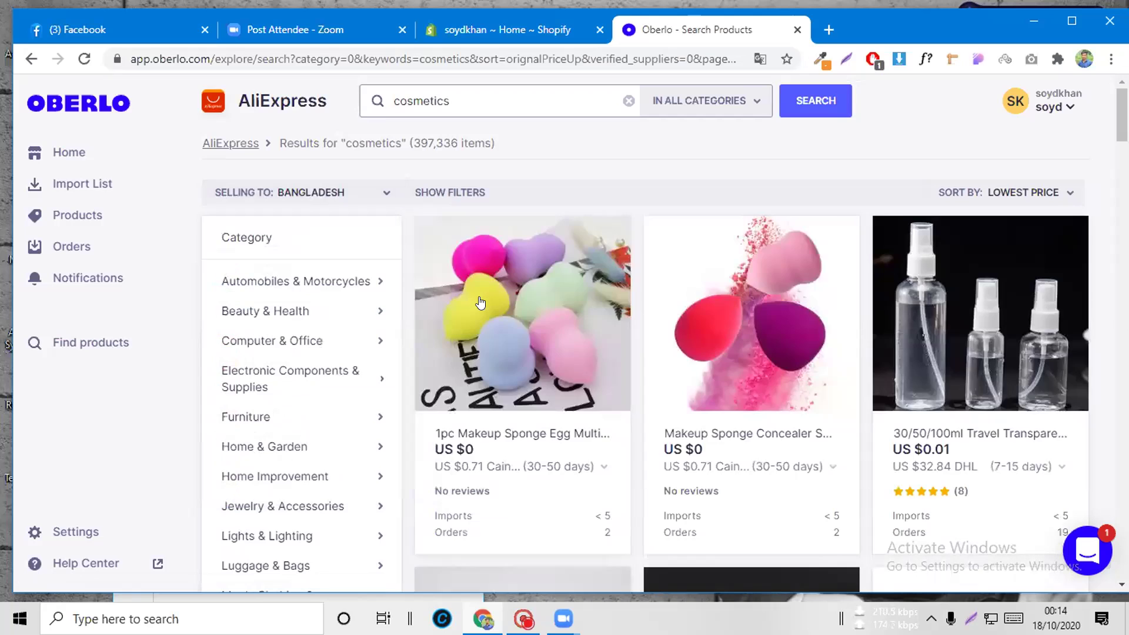
scroll(507, 346, down, 1)
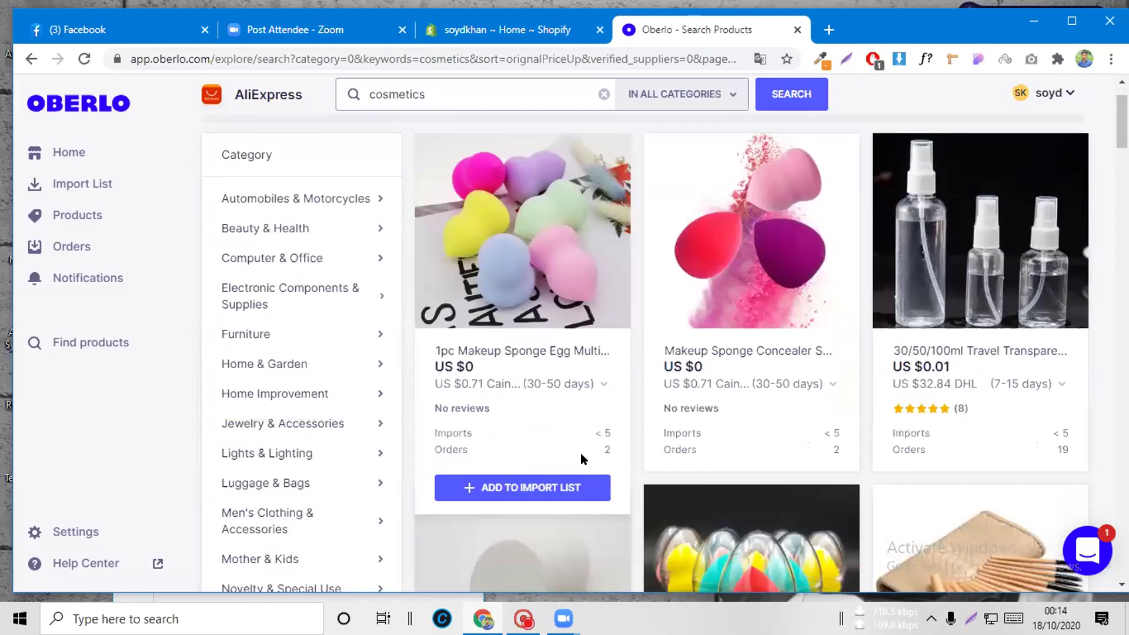
Add the egg sponge set, concealer sponge, spray bottles, oblique sponge, sponge box and 12-piece brush set to the import list.
scroll(536, 454, down, 4)
click(521, 239)
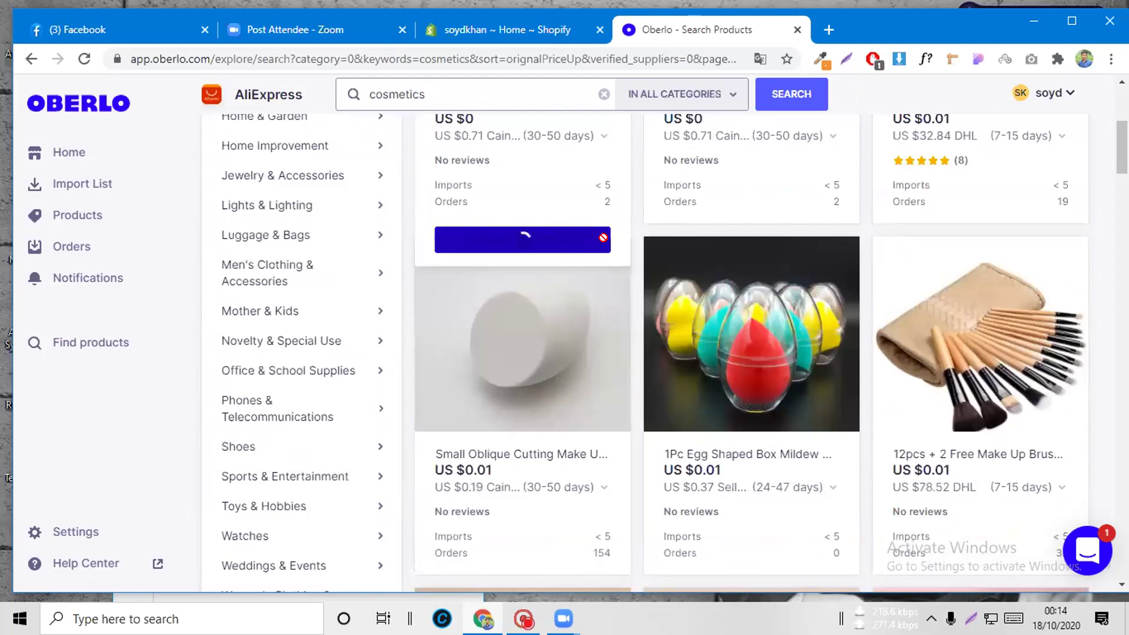
click(837, 235)
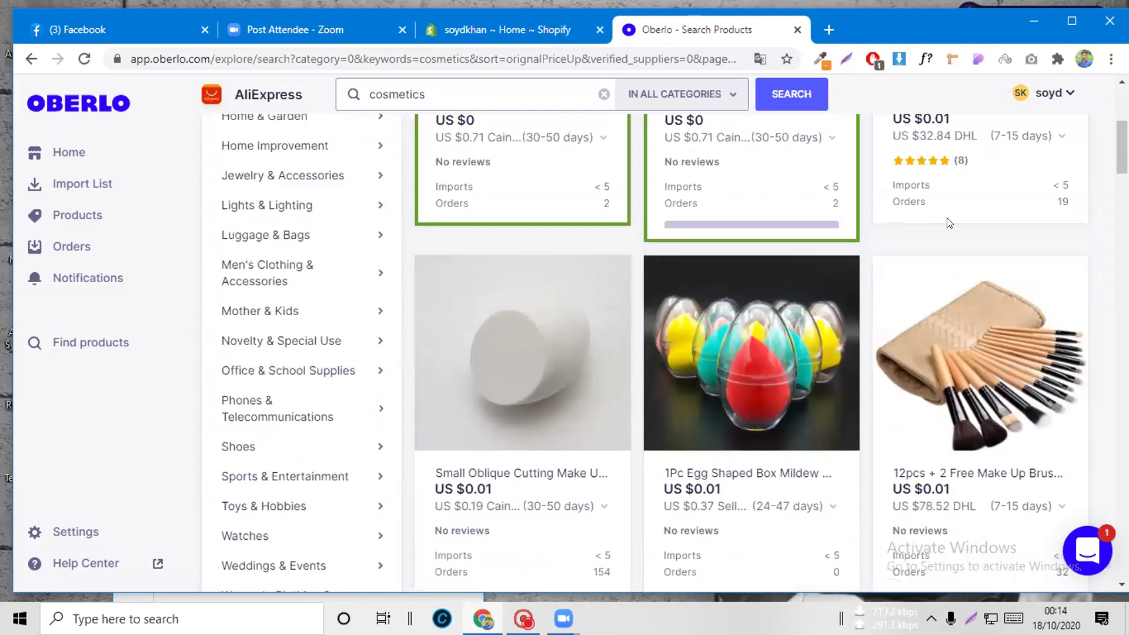
click(948, 238)
scroll(535, 370, down, 1)
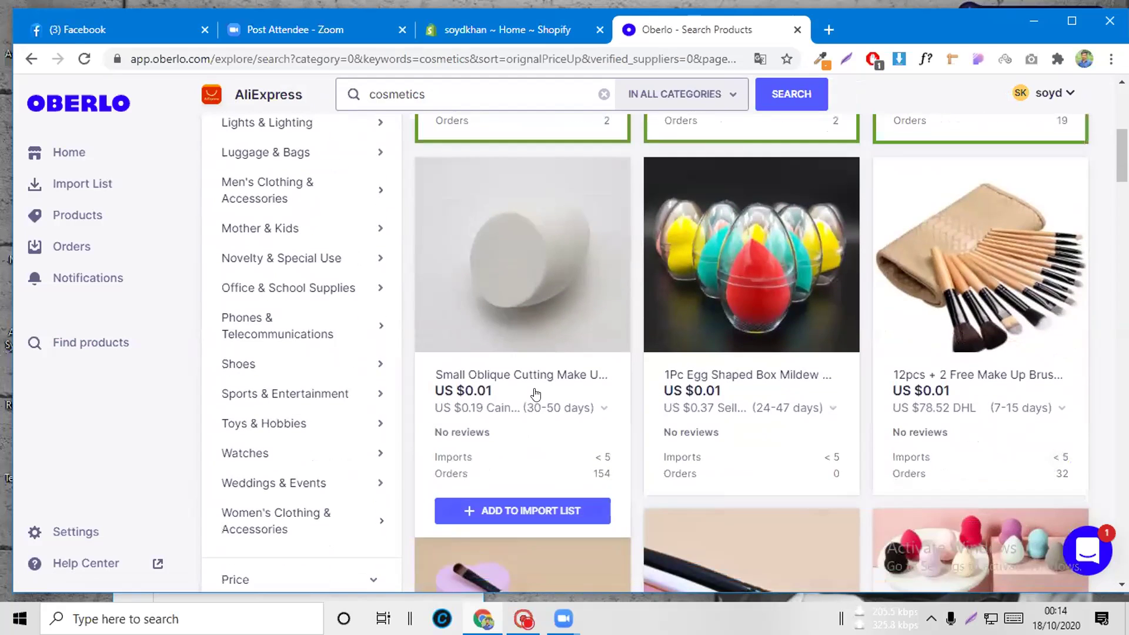
click(526, 511)
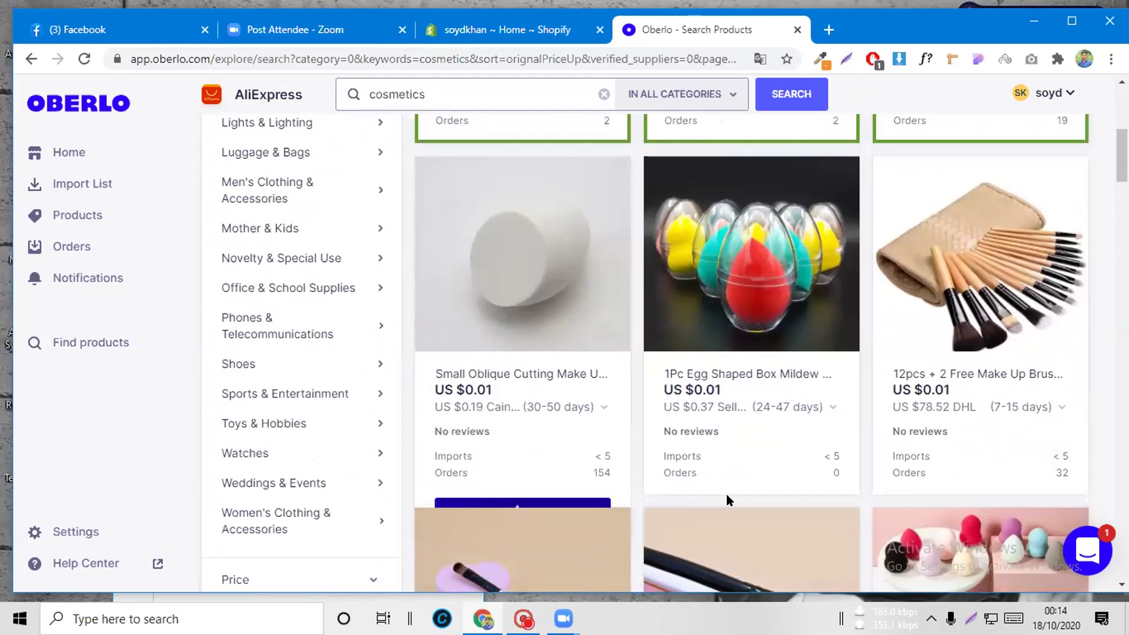
click(735, 509)
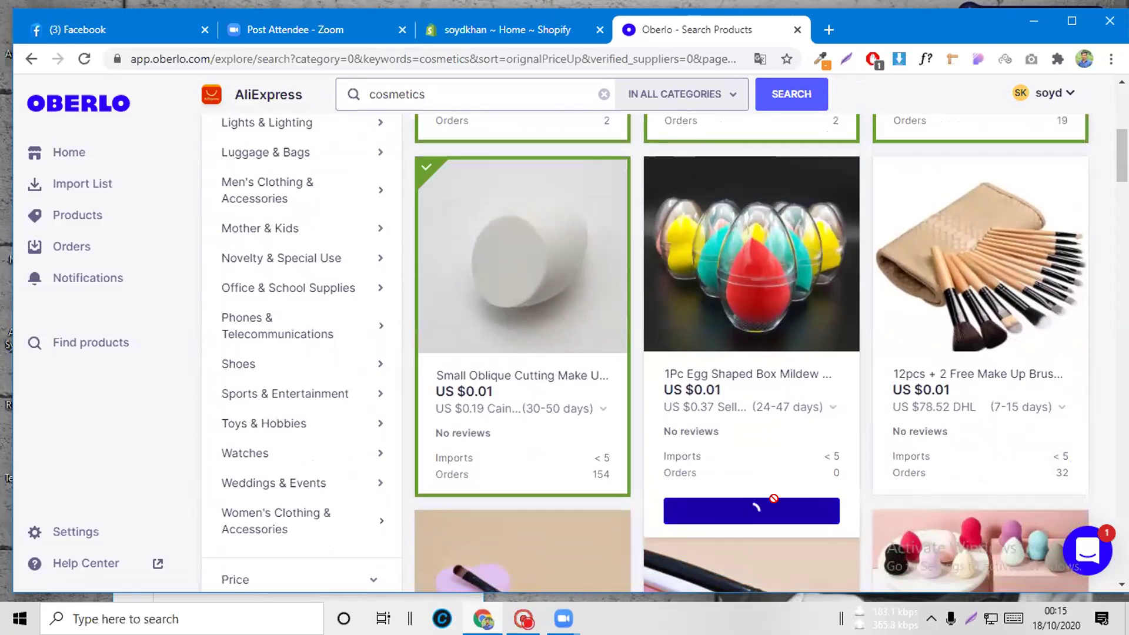
click(977, 510)
scroll(888, 416, down, 4)
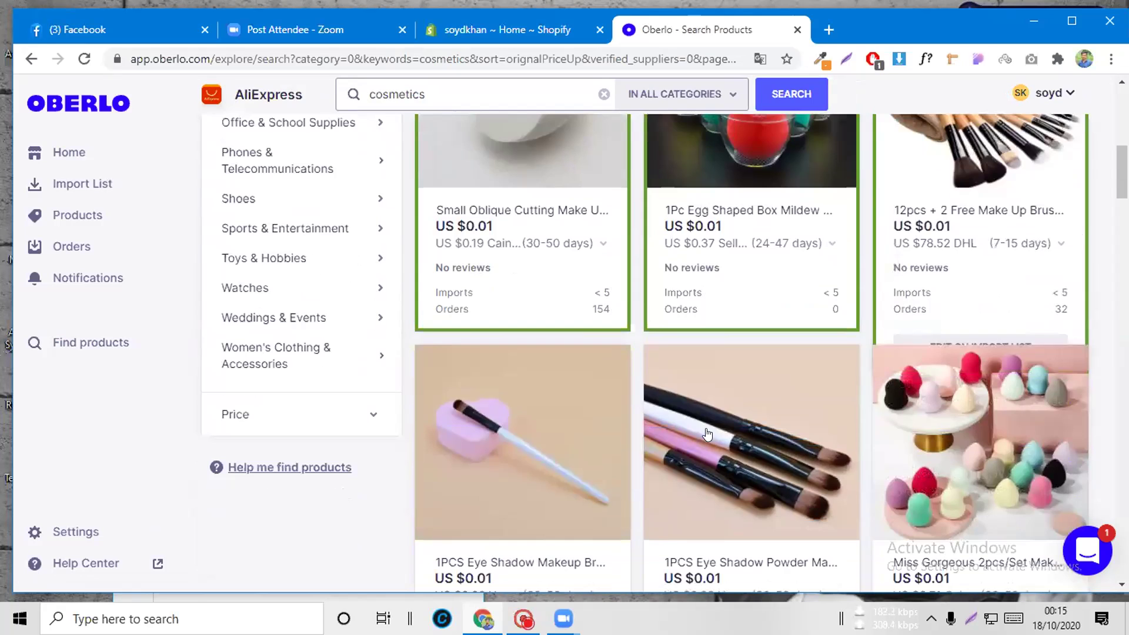
scroll(525, 506, down, 3)
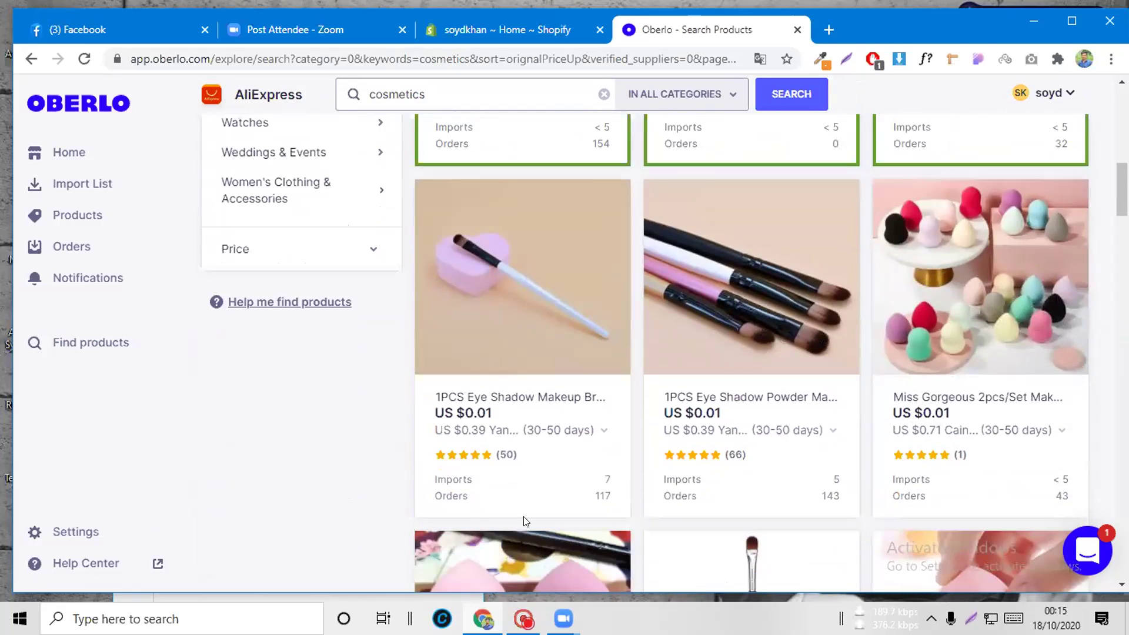
scroll(533, 462, up, 3)
scroll(531, 456, up, 8)
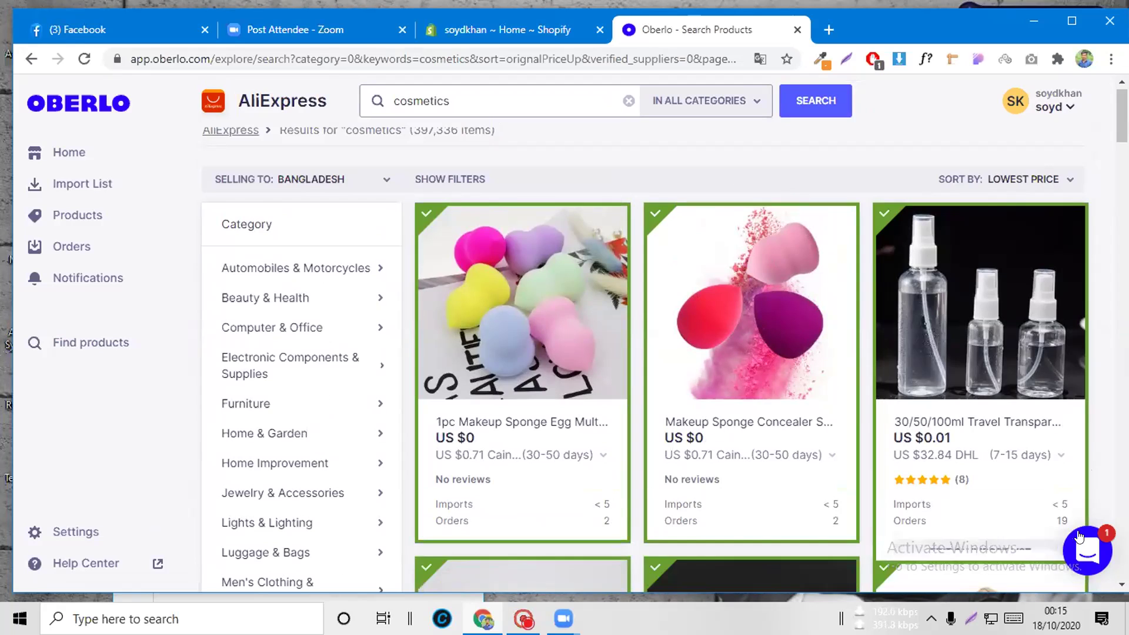
In the Import List, push the brush set, oblique cutting sponge and perfume atomizer bottles to the store.
click(88, 189)
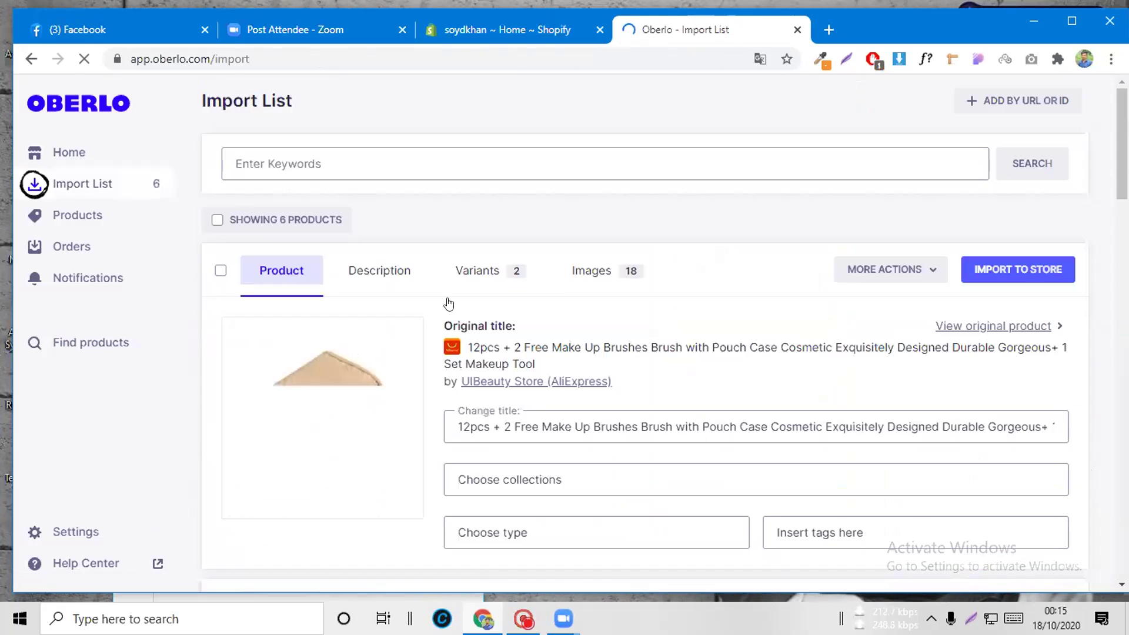
scroll(488, 329, down, 3)
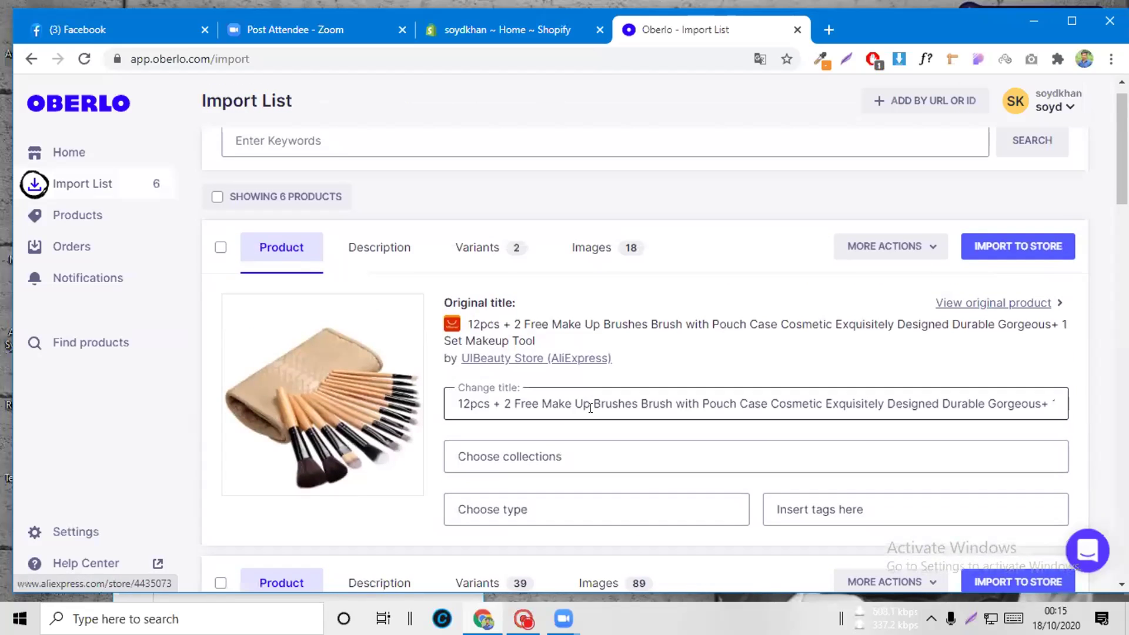
click(984, 237)
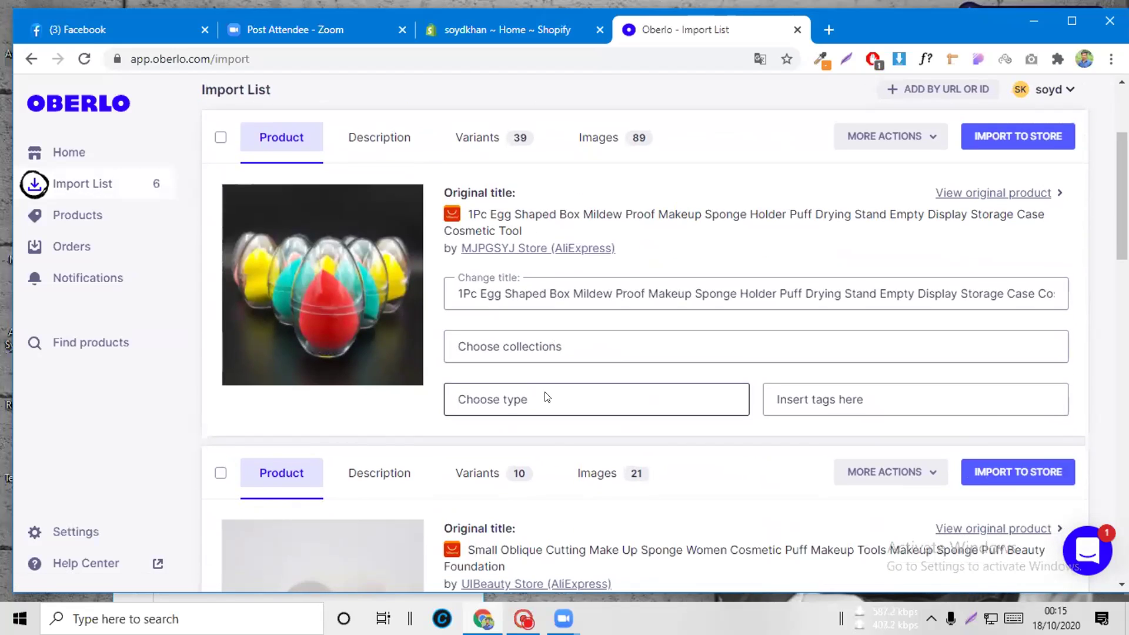
click(976, 469)
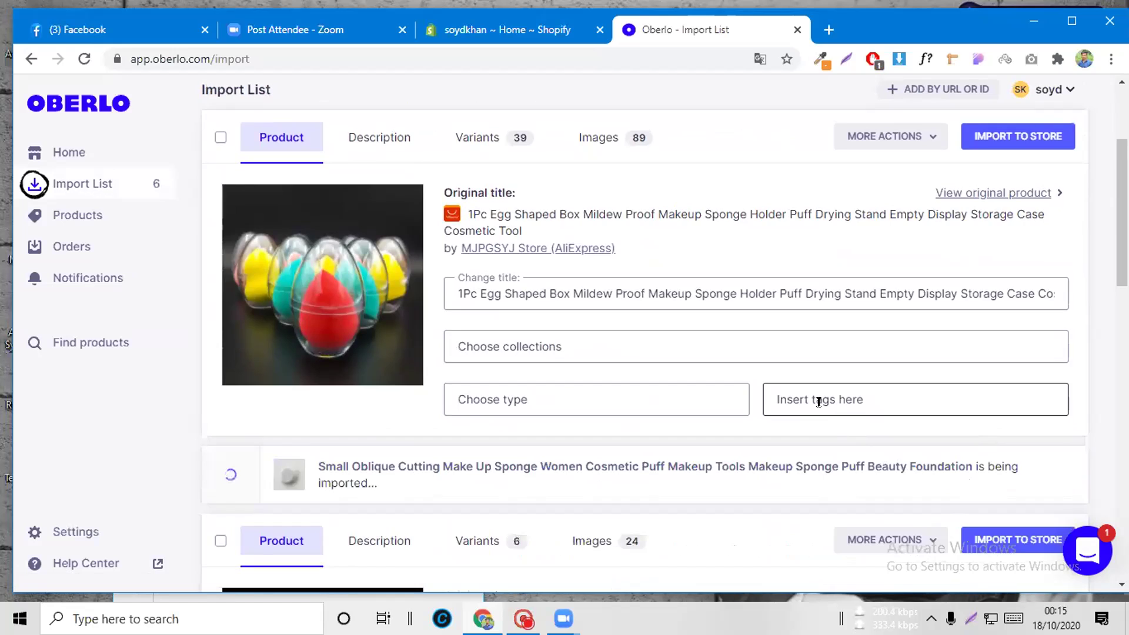
scroll(852, 394, down, 2)
click(1004, 376)
Push the concealer sponge, multi-shape egg sponge and egg-shaped sponge holder box to the store.
scroll(1004, 377, down, 3)
click(1003, 195)
click(998, 263)
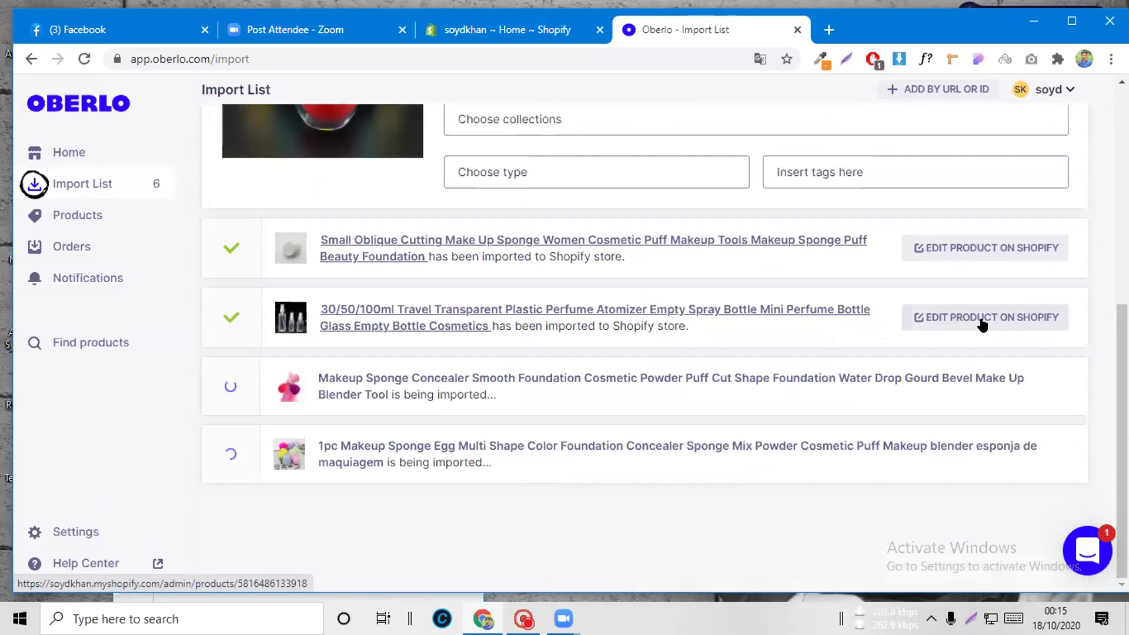
scroll(964, 352, up, 5)
scroll(949, 352, up, 2)
click(967, 321)
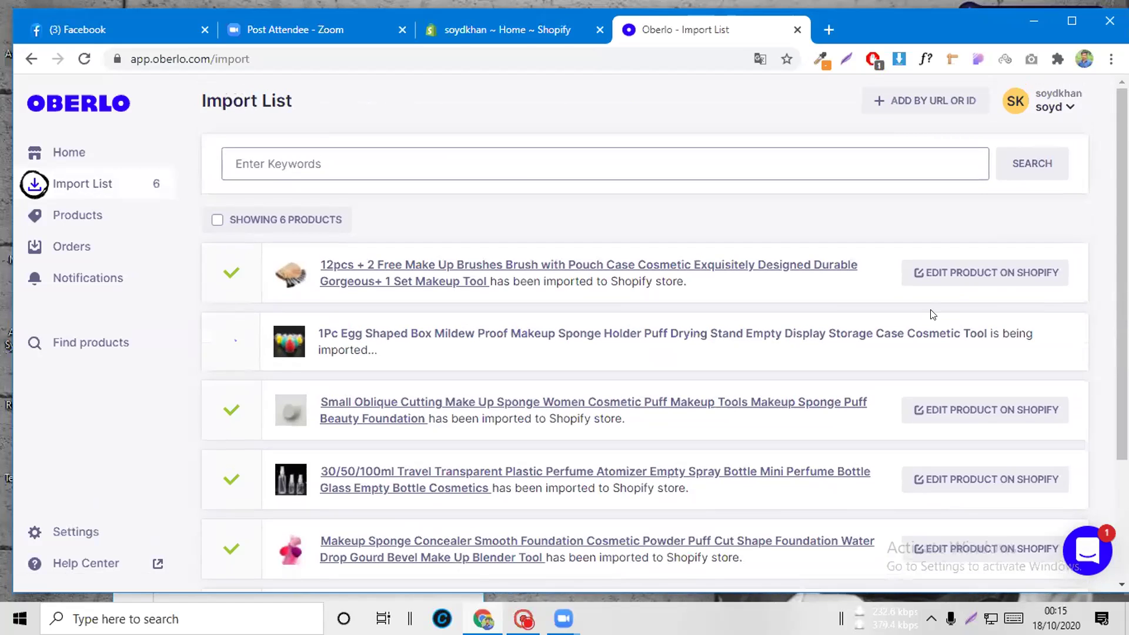
scroll(932, 314, down, 1)
scroll(728, 317, up, 1)
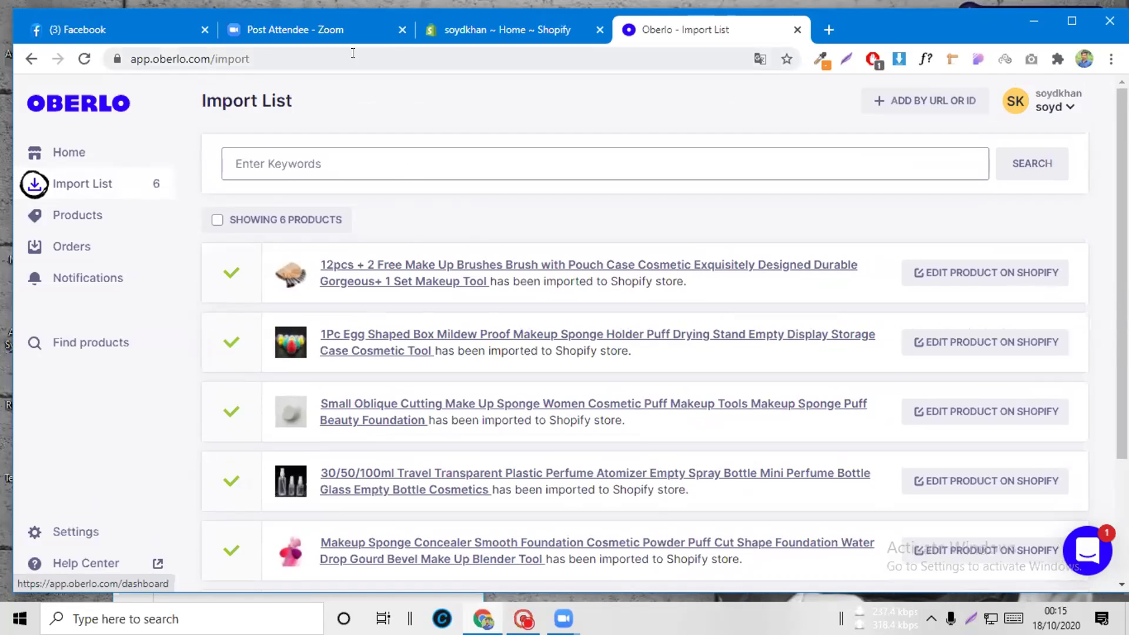
In Shopify admin, open the makeup brush set from the Products list.
click(481, 29)
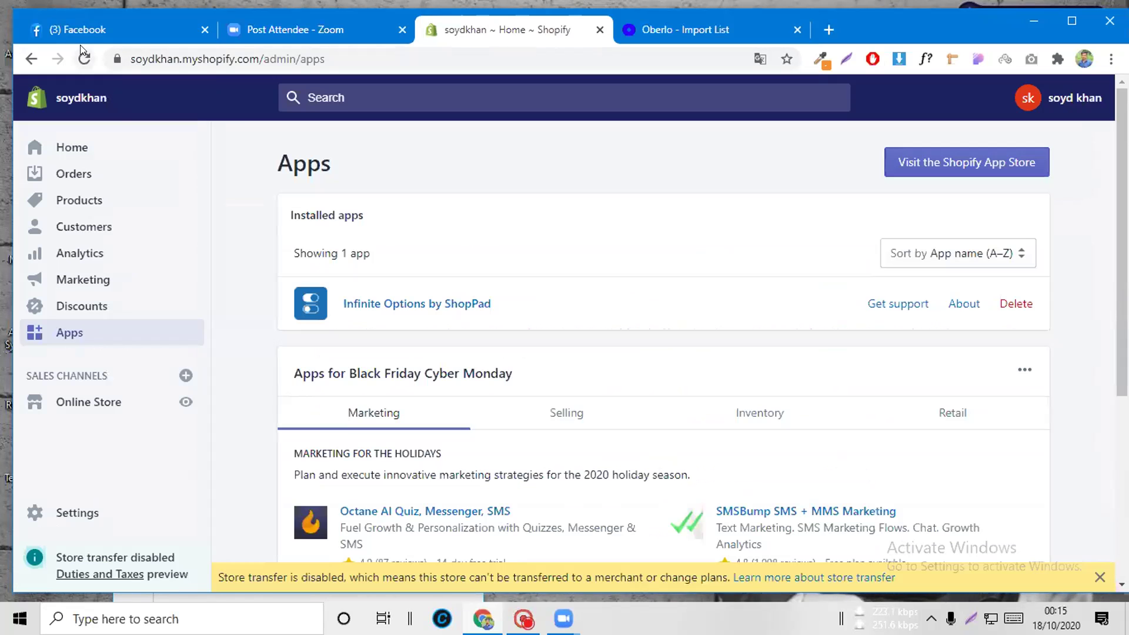
click(84, 59)
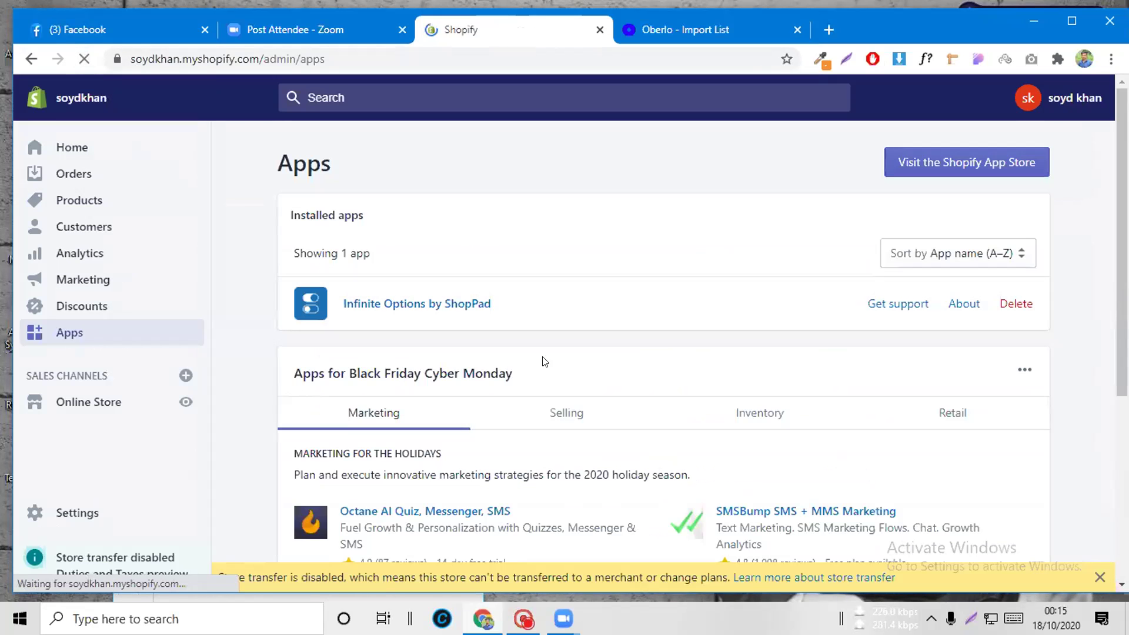
click(113, 201)
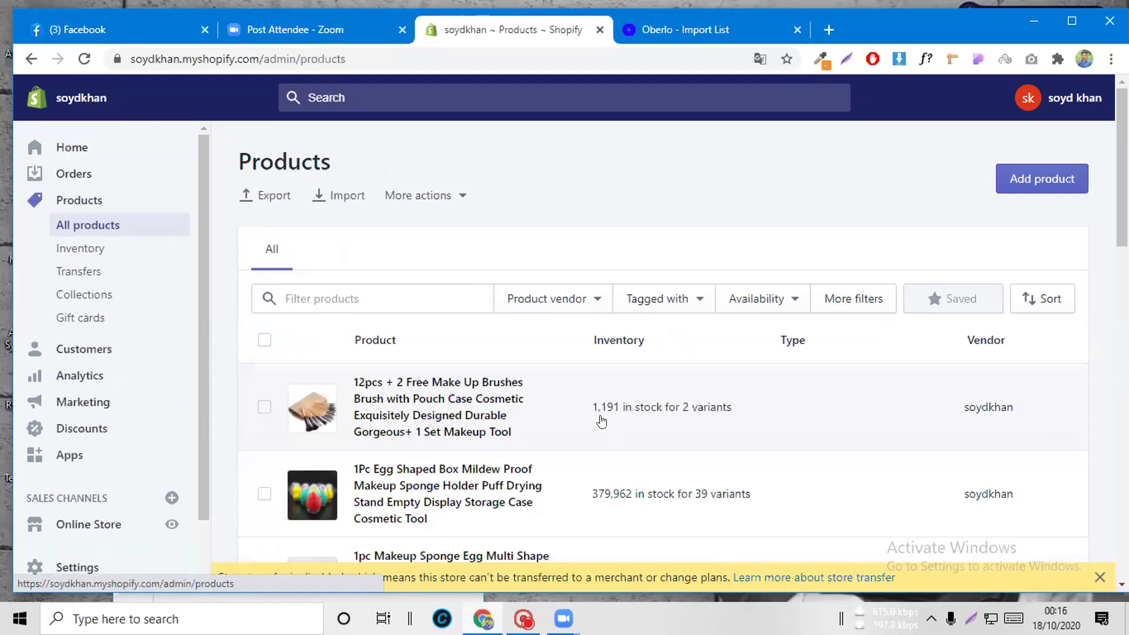
scroll(547, 324, down, 1)
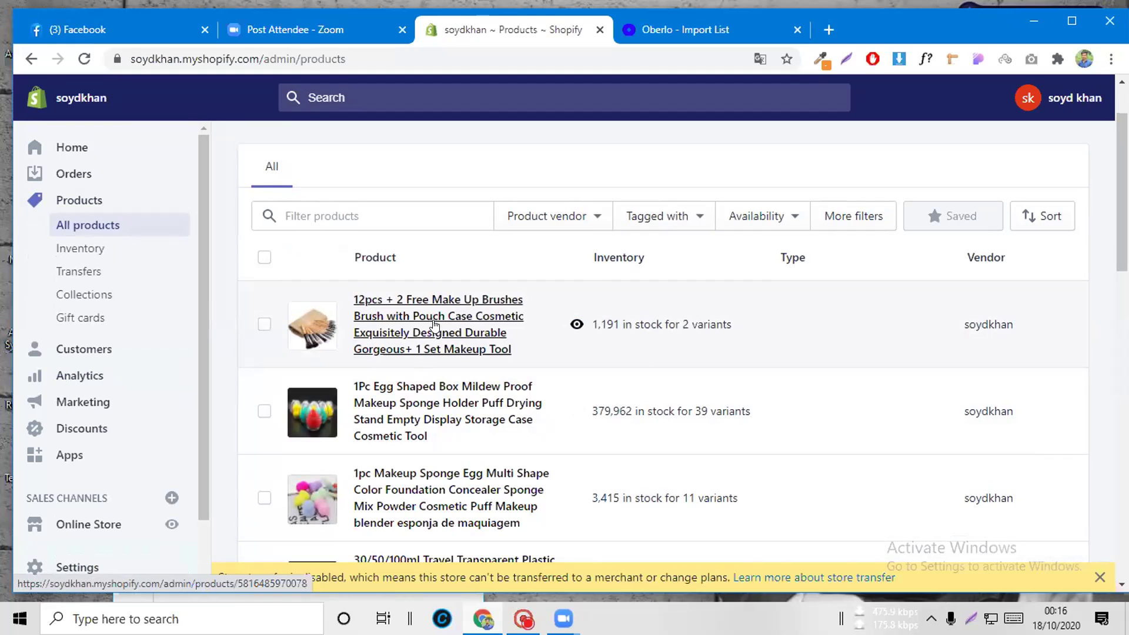
click(435, 325)
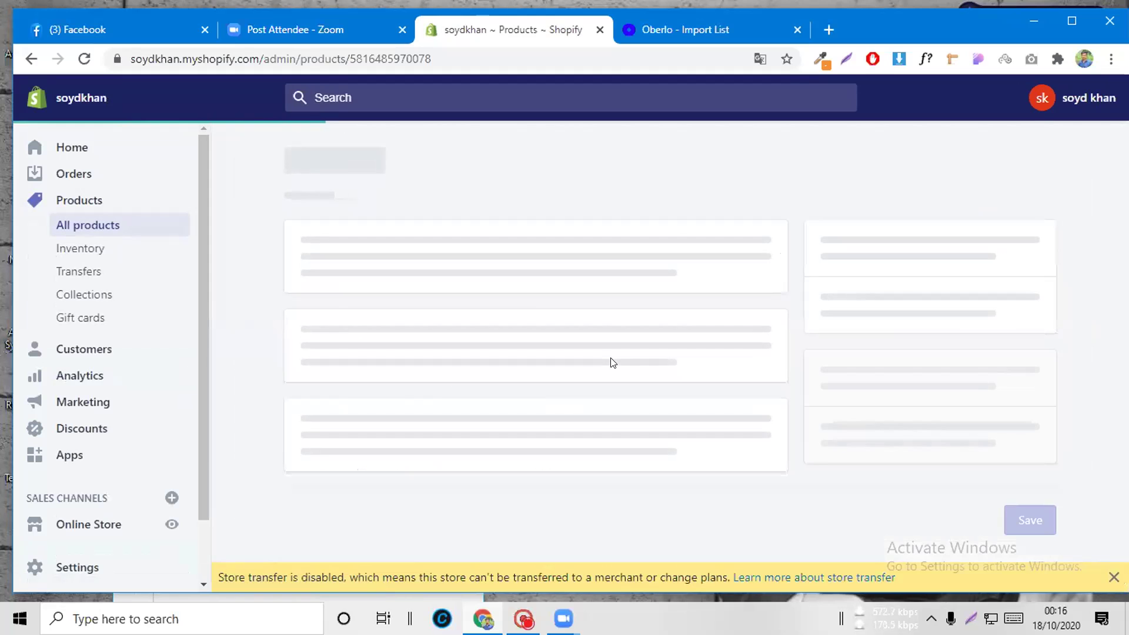
Change the Brown variant price to BDT 1.02 and the Black variant to BDT 34.70, then save.
scroll(615, 365, down, 15)
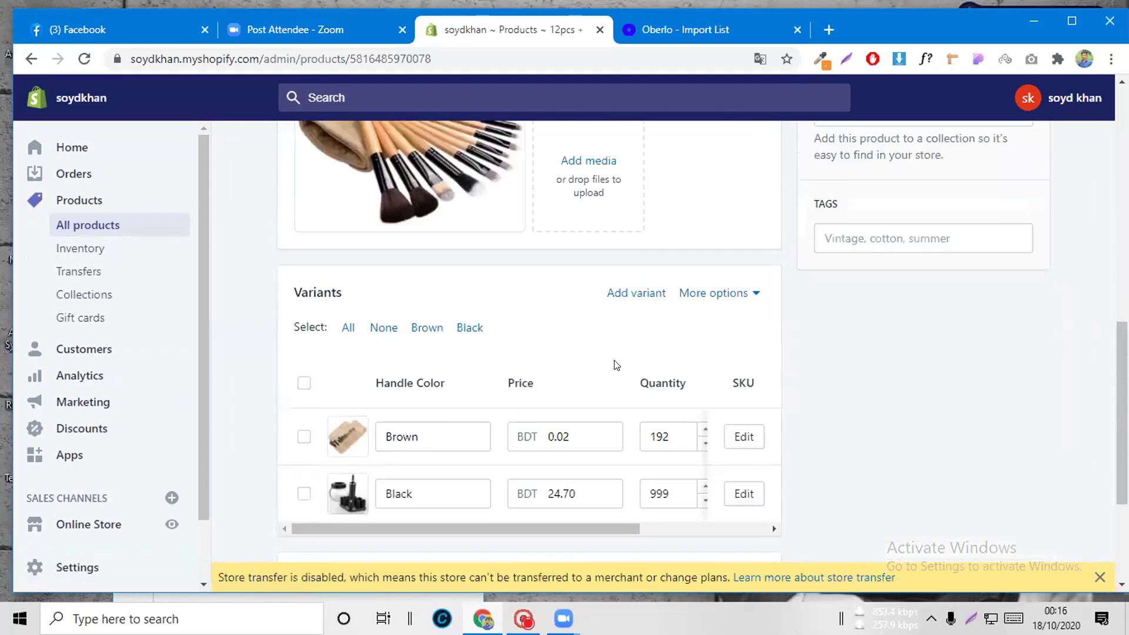
scroll(668, 418, down, 2)
scroll(676, 411, up, 7)
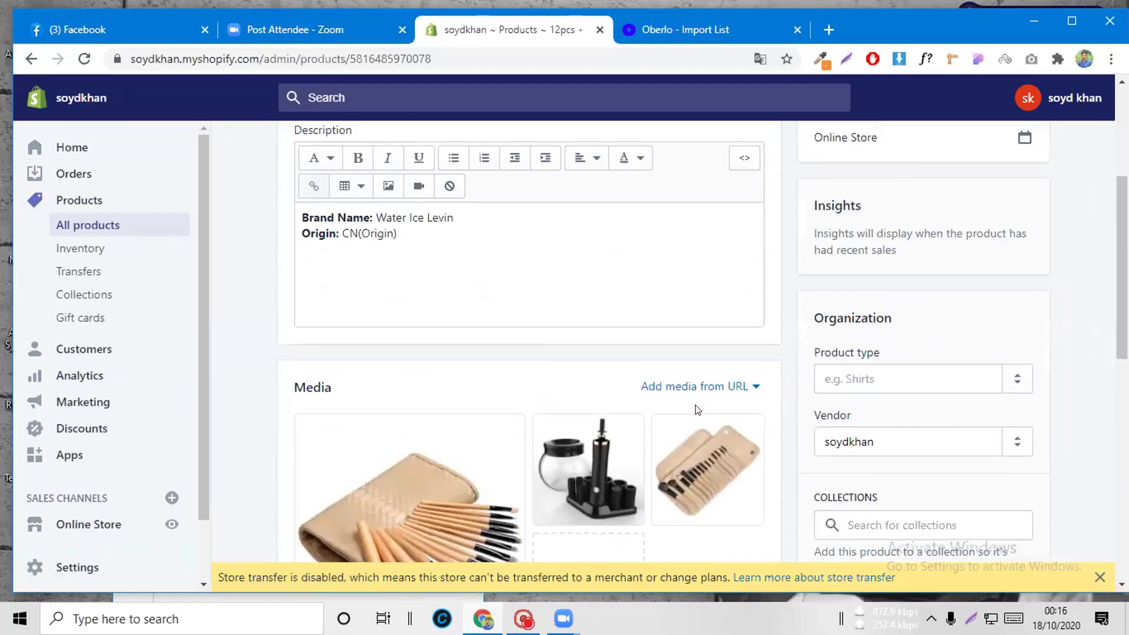
scroll(676, 408, down, 6)
scroll(602, 417, down, 1)
click(549, 352)
key(BackSpace)
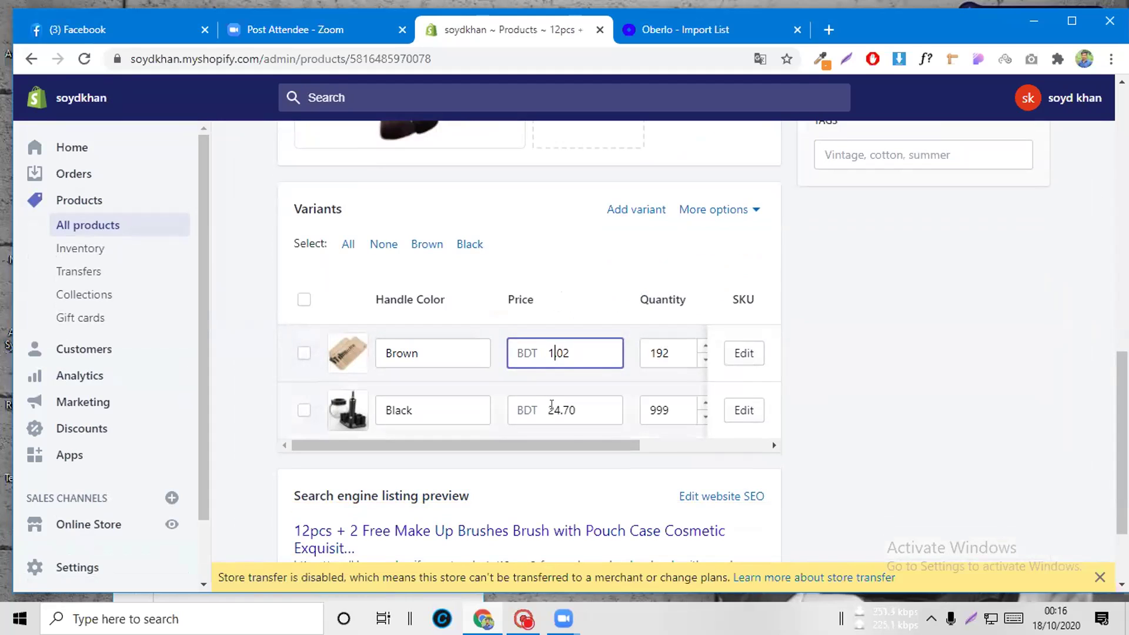
click(553, 406)
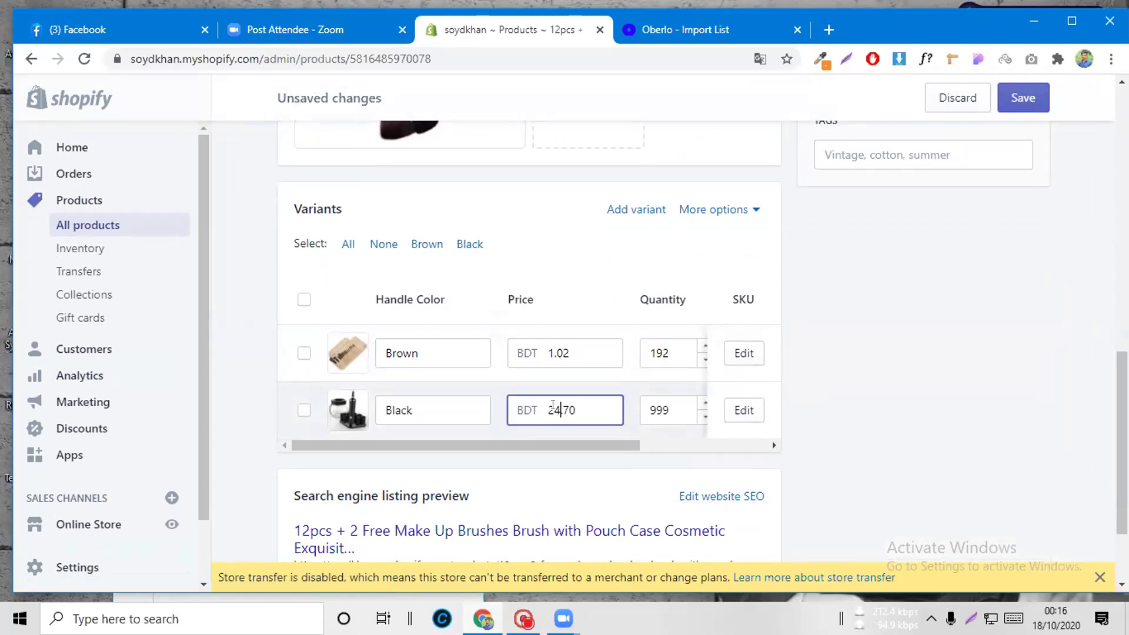
key(BackSpace)
text(3)
scroll(556, 409, down, 2)
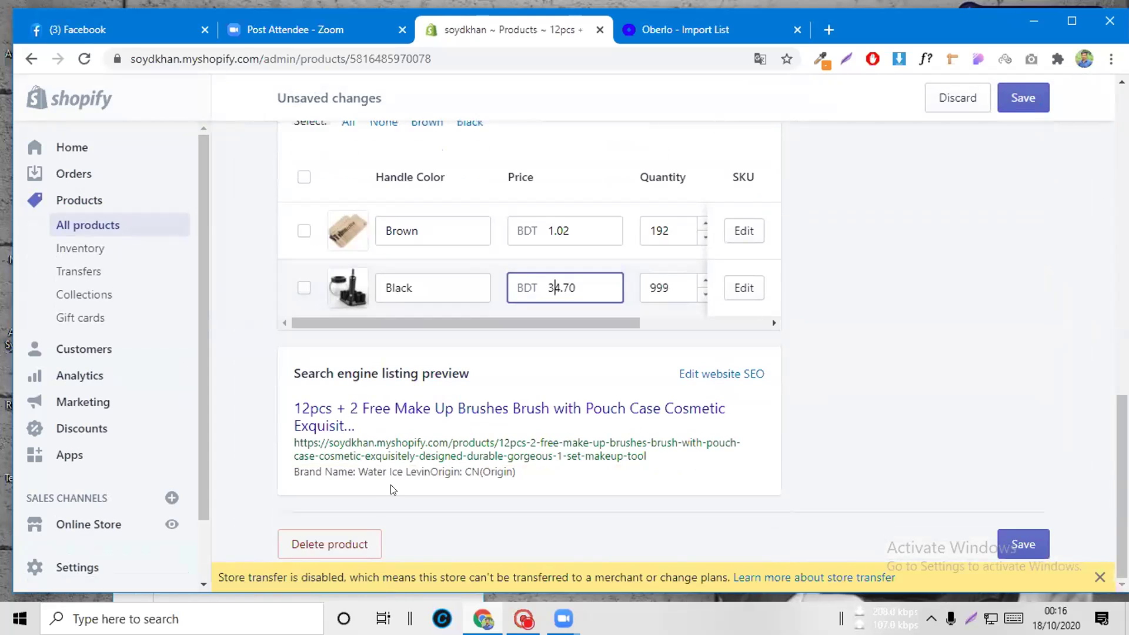
click(1006, 547)
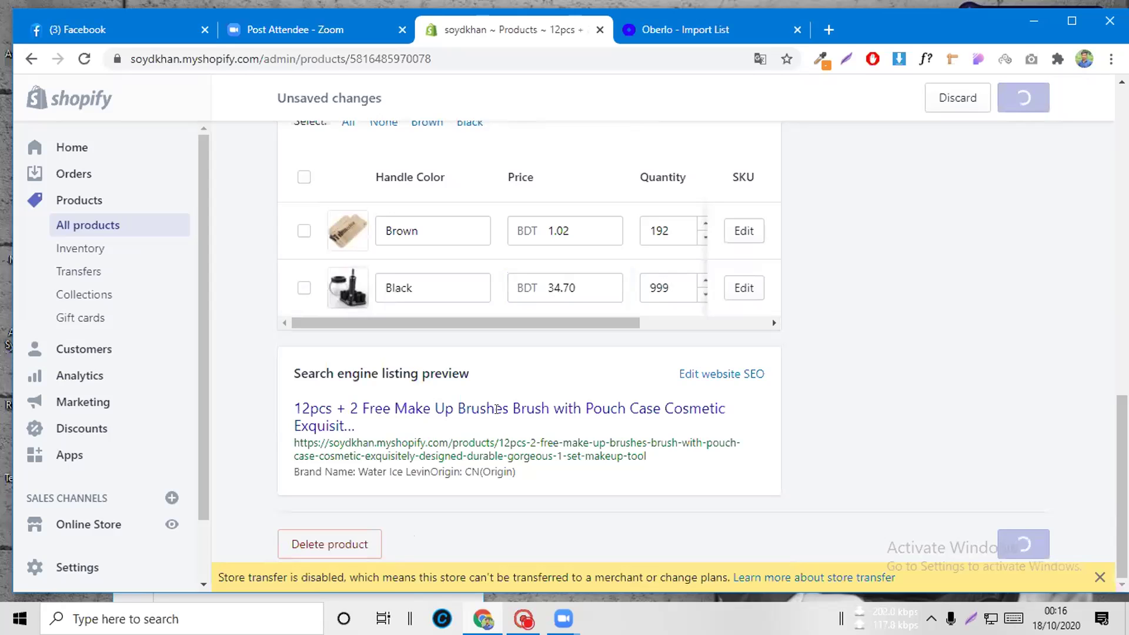
scroll(497, 409, up, 12)
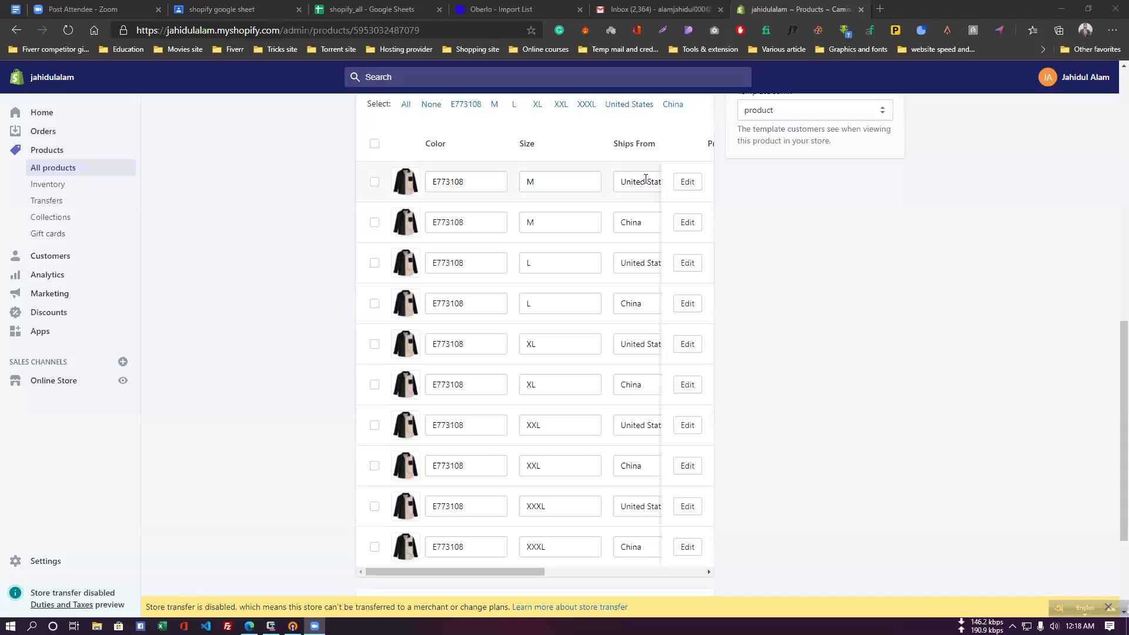
Select the five United States variants, sizes M through XXXL.
scroll(647, 188, up, 3)
scroll(600, 335, down, 6)
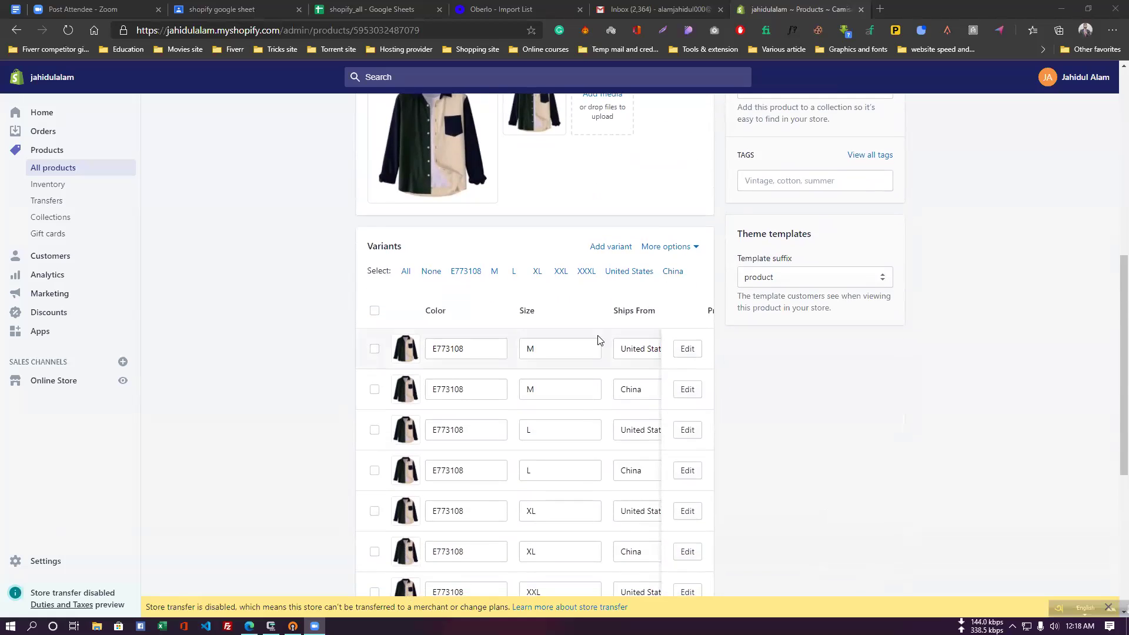
scroll(612, 332, up, 5)
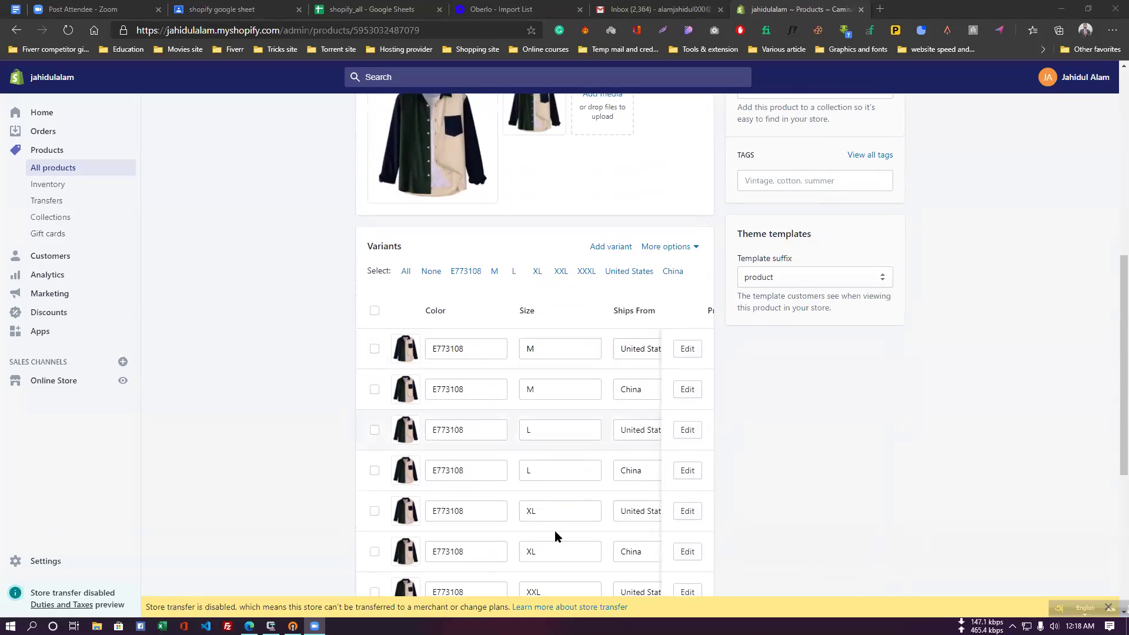
scroll(559, 529, down, 5)
drag(545, 486, 465, 489)
scroll(523, 477, up, 4)
scroll(558, 467, down, 3)
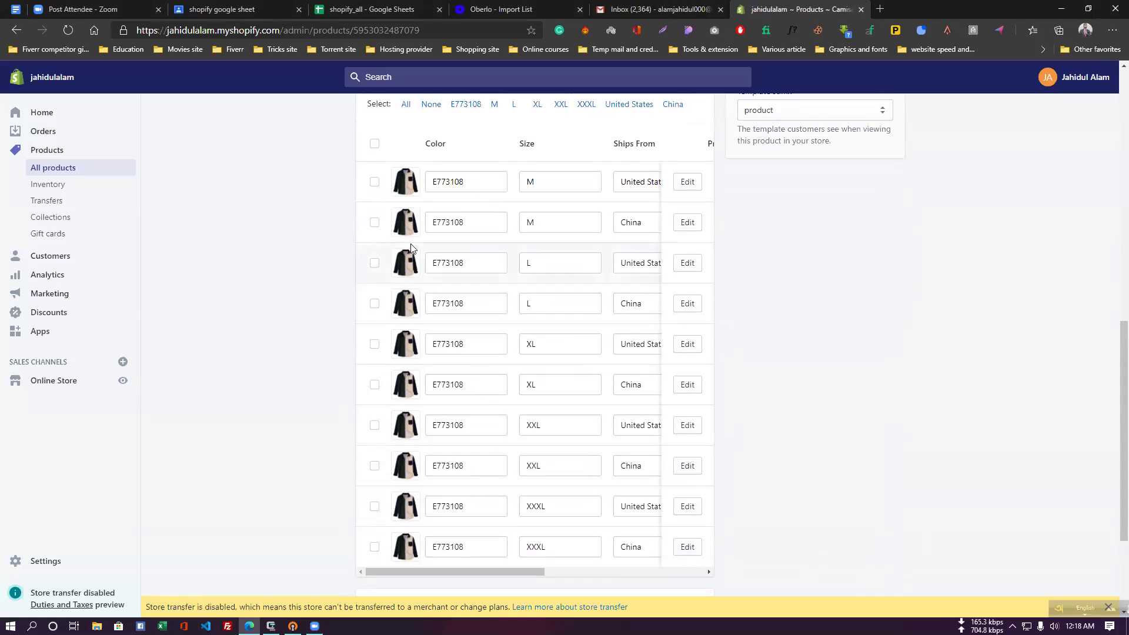
click(374, 182)
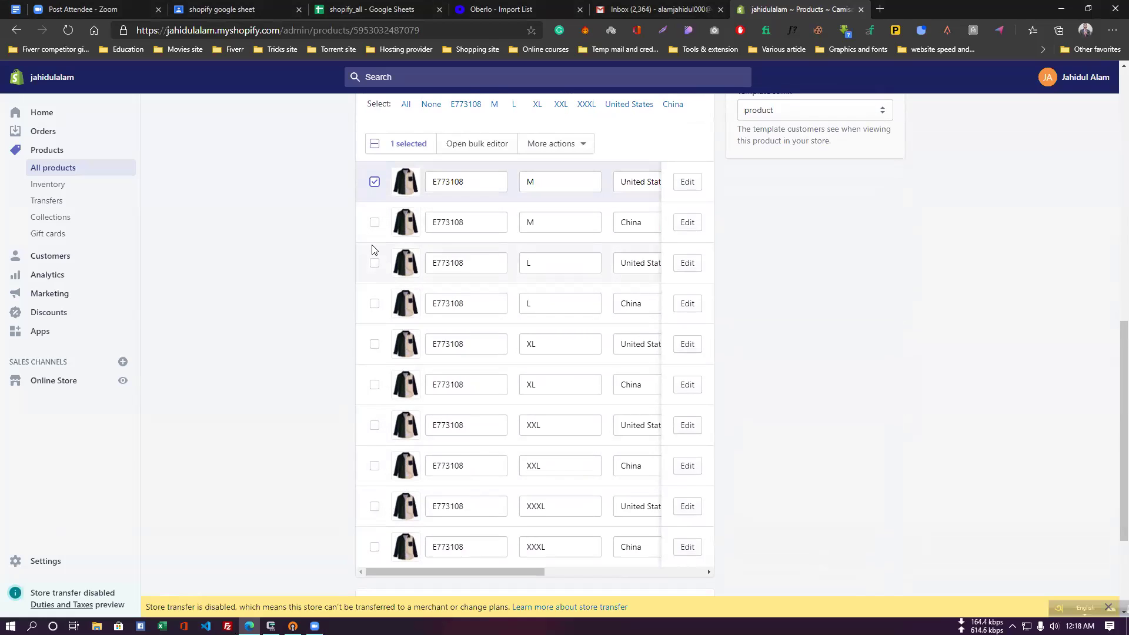
click(374, 263)
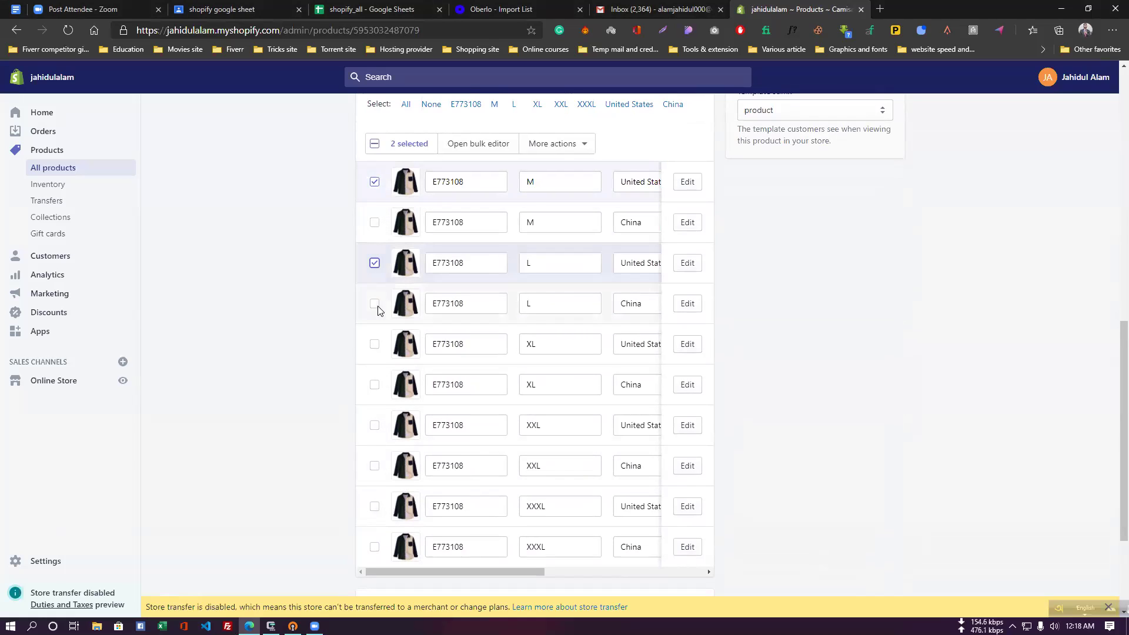
click(375, 344)
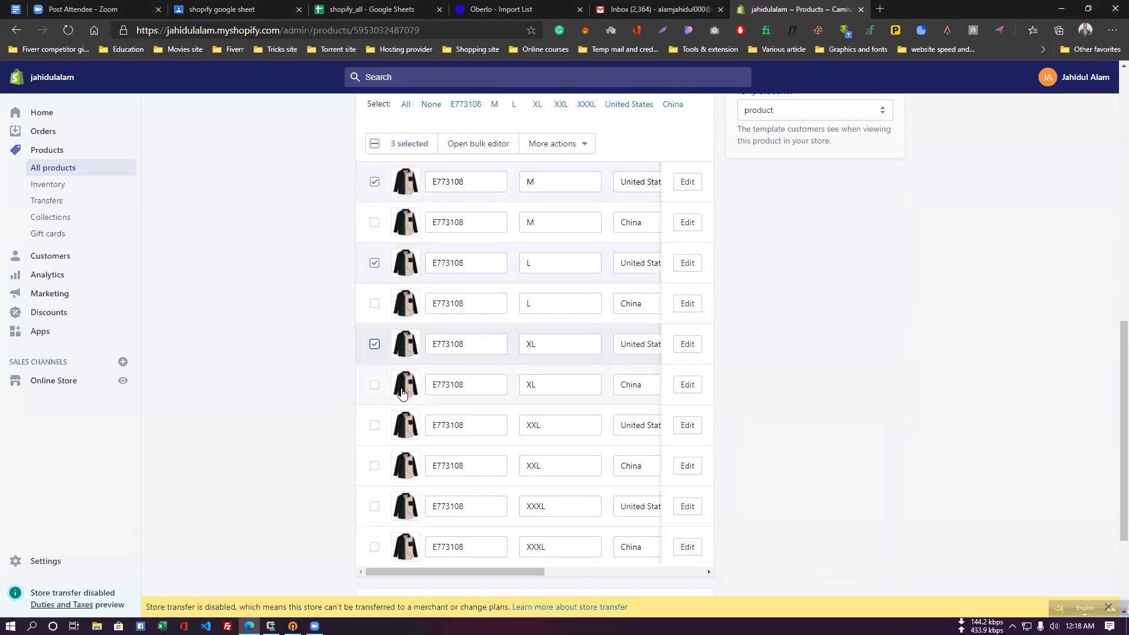
click(375, 427)
click(374, 507)
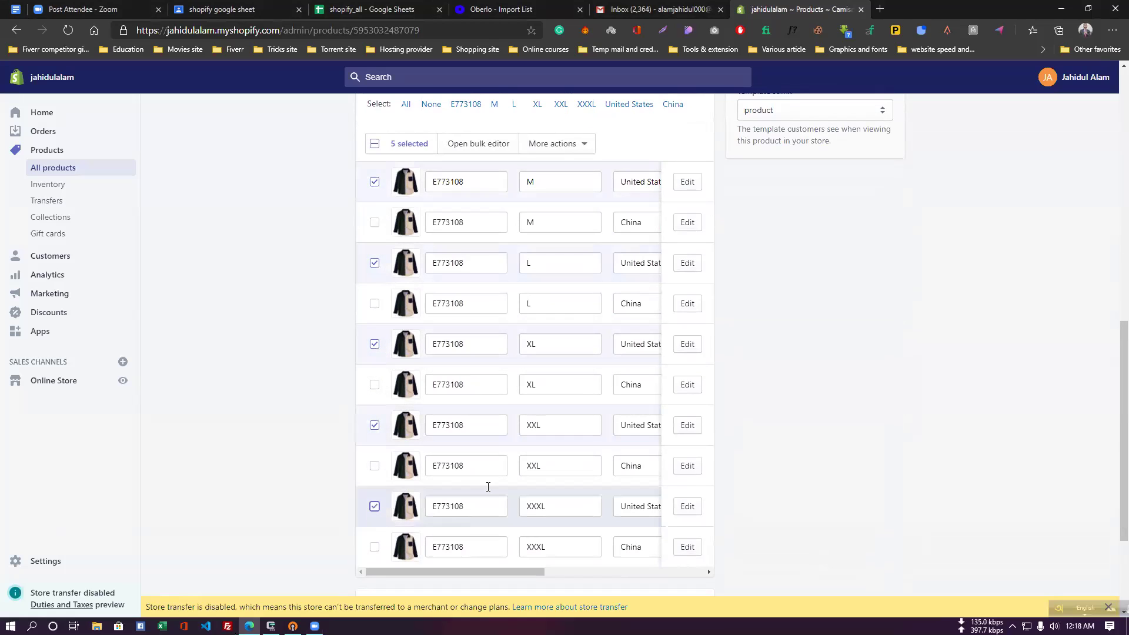
Delete the five selected United States variants and reload the product page.
scroll(706, 153, up, 3)
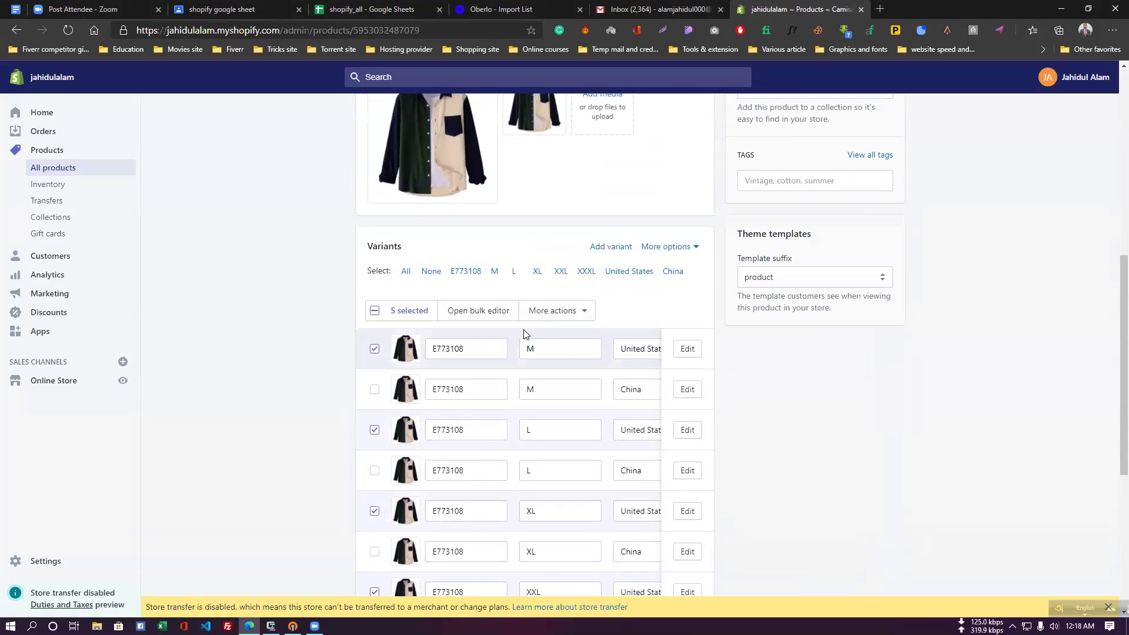
click(588, 318)
click(516, 482)
click(712, 379)
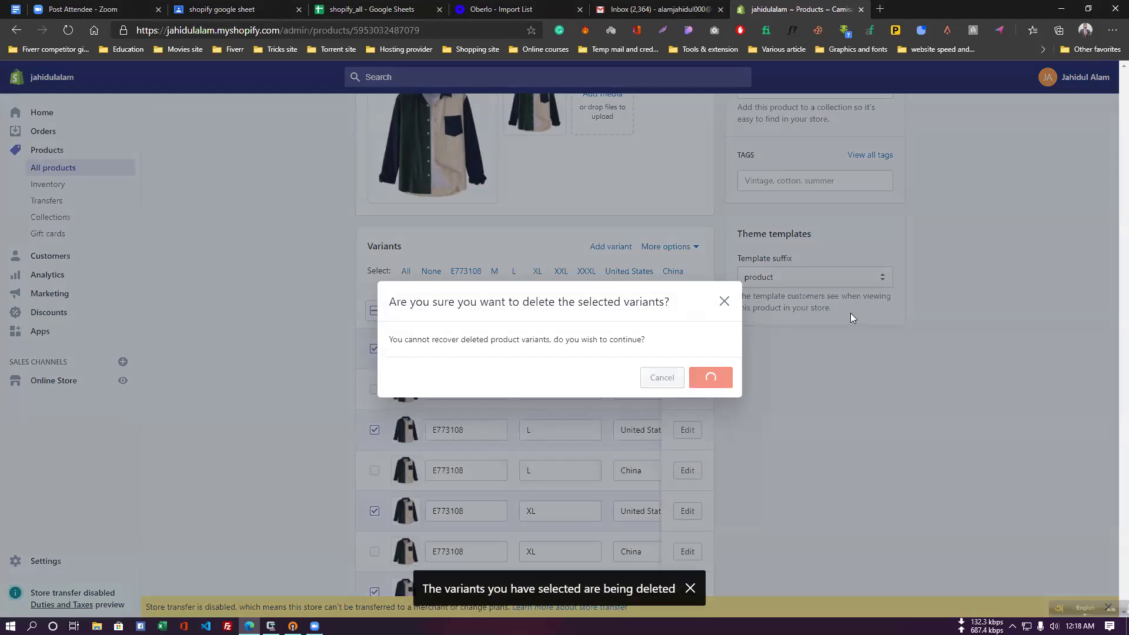
scroll(378, 385, down, 4)
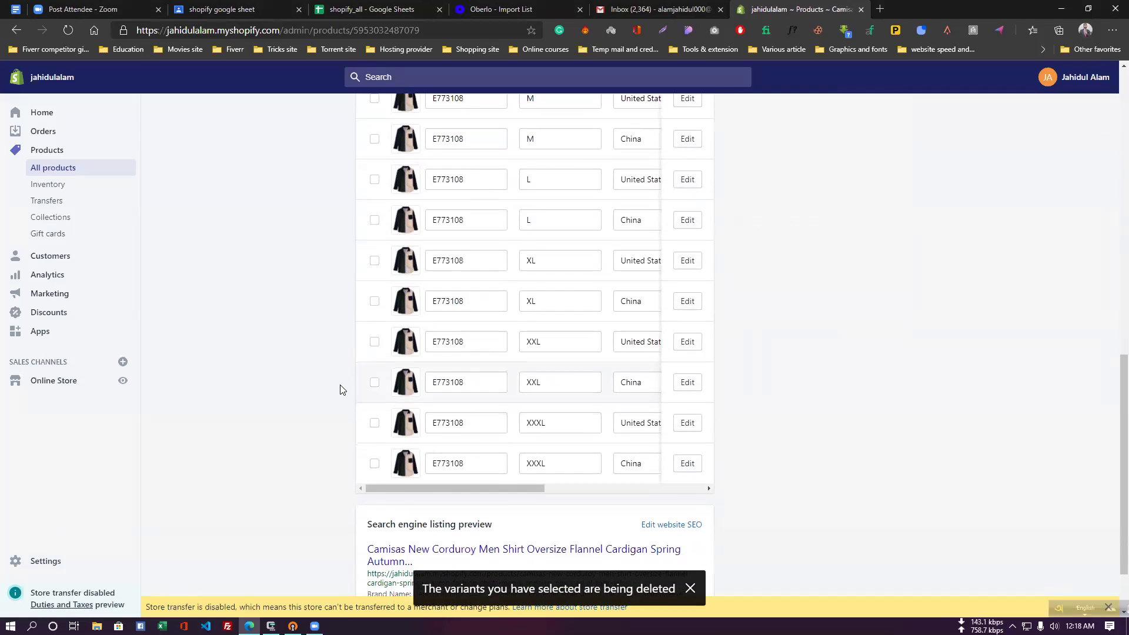
scroll(338, 389, up, 1)
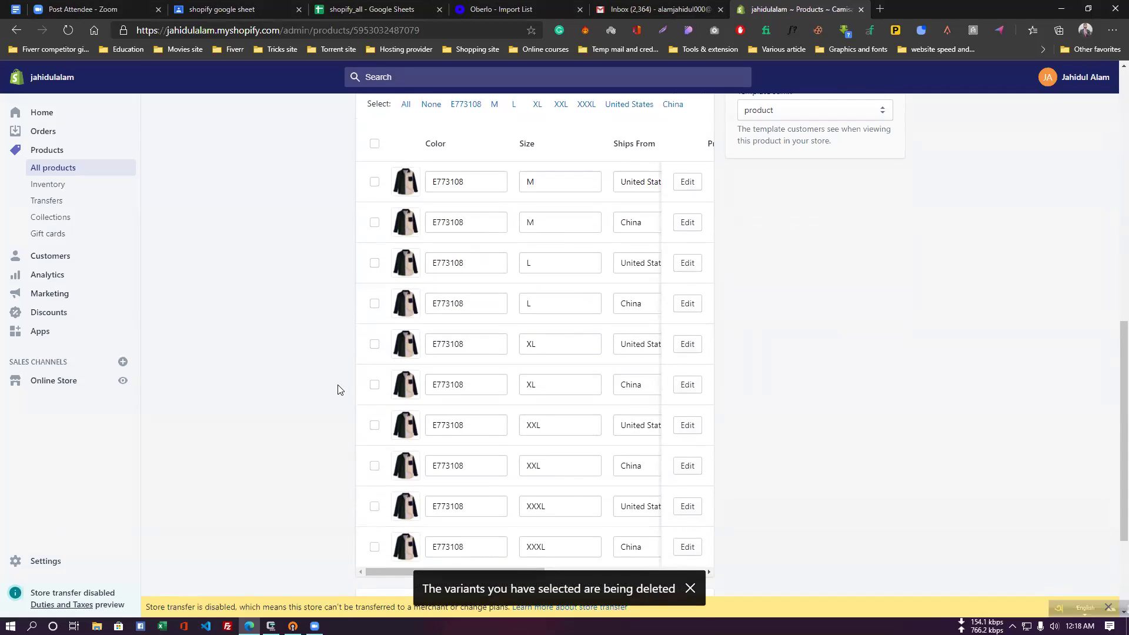
scroll(338, 390, up, 1)
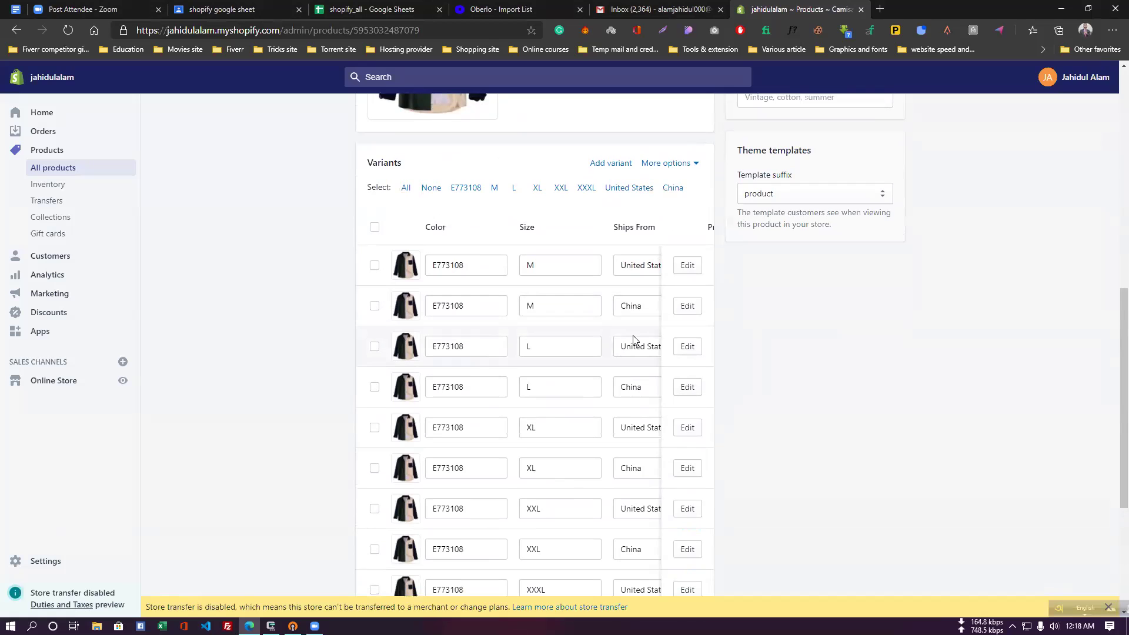
scroll(608, 465, down, 4)
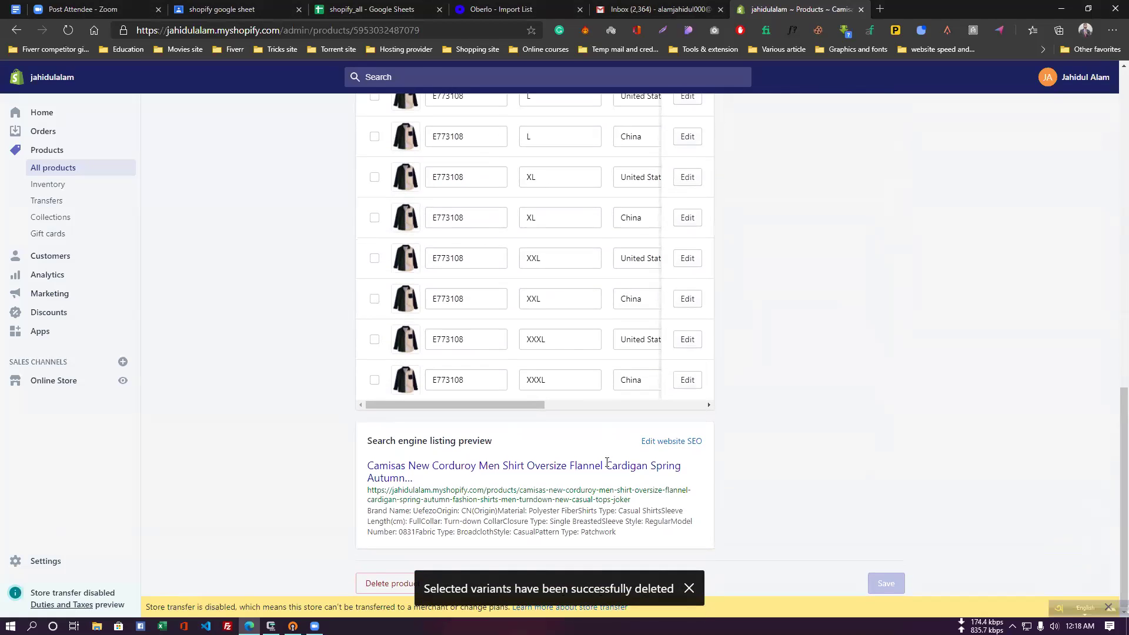
scroll(605, 462, up, 8)
click(94, 35)
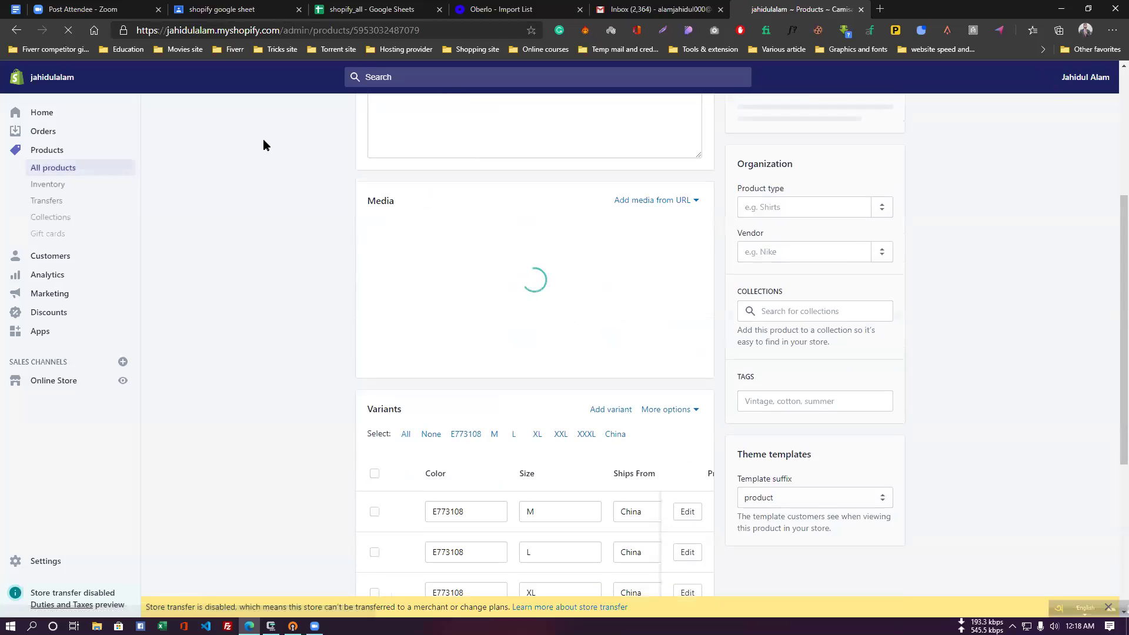
Review the remaining China-shipped M–XXXL variants' price, quantity and SKU, then select the title from 'Oversize' onward.
scroll(263, 145, down, 5)
scroll(485, 238, up, 2)
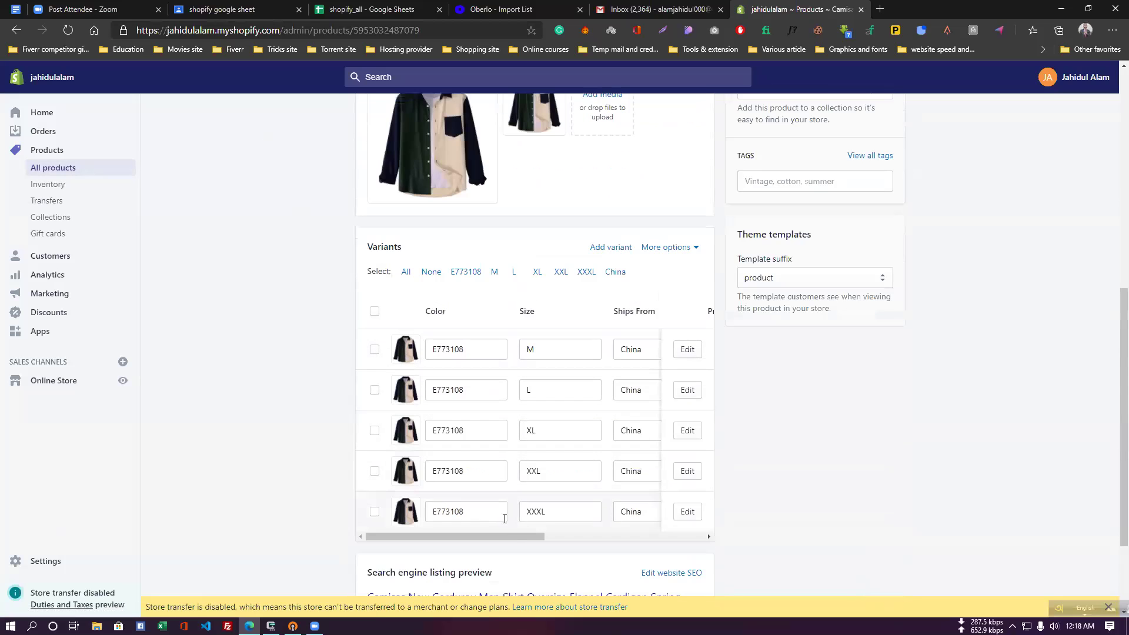
drag(515, 537, 707, 535)
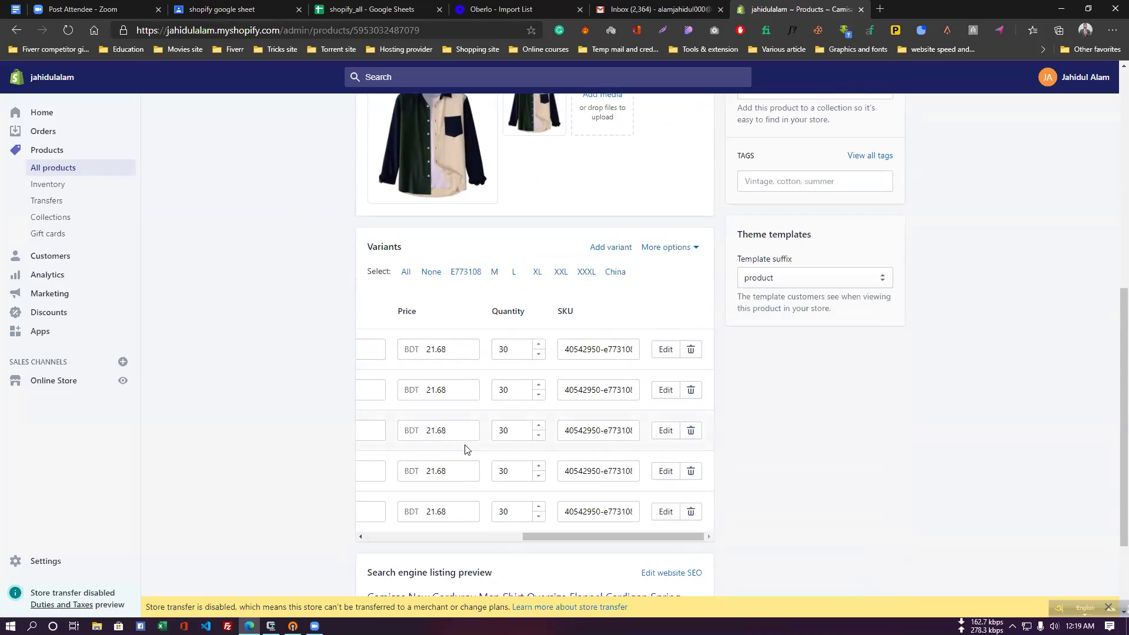
drag(530, 537, 486, 536)
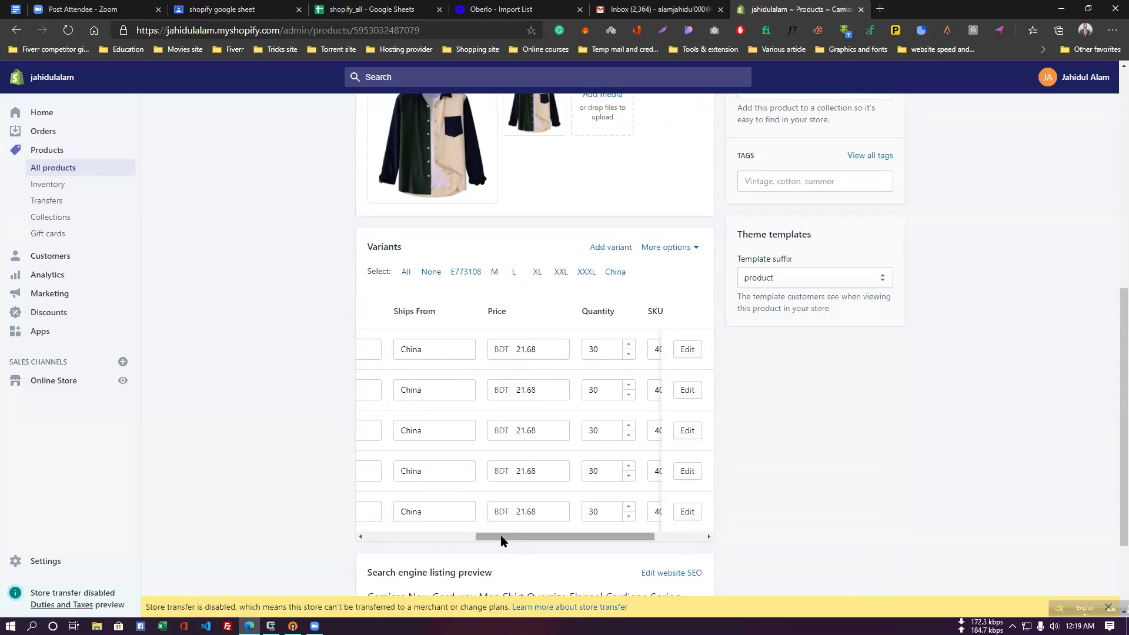
drag(502, 540, 392, 540)
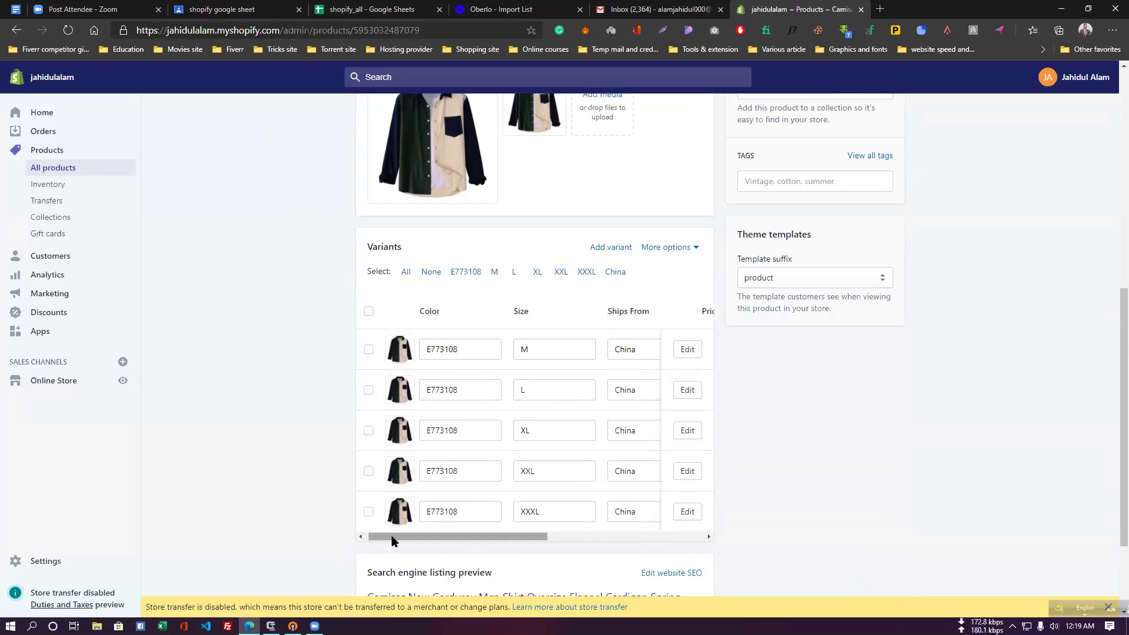
scroll(839, 436, up, 5)
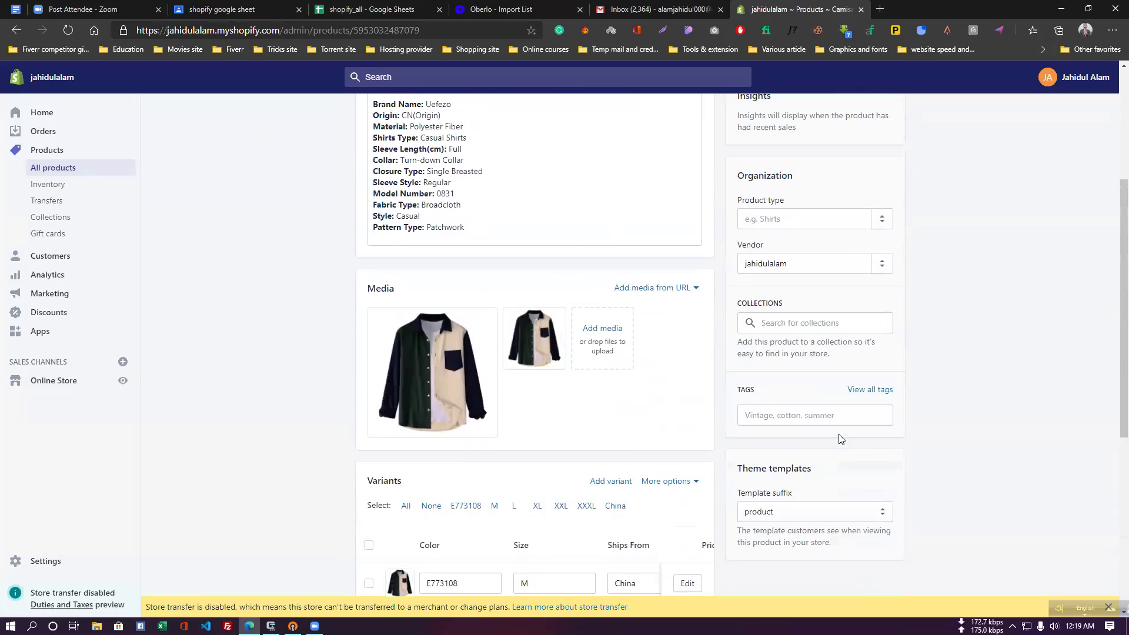
scroll(685, 449, down, 4)
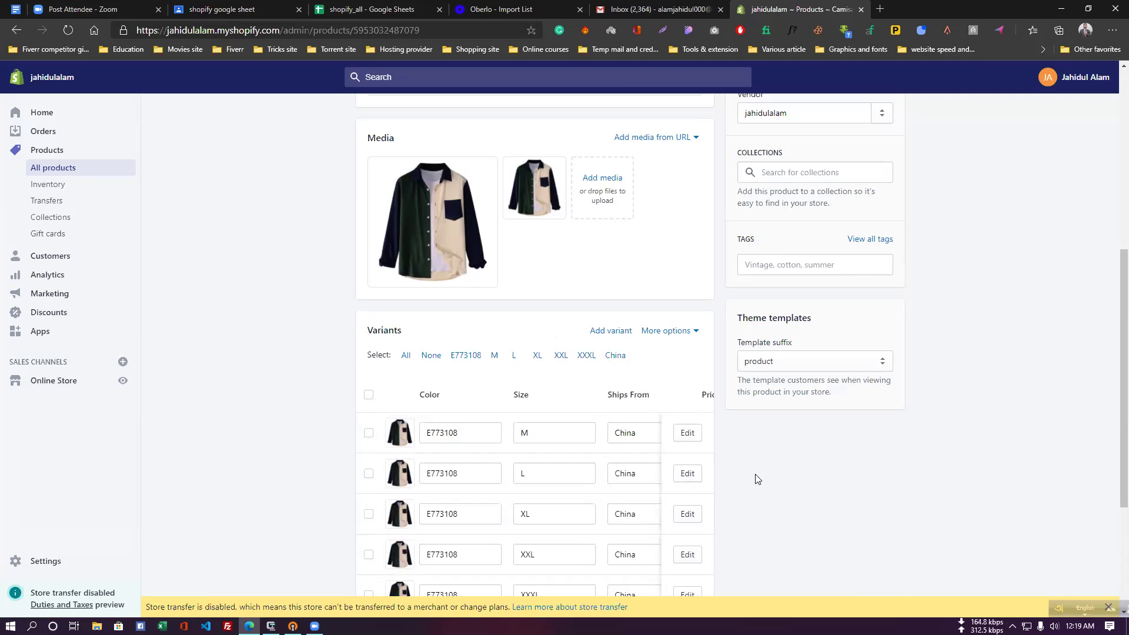
scroll(756, 478, up, 2)
scroll(757, 478, down, 6)
scroll(758, 479, up, 8)
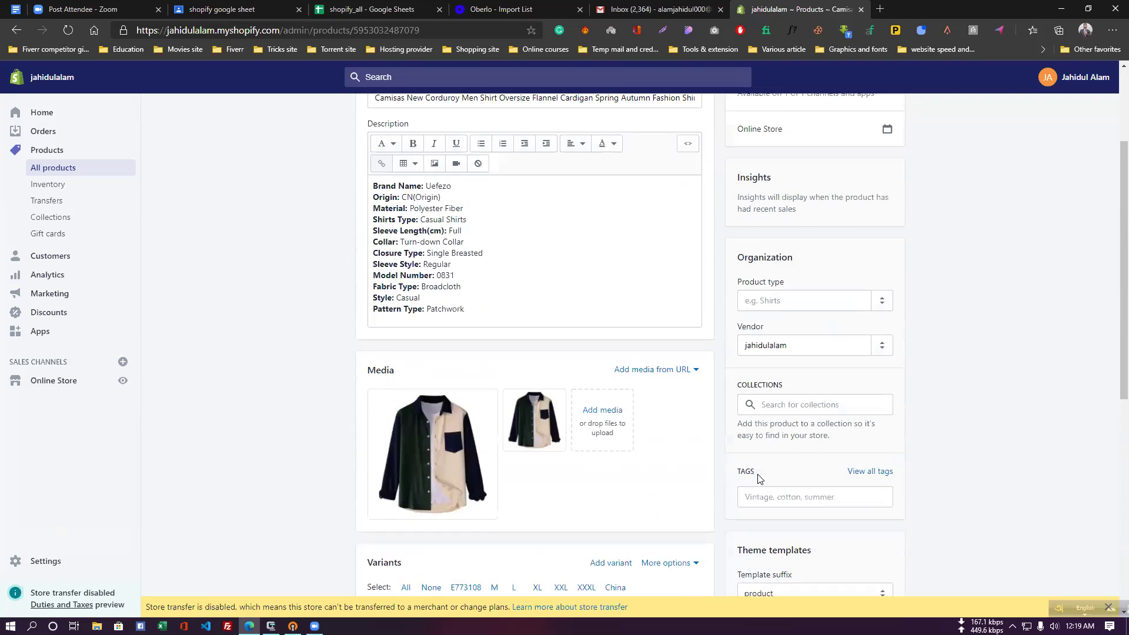
scroll(758, 479, up, 3)
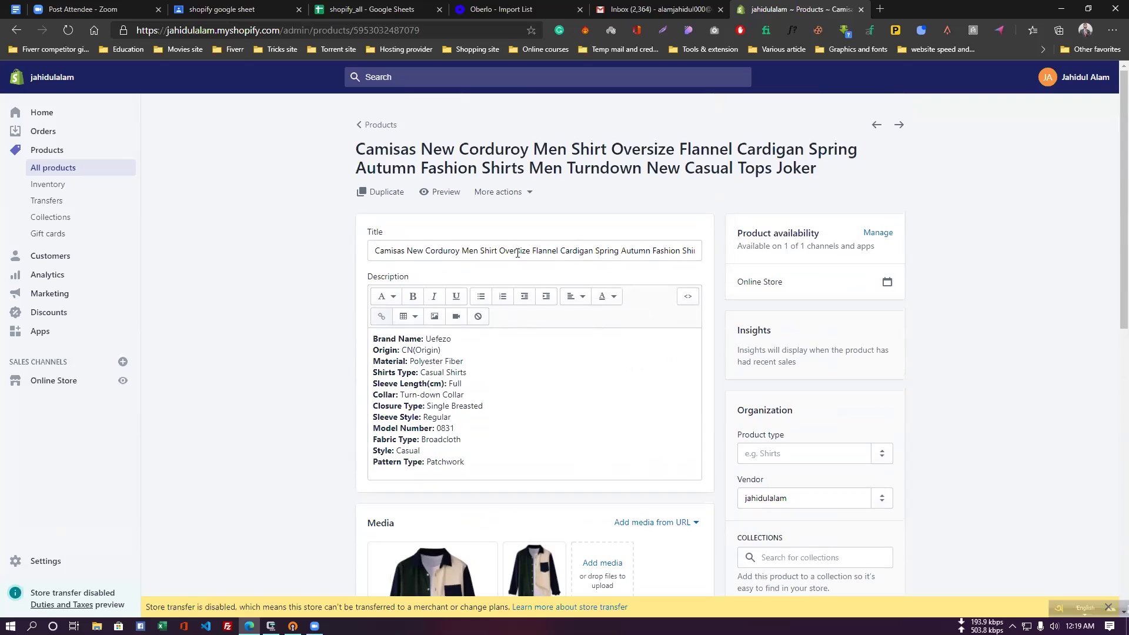
drag(501, 250, 808, 274)
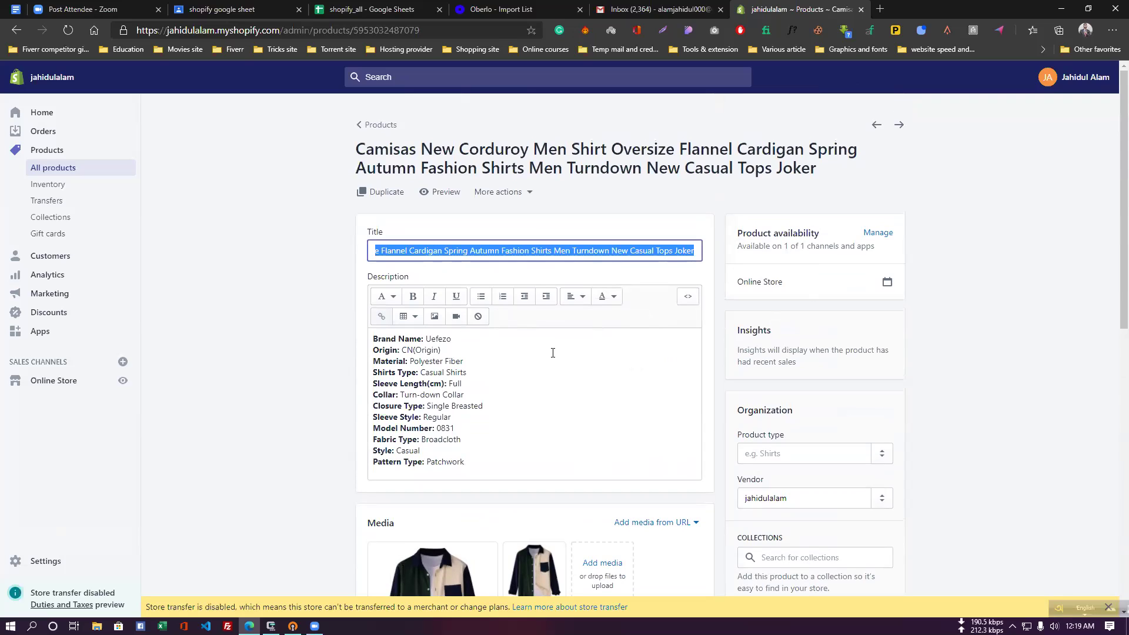
Shorten the title to 'Camisas New Corduroy Men Shirt' and save.
click(443, 251)
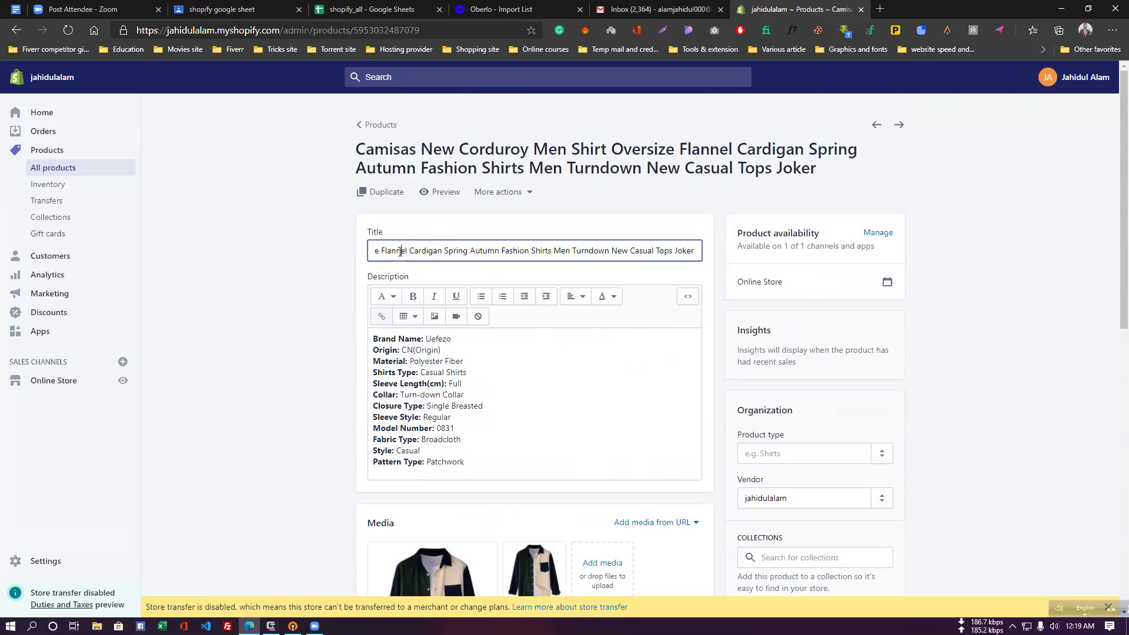
drag(400, 251, 248, 266)
click(609, 334)
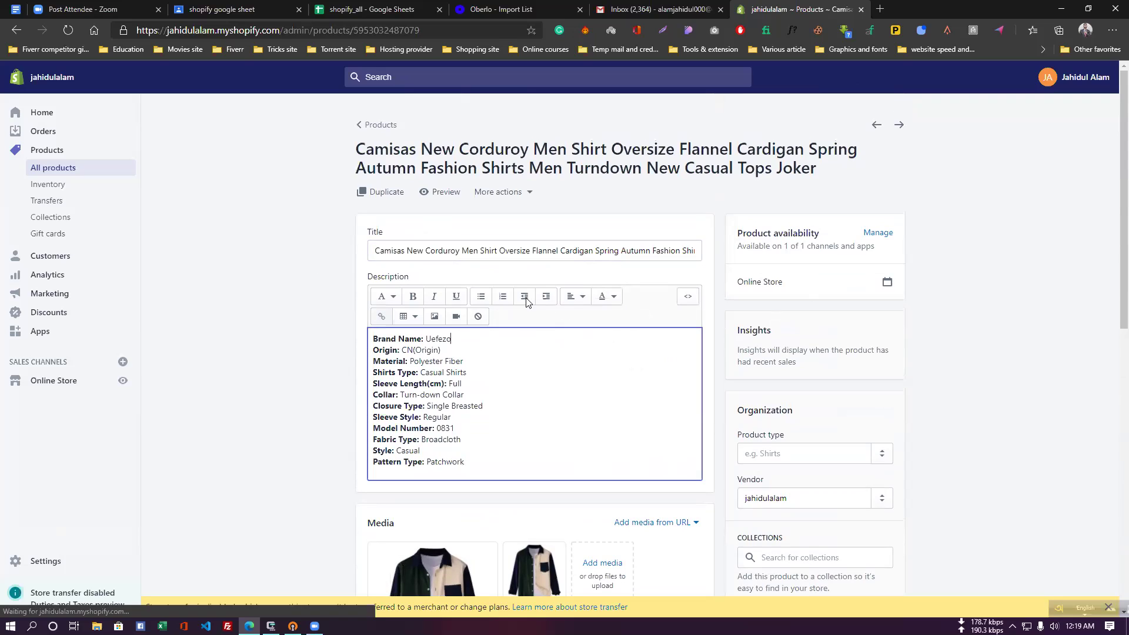
shift+click(501, 252)
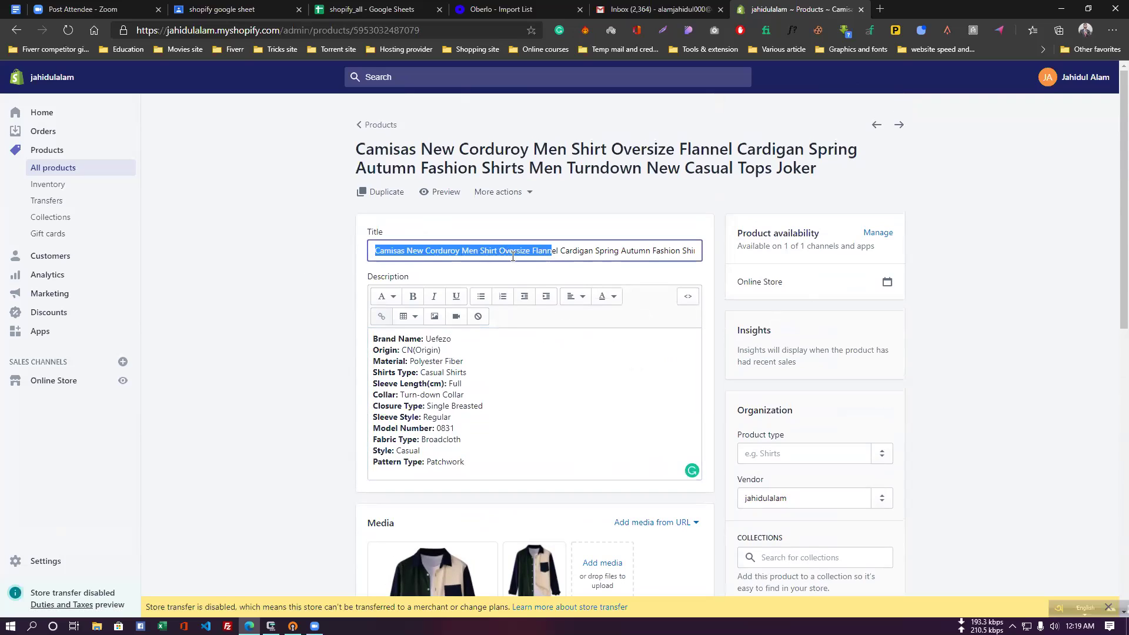
click(505, 253)
triple_click(500, 251)
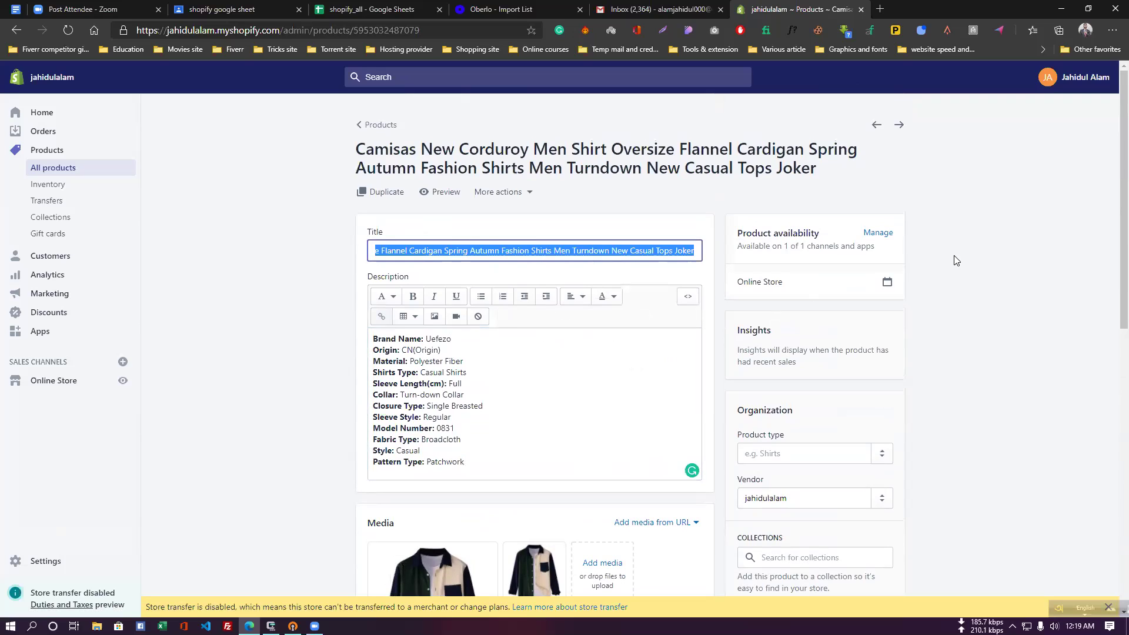
key(BackSpace)
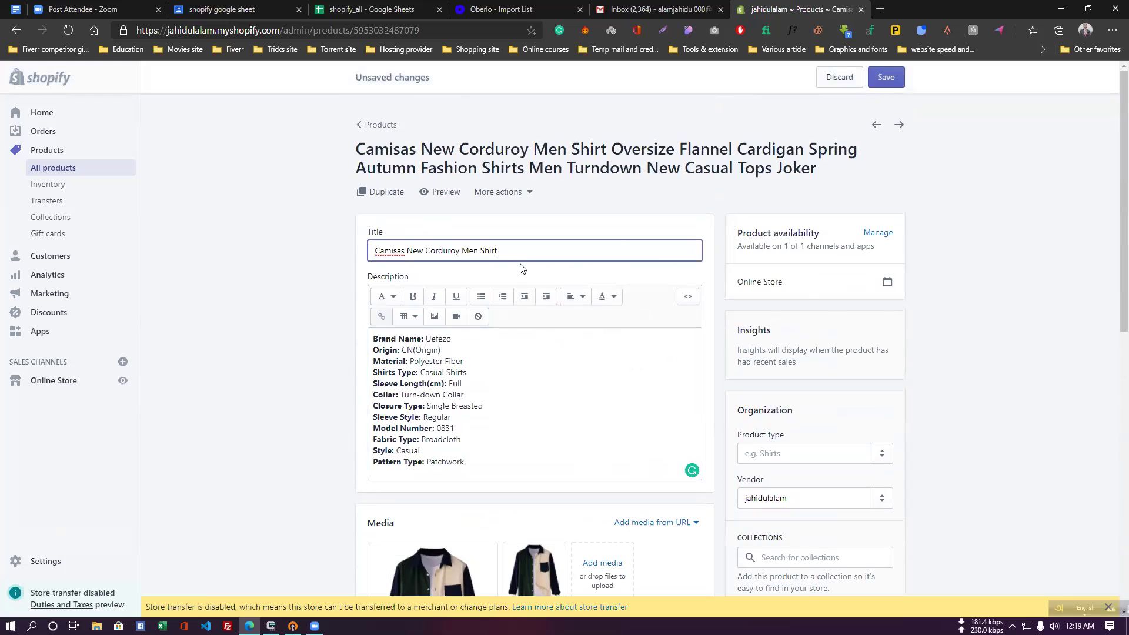
scroll(636, 328, down, 9)
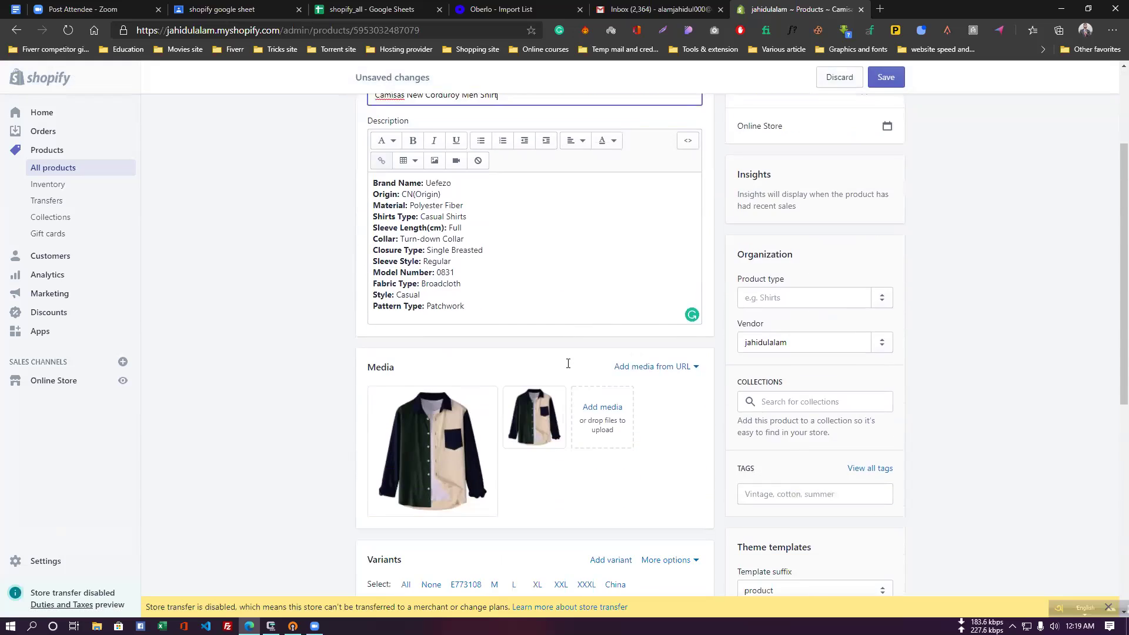
drag(538, 502, 671, 496)
click(895, 87)
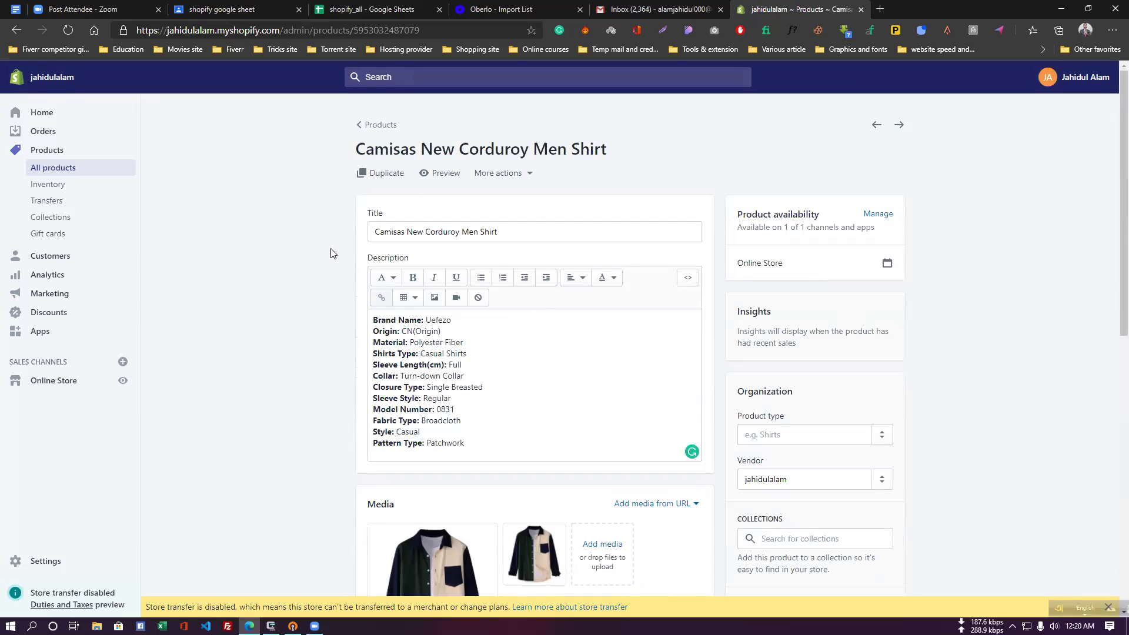
Set the product type to Shirt, add it to the Boys Fashion collection, and save.
scroll(329, 274, down, 4)
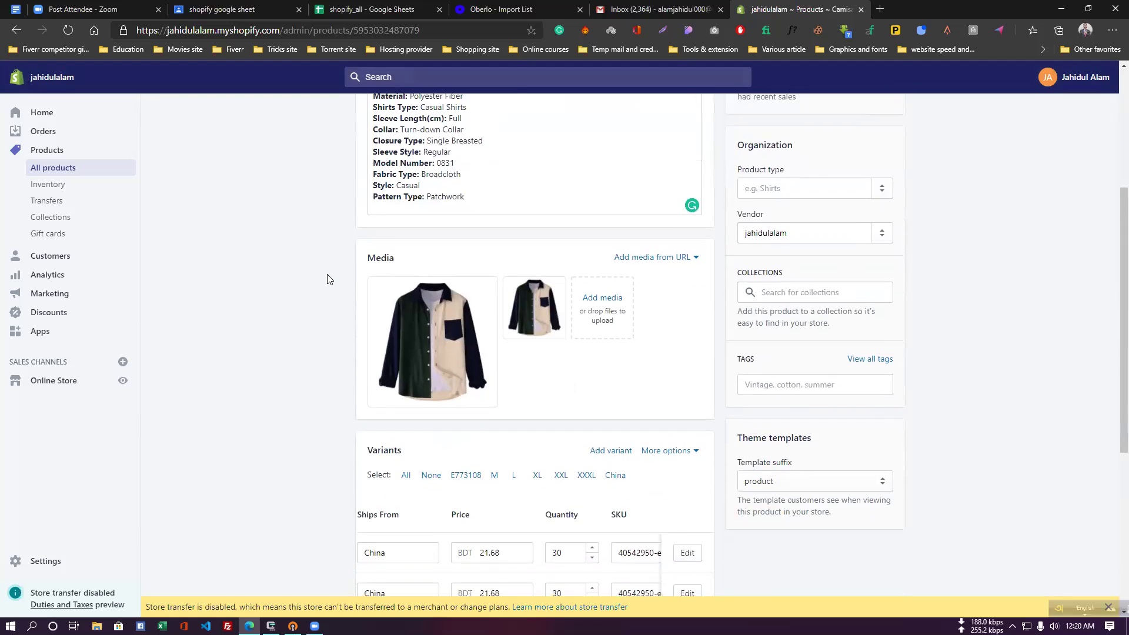
click(813, 187)
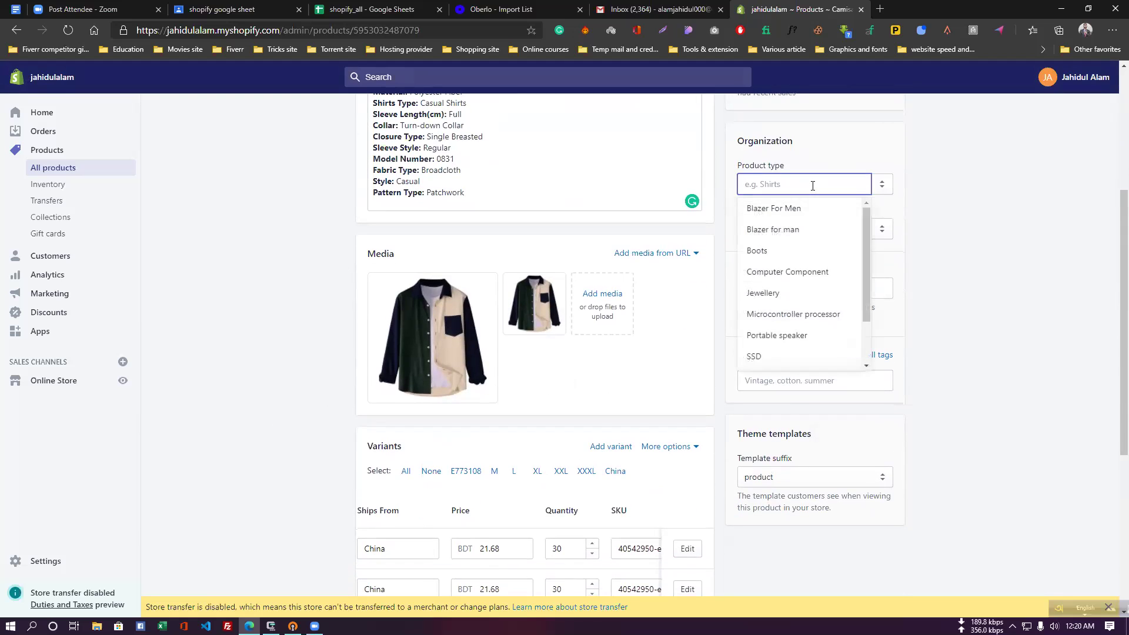
text(Shirt)
click(825, 292)
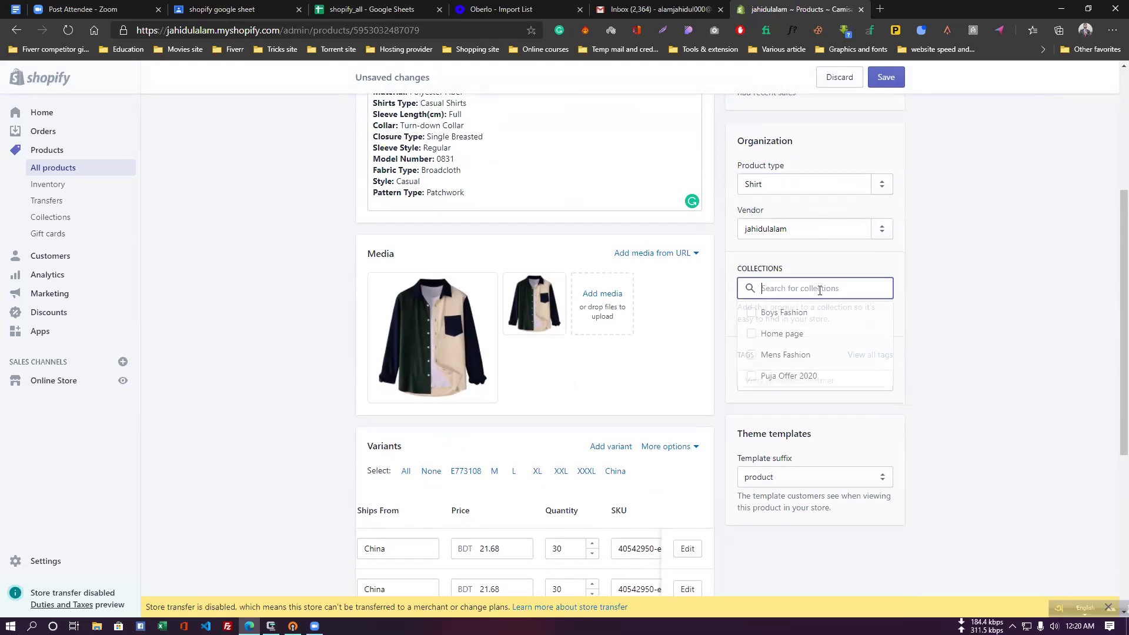
click(800, 319)
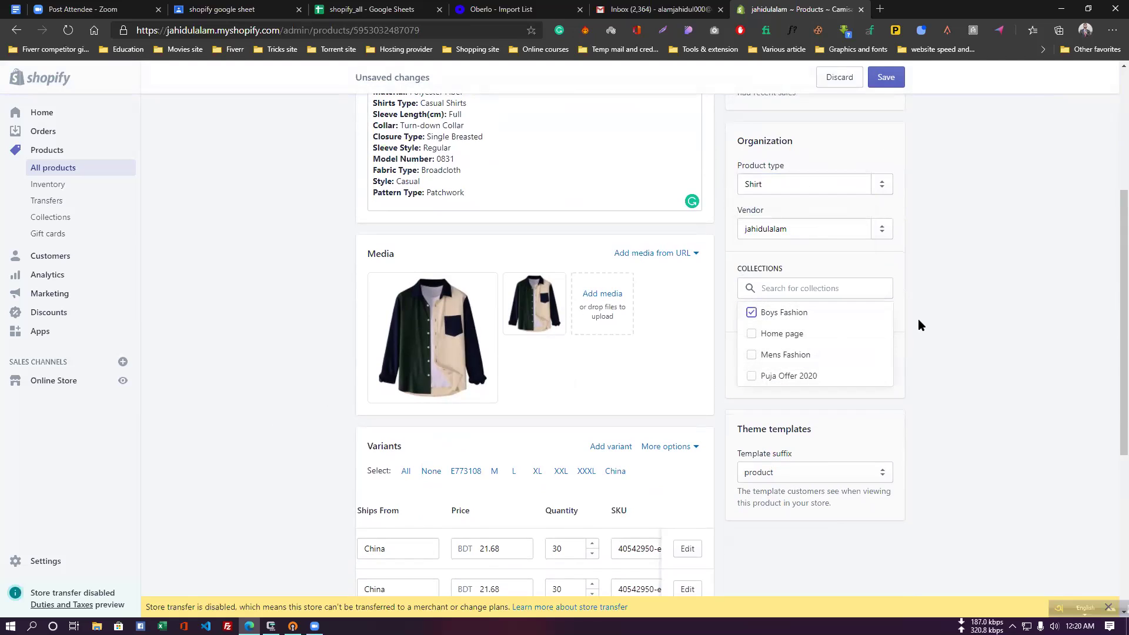
click(982, 390)
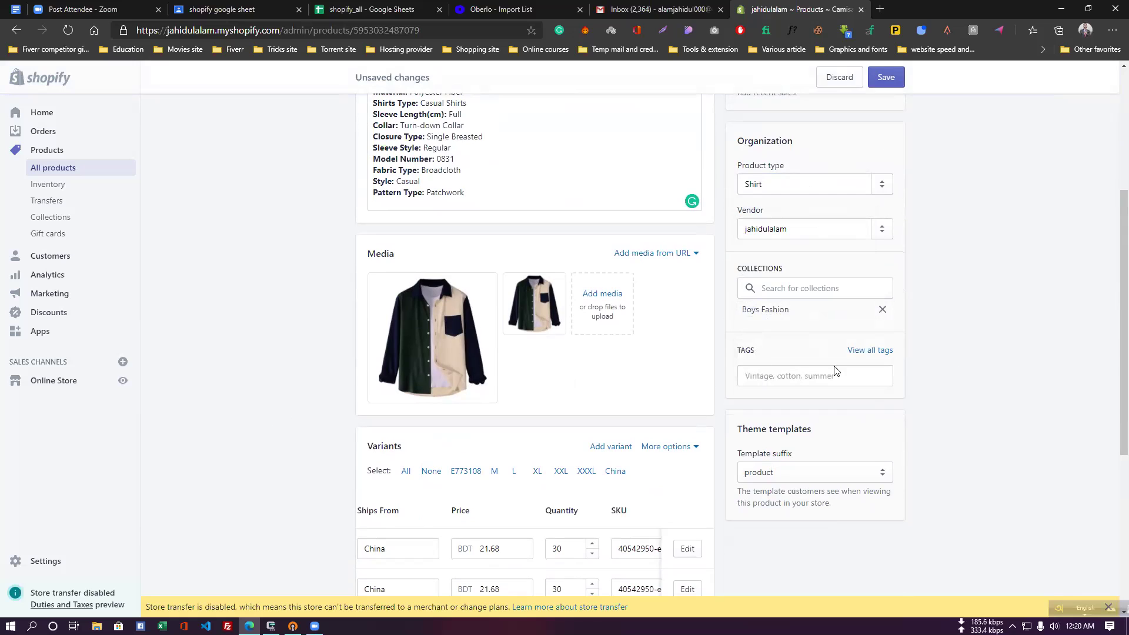
click(885, 78)
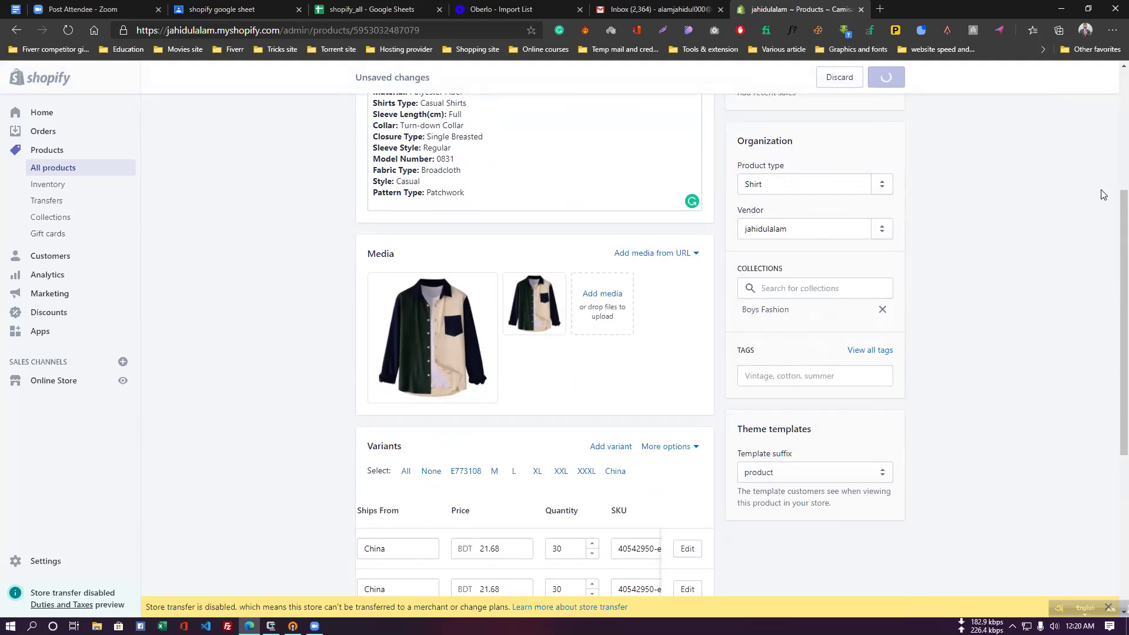
scroll(413, 340, down, 5)
scroll(414, 341, up, 5)
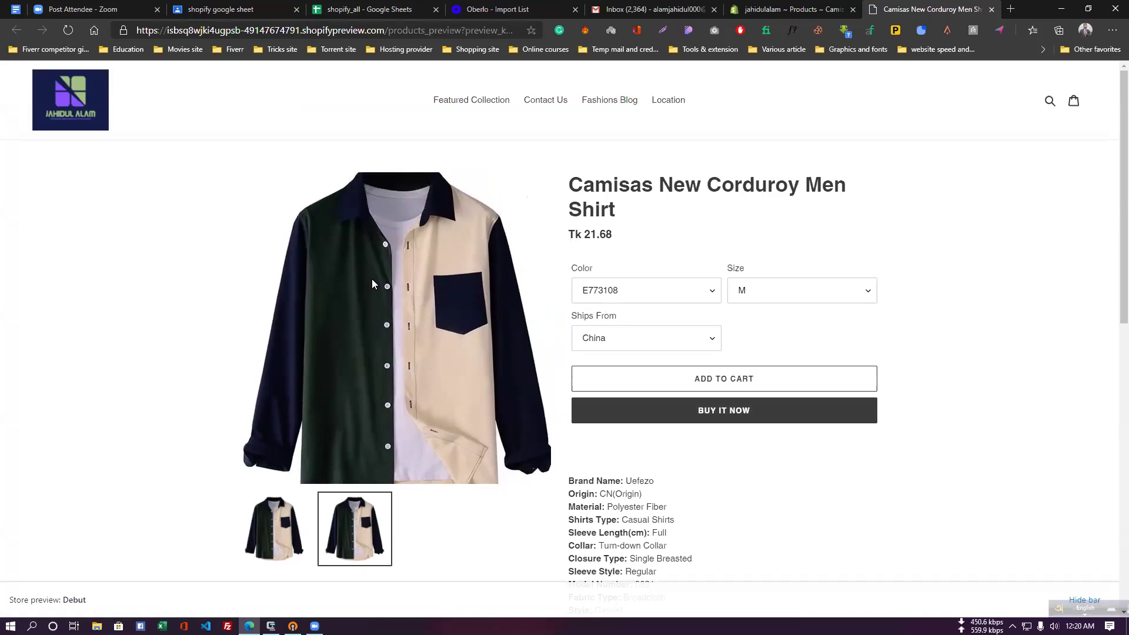
click(274, 528)
click(713, 290)
click(796, 290)
click(798, 289)
click(742, 310)
click(661, 335)
click(685, 358)
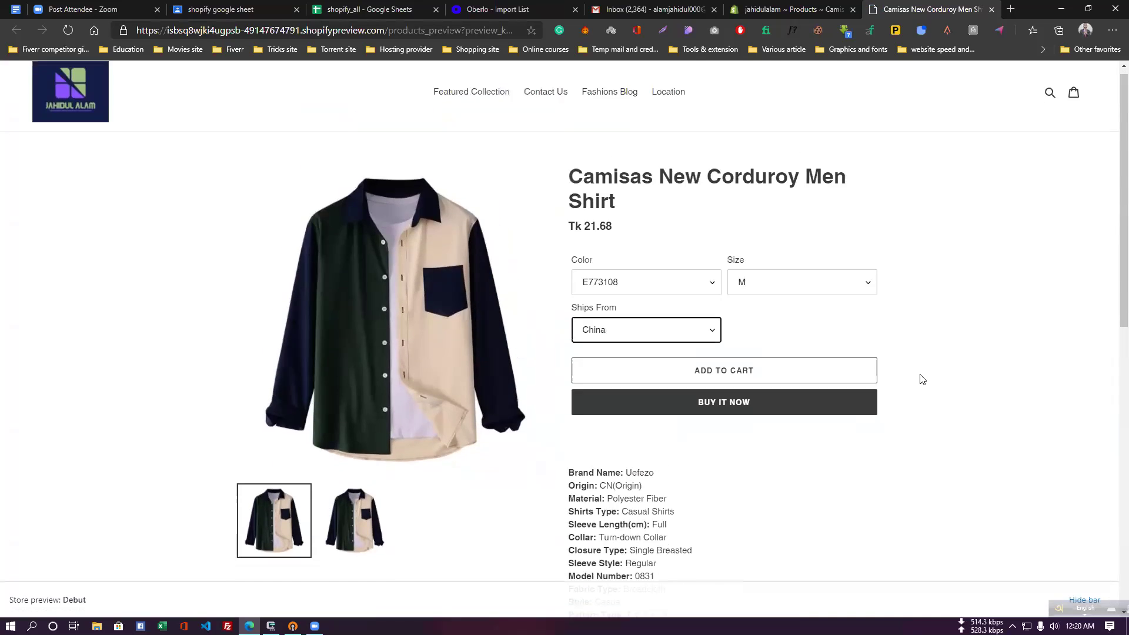
scroll(924, 378, down, 9)
scroll(930, 370, up, 9)
scroll(931, 361, up, 1)
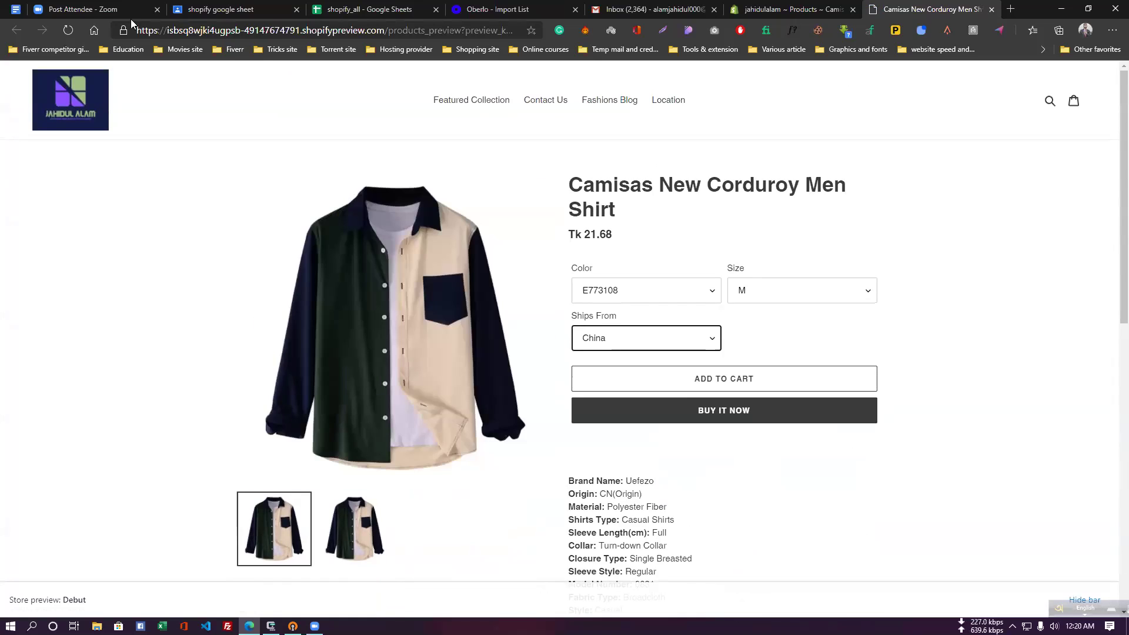
click(788, 8)
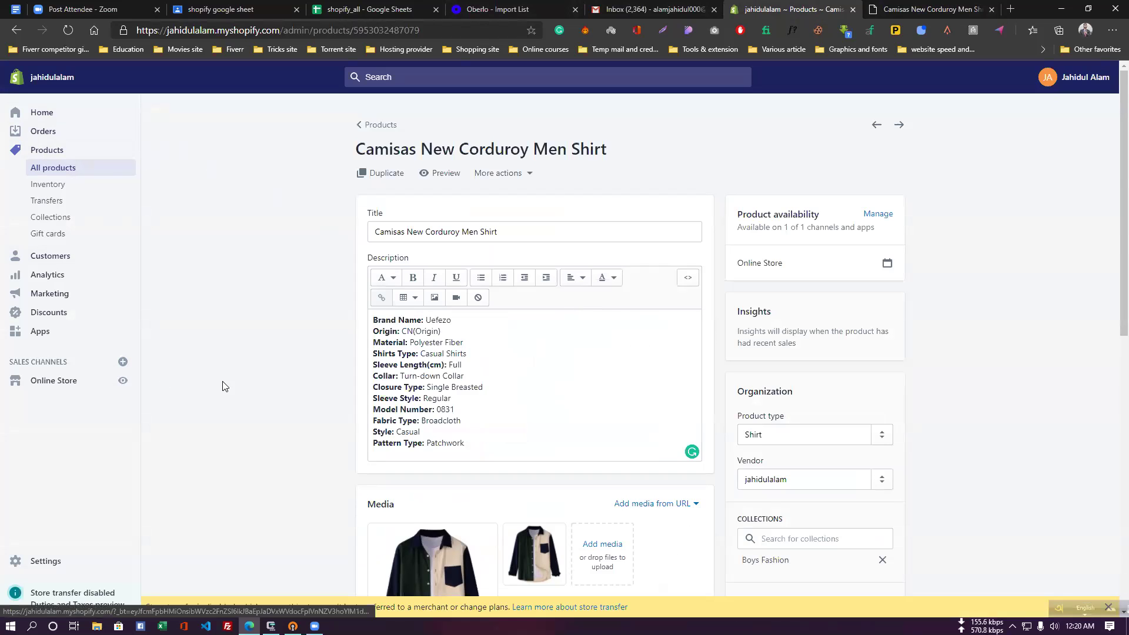
scroll(224, 386, down, 5)
scroll(227, 386, down, 2)
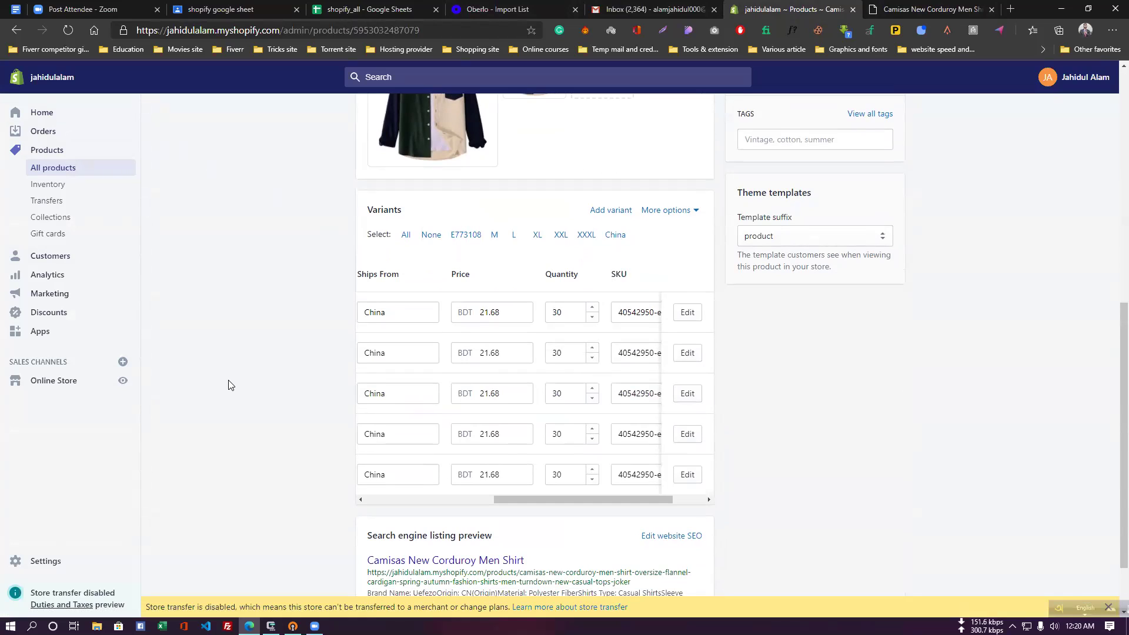
scroll(247, 422, up, 3)
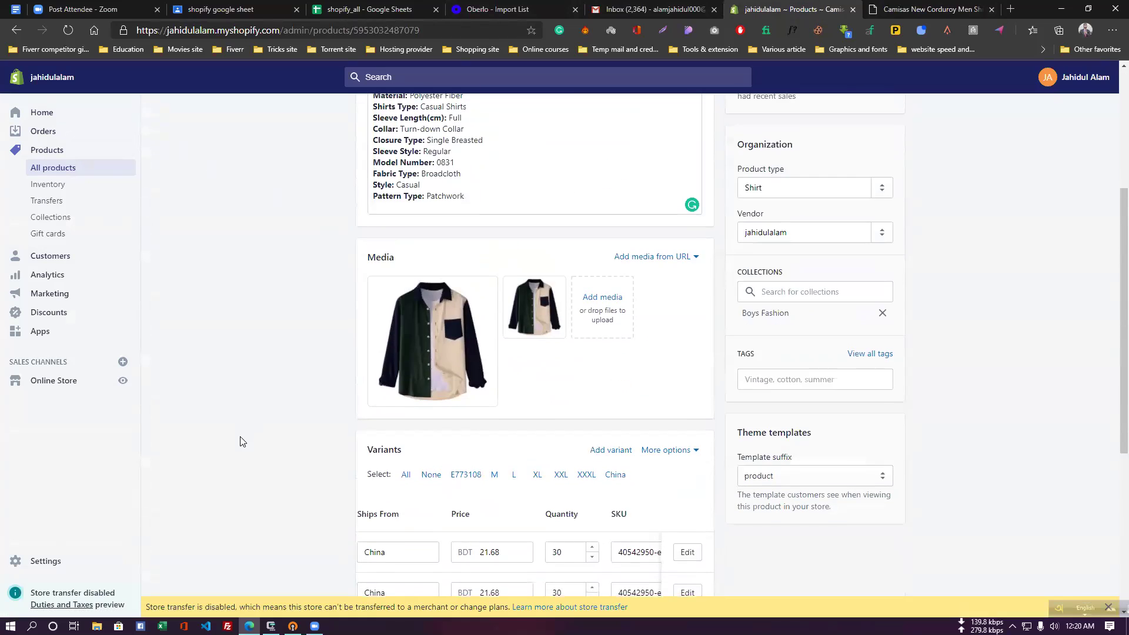
scroll(240, 442, up, 4)
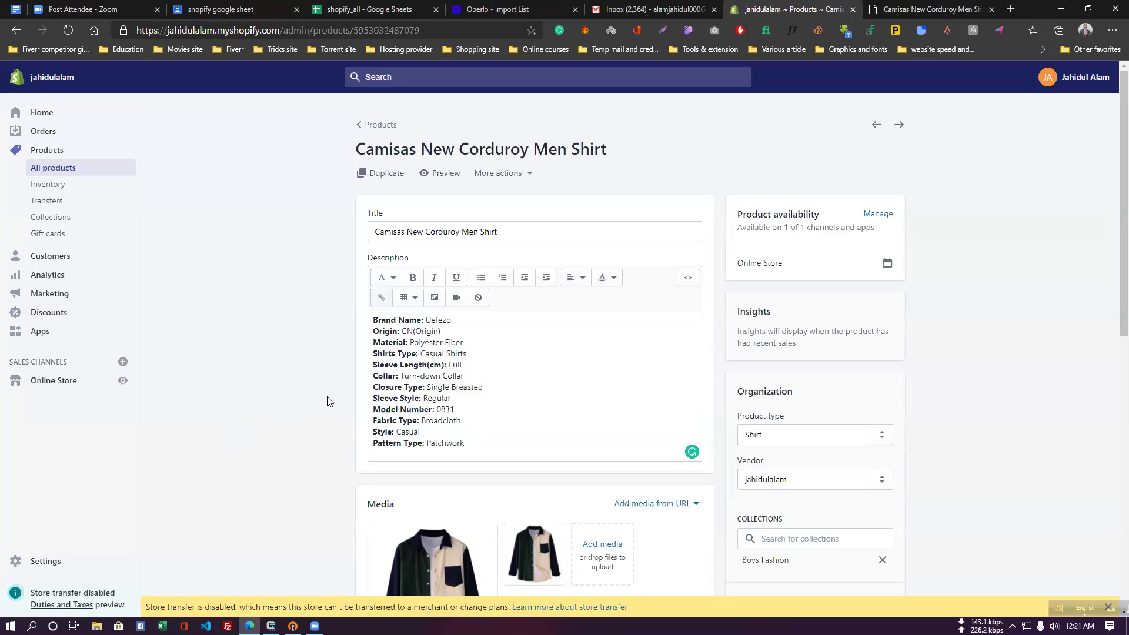
scroll(554, 363, down, 2)
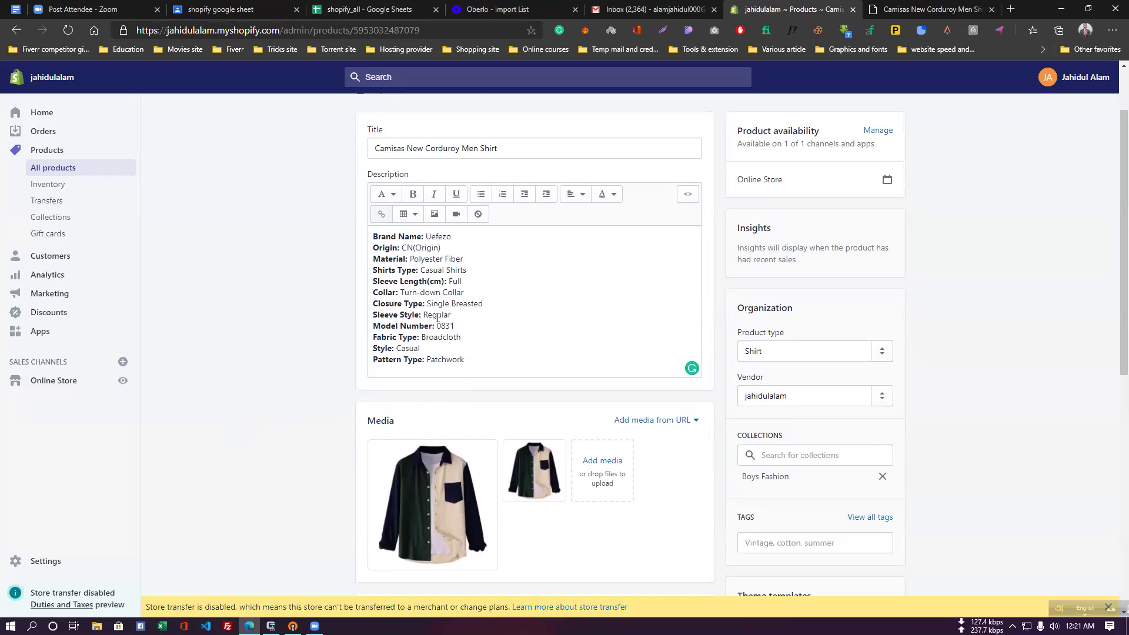
scroll(280, 254, down, 8)
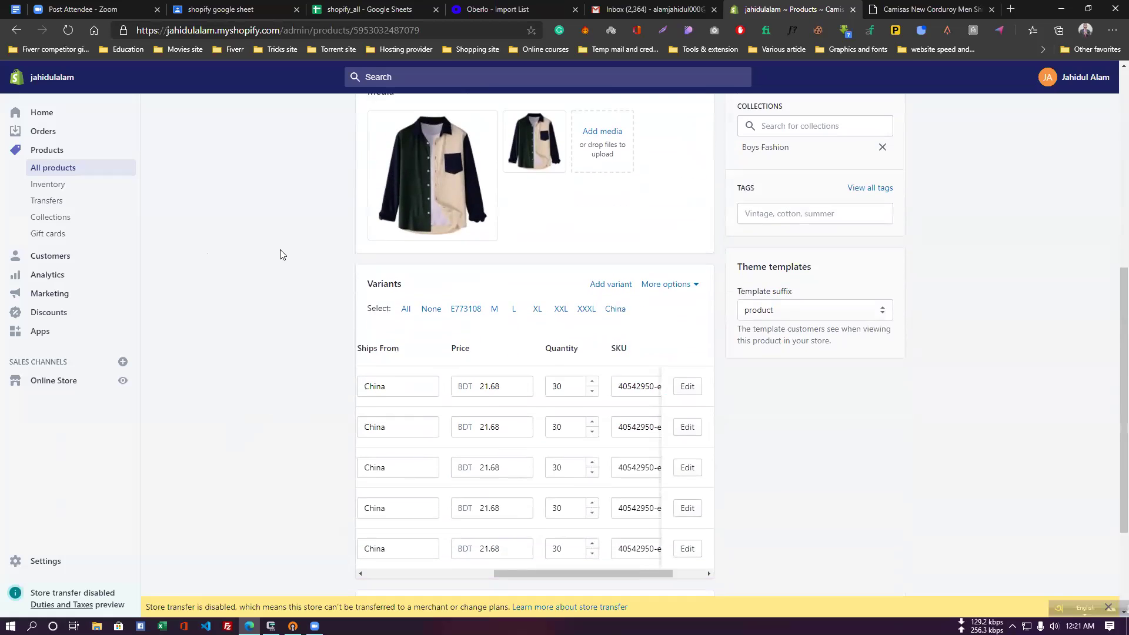
scroll(280, 254, up, 5)
scroll(281, 254, up, 5)
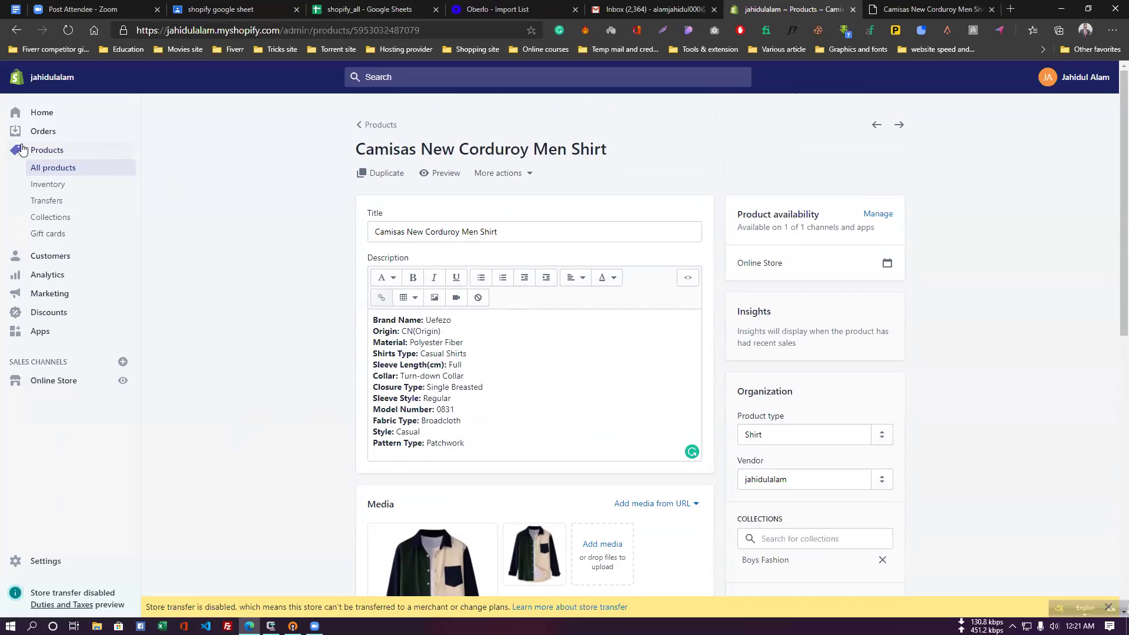
Open the 2020 Autumn corduroy shirt and trim its title to '2020 Autumn Men Shirt Button'.
click(91, 154)
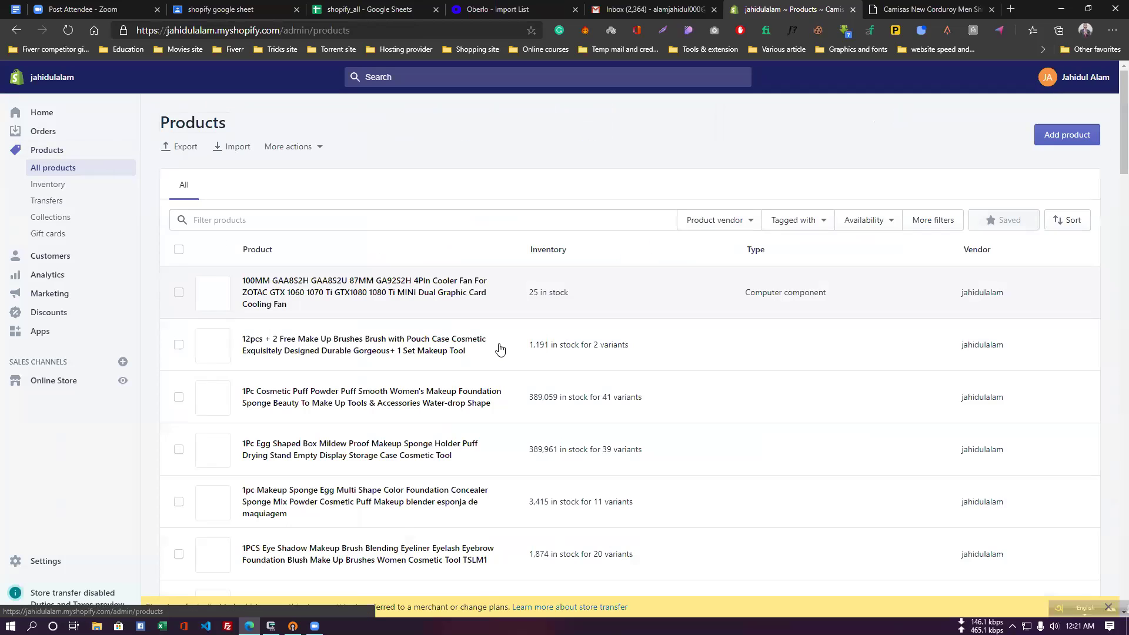
scroll(476, 365, down, 4)
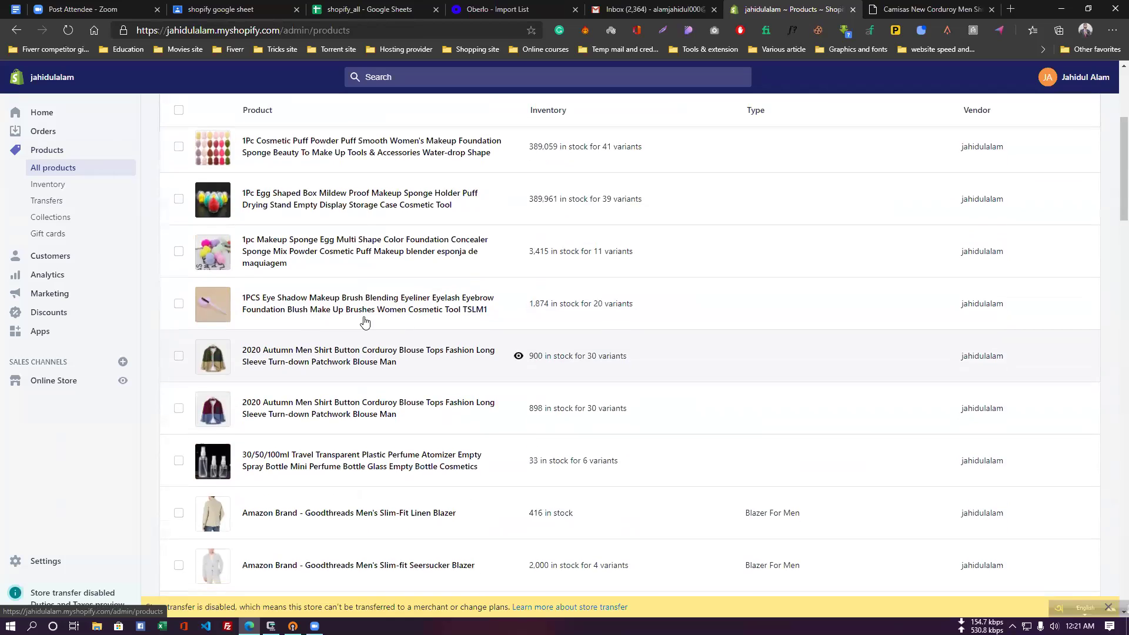
scroll(412, 341, down, 4)
scroll(405, 322, up, 3)
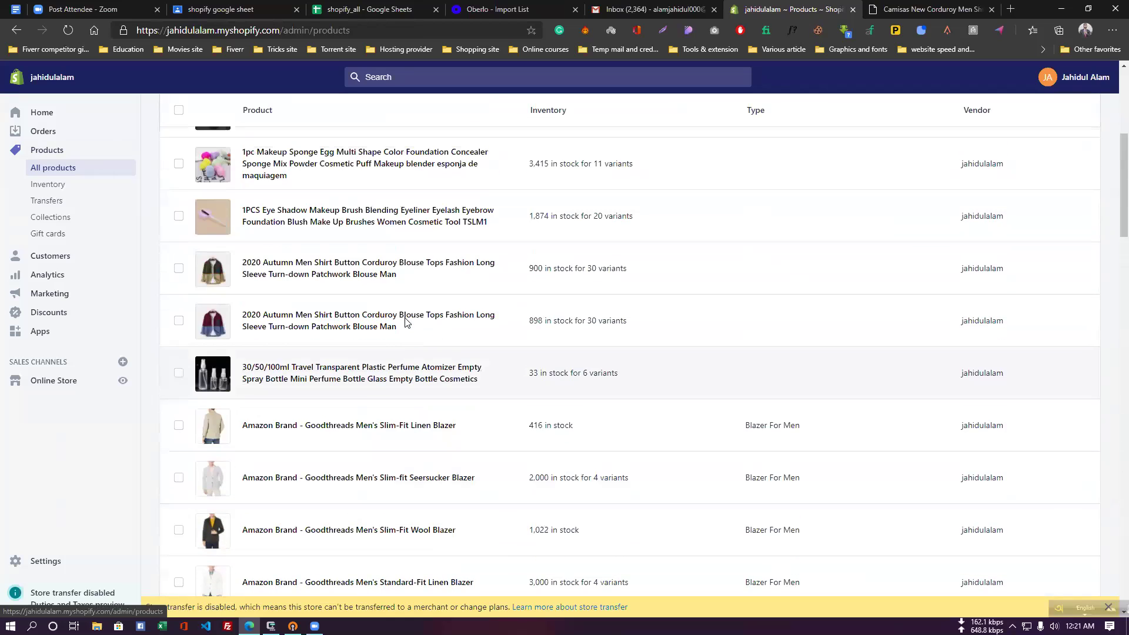
click(405, 323)
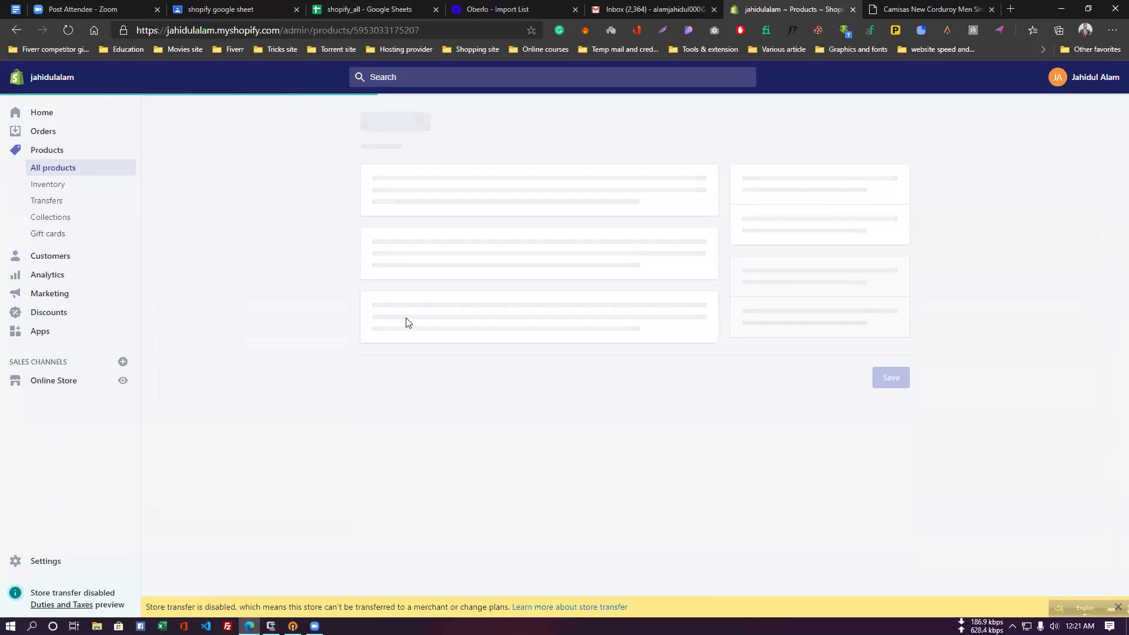
scroll(411, 324, down, 8)
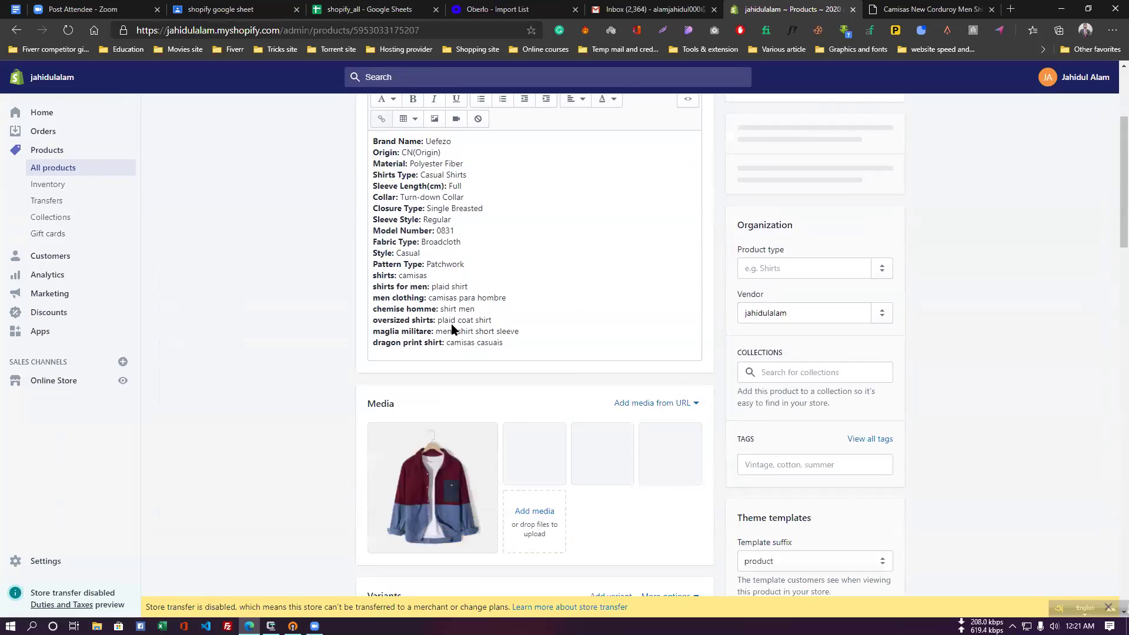
scroll(453, 329, up, 7)
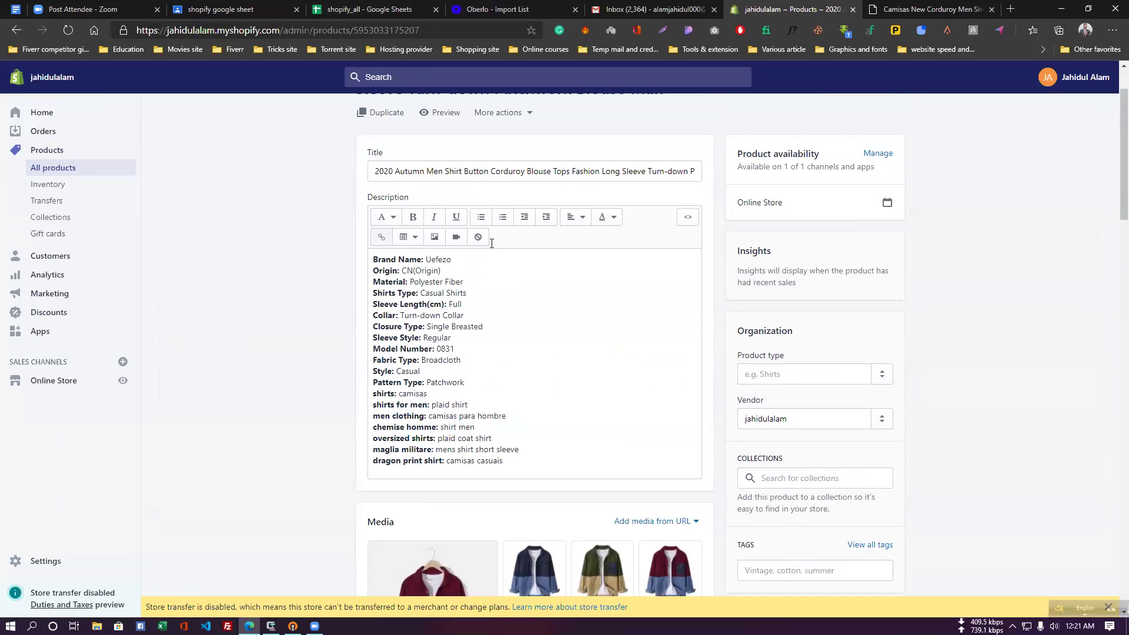
scroll(491, 243, up, 2)
drag(491, 250, 783, 250)
key(BackSpace)
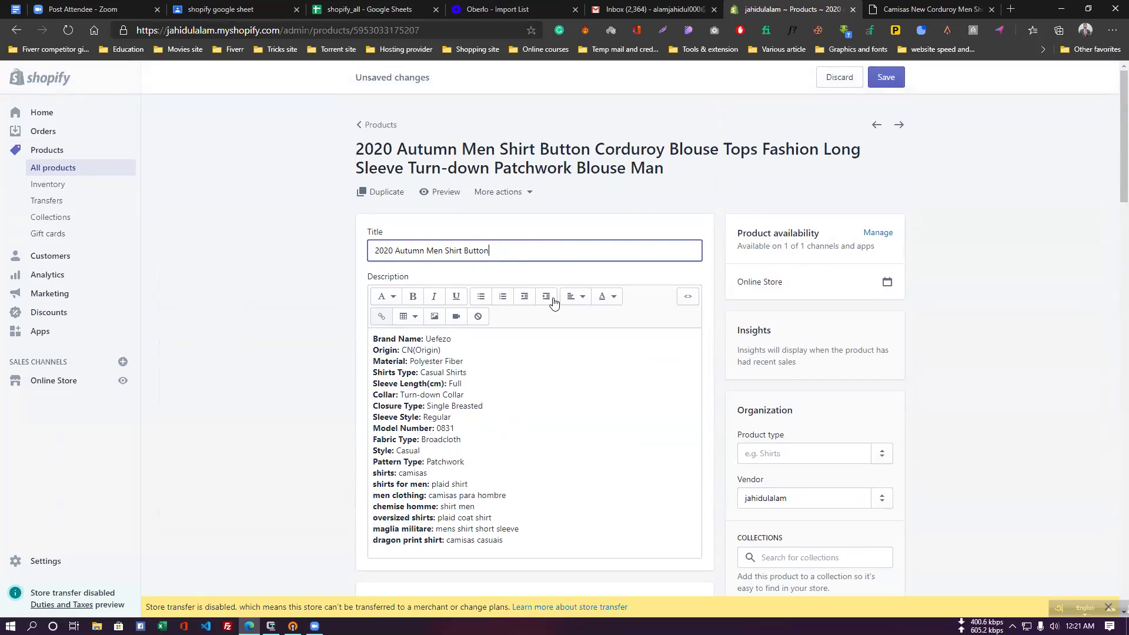
Enter Shirt as the product type.
scroll(613, 252, down, 2)
click(801, 370)
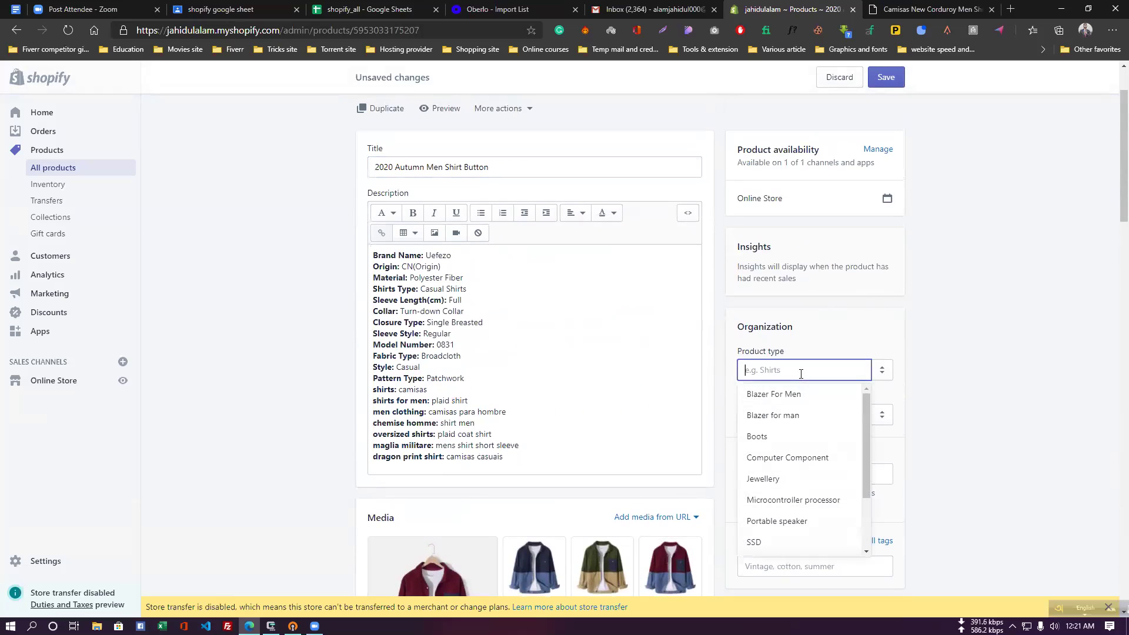
text(Shirt)
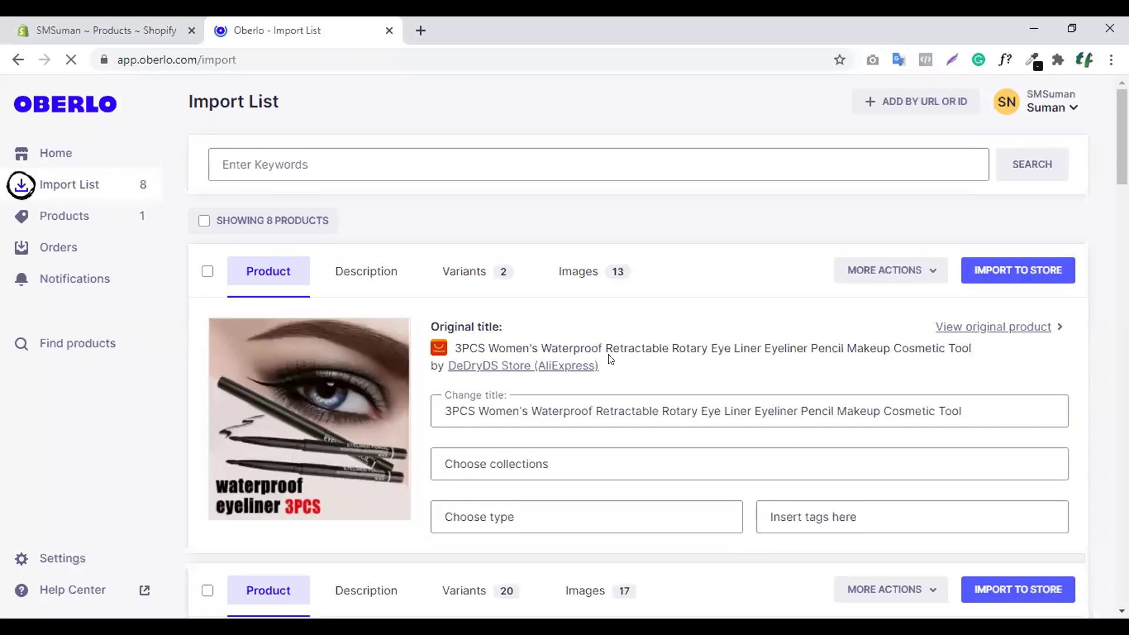
Select all 8 Import List products and push them all to the store, confirming with YES.
click(204, 221)
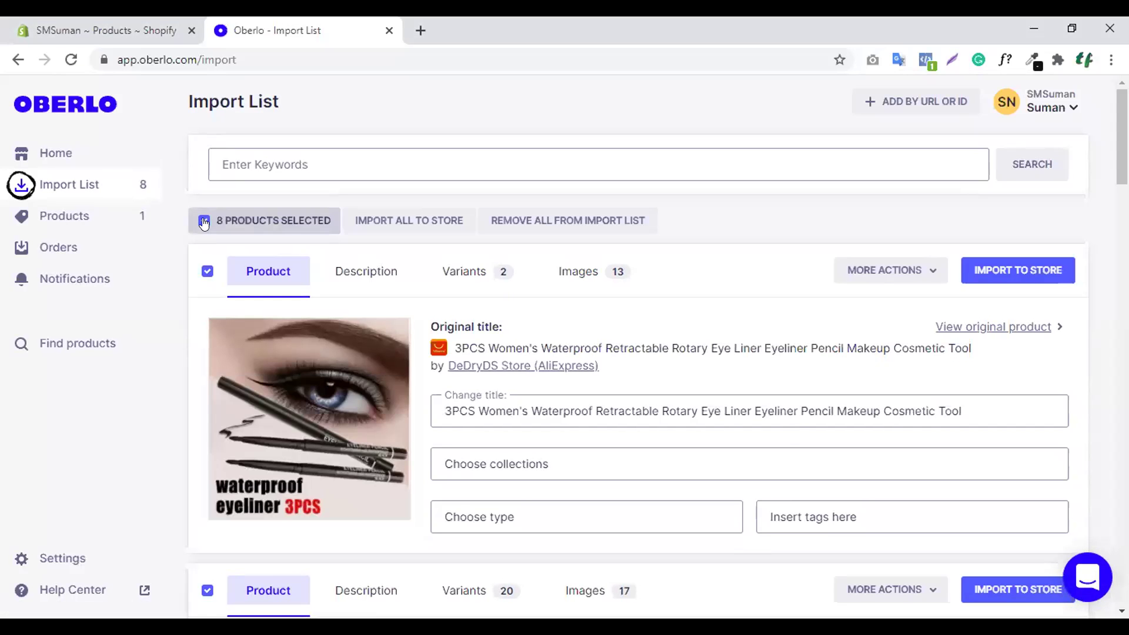
click(1010, 275)
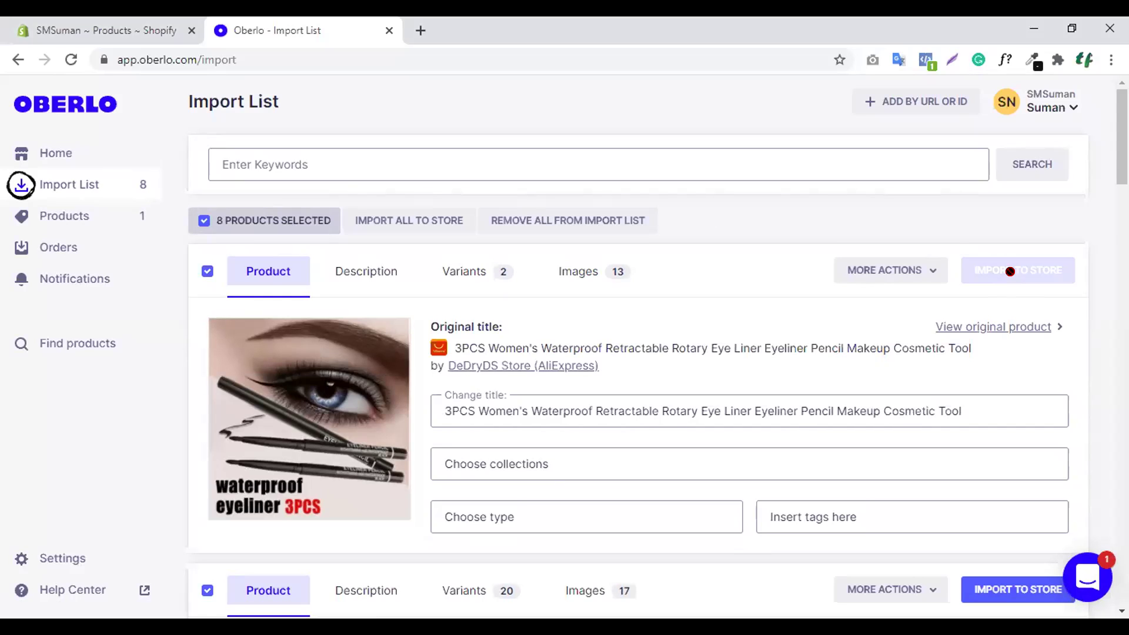
click(405, 226)
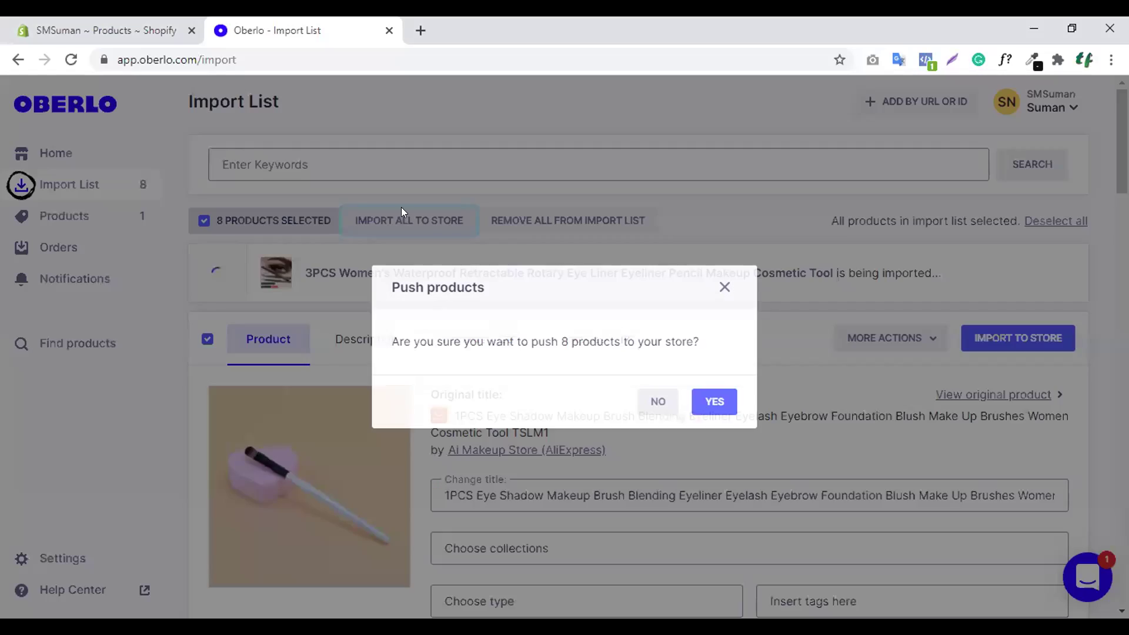
double_click(408, 287)
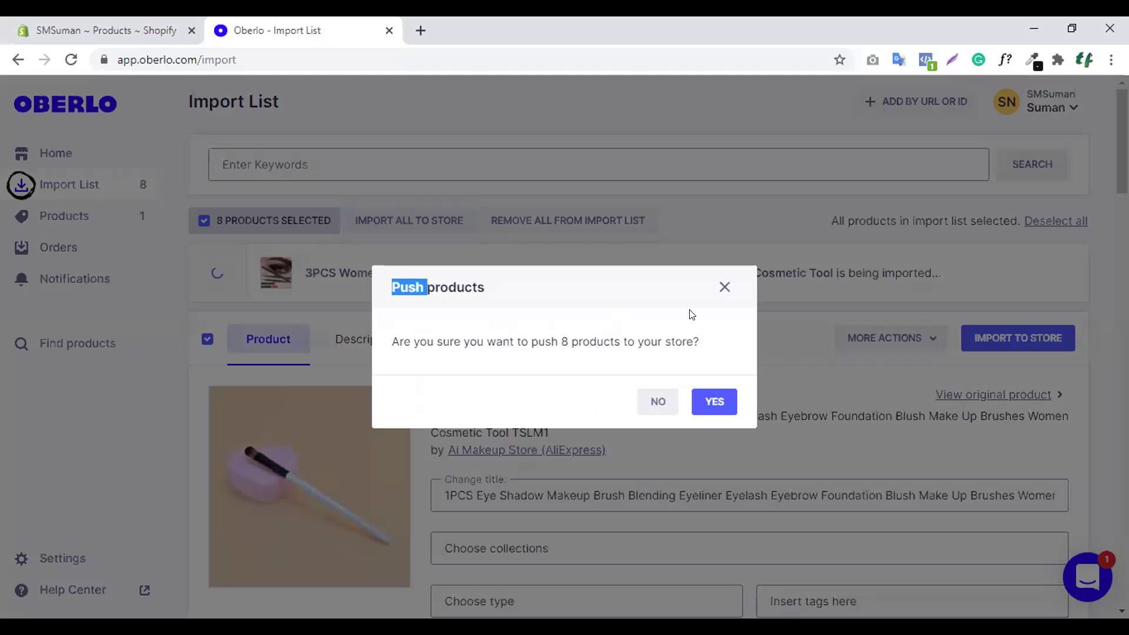
click(723, 287)
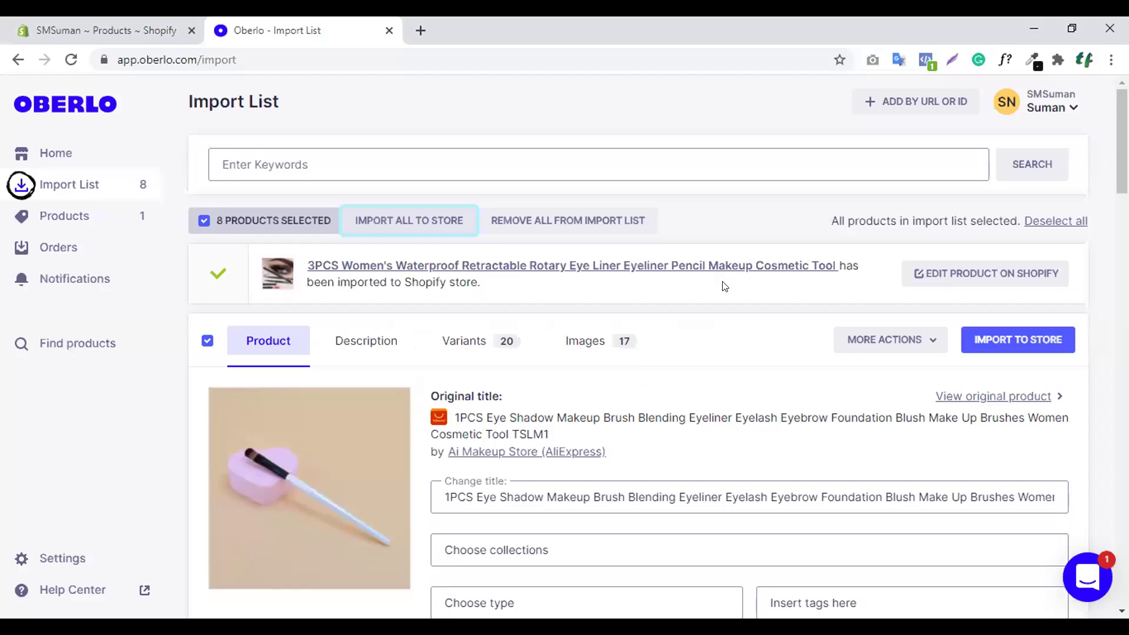
click(373, 205)
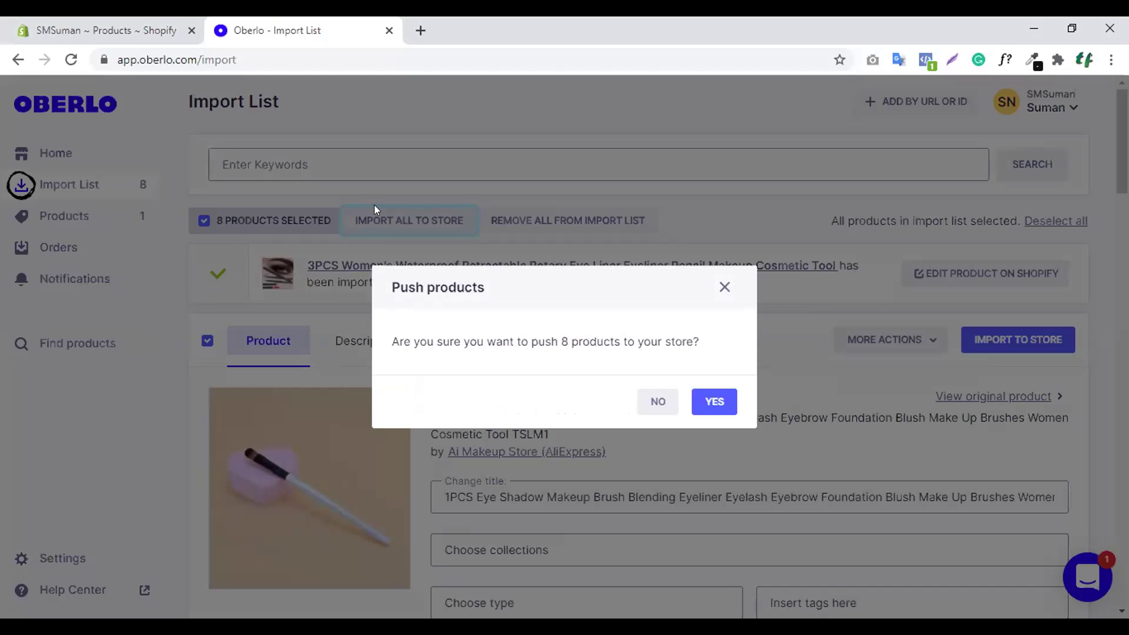
click(697, 390)
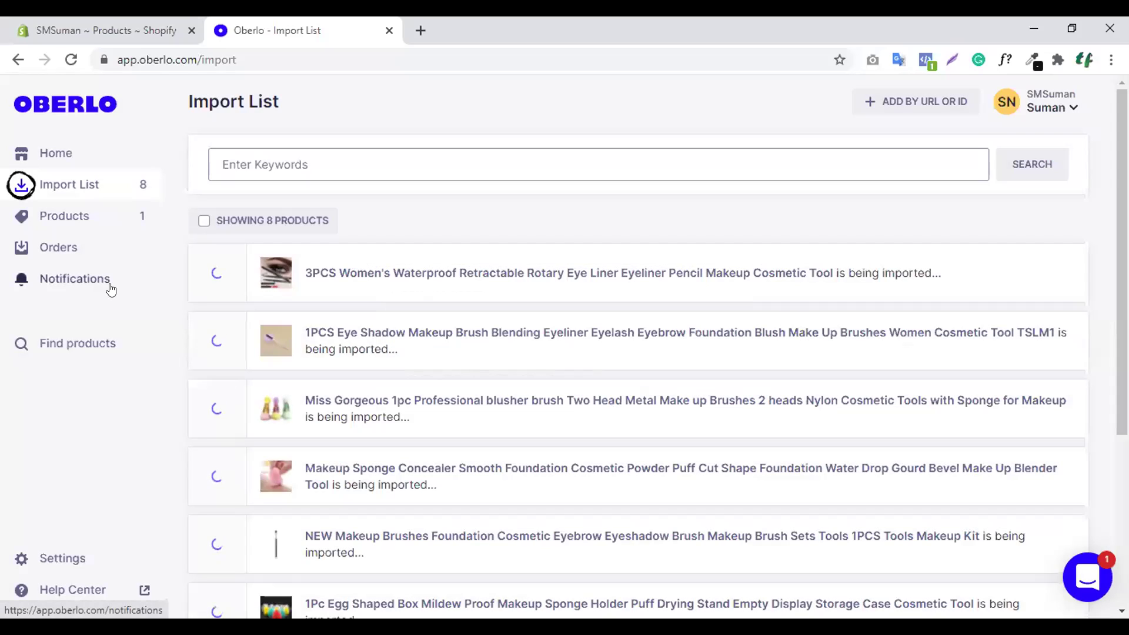
click(72, 566)
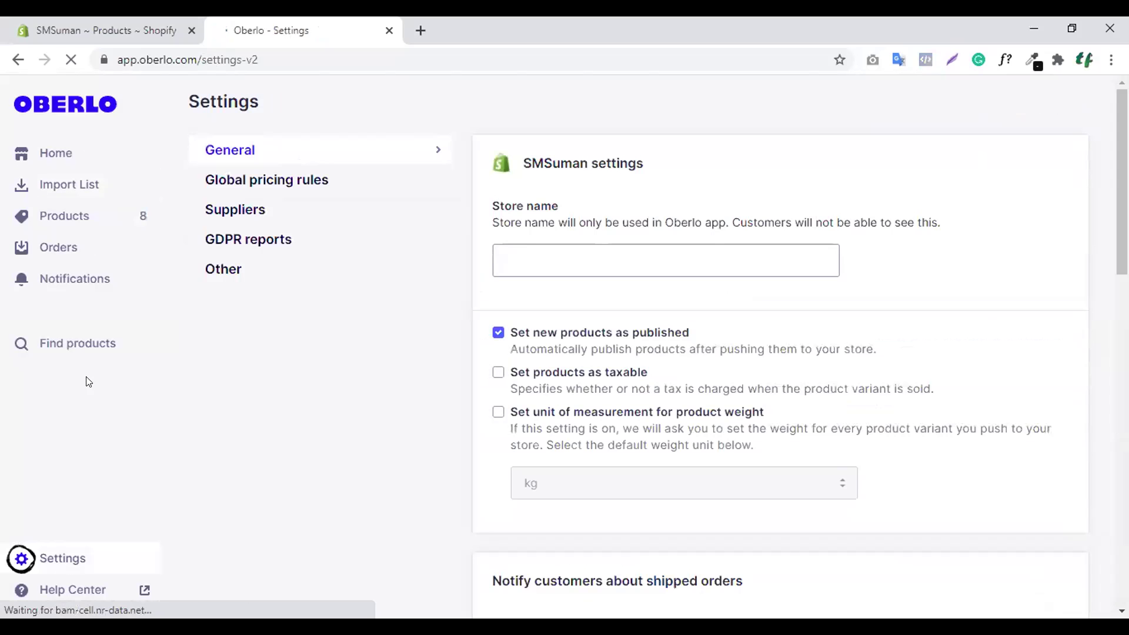
Reload the Shopify Products list and open the egg-shaped makeup sponge holder product.
click(87, 35)
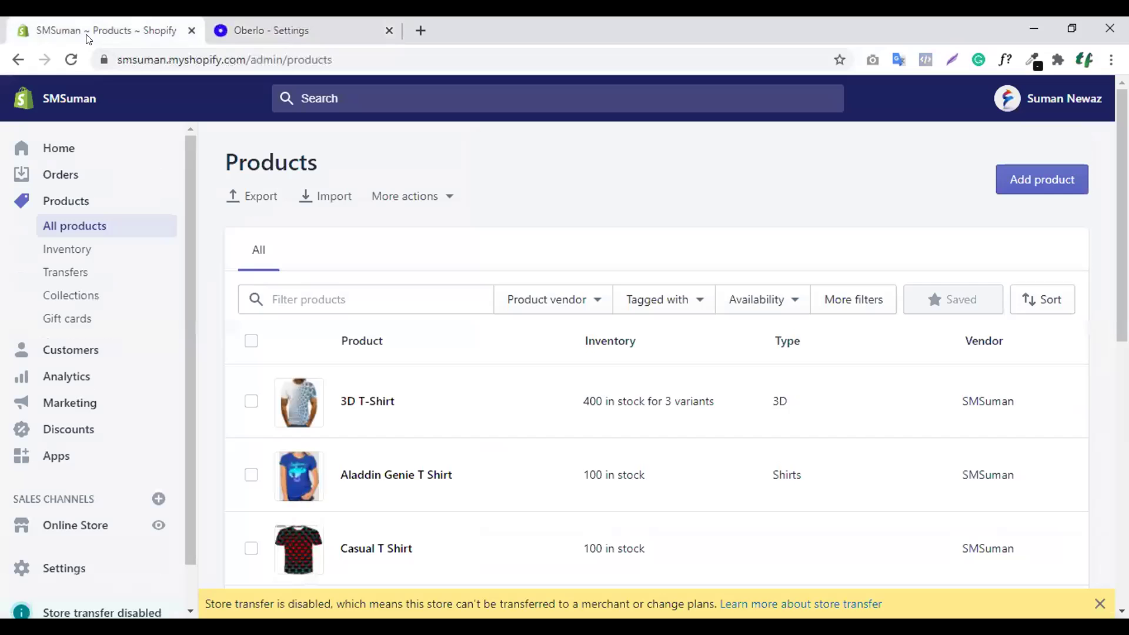
click(70, 58)
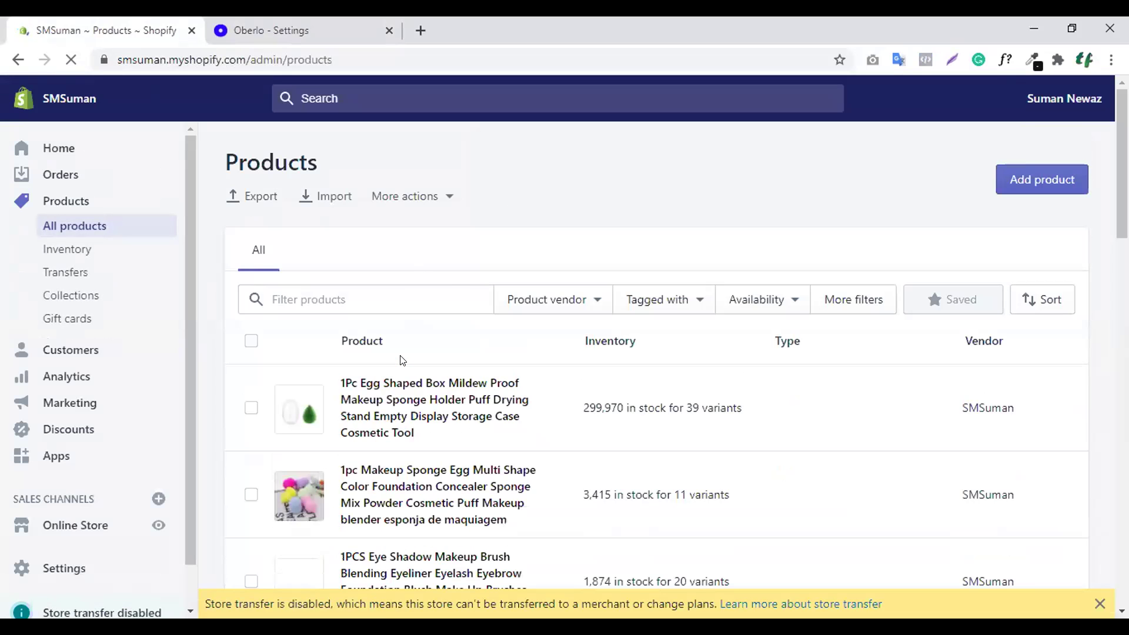
click(388, 411)
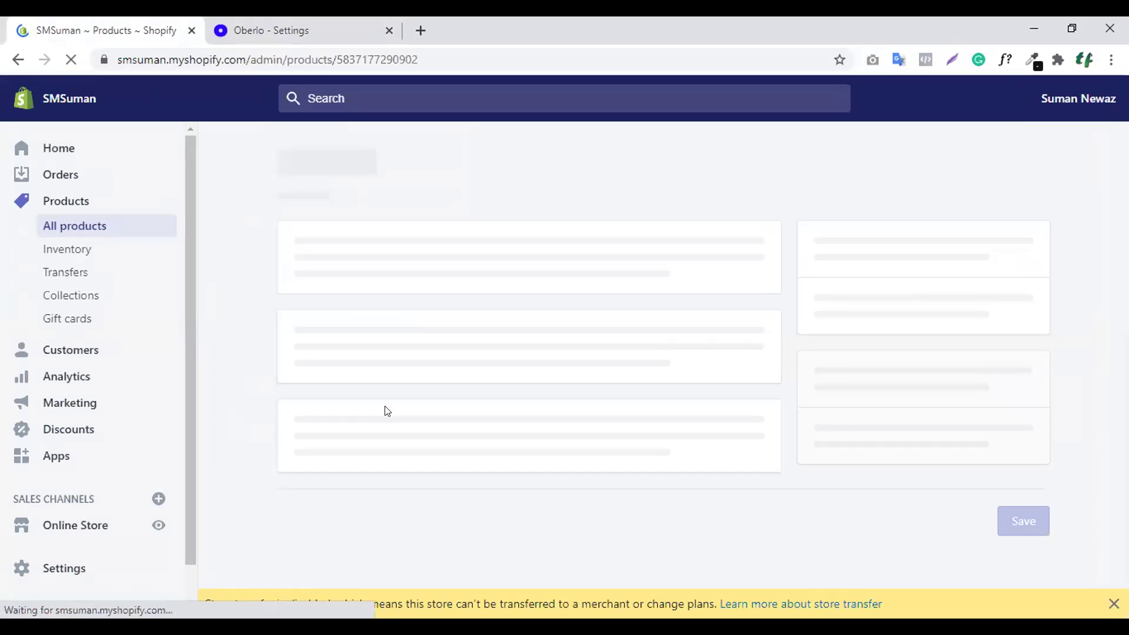
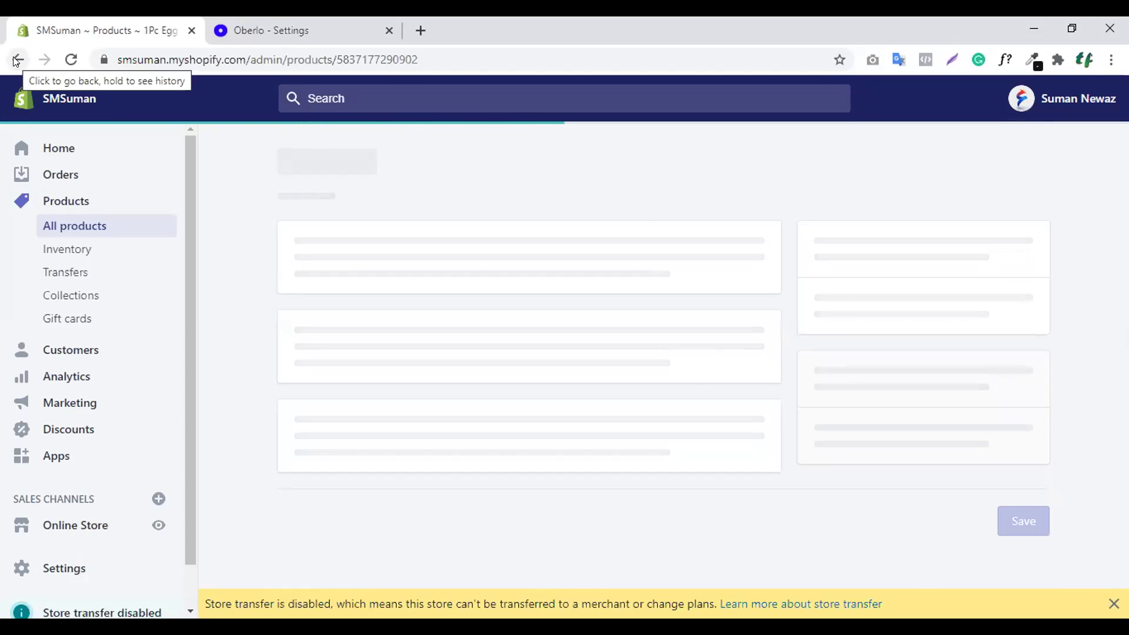
Reload the product page and delete the trailing descriptive words from the title.
click(62, 62)
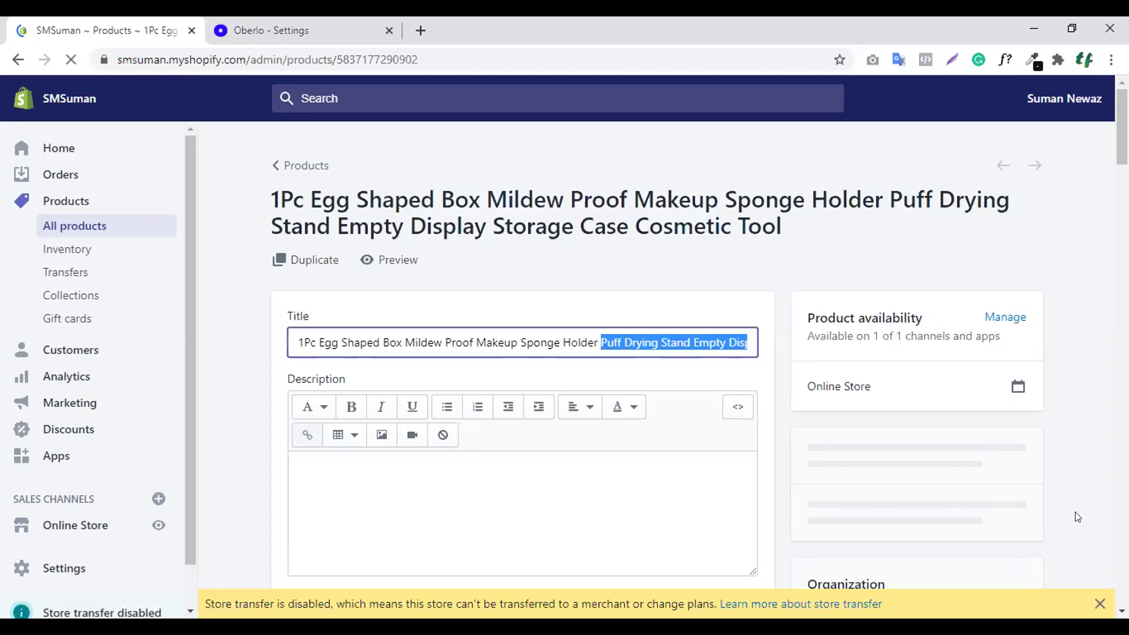
key(BackSpace)
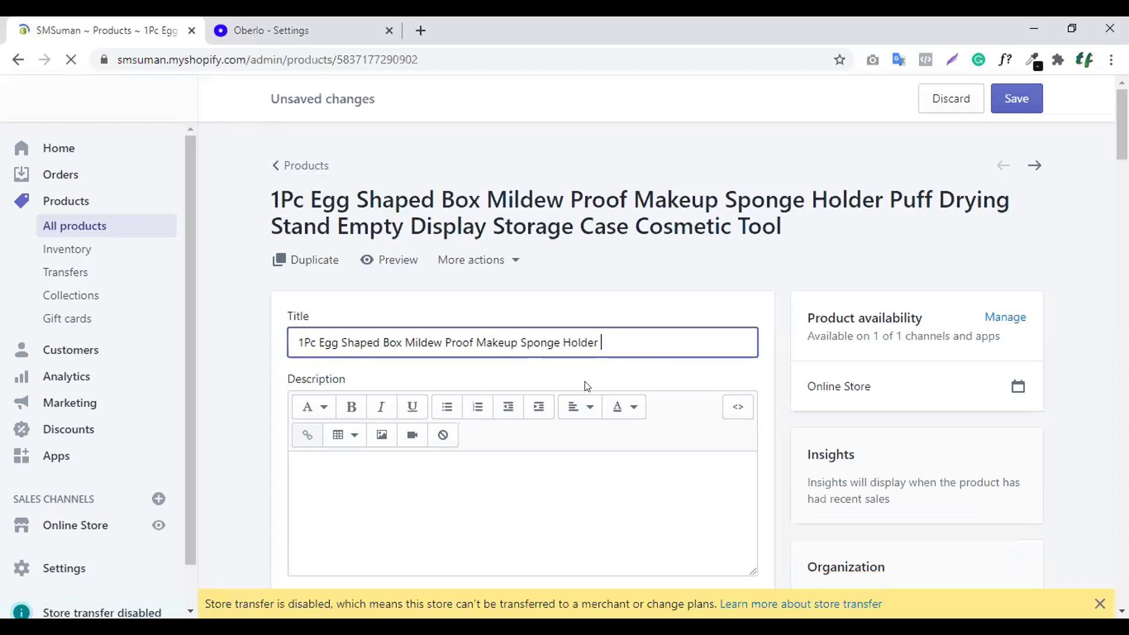
scroll(733, 318, down, 3)
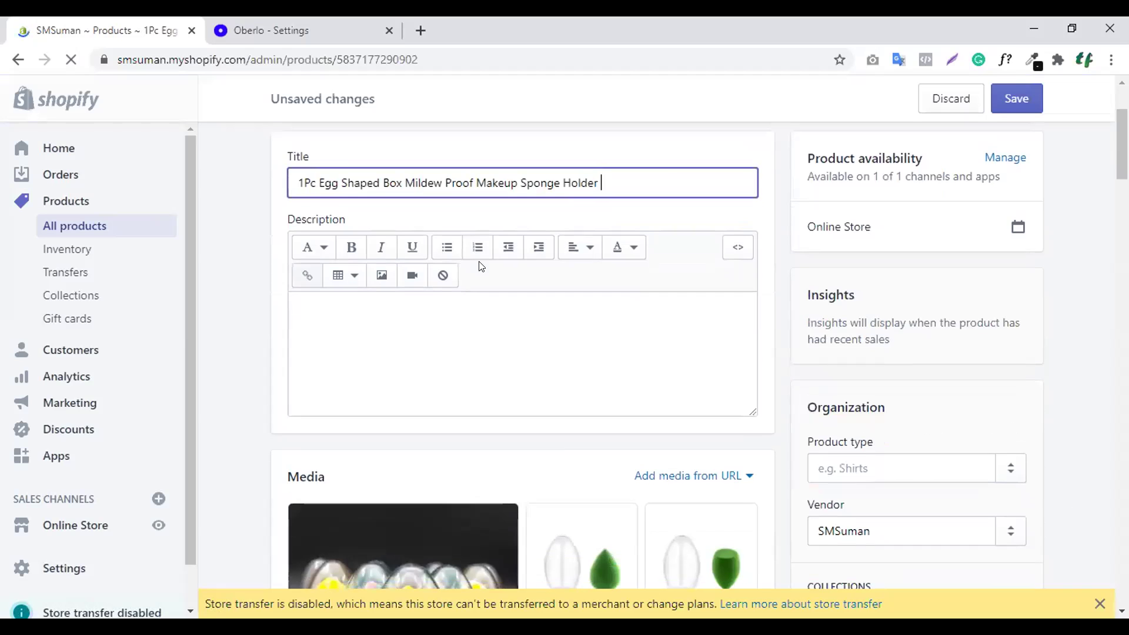
scroll(389, 478, down, 2)
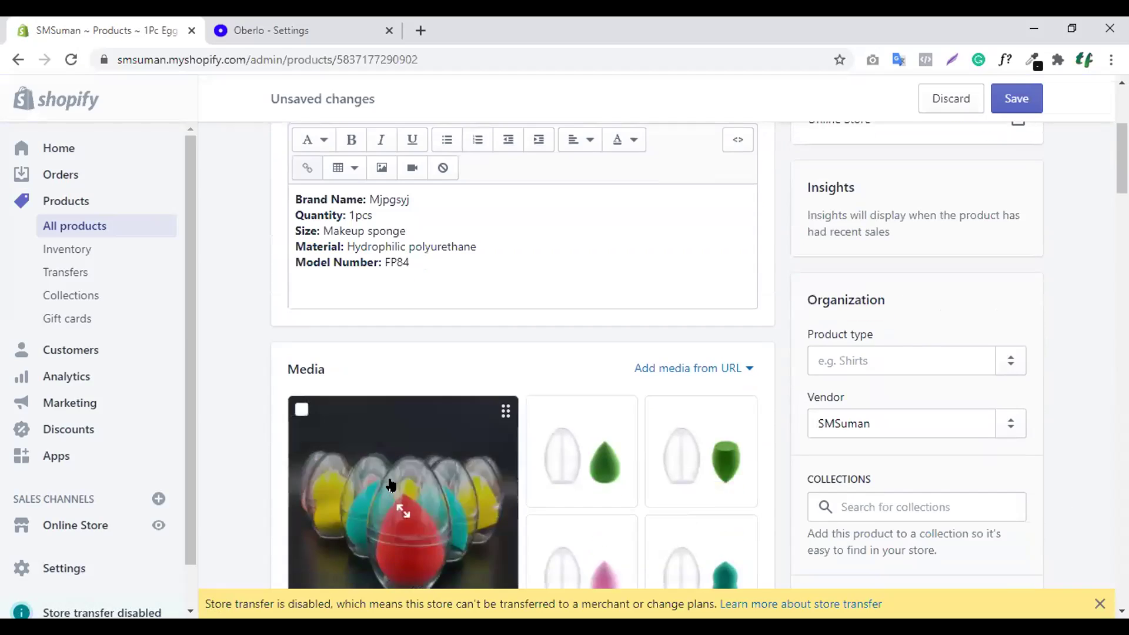
Look over the product type suggestions, then dismiss them without choosing one.
click(857, 354)
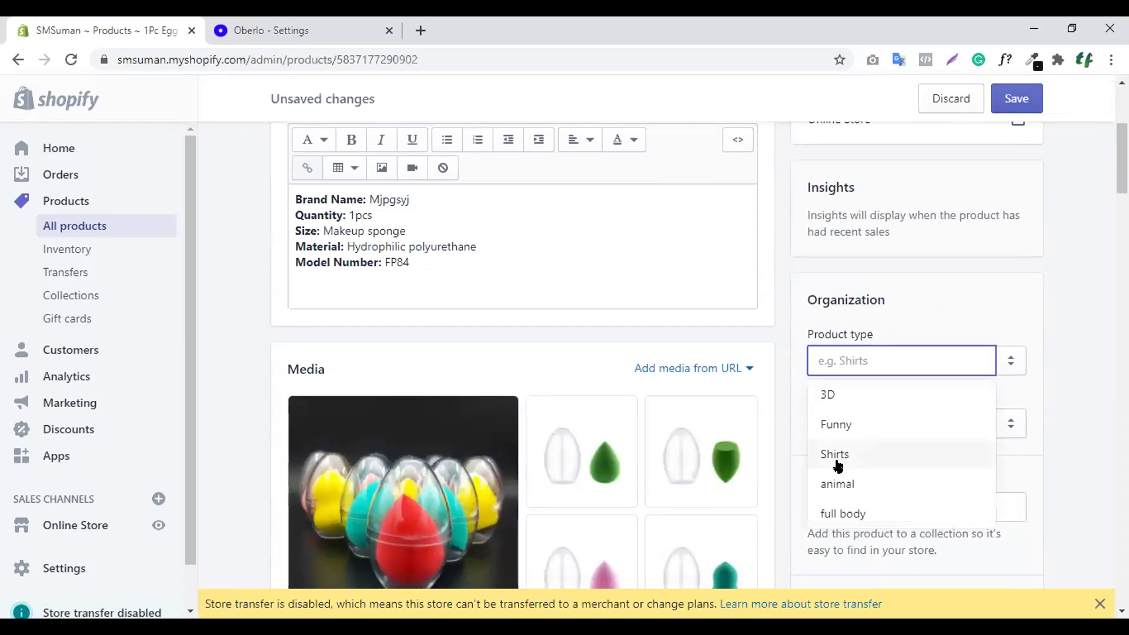
scroll(837, 464, down, 2)
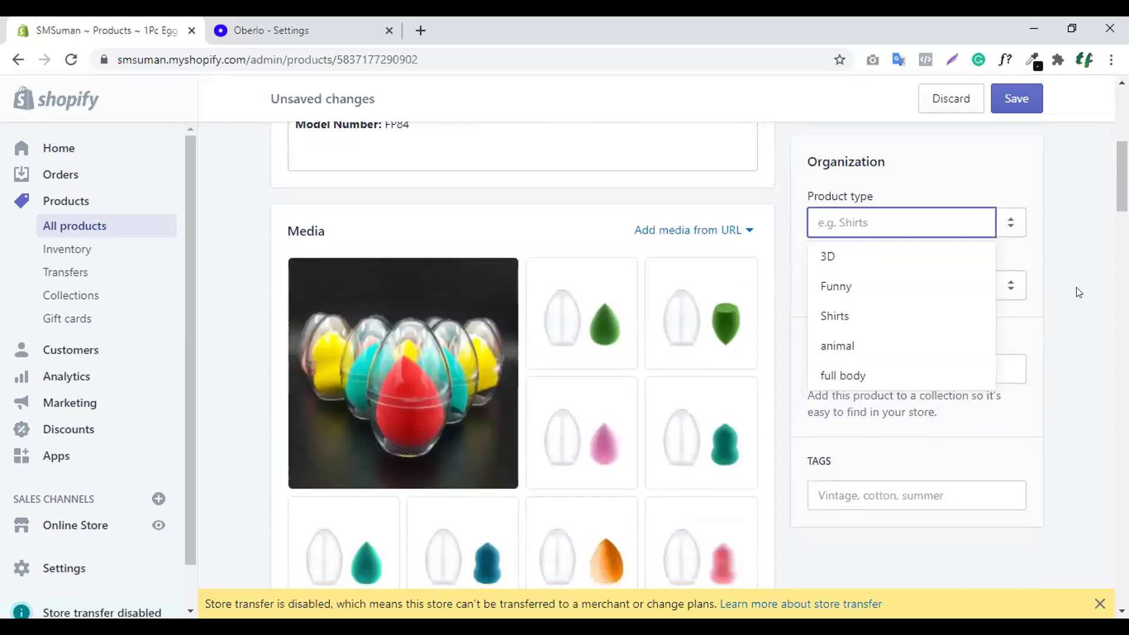
click(1036, 286)
scroll(1036, 286, up, 1)
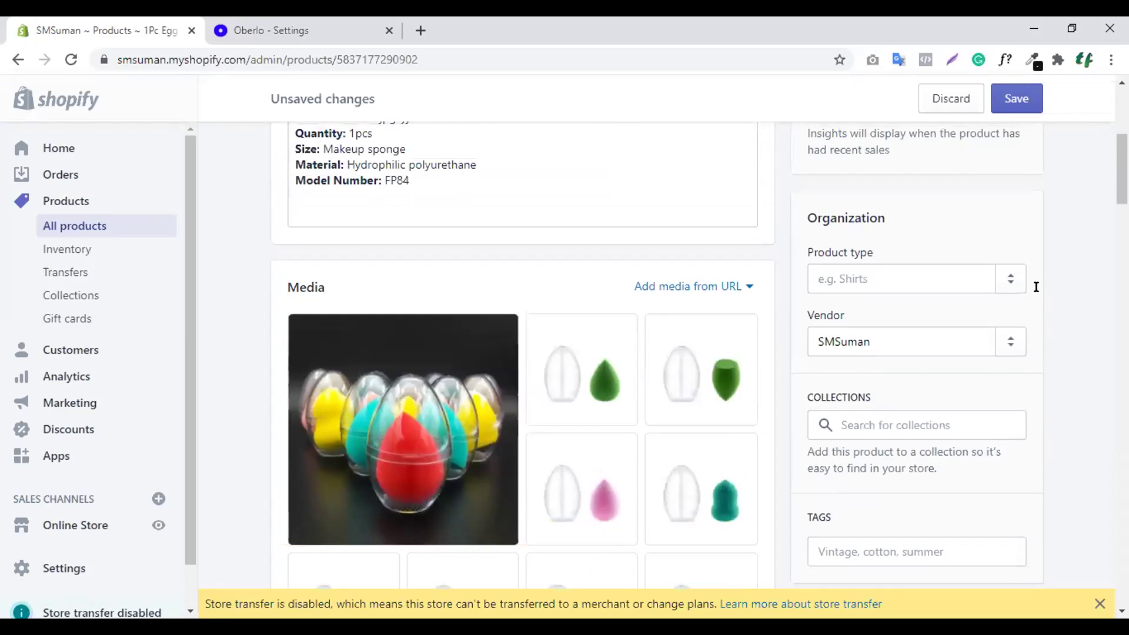
scroll(983, 281, up, 1)
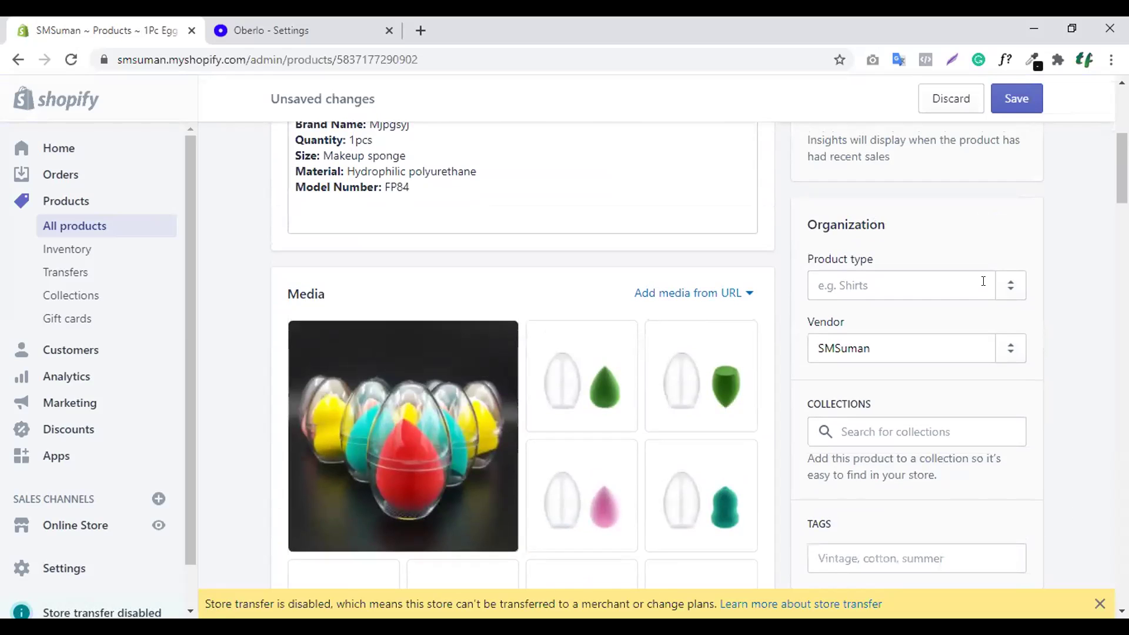
scroll(983, 281, up, 3)
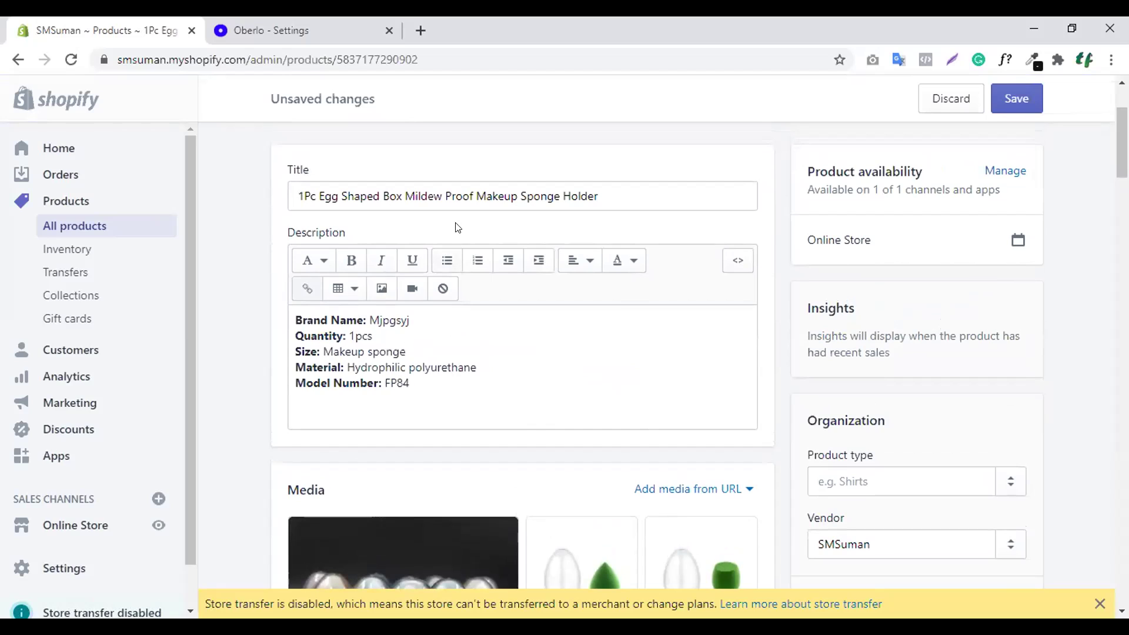
Select 'Sponge Holder' at the end of the product title to copy it.
click(519, 196)
drag(521, 189, 618, 187)
key(ctrl+c)
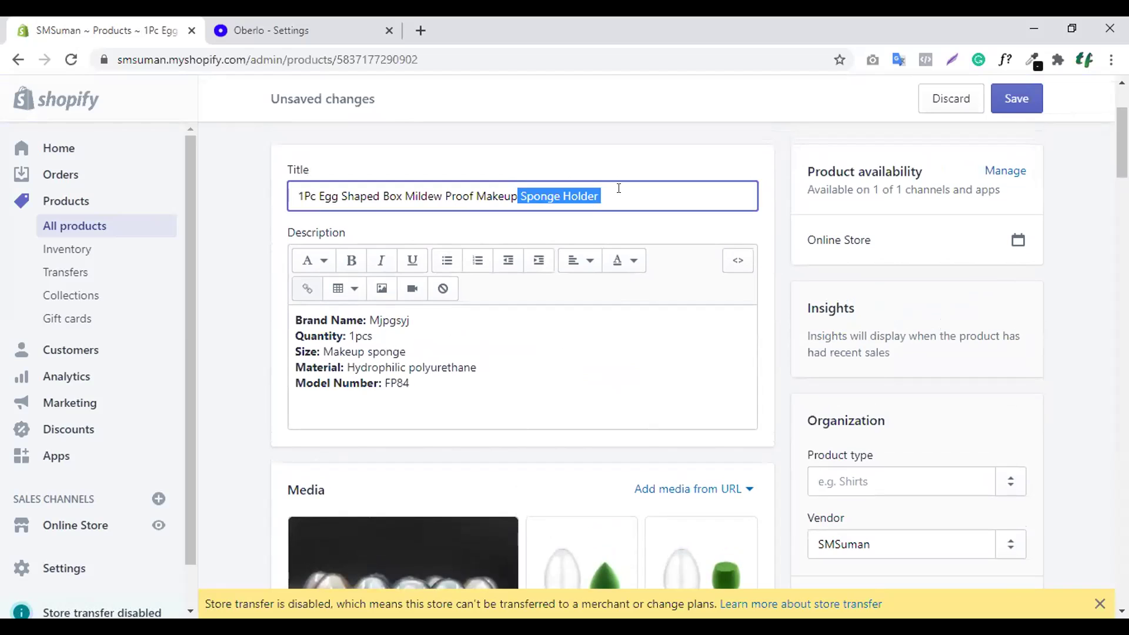
scroll(877, 492, down, 1)
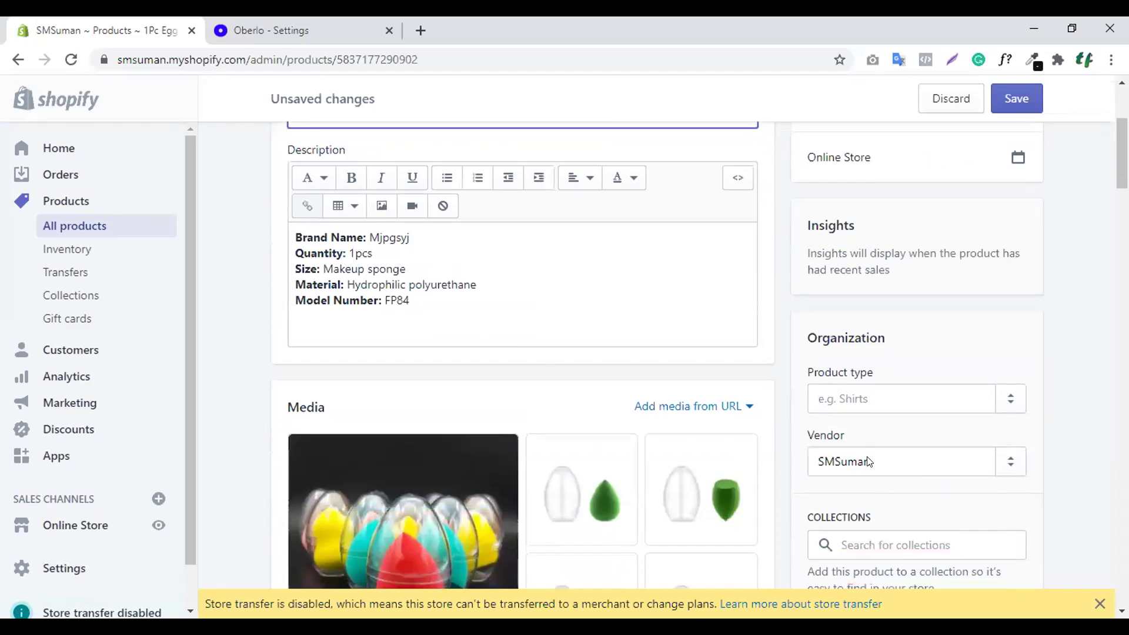
Paste 'Sponge Holder' as the product type and accept it.
click(868, 400)
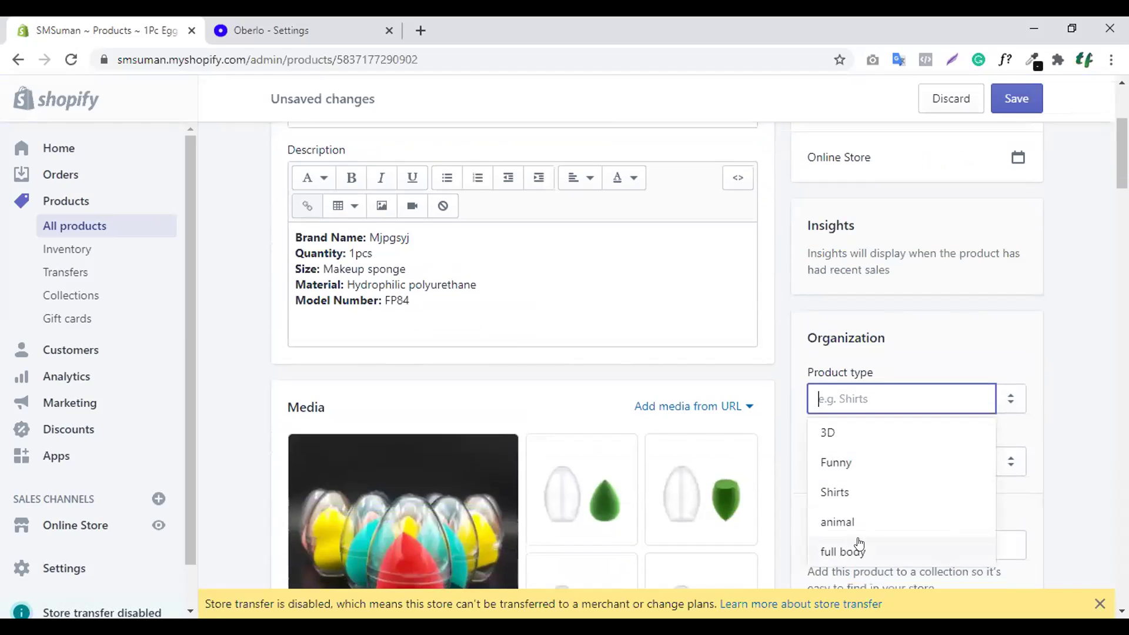
click(1061, 378)
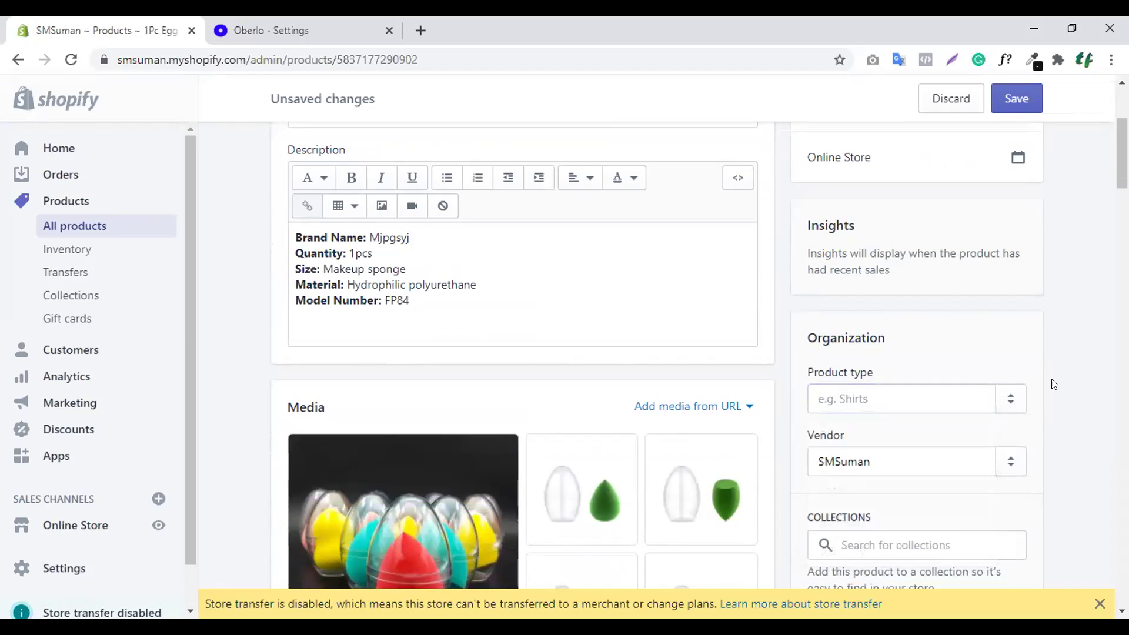
click(884, 395)
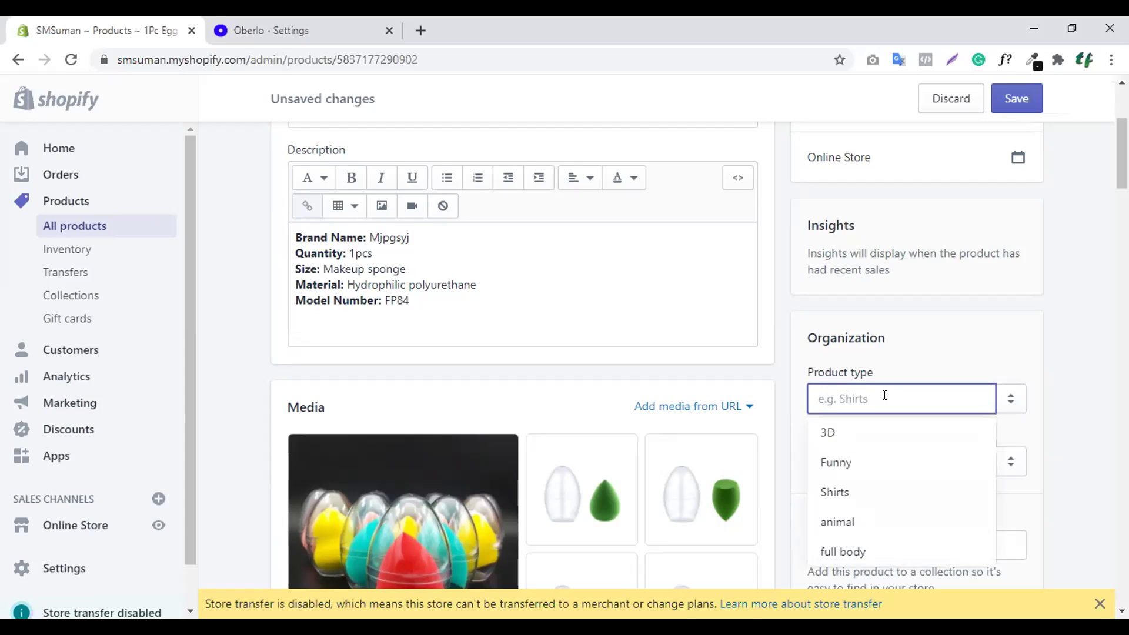
key(ctrl+v)
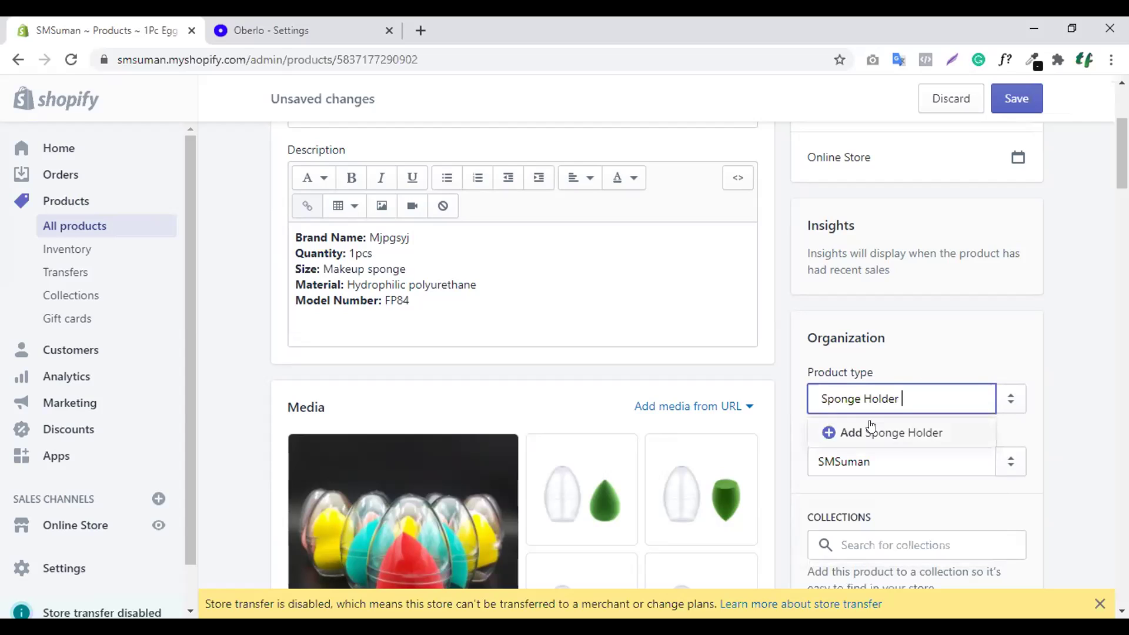
click(871, 425)
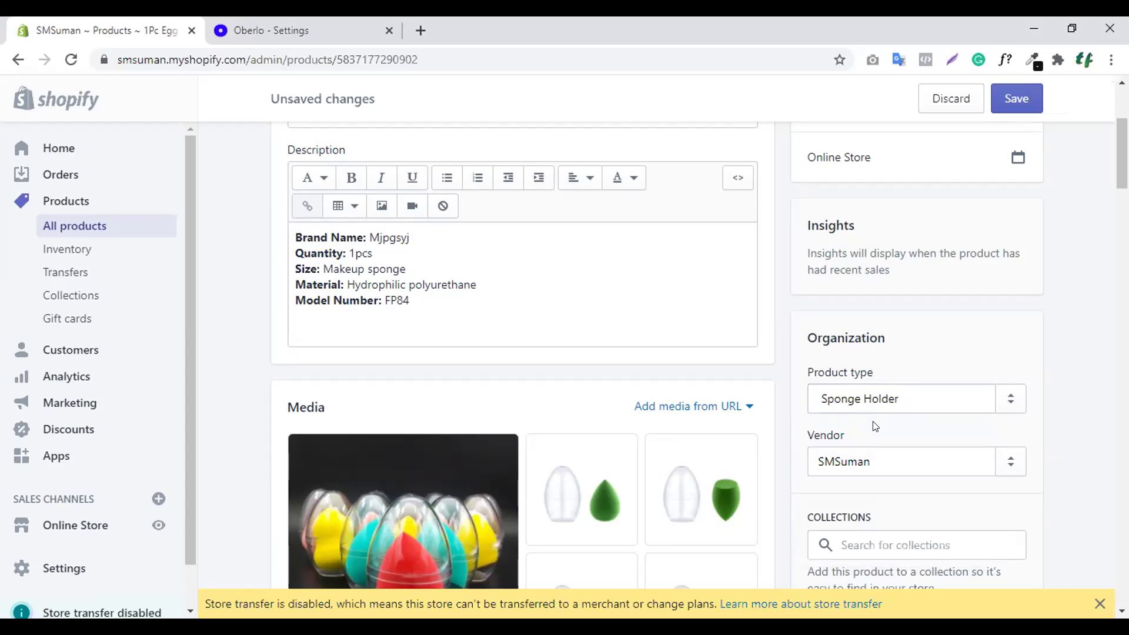
scroll(920, 479, down, 2)
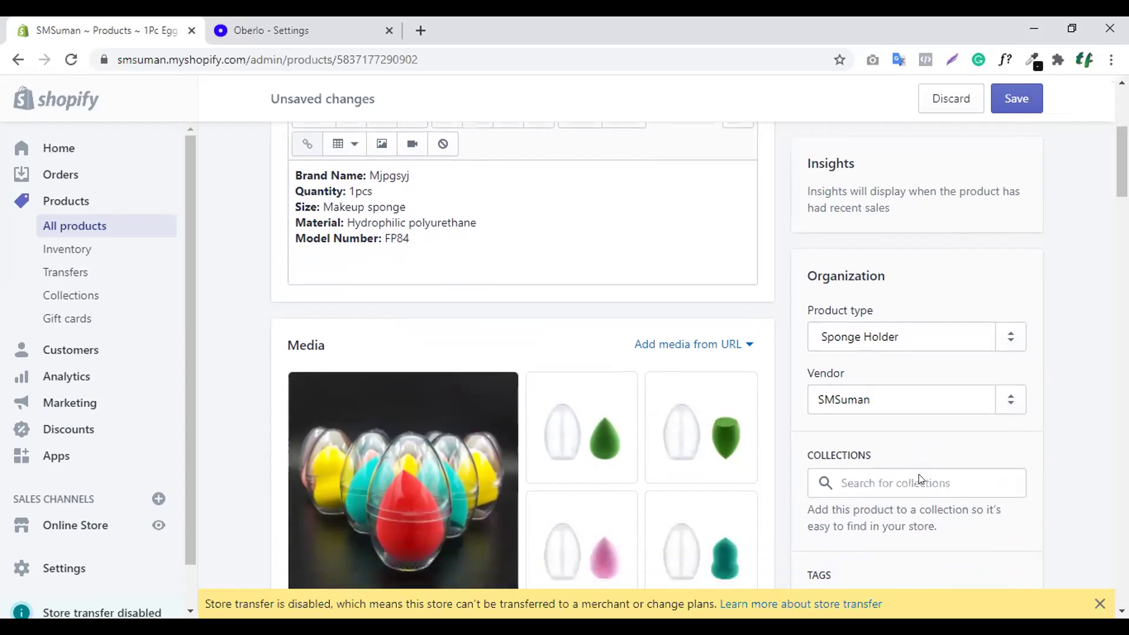
Try searching the Collections list for Sponge Holder and 'hom', then clear the search.
click(898, 443)
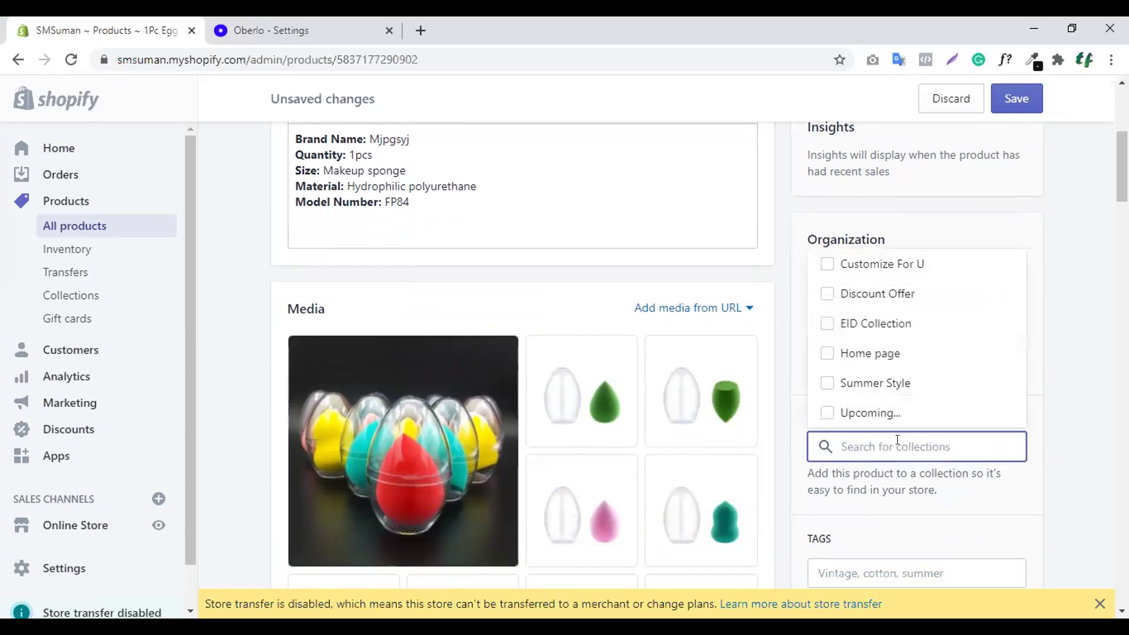
scroll(863, 343, up, 5)
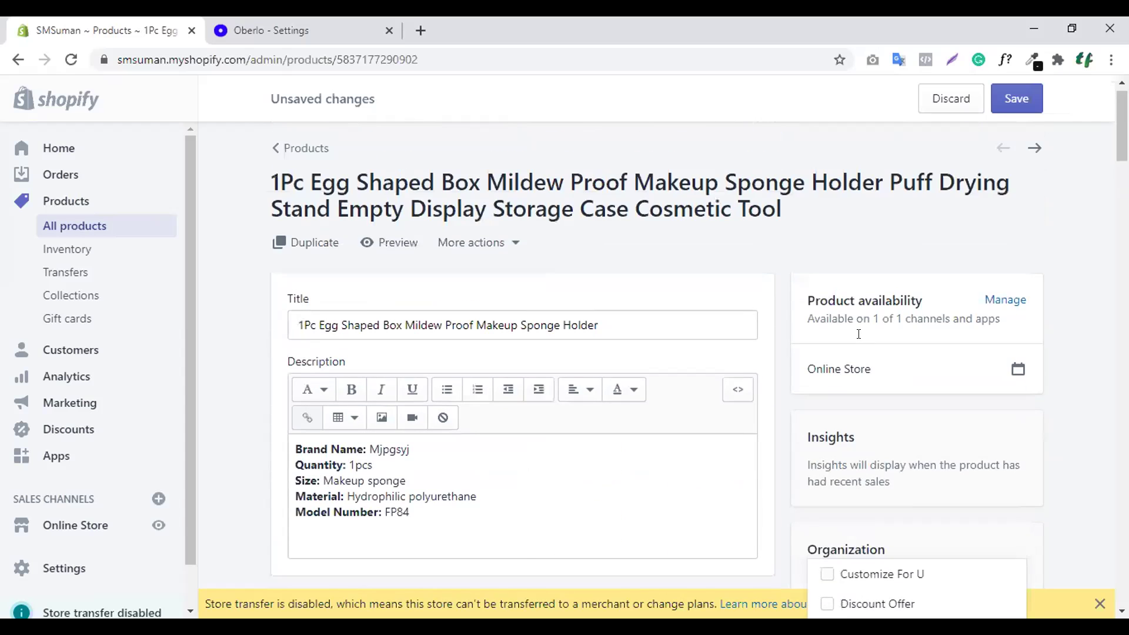
scroll(858, 336, down, 7)
scroll(858, 335, down, 3)
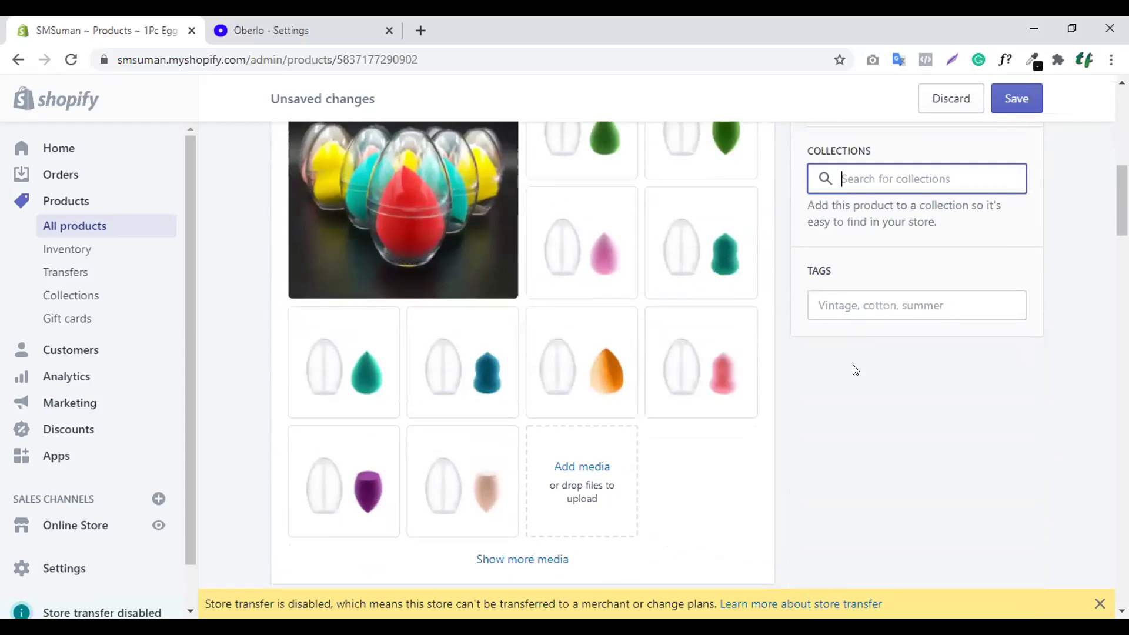
key(ctrl+v)
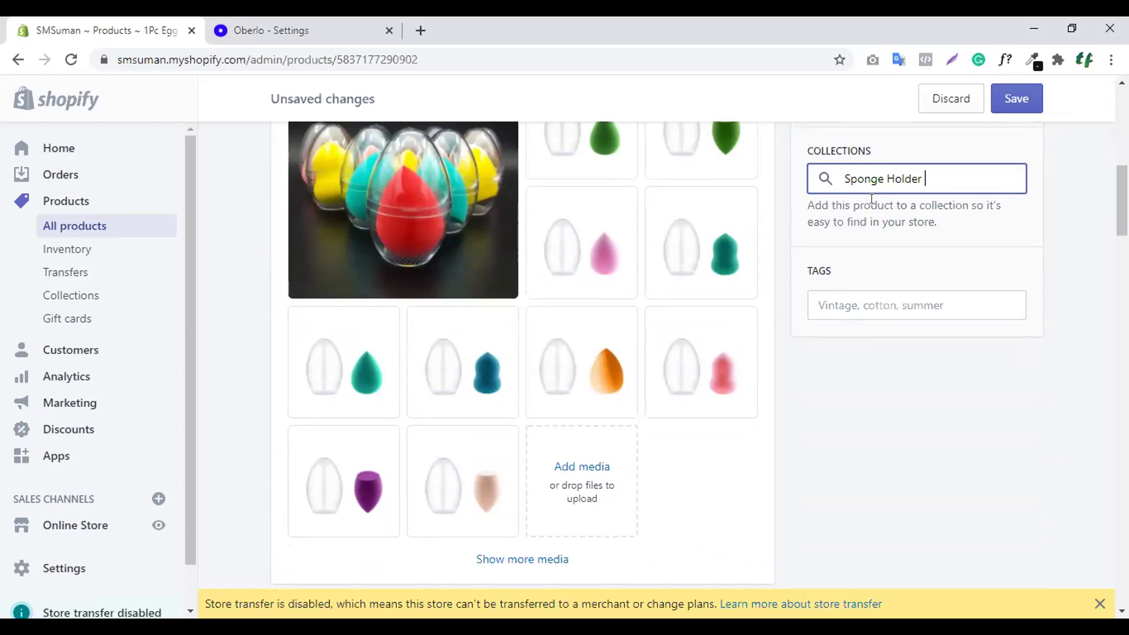
drag(842, 177, 942, 187)
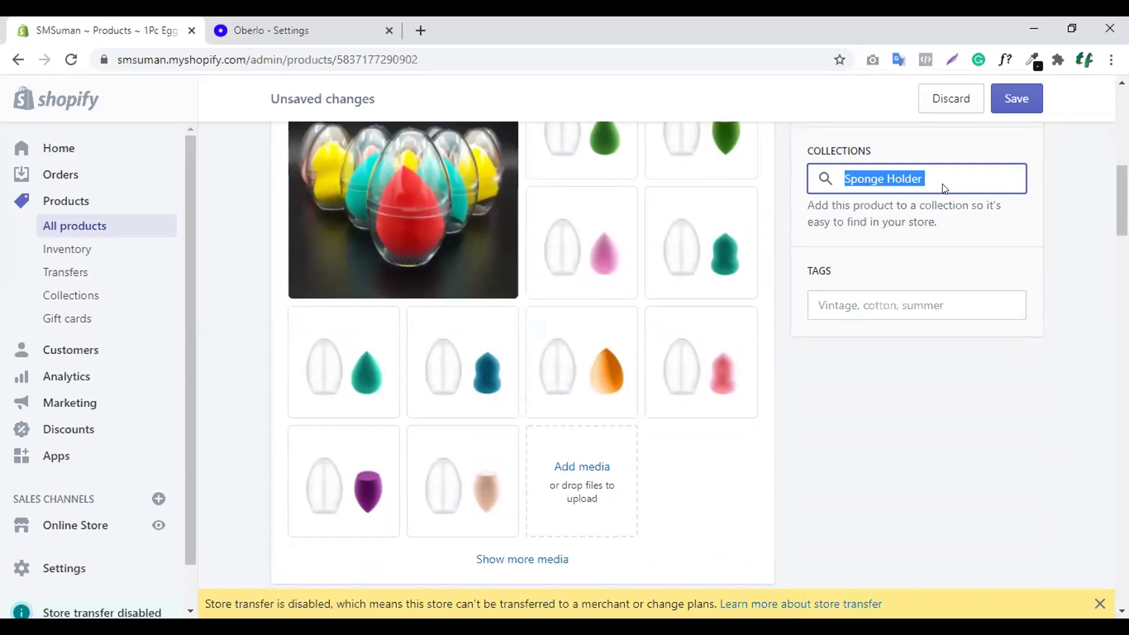
text(hom)
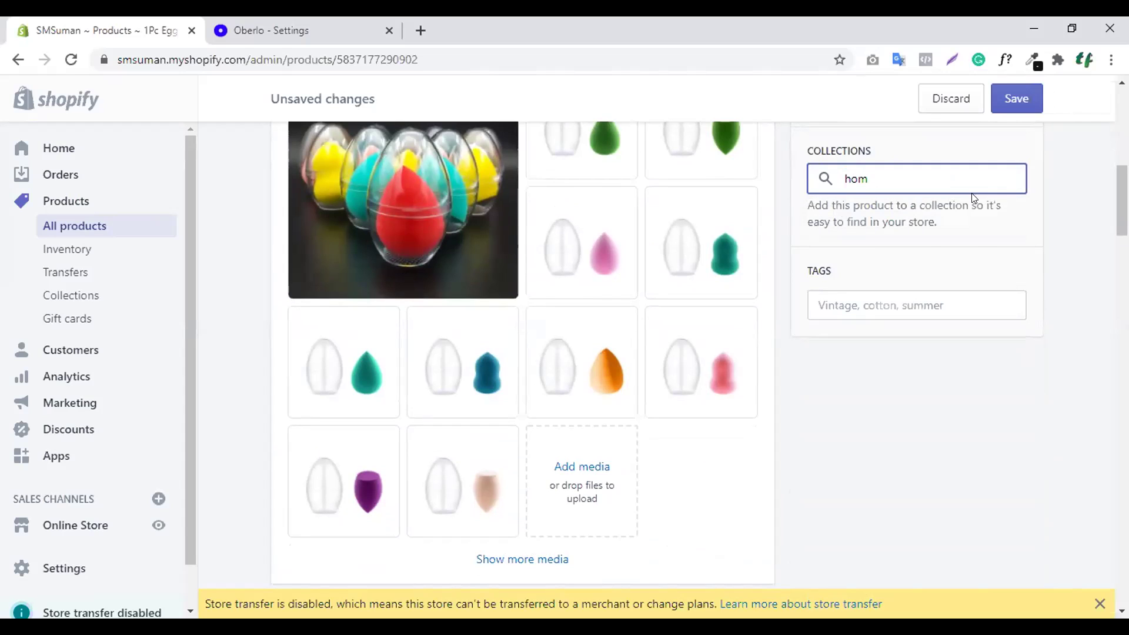
key(BackSpace)
key(BackSpace)
key(BackSpace)
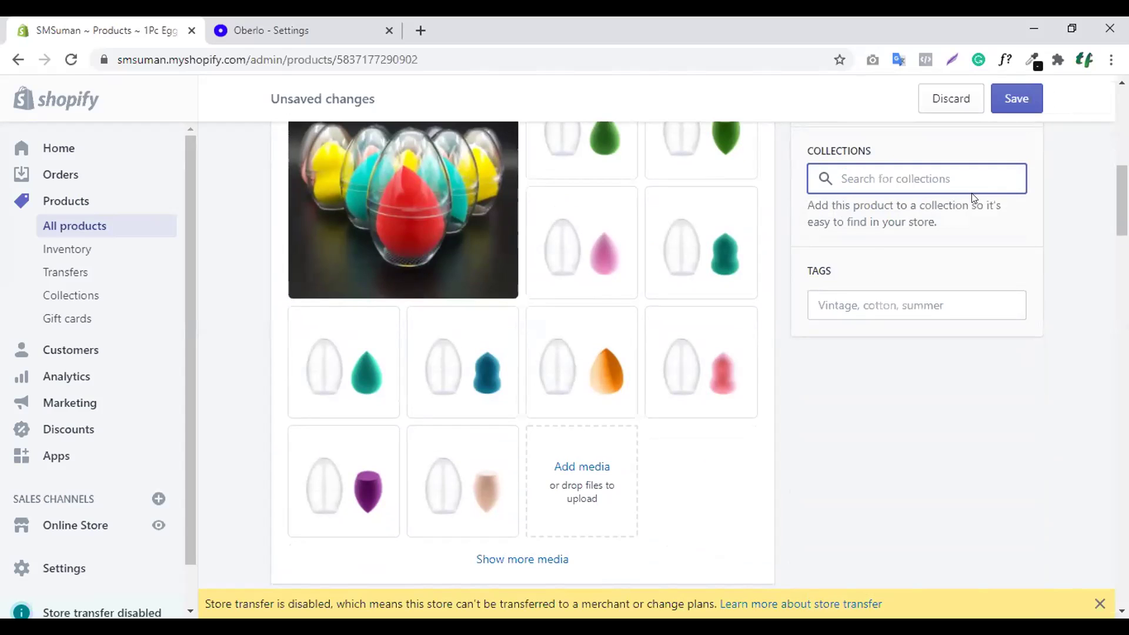
click(1037, 239)
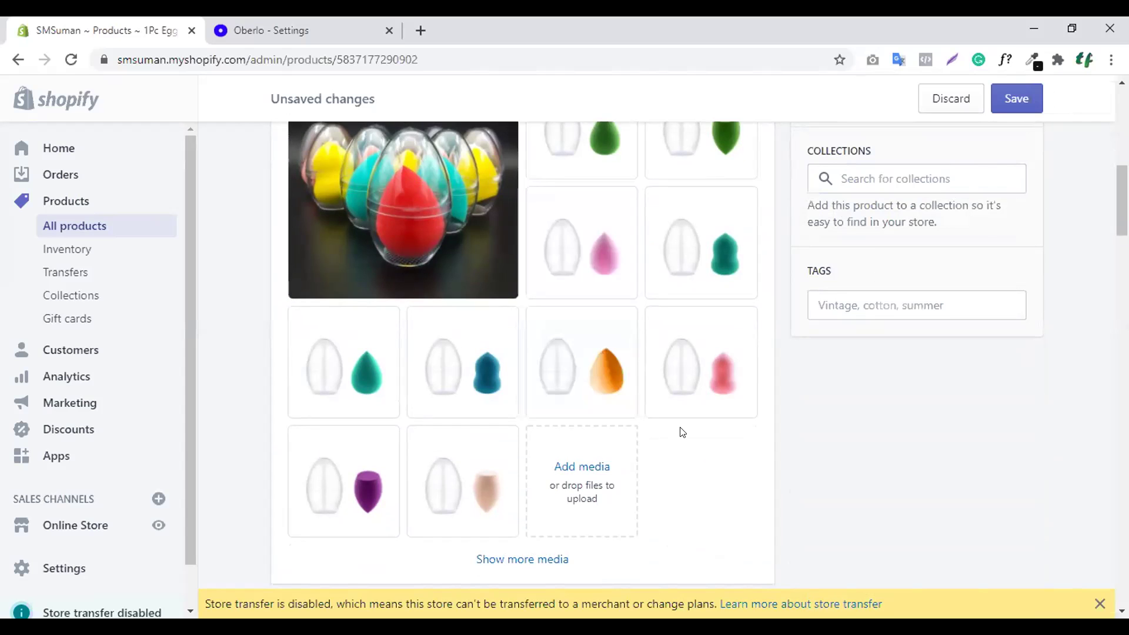
Tick the Water Drop Wine, Bevel Wine, Gourd Coffee and Water Drop Coffee variants.
scroll(856, 446, down, 3)
scroll(856, 447, down, 9)
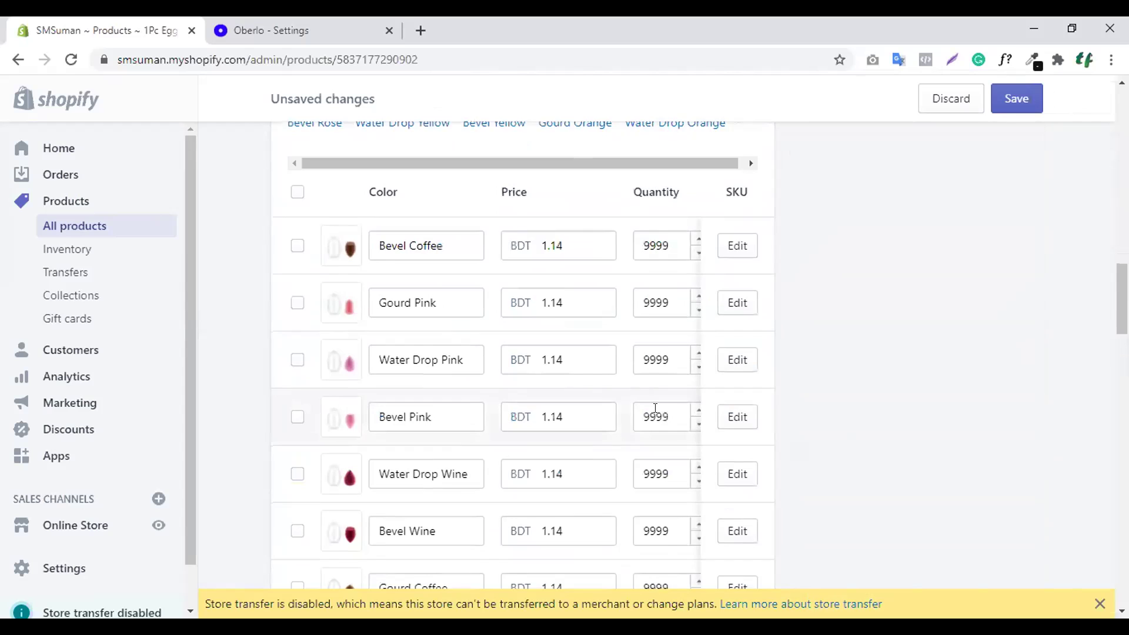
scroll(655, 407, down, 1)
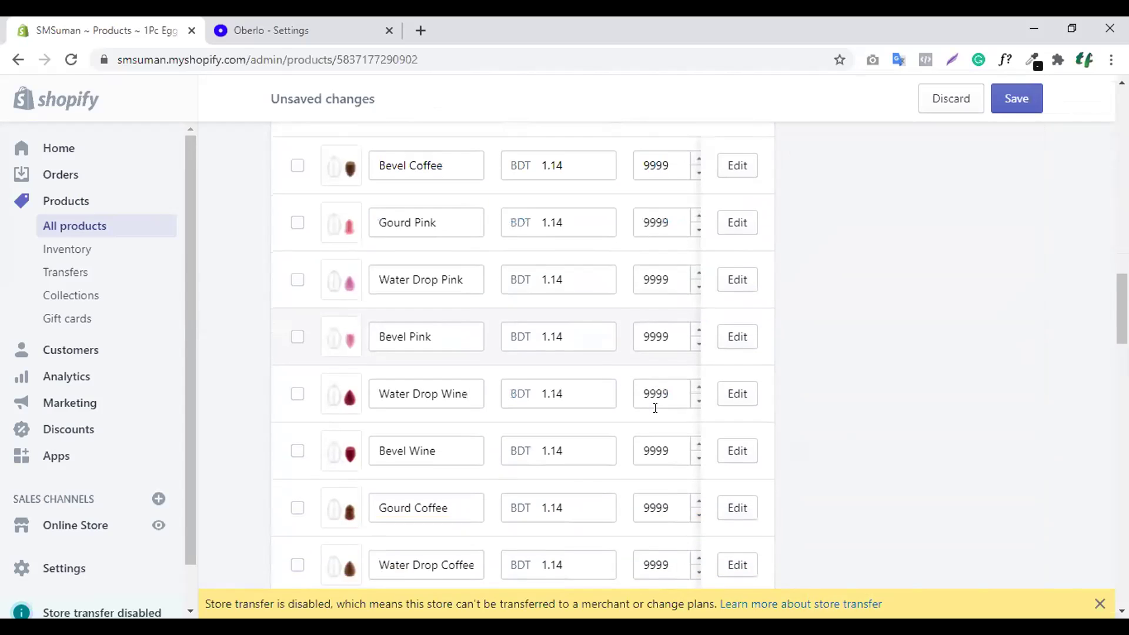
click(290, 394)
click(291, 451)
click(291, 509)
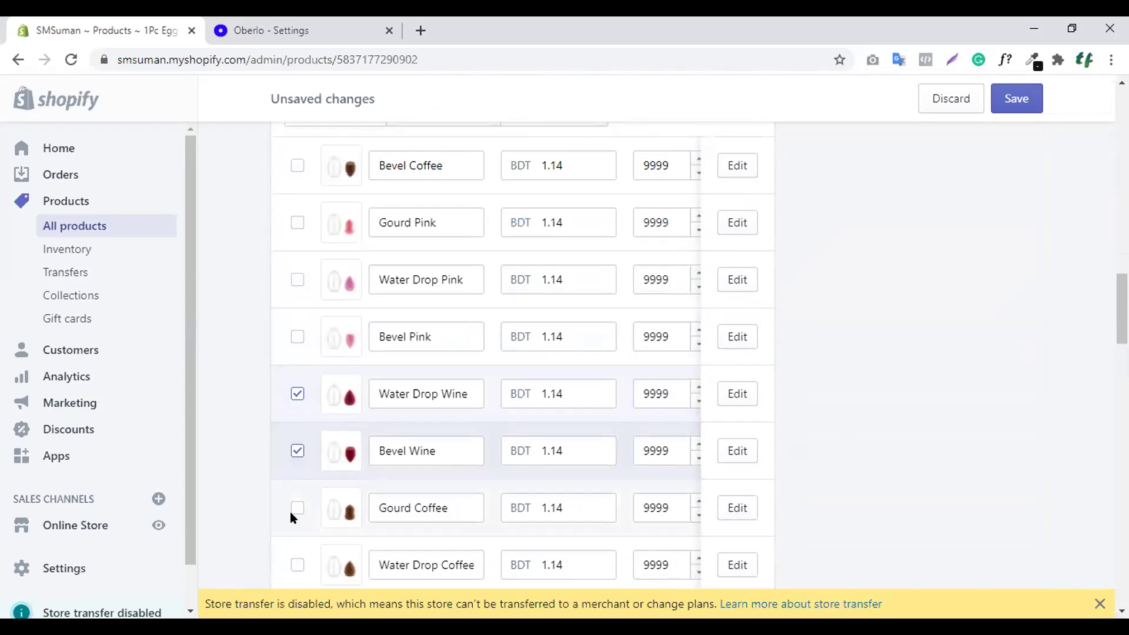
click(290, 565)
scroll(242, 488, down, 6)
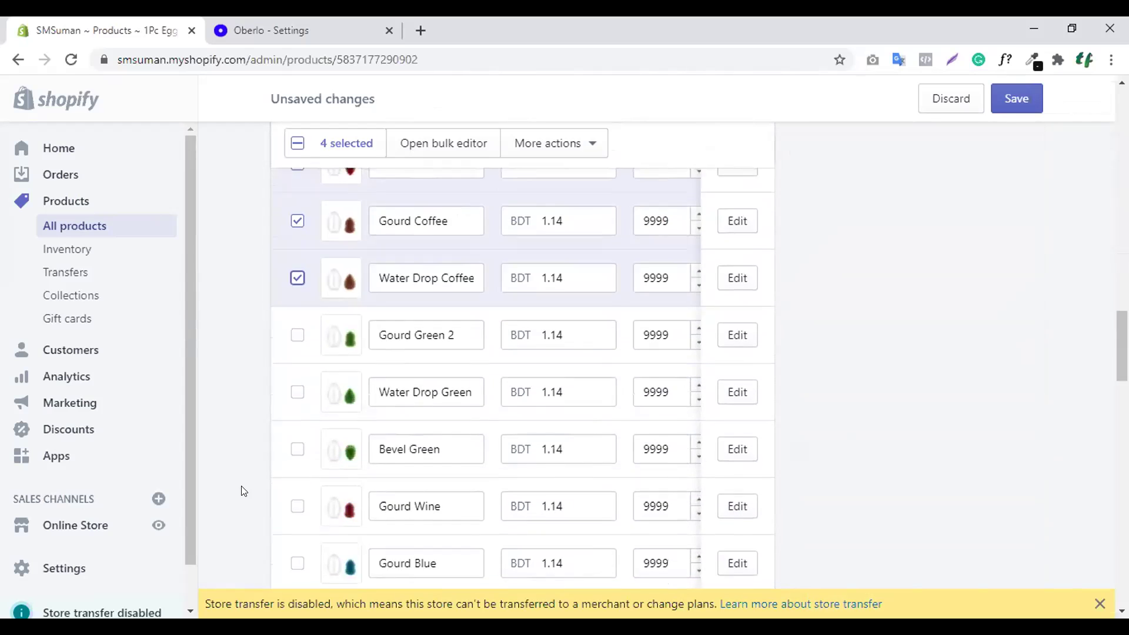
scroll(272, 394, up, 10)
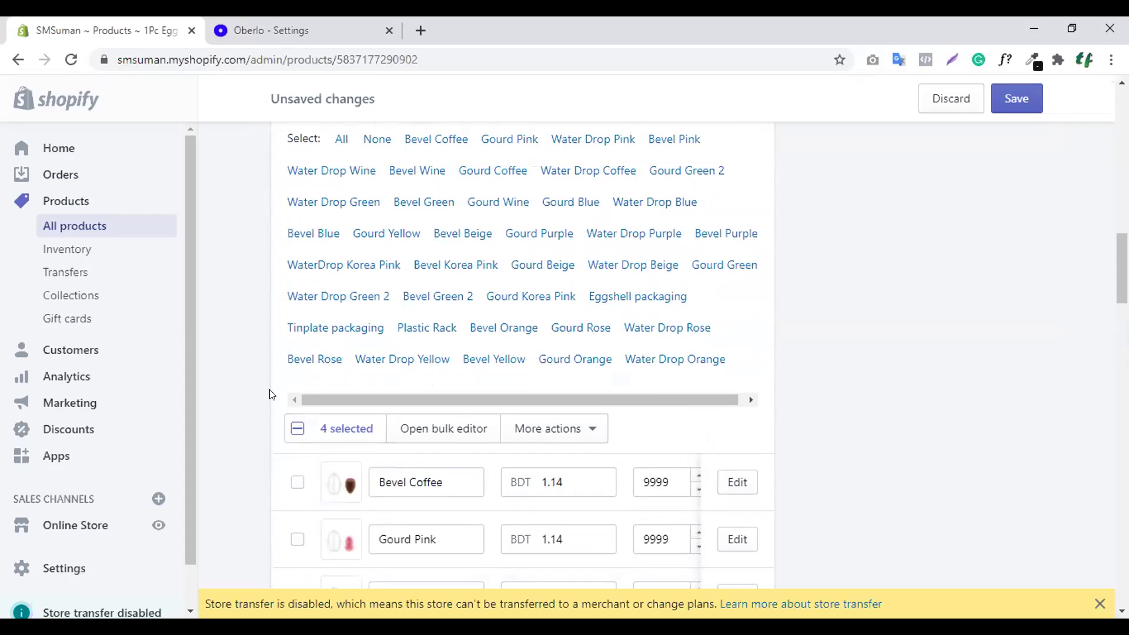
Select all 39 variants except four keepers, then delete the other 35.
click(297, 429)
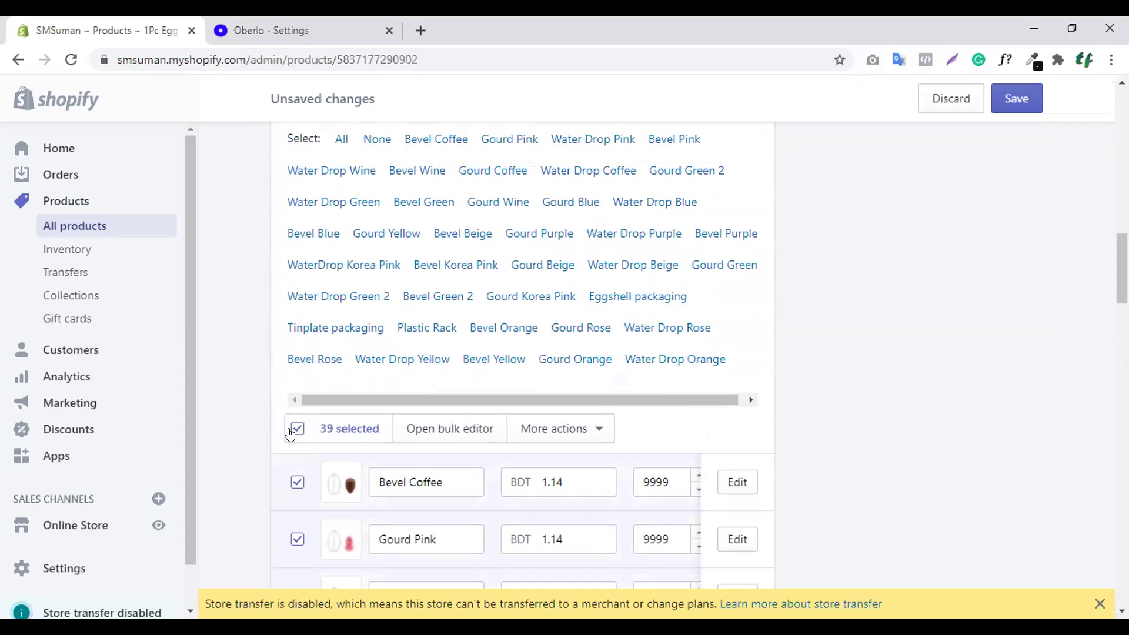
click(297, 482)
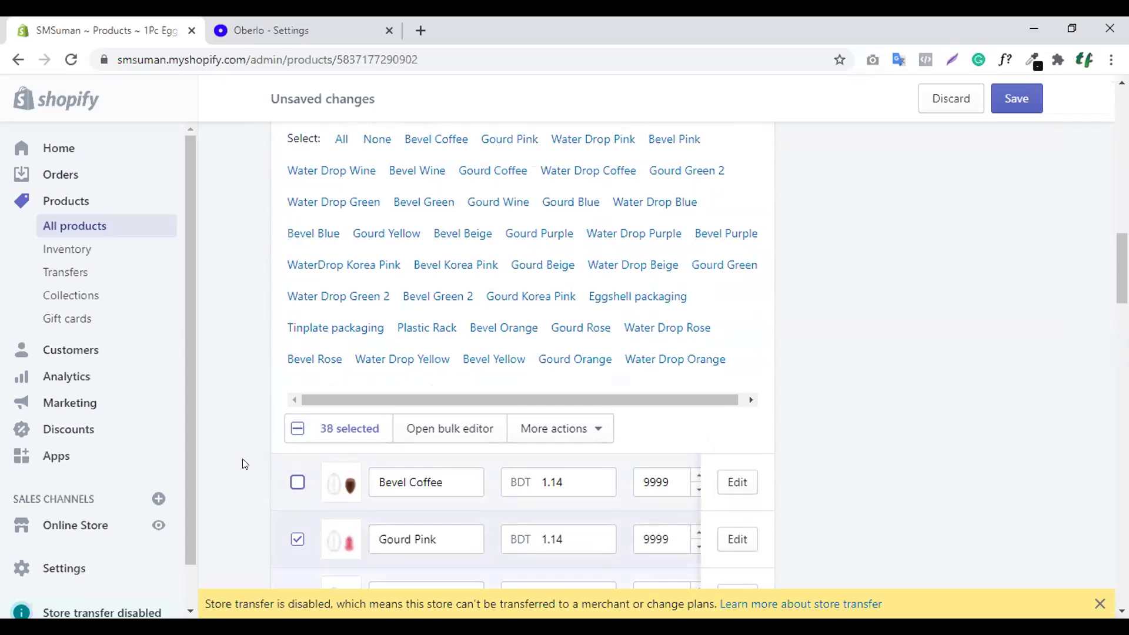
click(297, 539)
scroll(245, 464, down, 4)
click(297, 392)
click(296, 447)
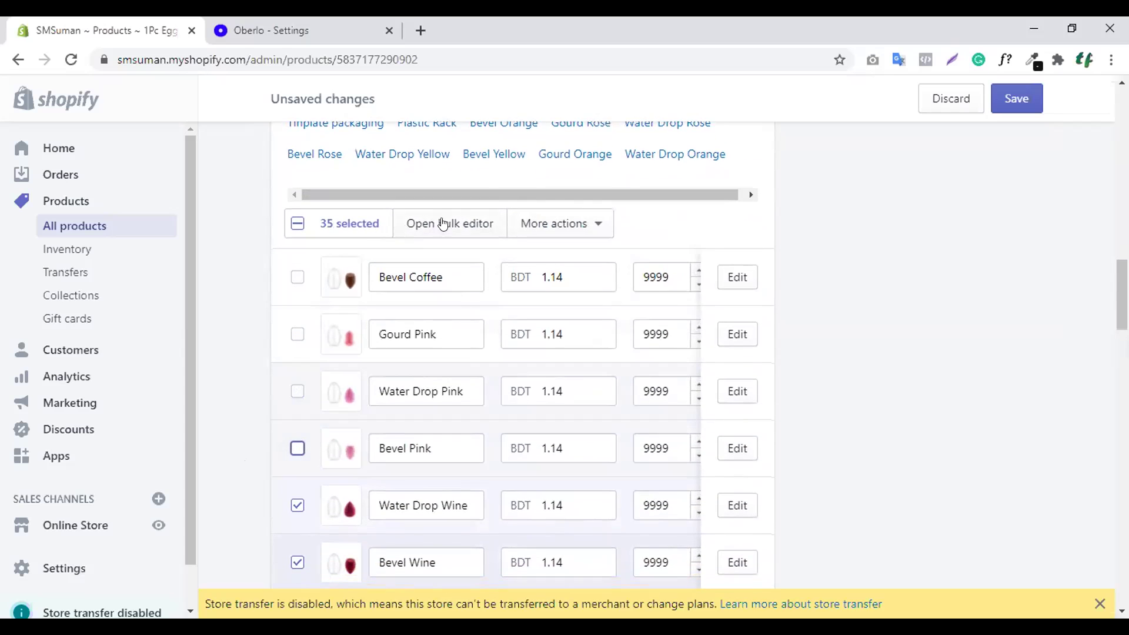
click(576, 224)
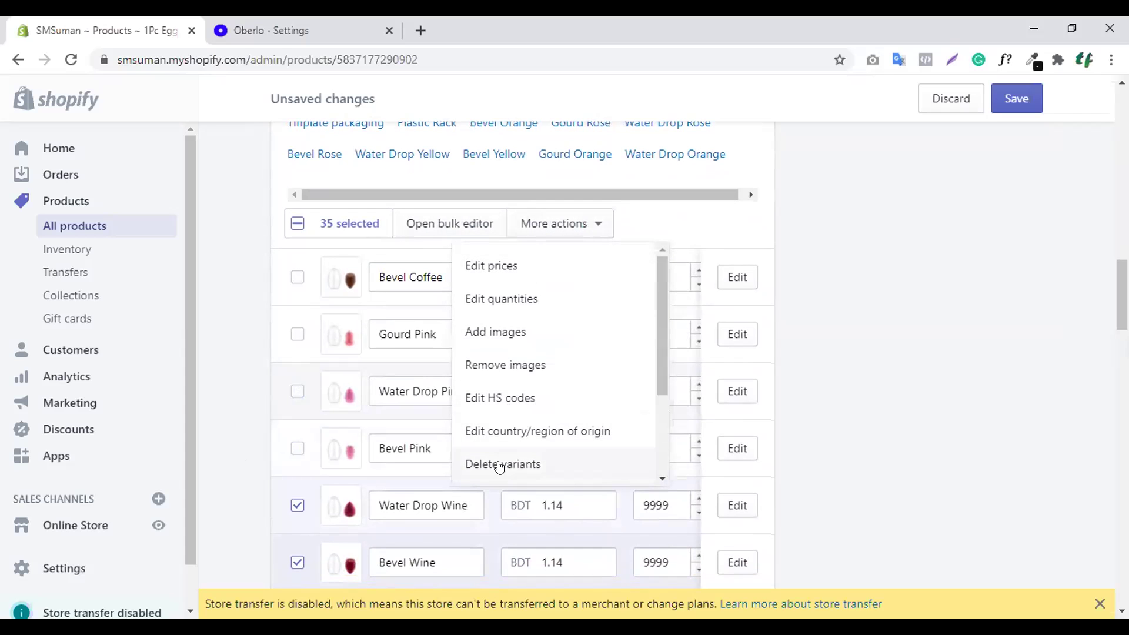
click(499, 466)
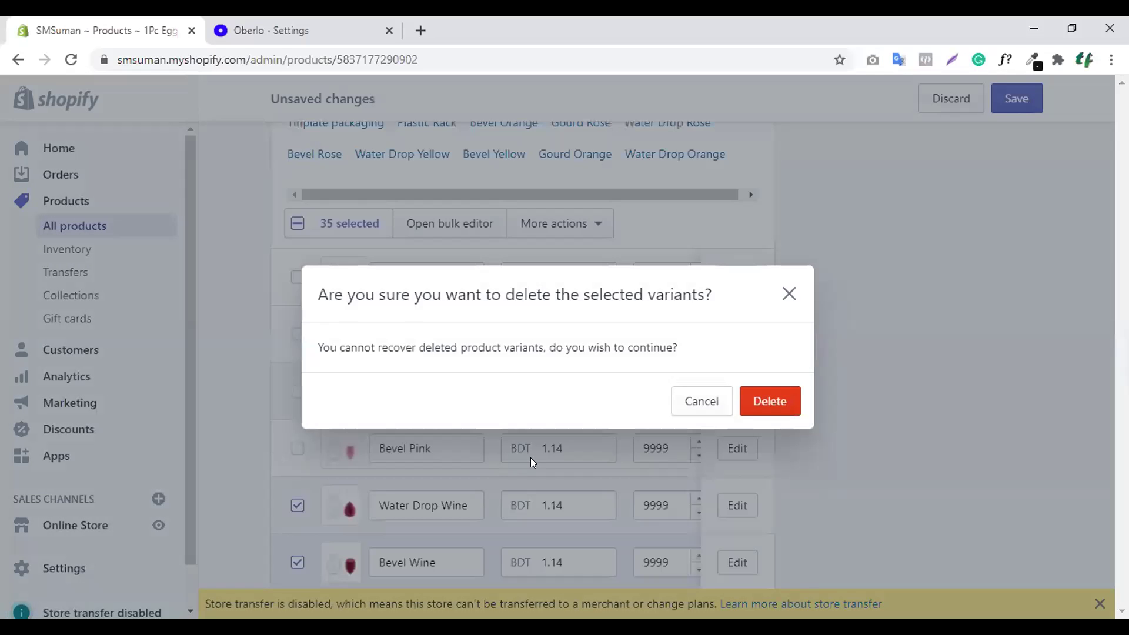
click(783, 415)
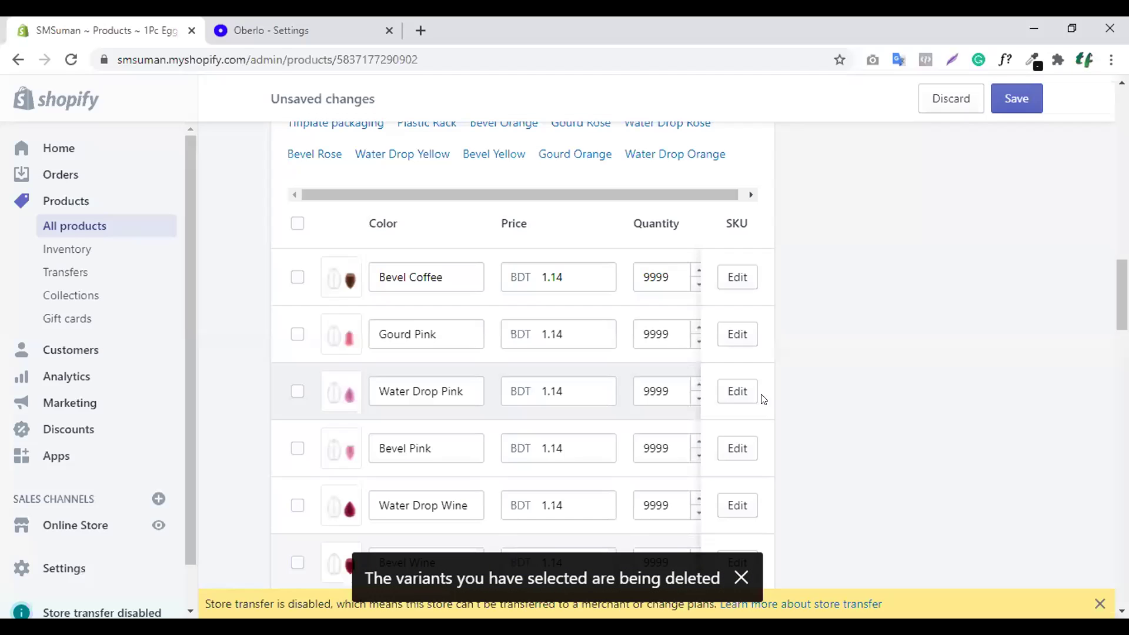
Change the Bevel Coffee and Gourd Pink prices from 1.14 to 2.14.
click(544, 278)
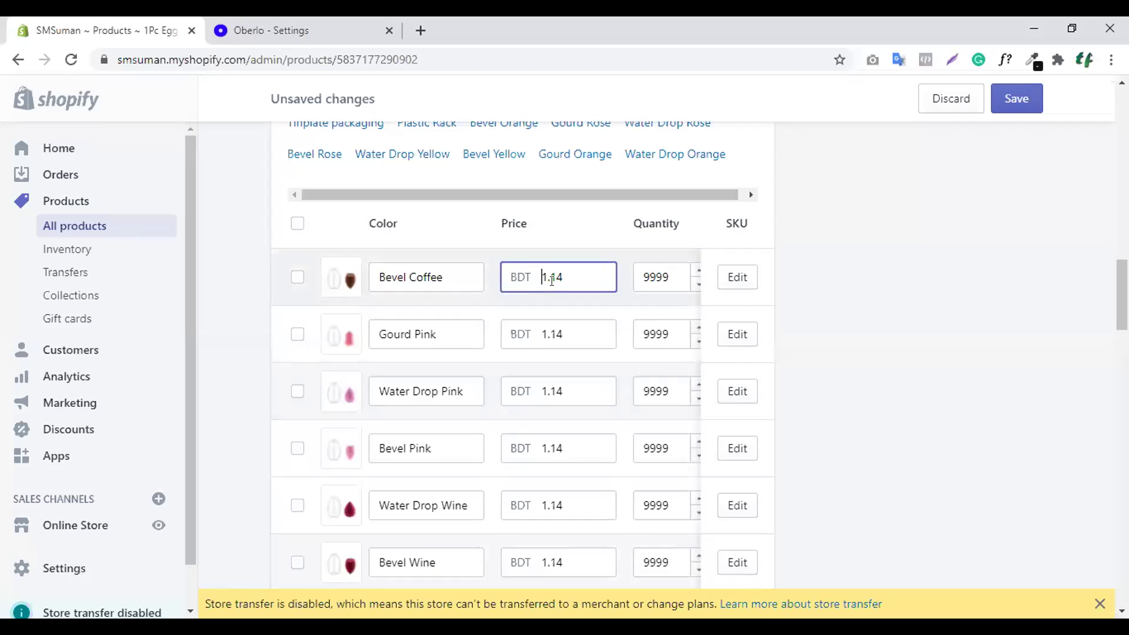
key(Delete)
text(2)
click(542, 328)
key(Delete)
key(Delete)
key(ctrl+z)
key(Delete)
text(2)
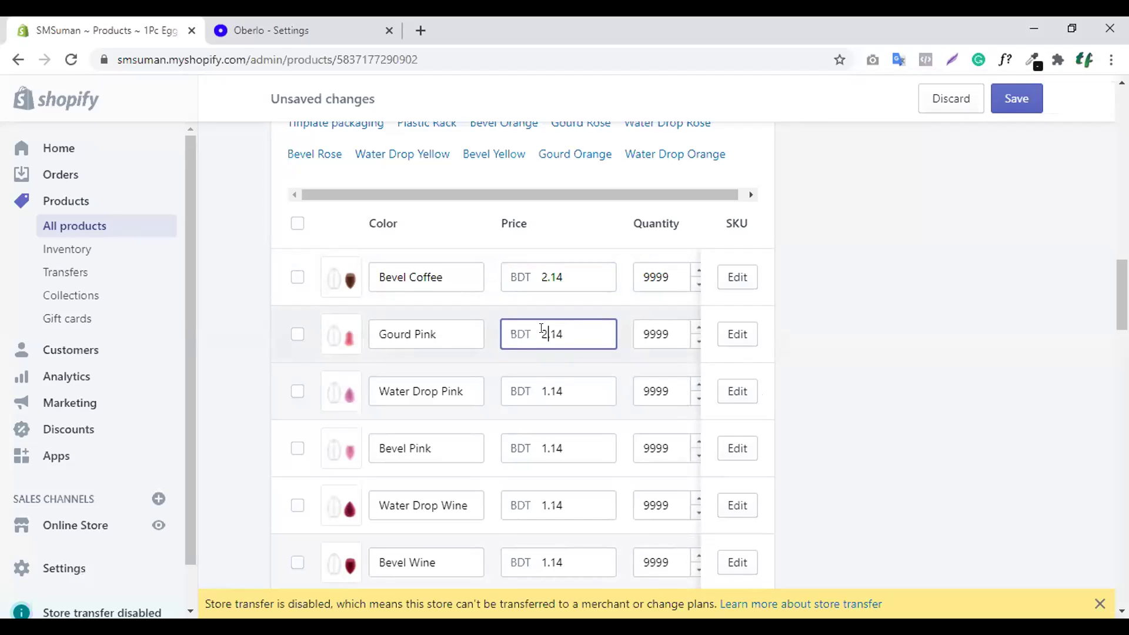
Change the Water Drop Pink and Bevel Pink prices from 1.14 to 2.14.
click(542, 382)
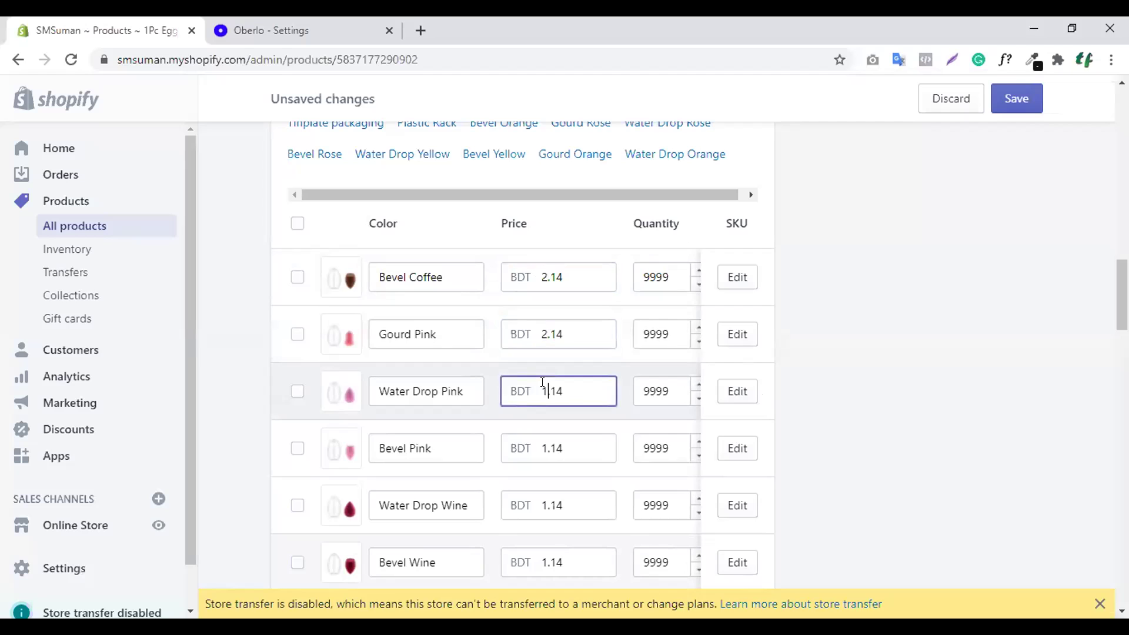
key(Delete)
key(Delete)
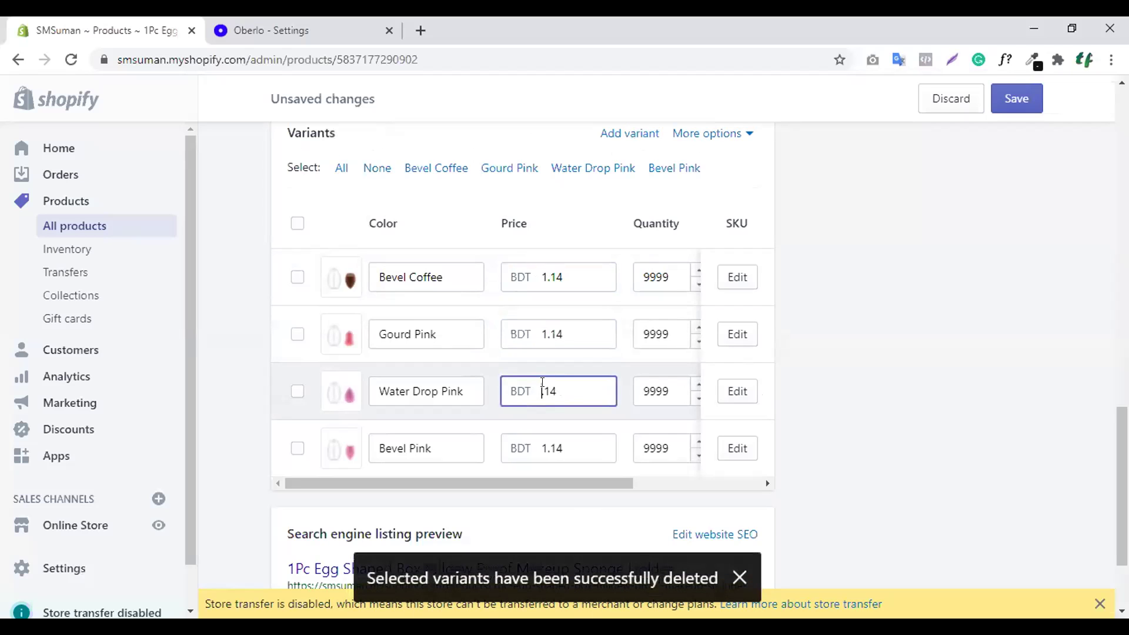
text(2)
click(539, 441)
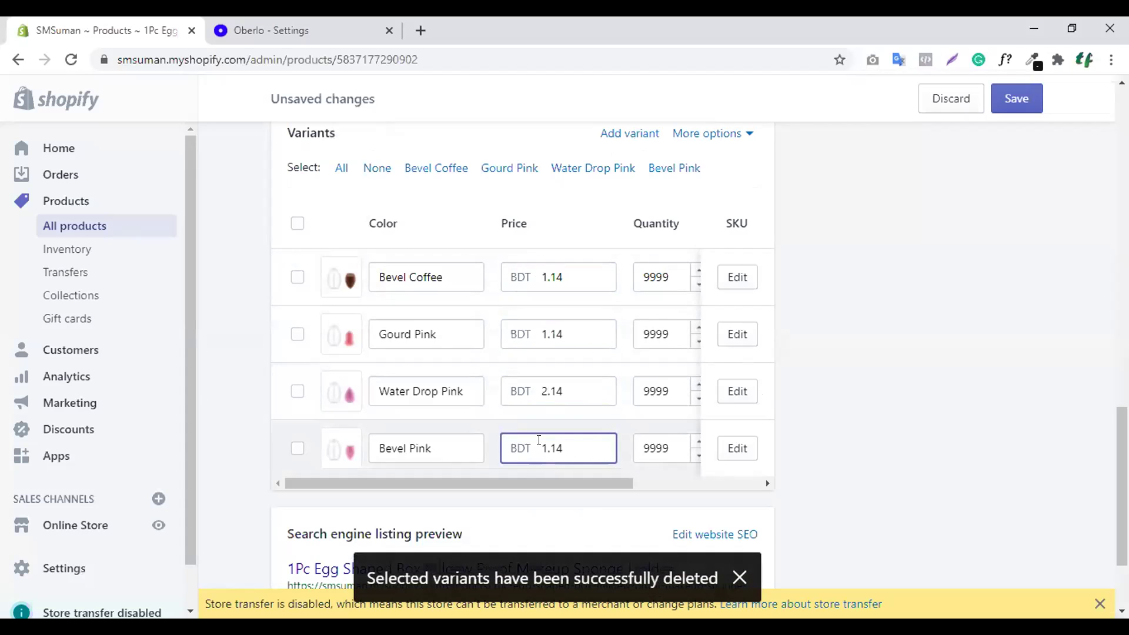
key(Delete)
text(2)
click(981, 281)
Save the product with its updated variant prices.
scroll(856, 304, up, 12)
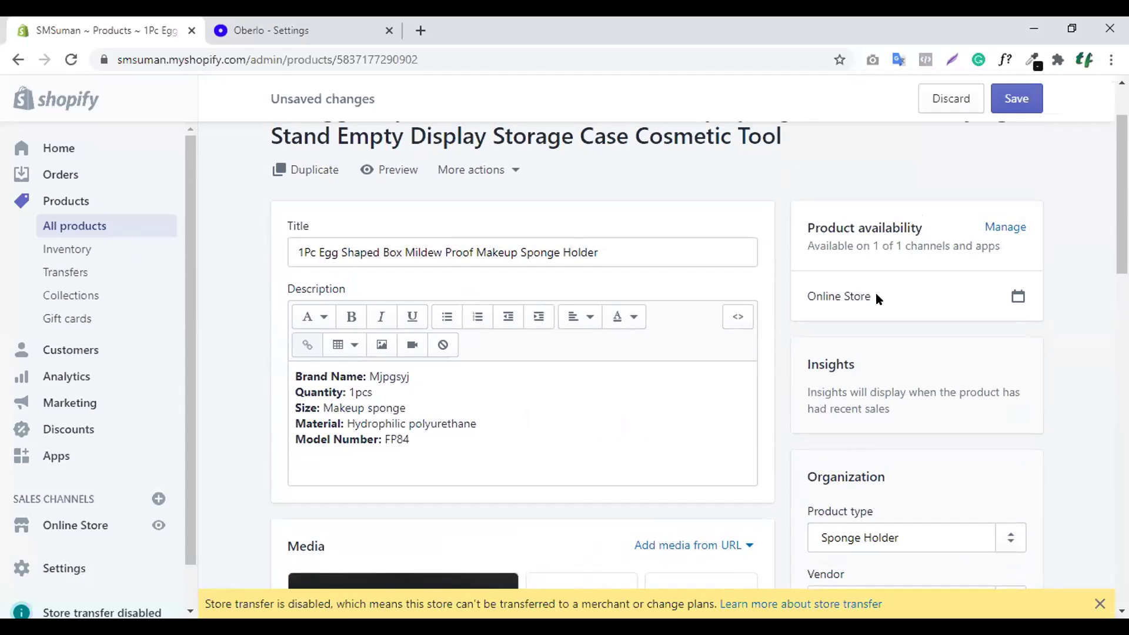
scroll(876, 293, down, 4)
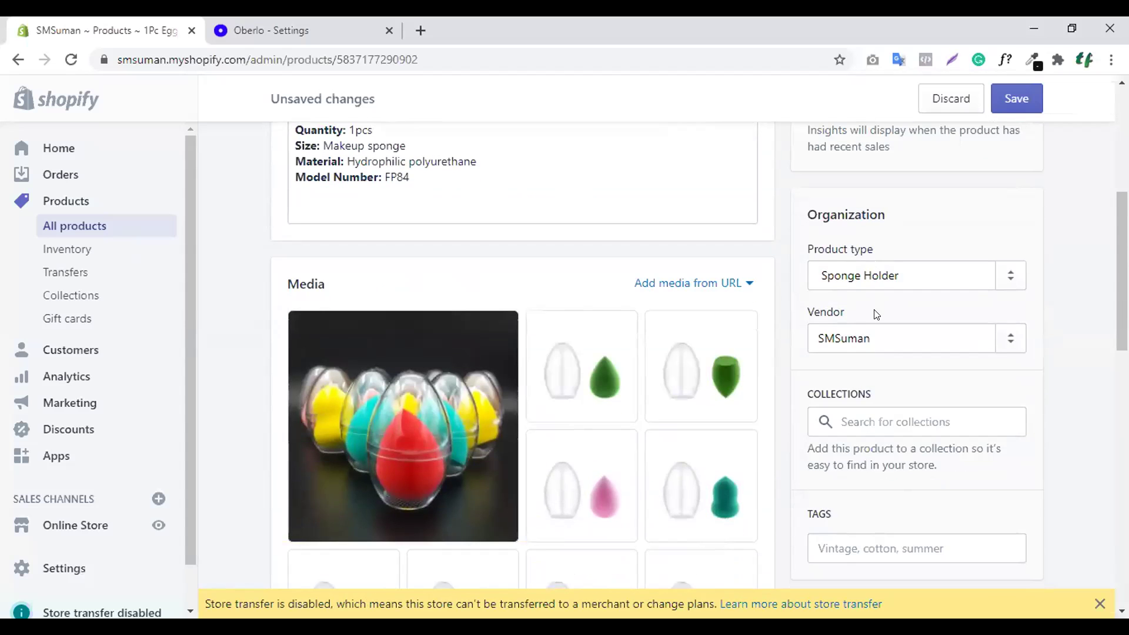
scroll(873, 329, down, 3)
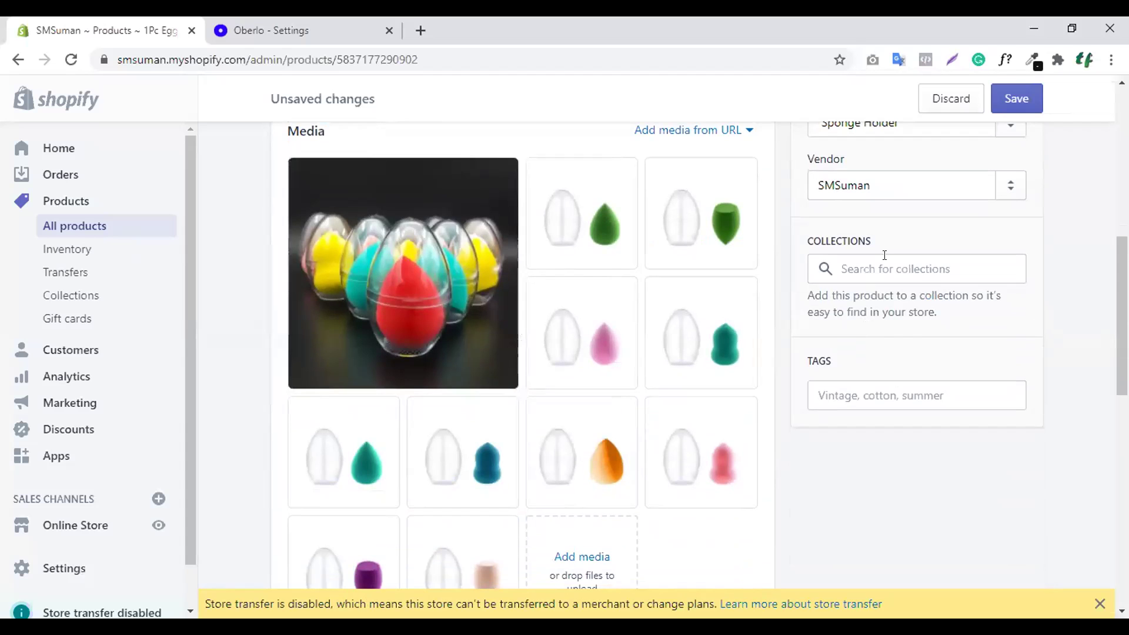
scroll(888, 262, down, 8)
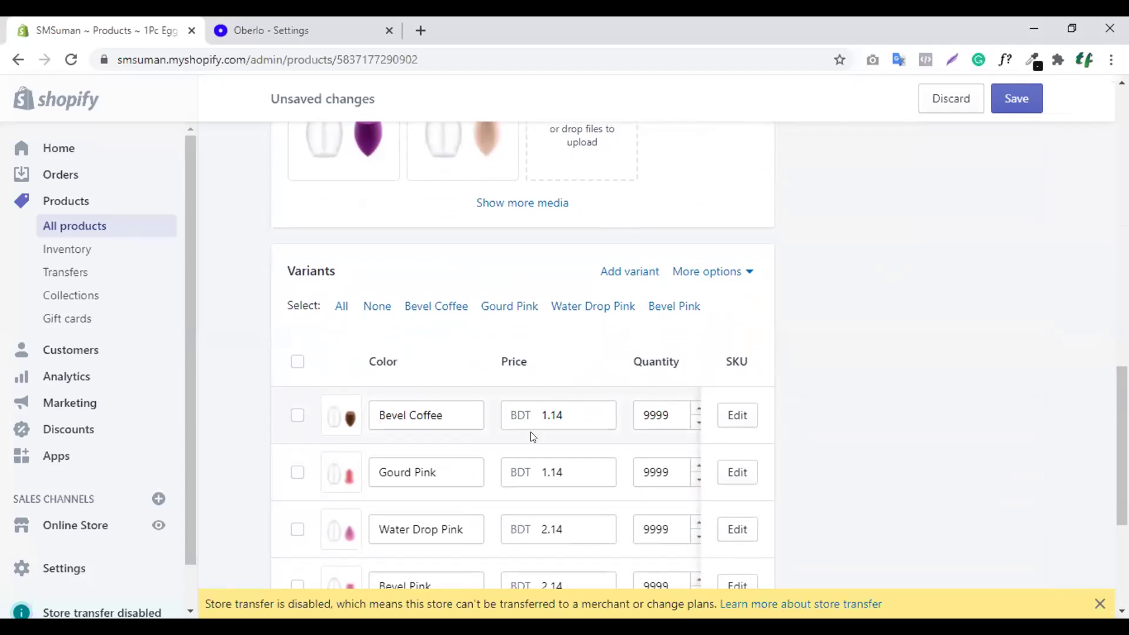
click(1017, 100)
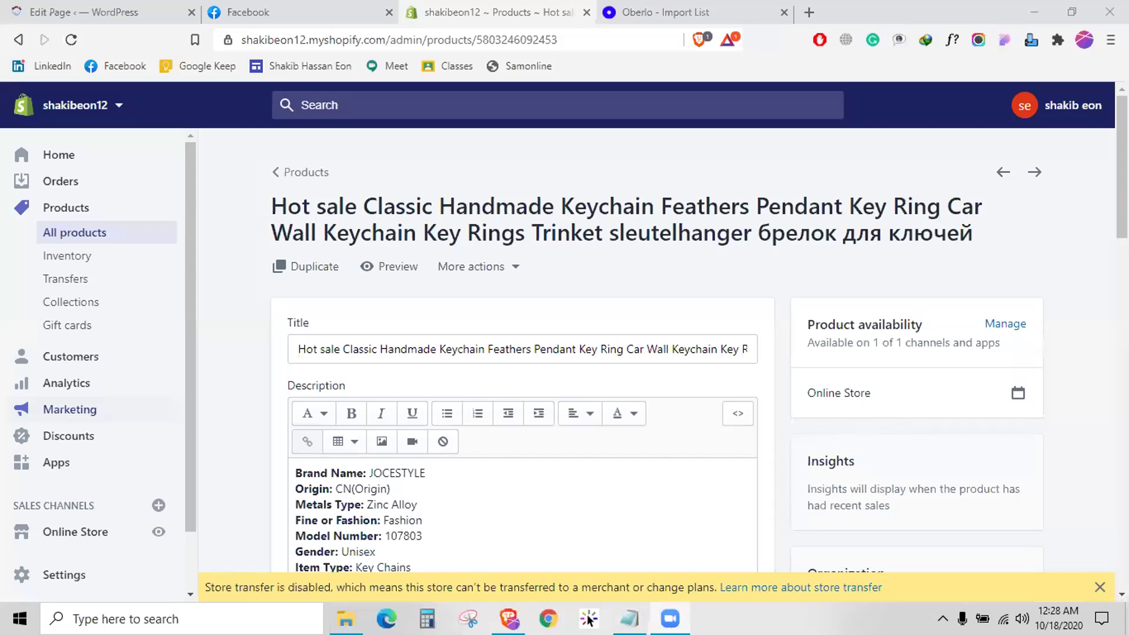
Show the installed Apps list, then switch to the Oberlo browser tab.
scroll(78, 465, down, 1)
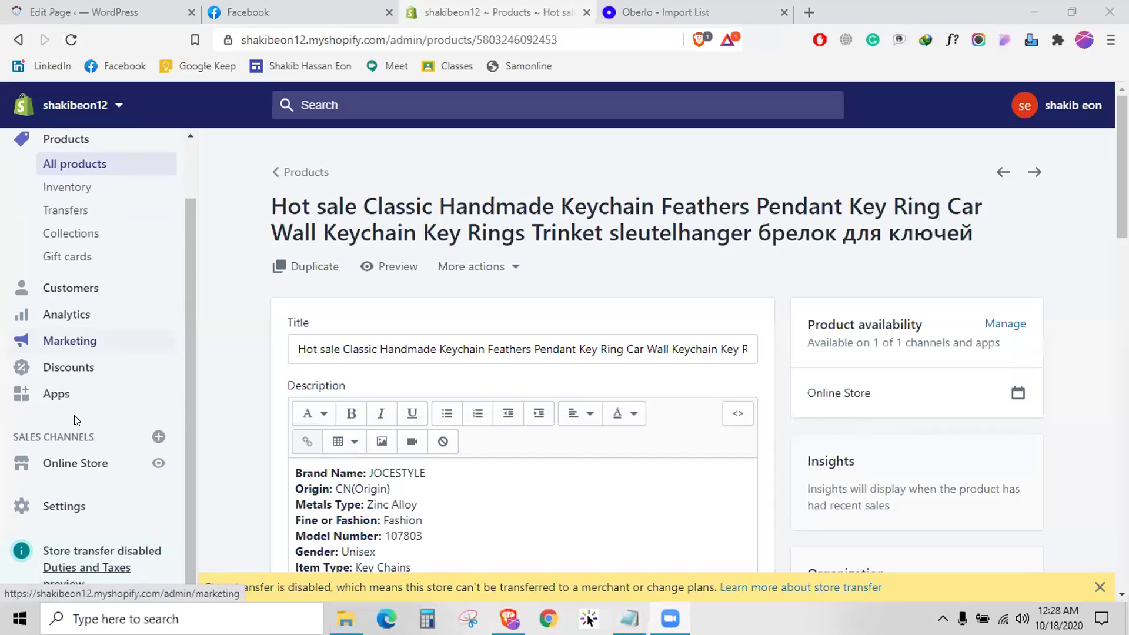
click(71, 399)
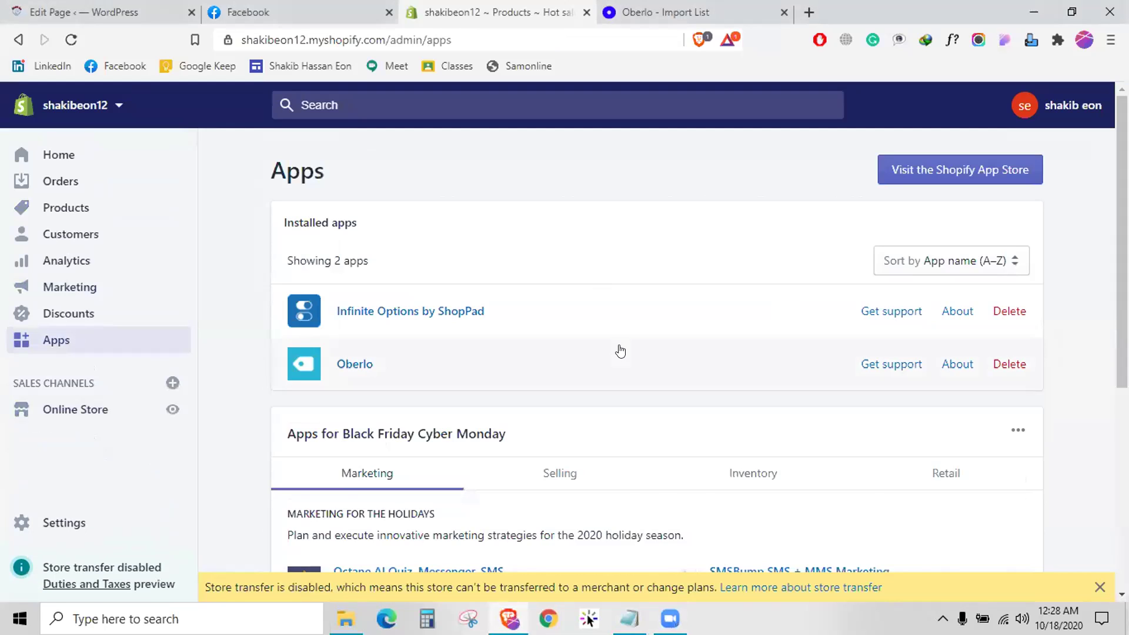
click(719, 9)
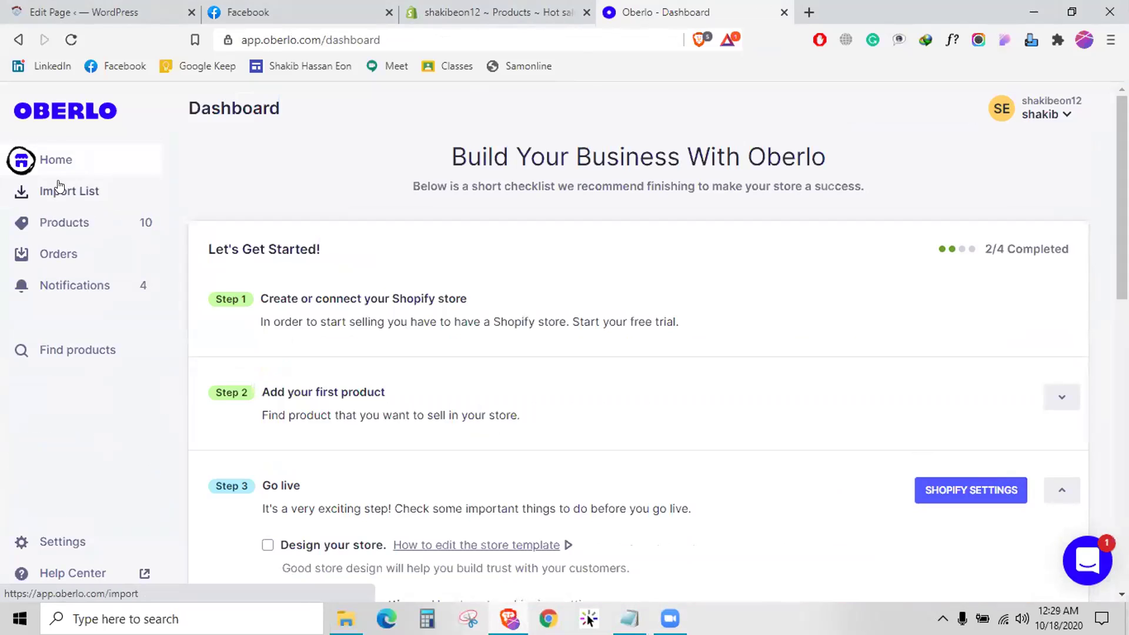
Expand Step 2, untick Find products to sell, and go to Explore Products.
click(1058, 395)
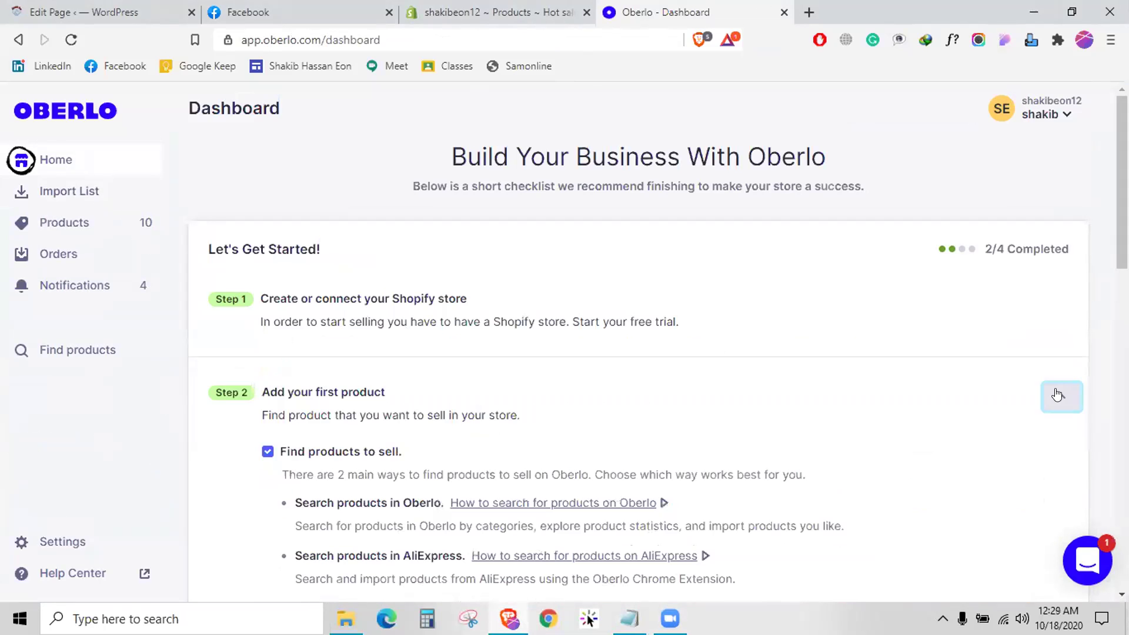
scroll(753, 378, down, 3)
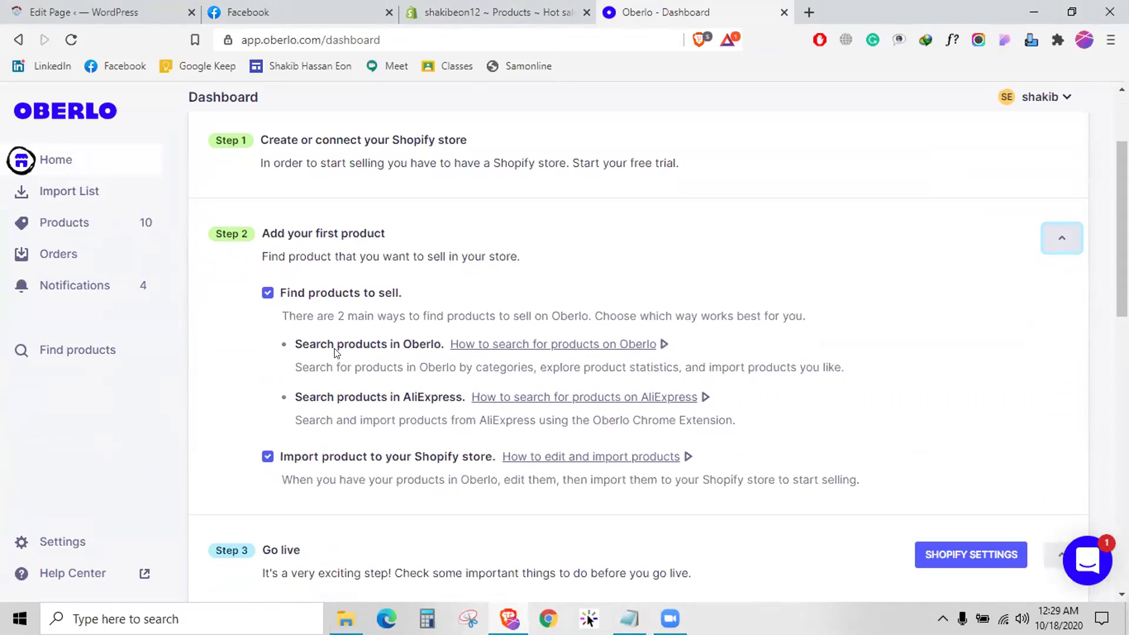
click(310, 292)
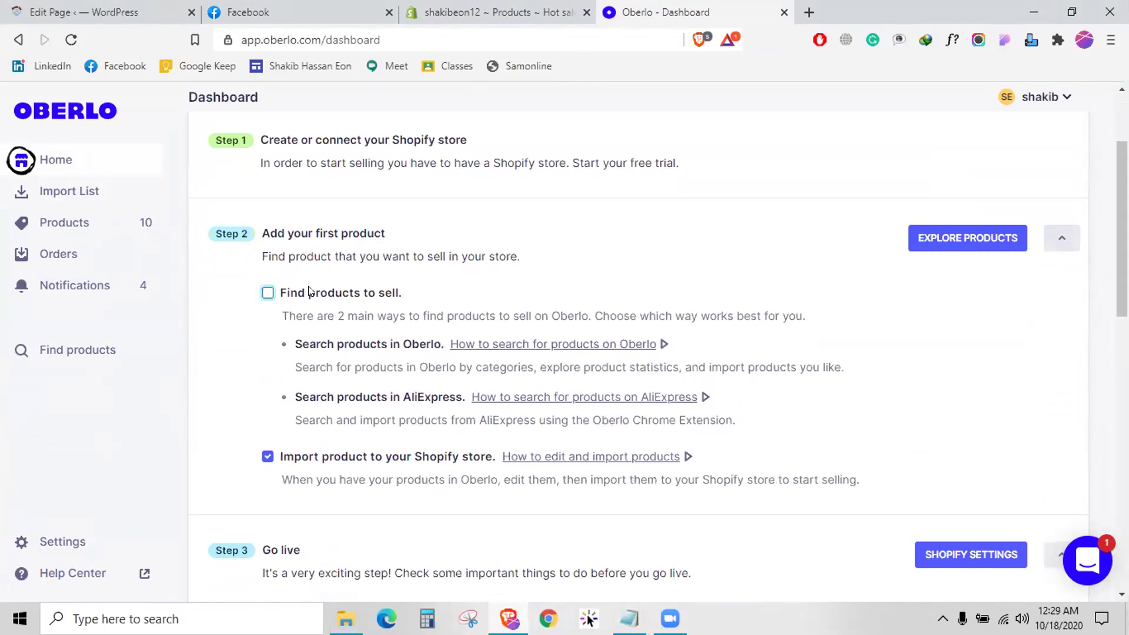
click(932, 243)
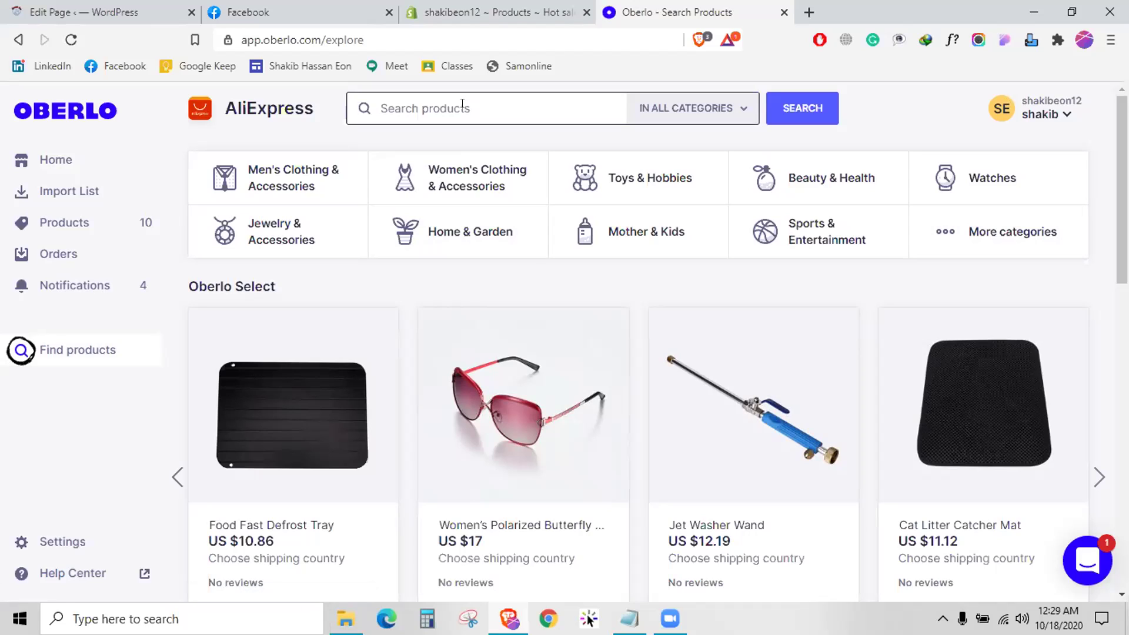
Search AliExpress products for 'electronics'.
click(462, 105)
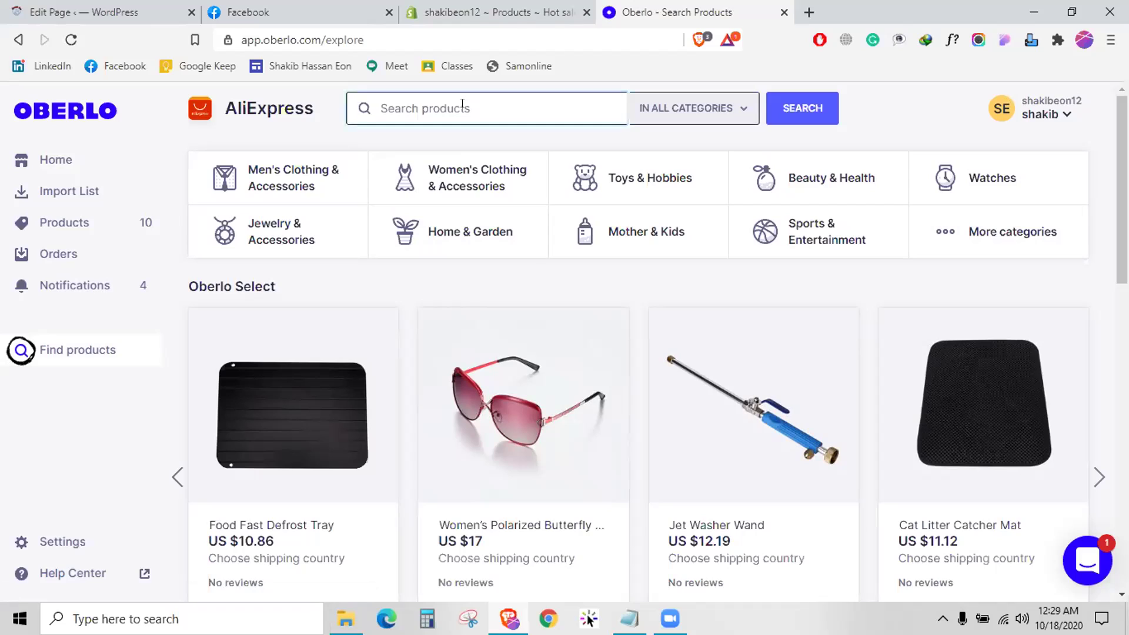
text(c)
key(BackSpace)
text(electron)
text(ics)
click(800, 113)
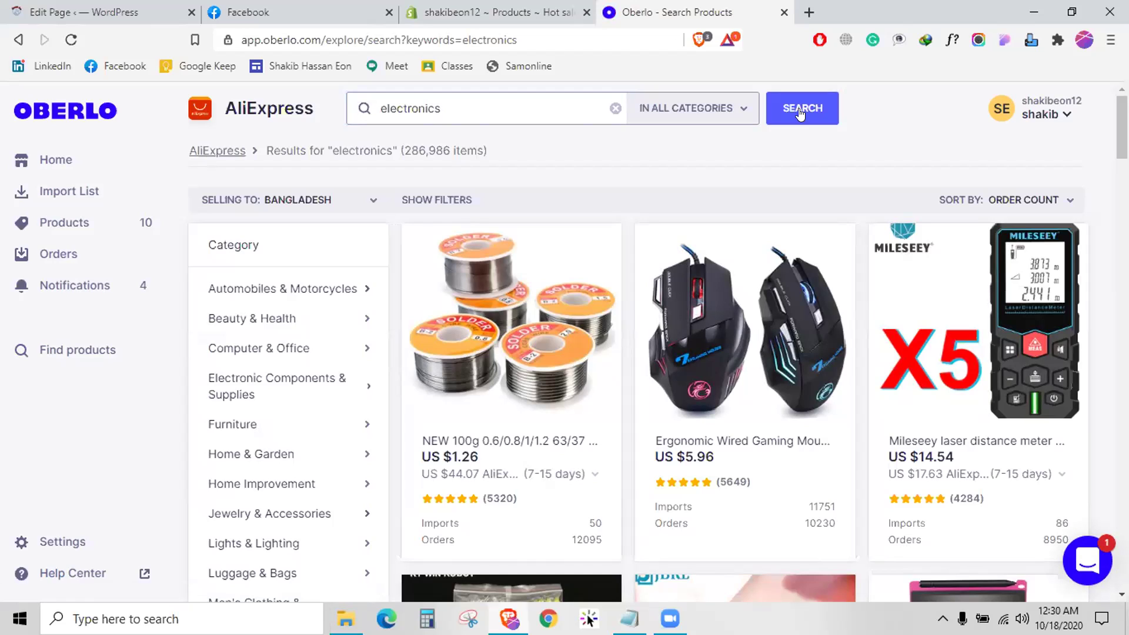
Set the destination country to the United States.
mouse_move(721, 428)
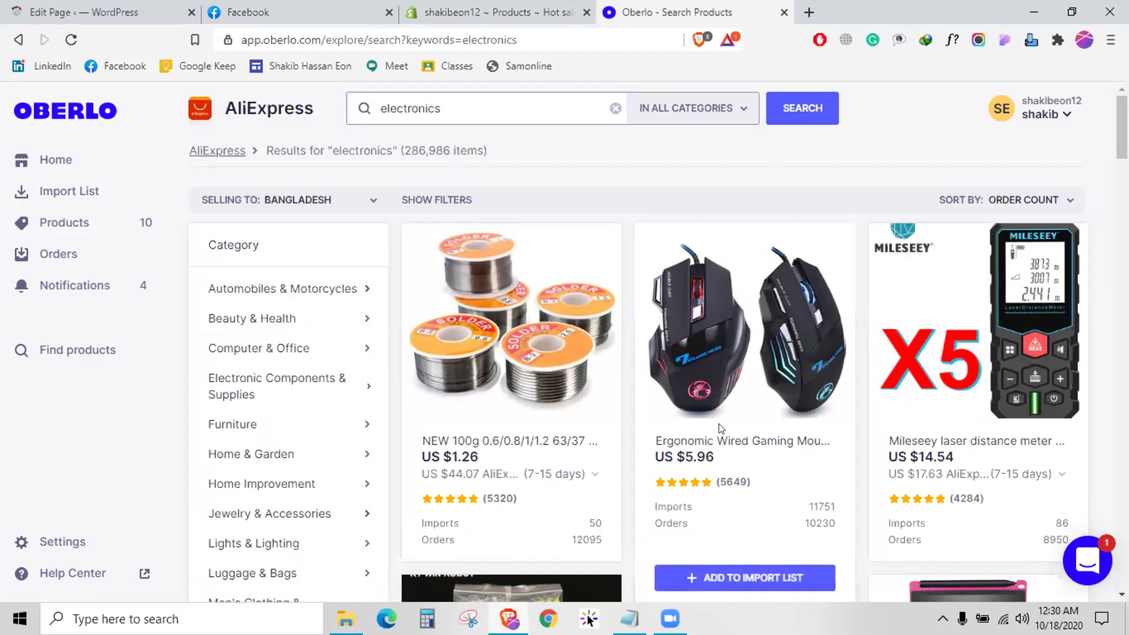
click(287, 197)
click(260, 225)
text(united)
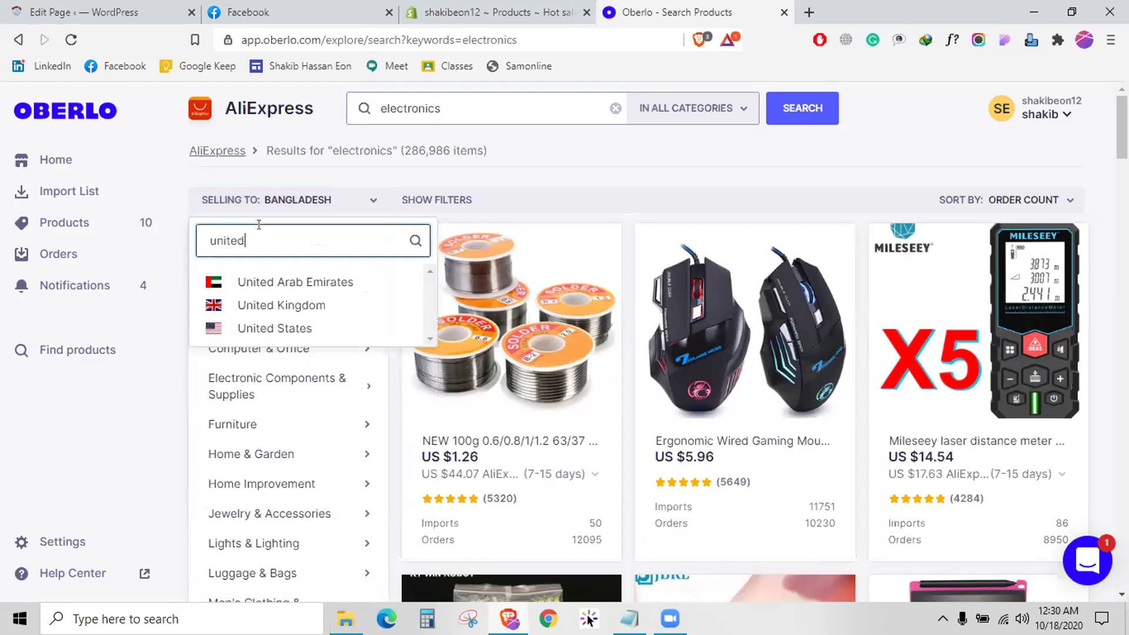
click(262, 328)
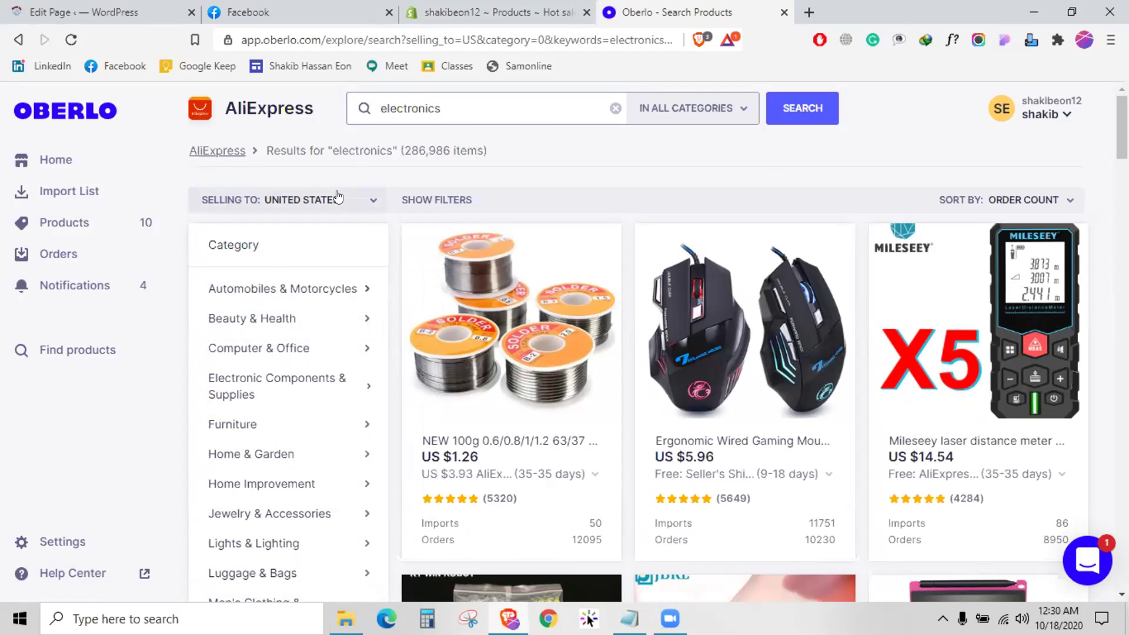
Sort the results by lowest price, then switch back to Best Match.
click(1037, 199)
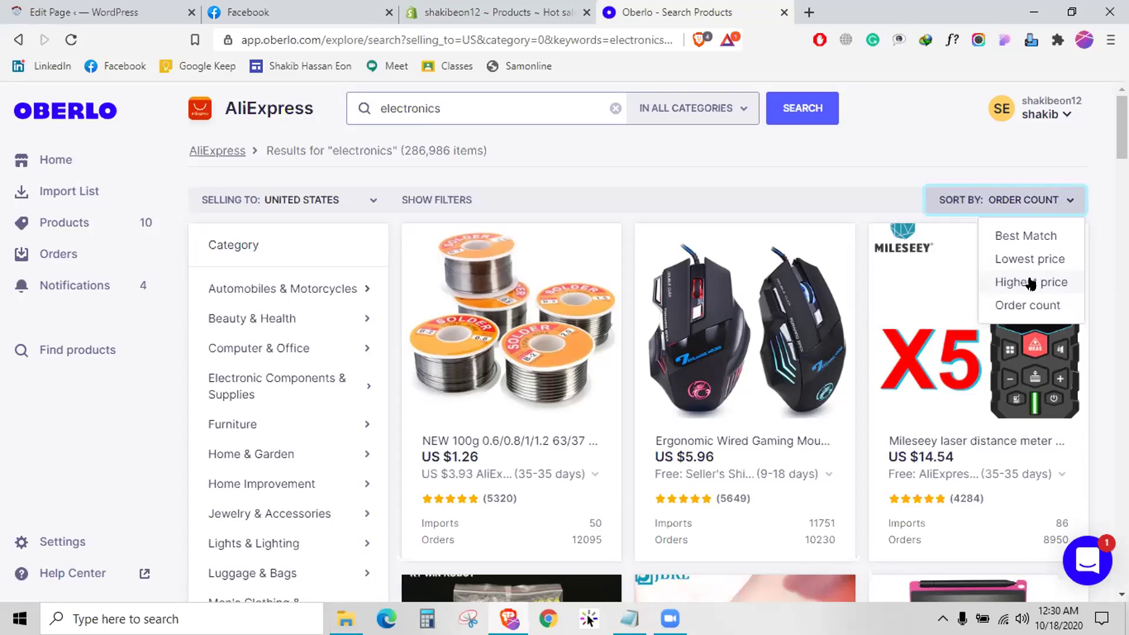
click(1026, 259)
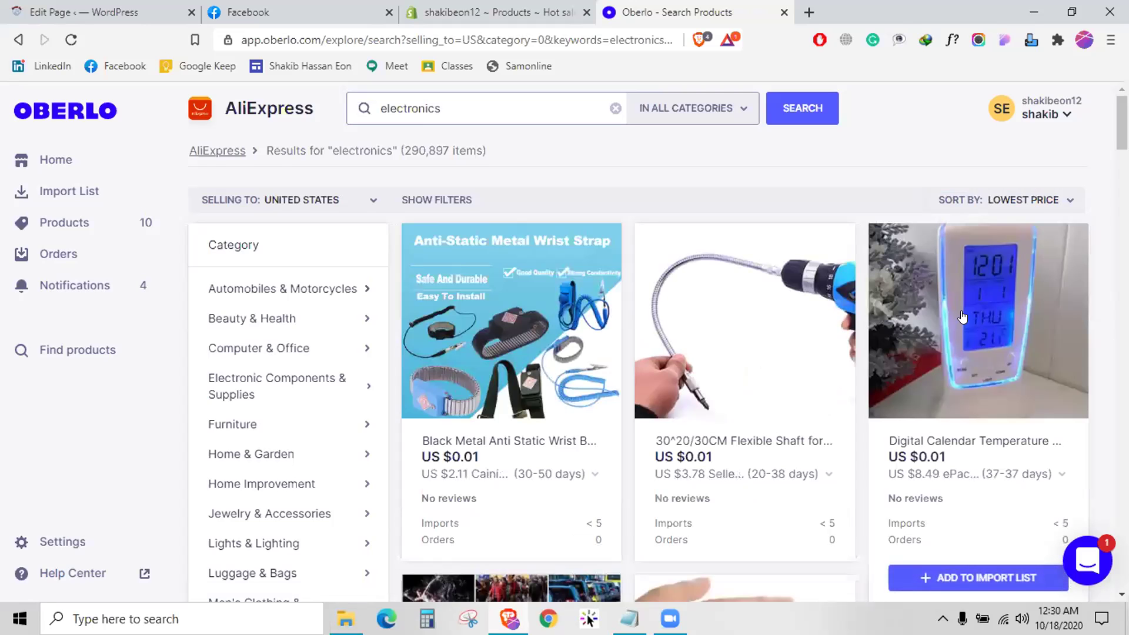
scroll(799, 304, down, 5)
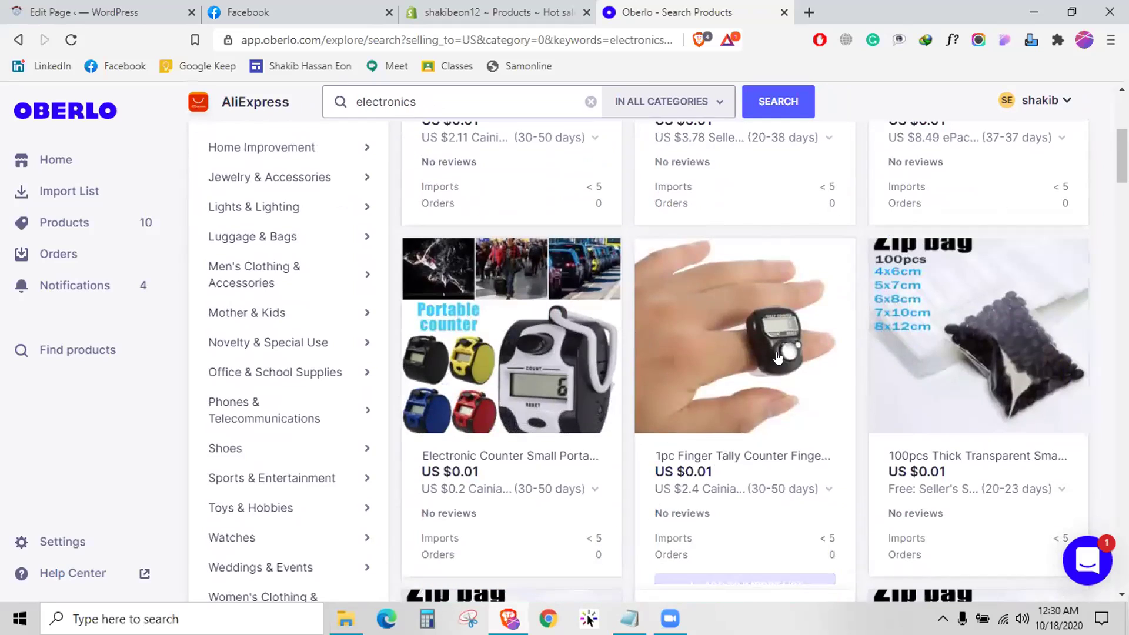
scroll(788, 330, down, 3)
scroll(778, 358, down, 6)
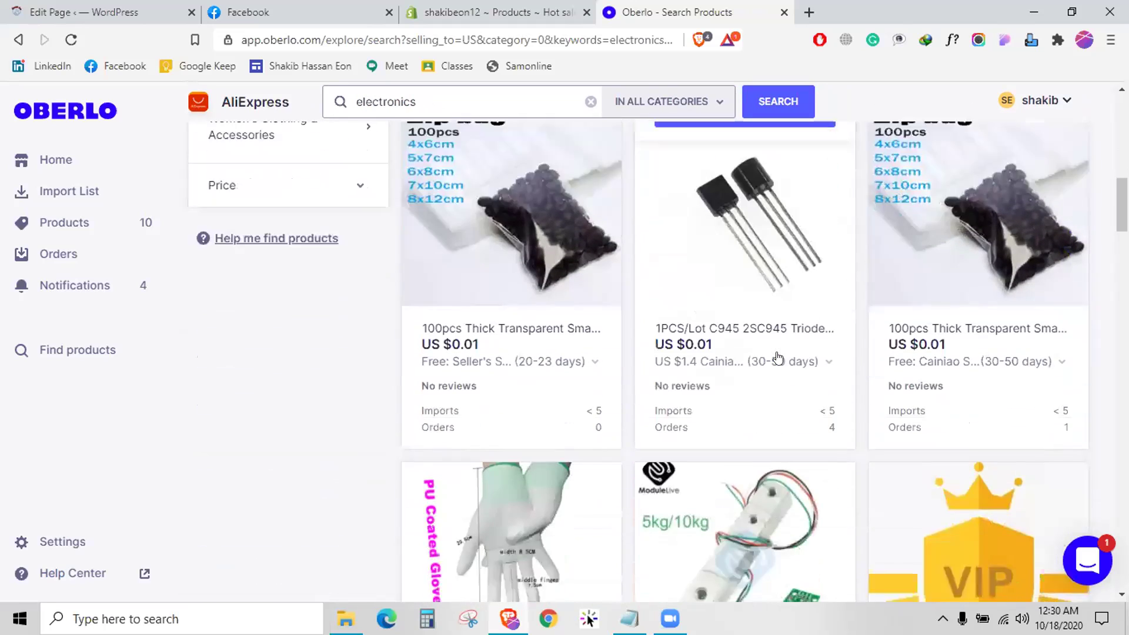
scroll(778, 357, up, 14)
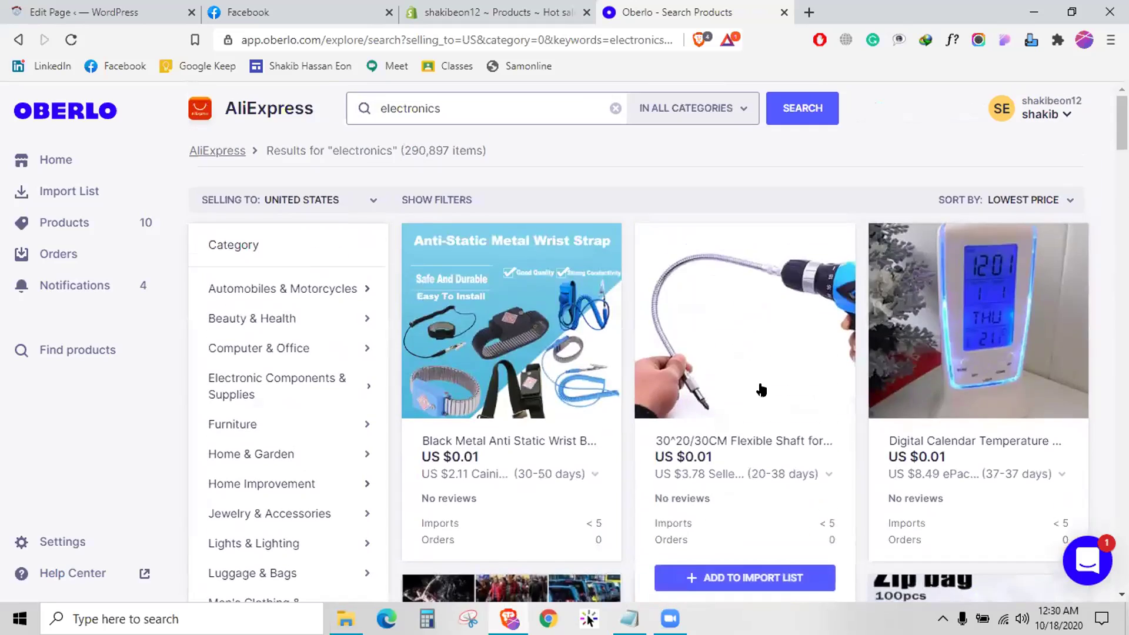
click(1028, 201)
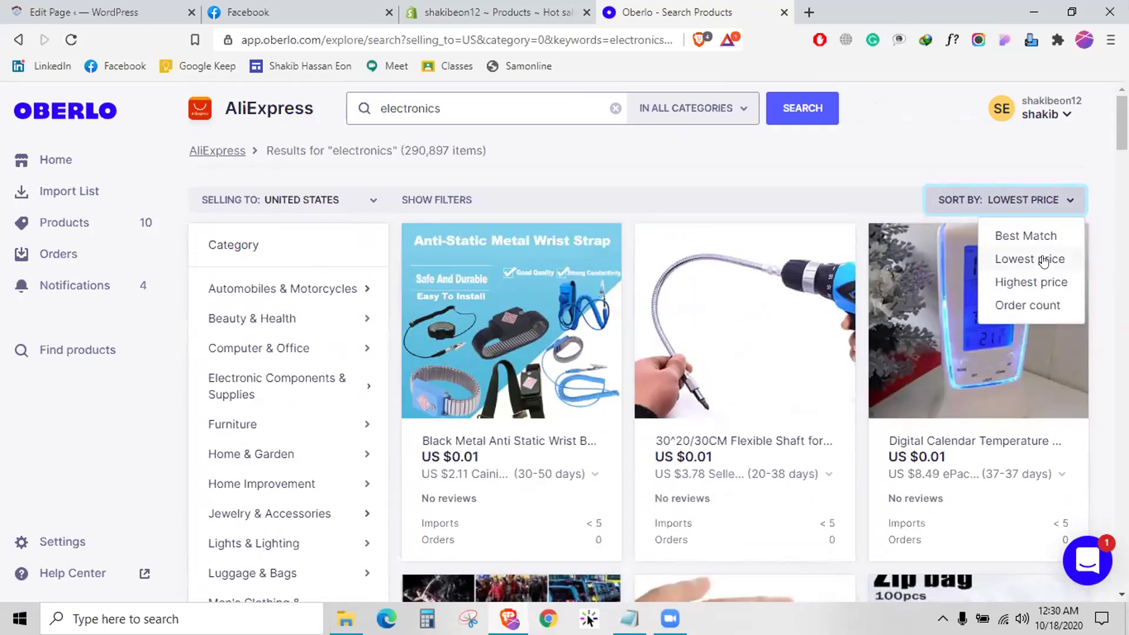
click(1030, 236)
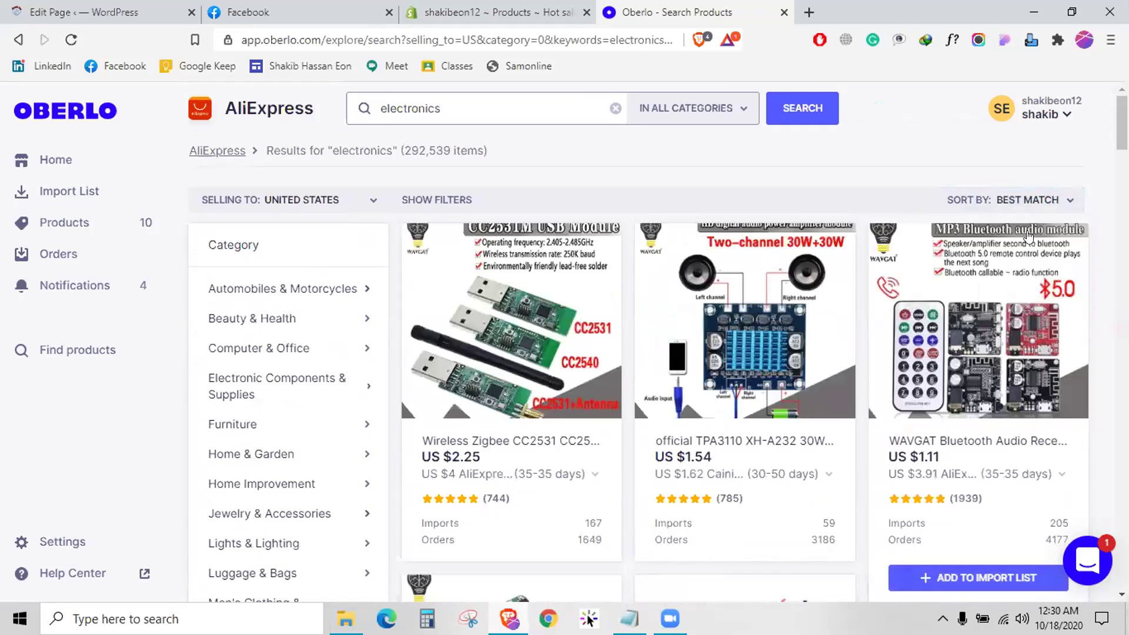
Replace the search term with 'pet' and run the search.
click(455, 106)
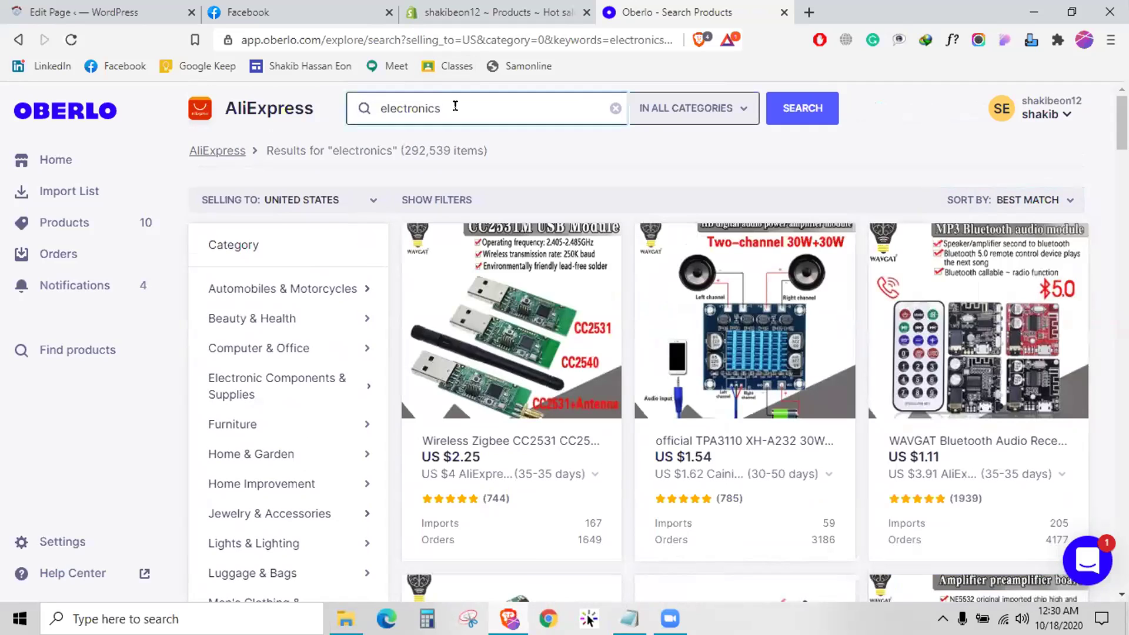
key(ctrl+a)
text(pet)
key(Return)
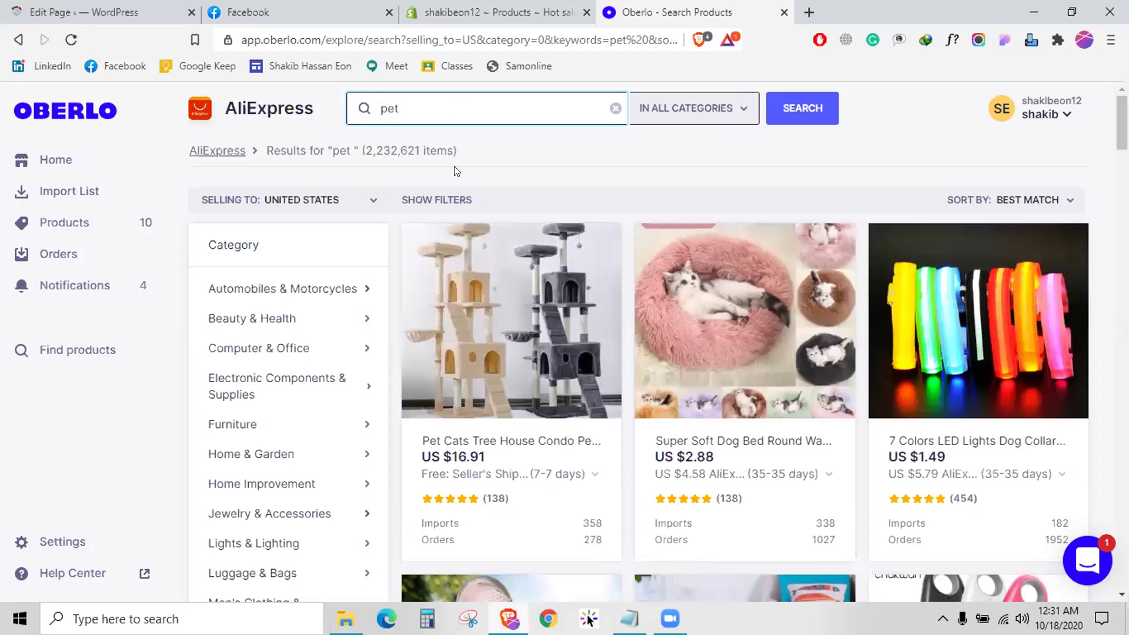
Add the LED pet dog collar and the anti-barking dog repeller to the Import List.
mouse_move(526, 384)
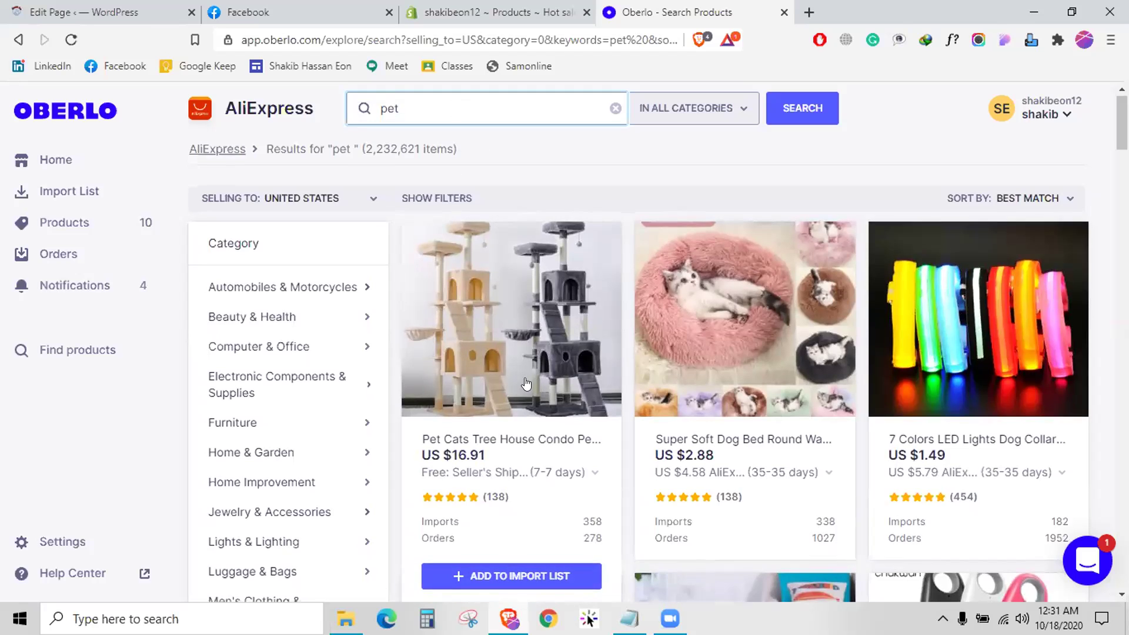
scroll(526, 384, down, 3)
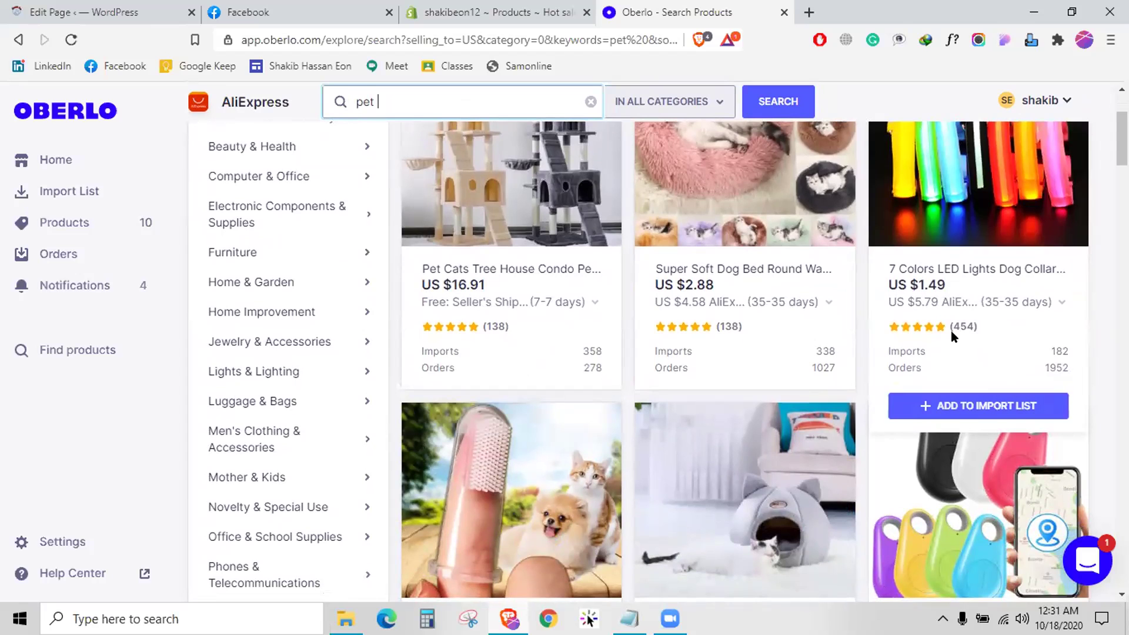
scroll(959, 330, down, 4)
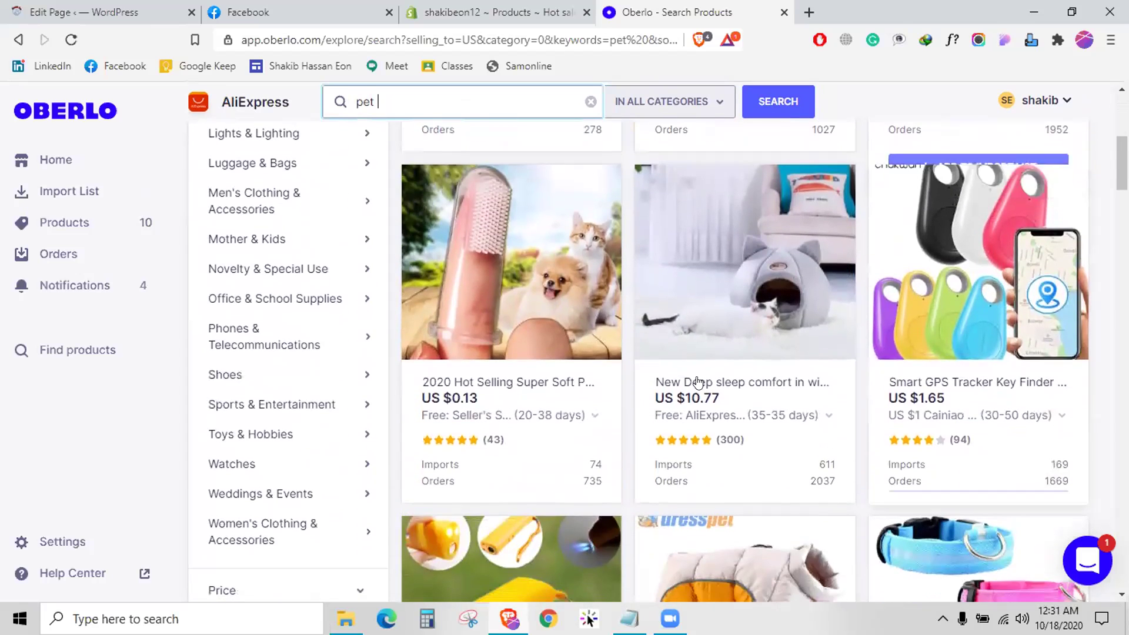
scroll(946, 443, down, 3)
scroll(945, 442, down, 4)
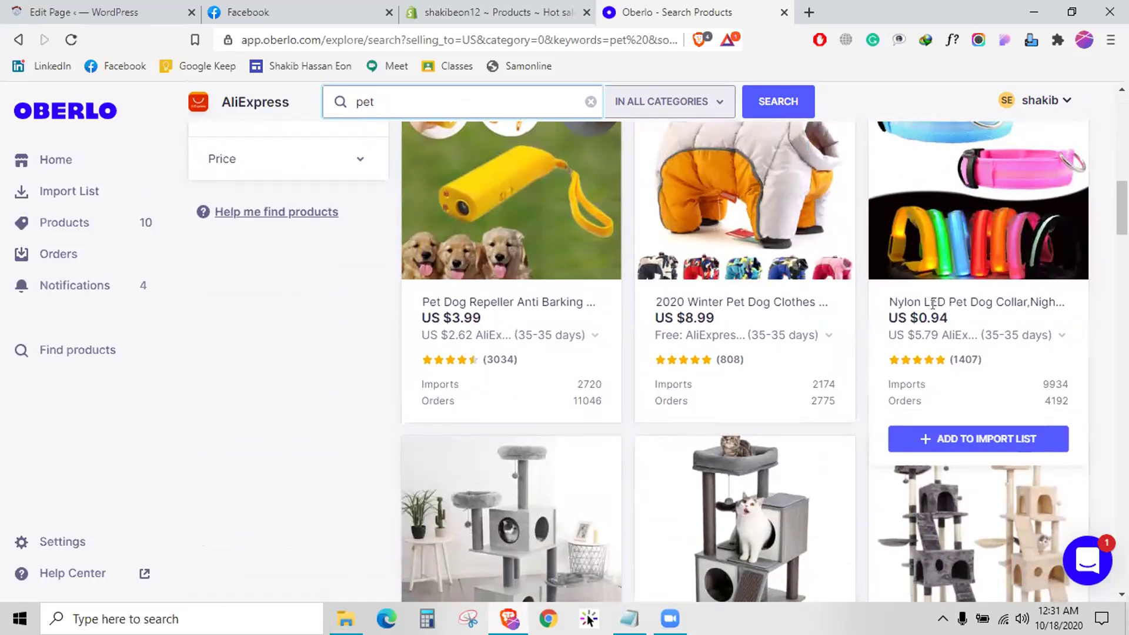
click(925, 442)
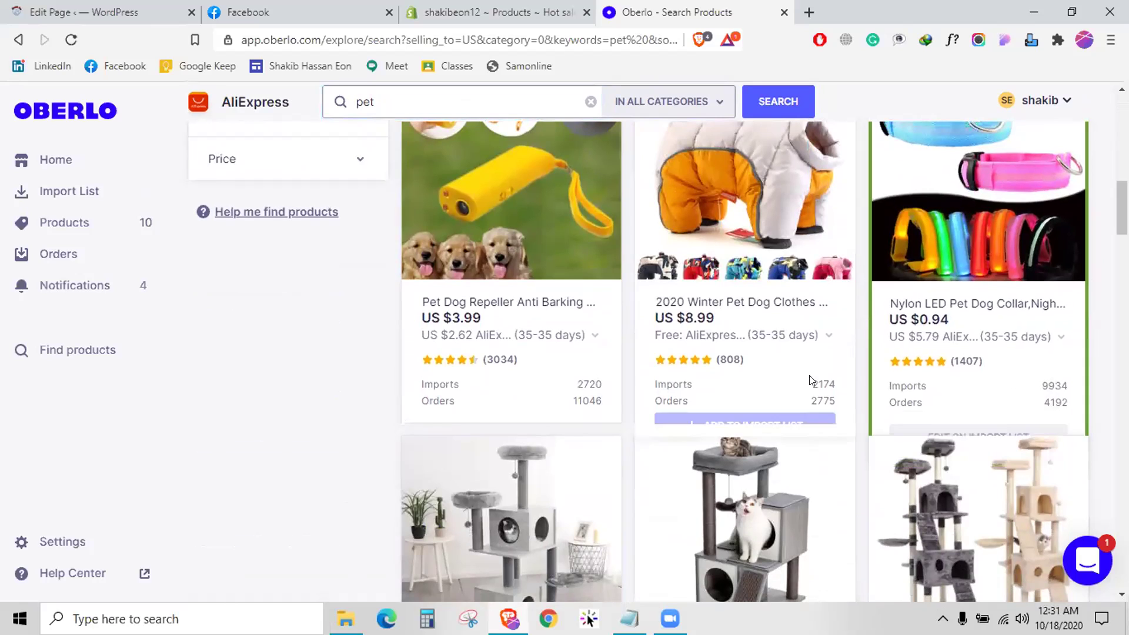
mouse_move(676, 312)
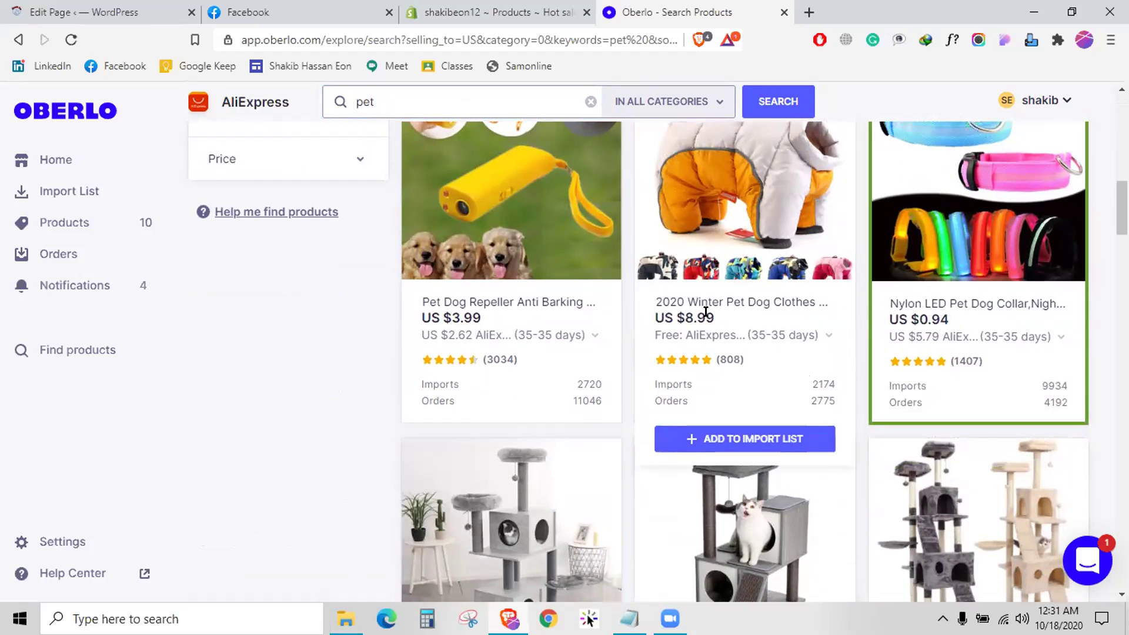
mouse_move(436, 310)
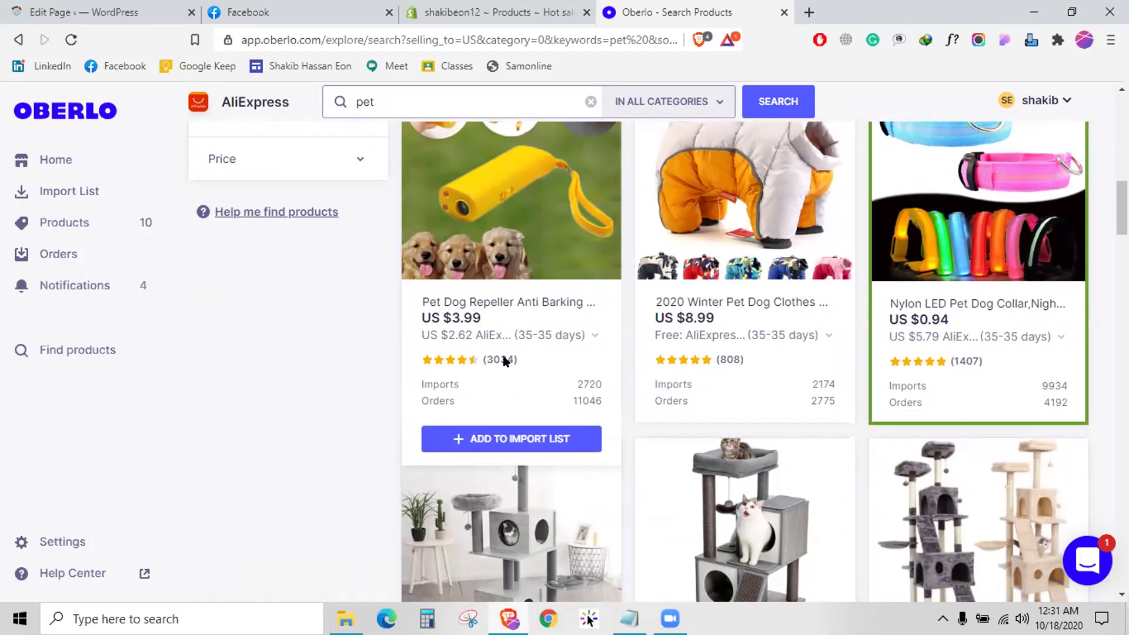
click(484, 439)
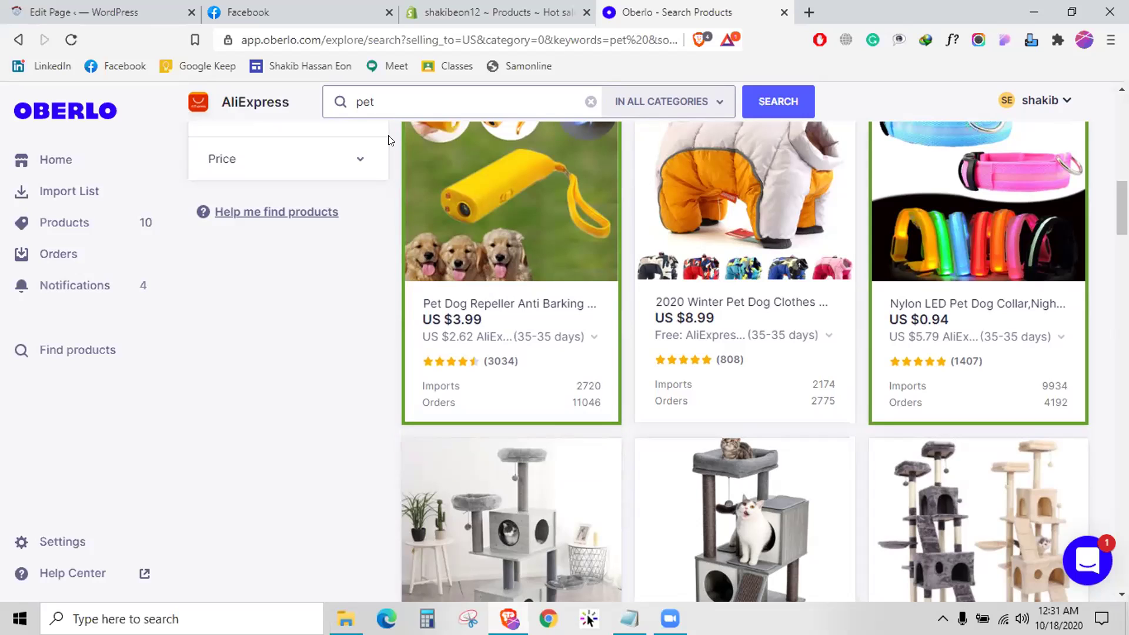
scroll(330, 285, up, 14)
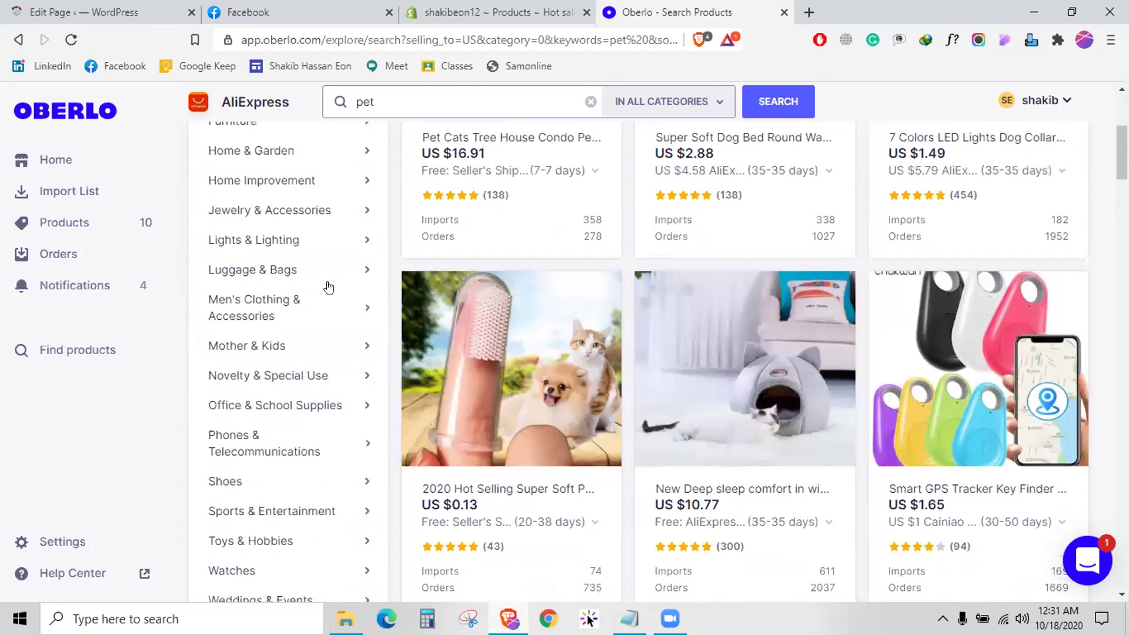
scroll(329, 287, up, 1)
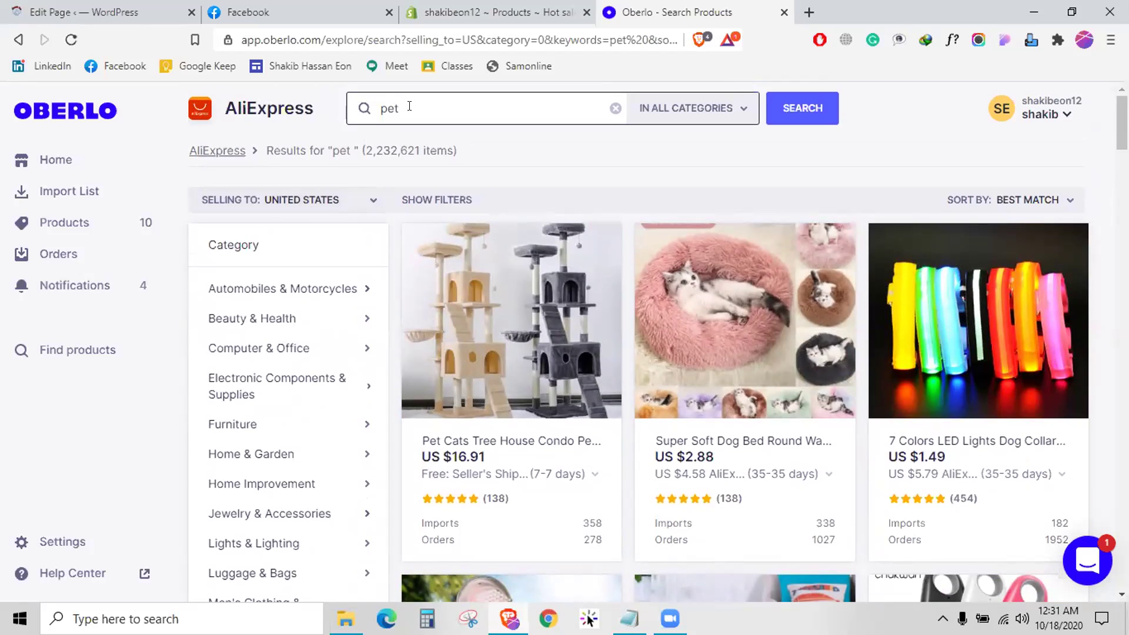
Check the Sort By options without changing the order, then refocus the search box.
click(1027, 203)
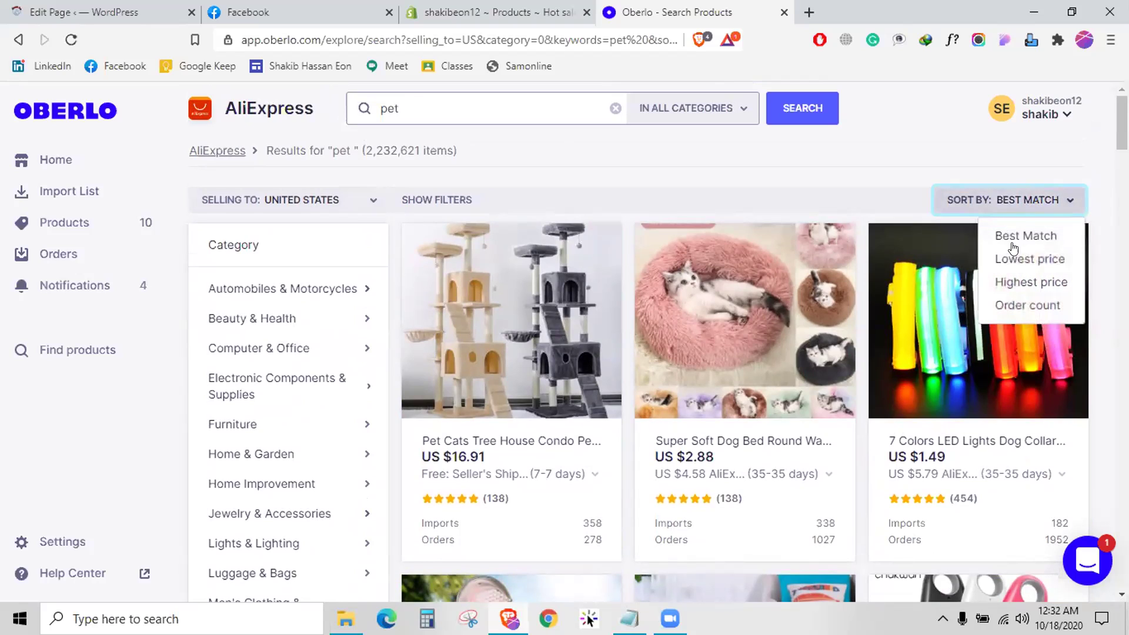
click(931, 142)
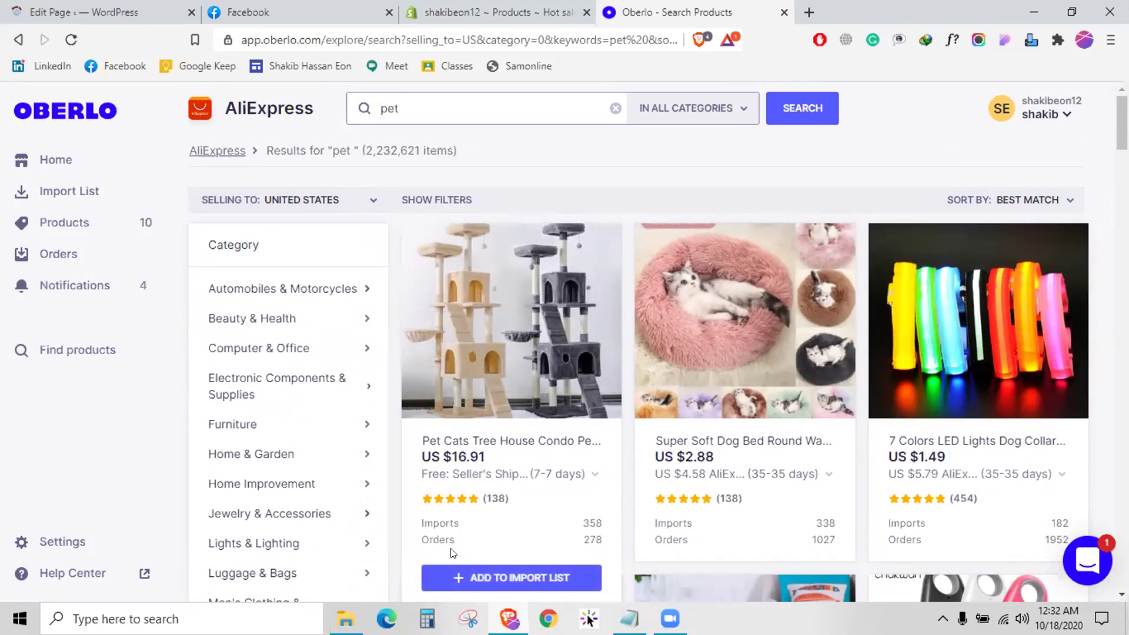
mouse_move(433, 538)
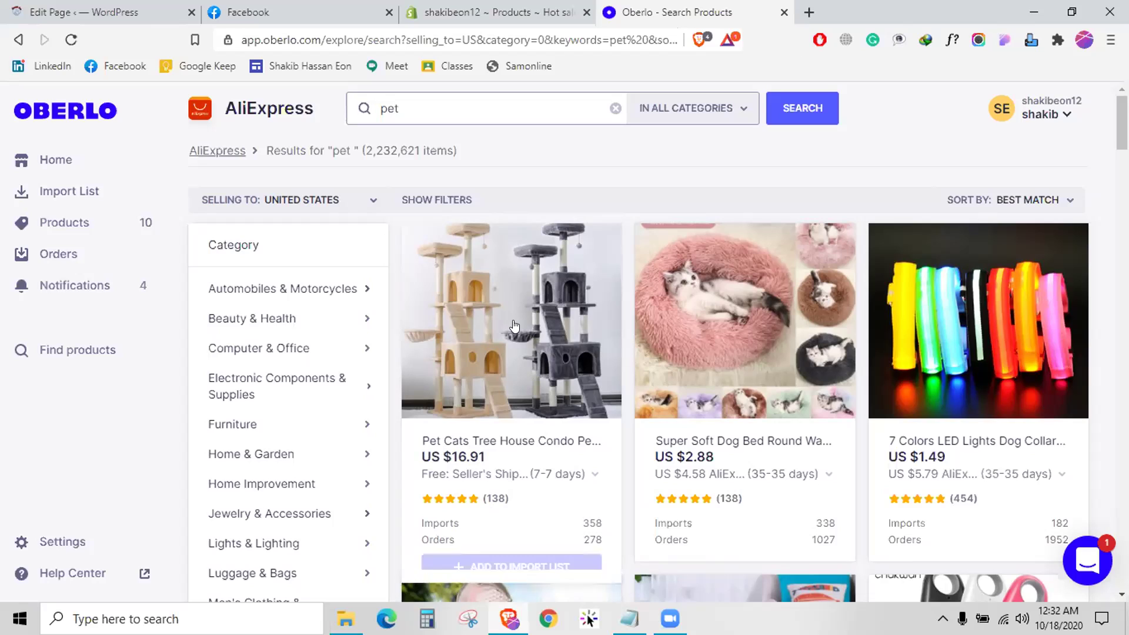
click(388, 107)
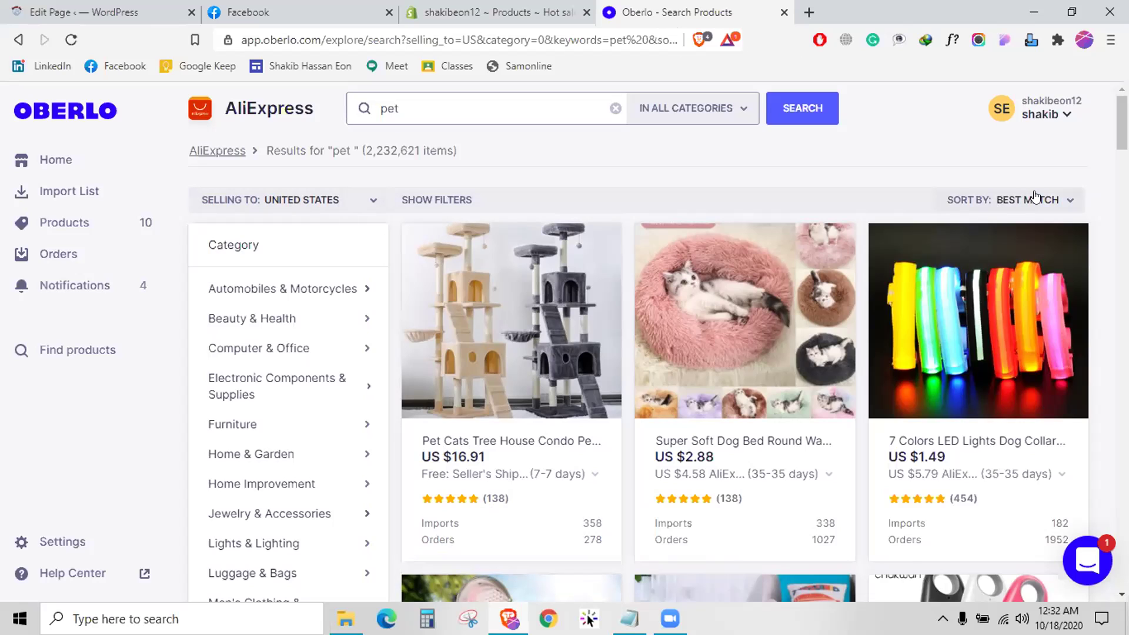
mouse_move(458, 499)
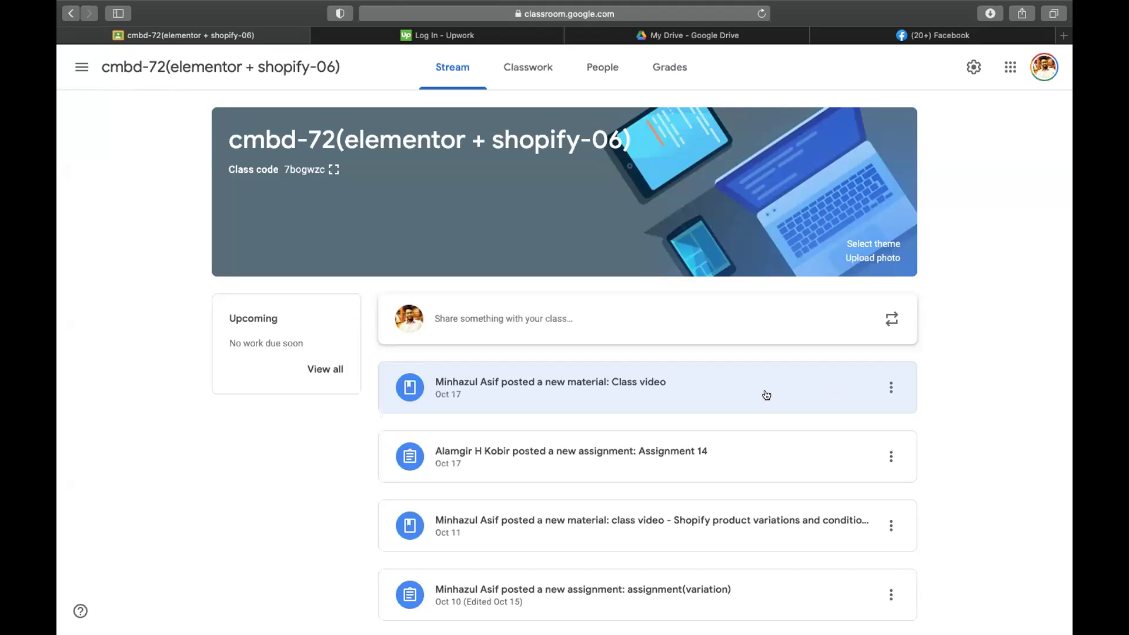
On the Classwork page, create a new topic and begin naming it 'epi-15('.
click(507, 52)
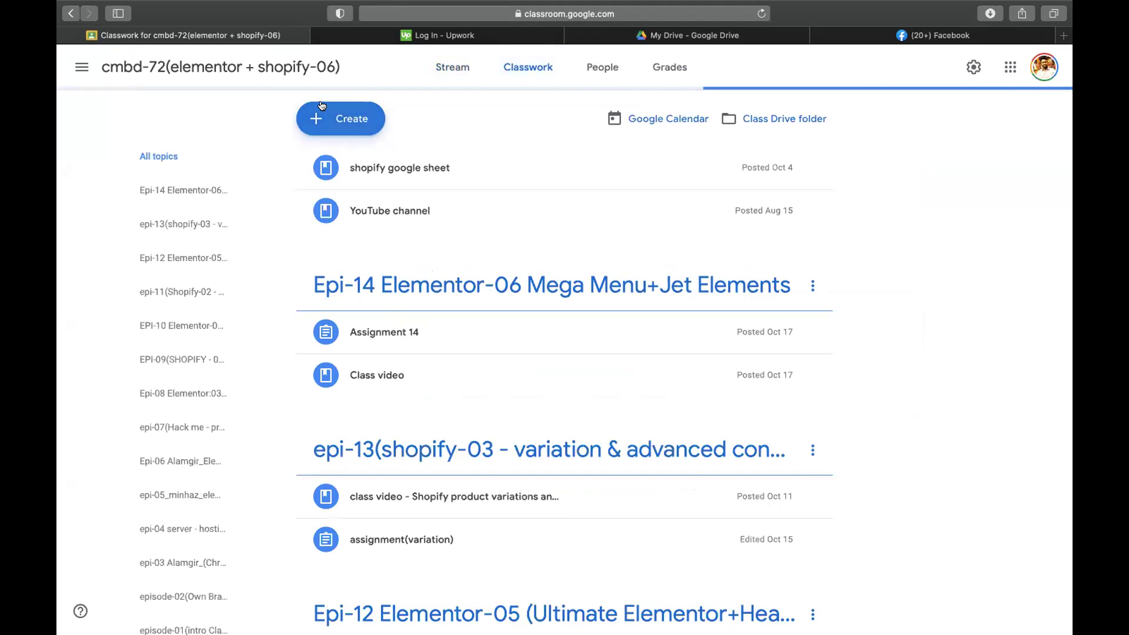
click(317, 126)
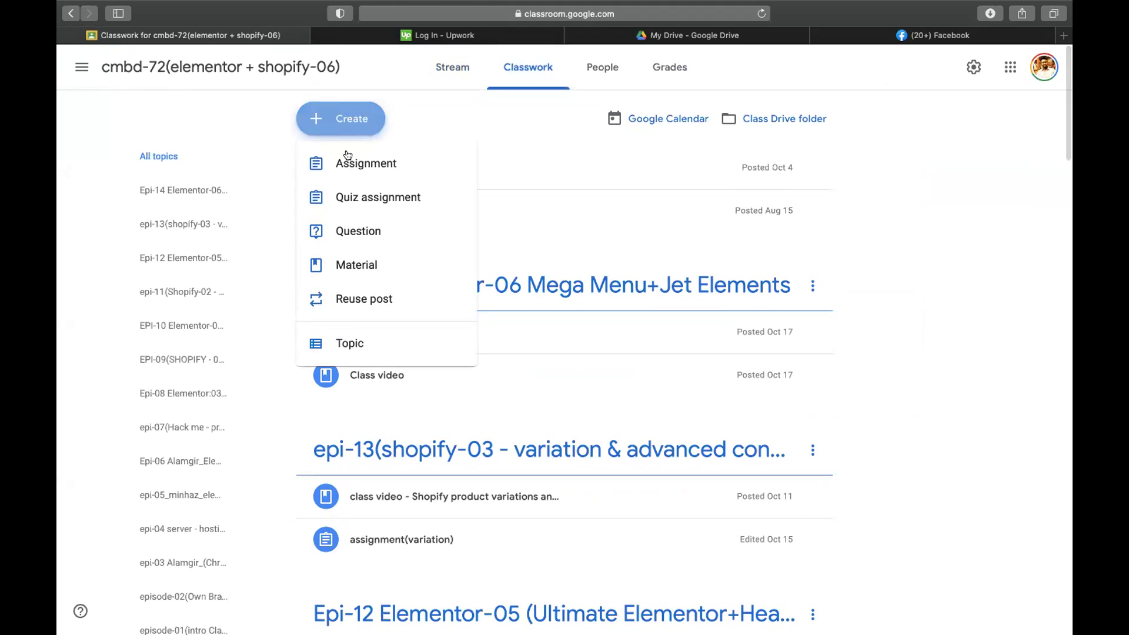
click(365, 343)
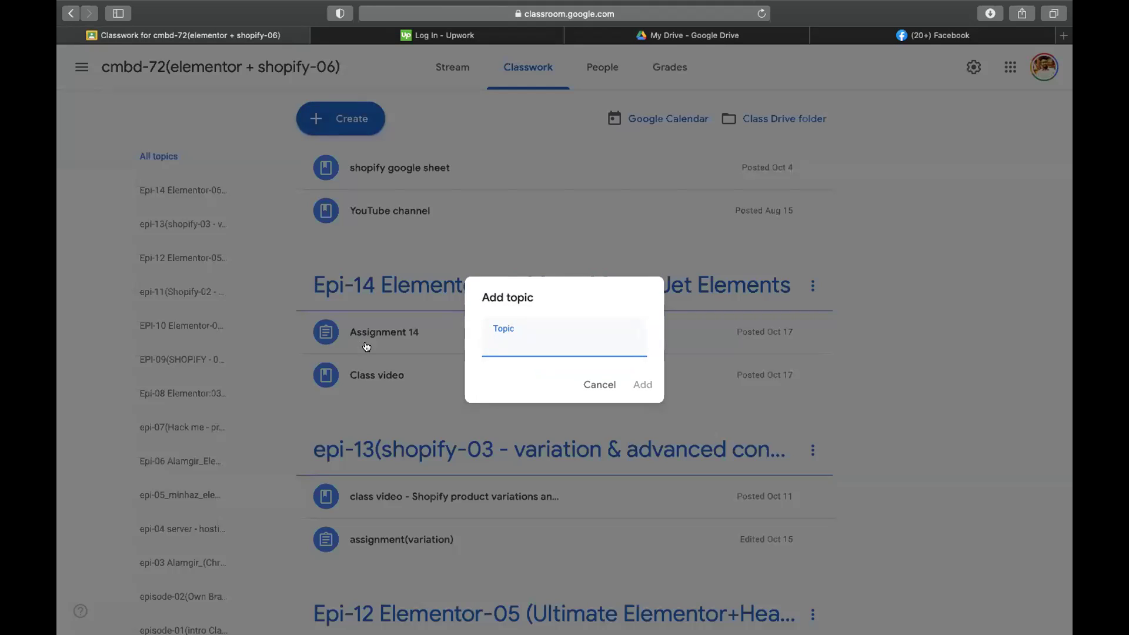
text(epi)
text(-15)
text(()
Save topic 'epi-15(product dropship & customise by OBERLO app)', replacing 'overlooking', then start an assignment.
text(product )
text(dropshi)
text(p & cust)
text(omise by o)
text(verlooking app)
key(Return)
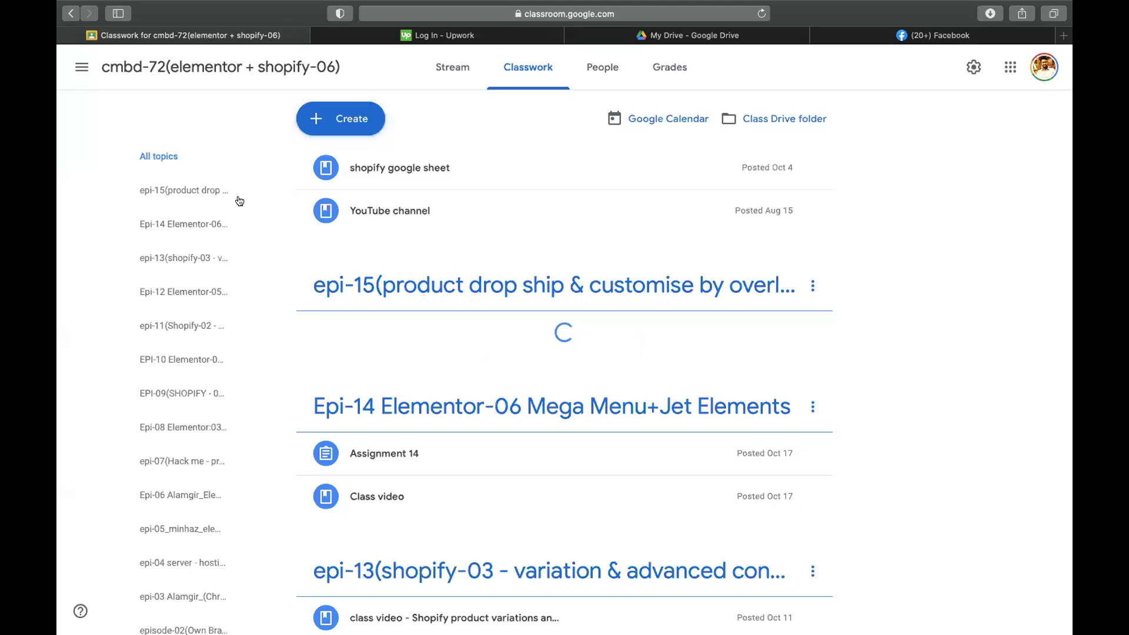
click(814, 286)
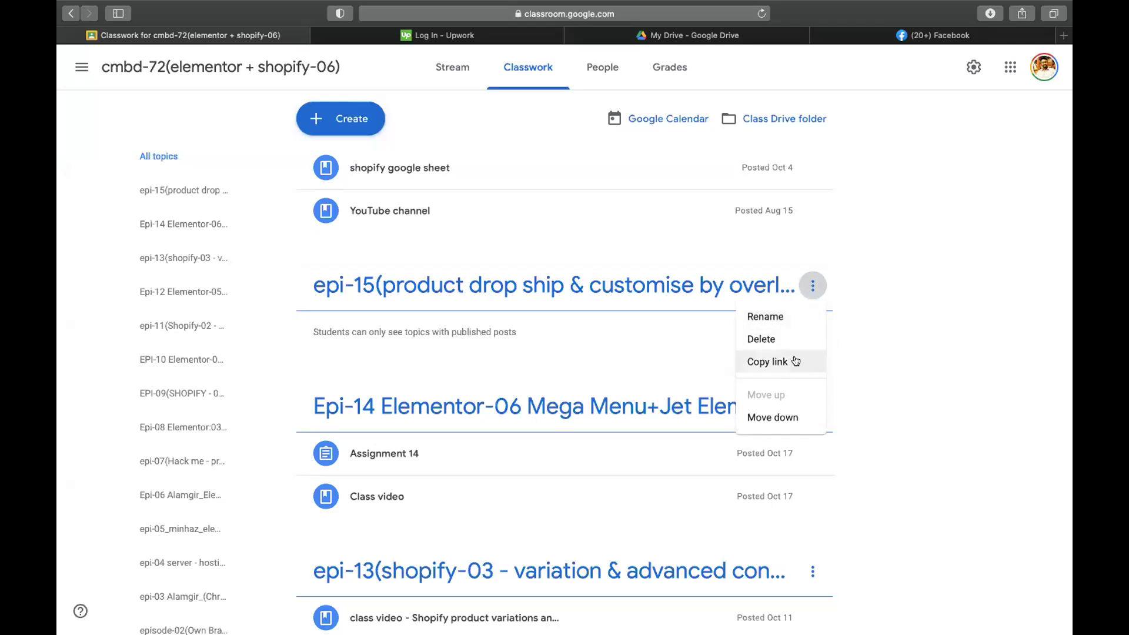
click(794, 310)
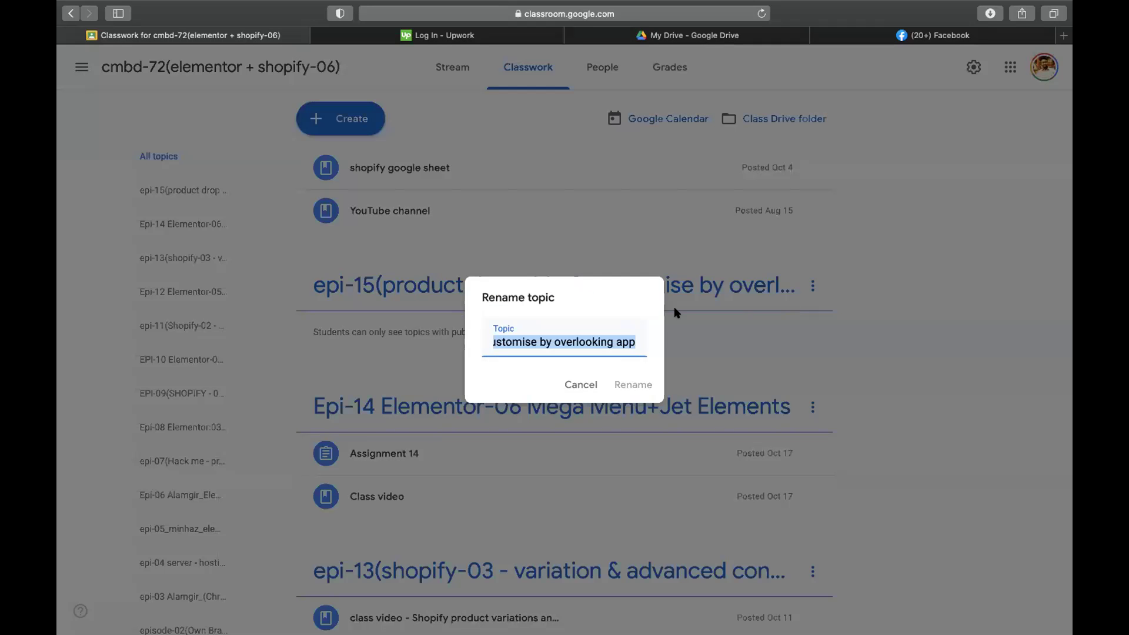
double_click(582, 341)
text(OBERLO)
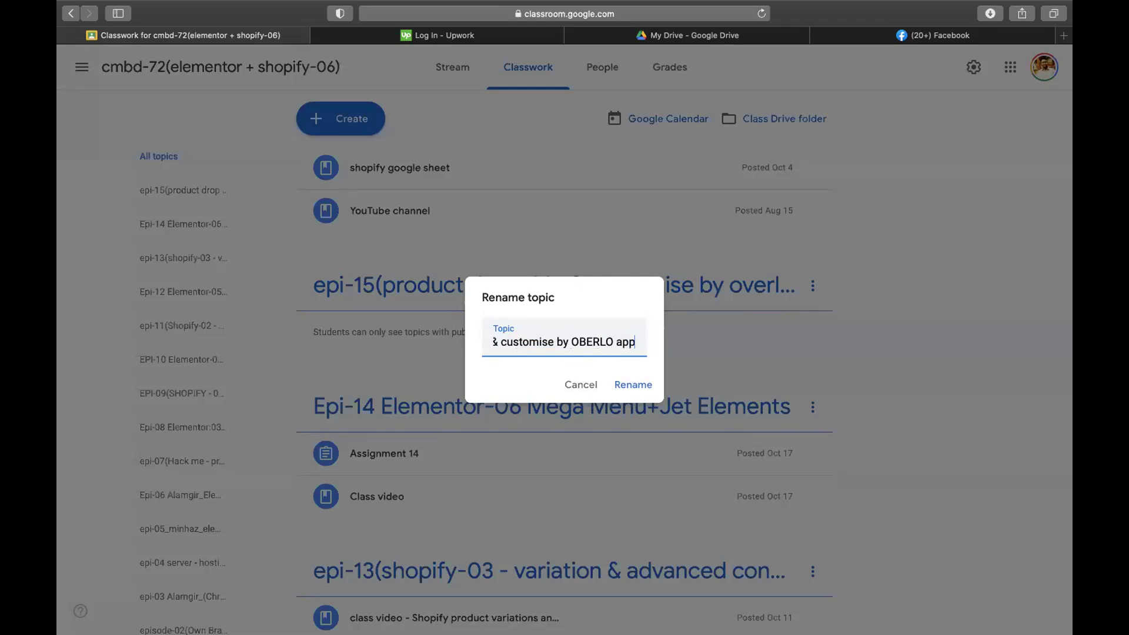
key(Return)
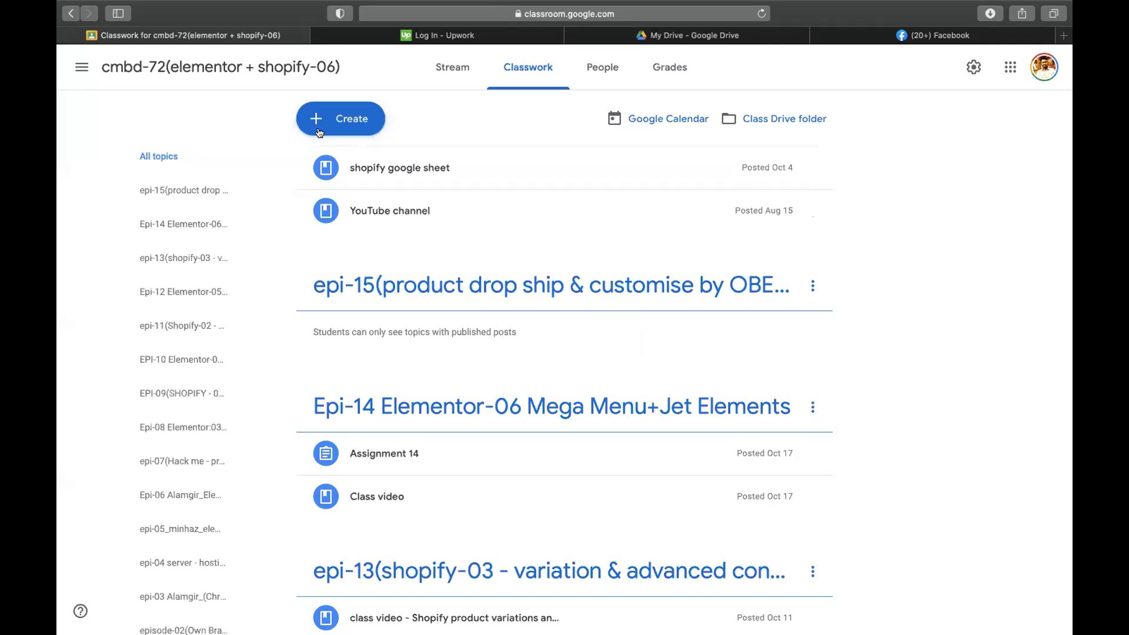
click(341, 119)
click(334, 160)
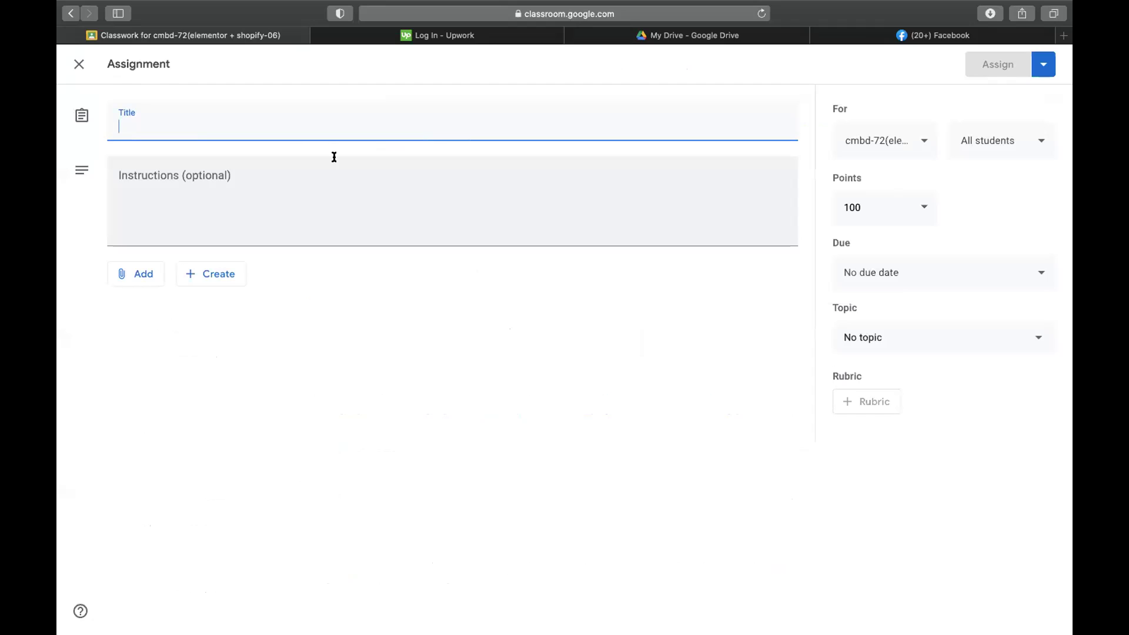
Title the assignment 'OBERLO DROPSHIP 10 PRODUCT ASSIGNMENT'.
text(overlooking)
double_click(174, 128)
text(PQ)
key(BackSpace)
key(BackSpace)
text(OBERLO DROPSHIP 10 PRO)
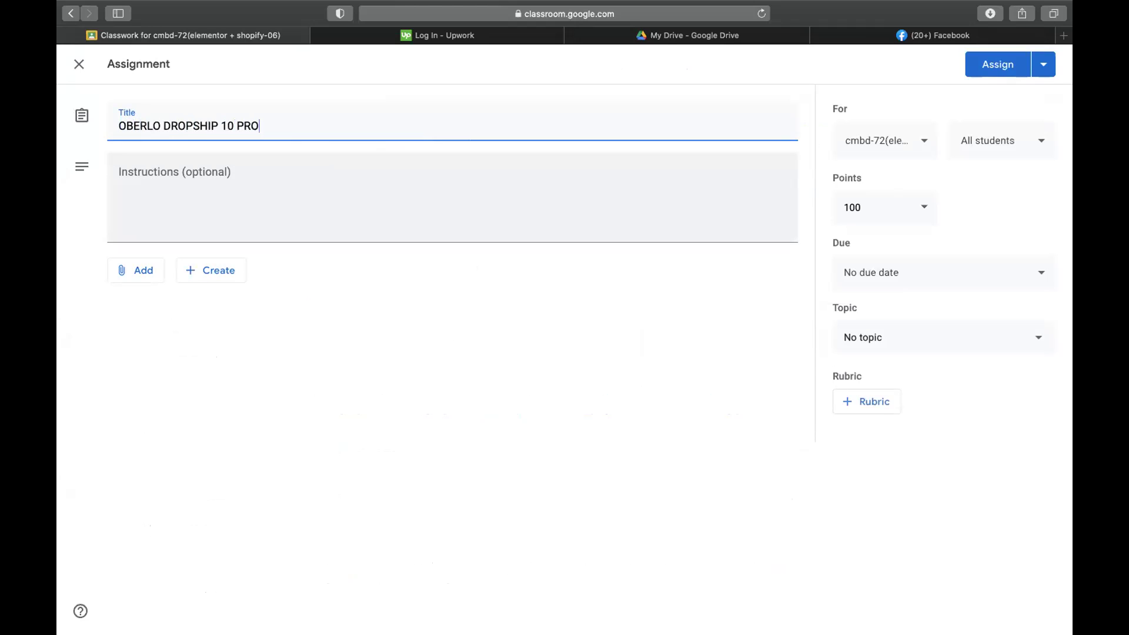
text(DUCT ASSIGNMENT)
Write instruction 1: cosmetics category, ship to BD, price below 1 USD, and begin lines 2–3.
click(317, 198)
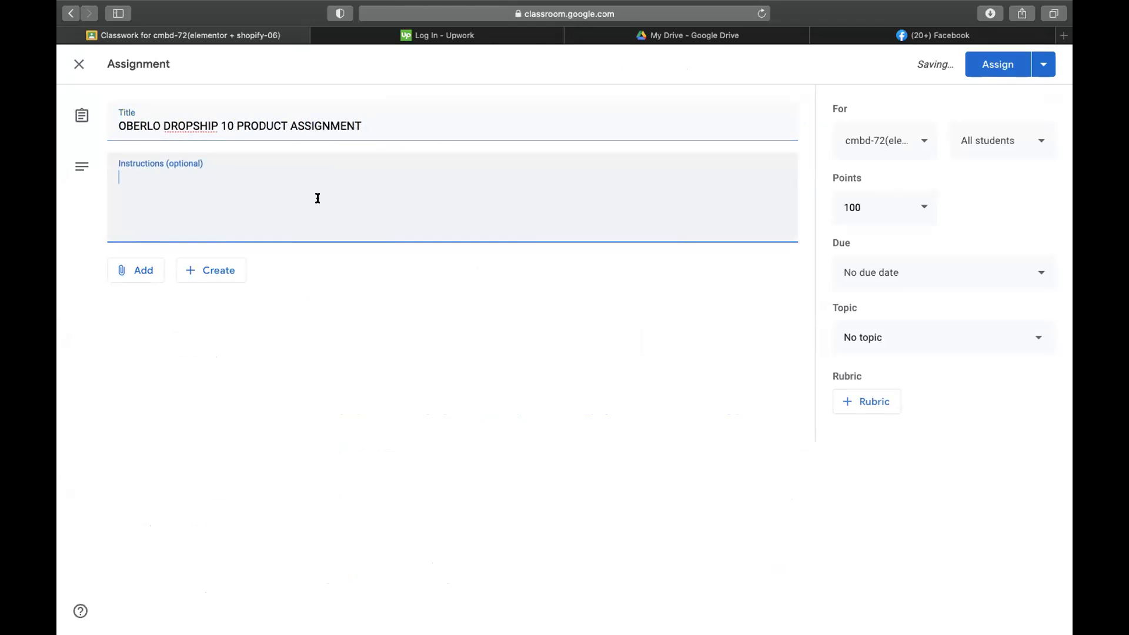
text(1. )
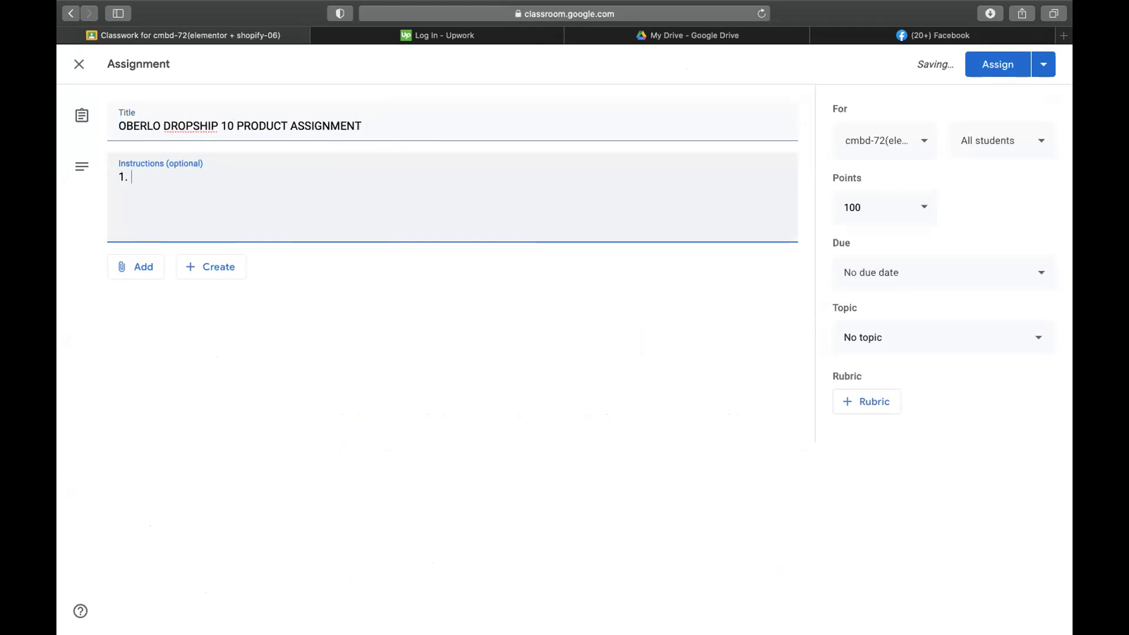
text(CRITERIA: CATEGORY)
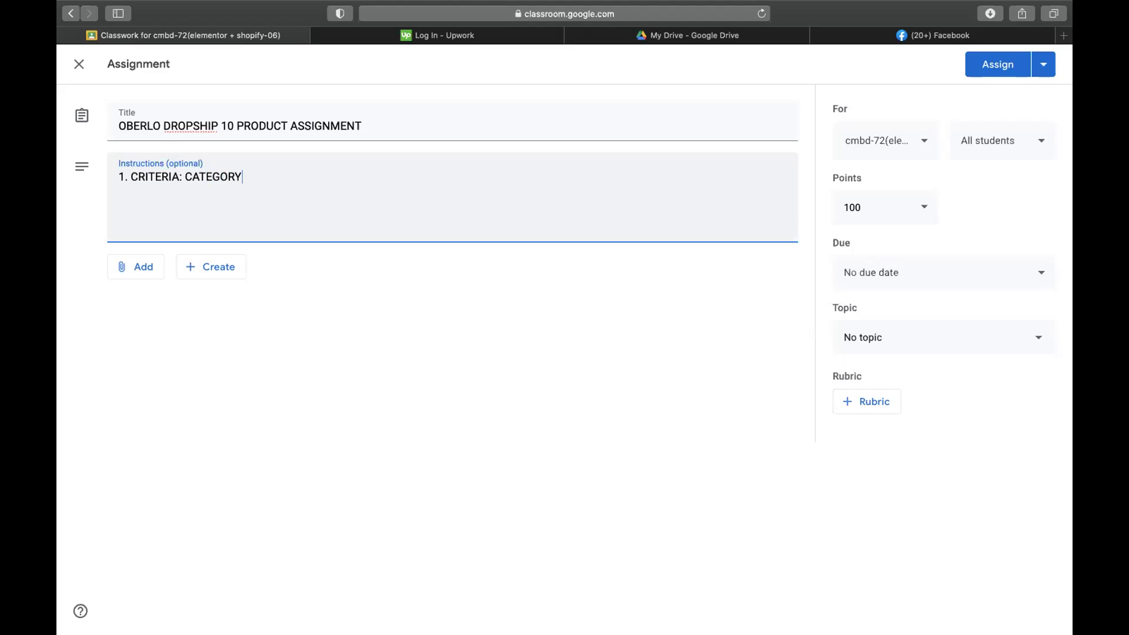
text(: cosmetics + ship to: B)
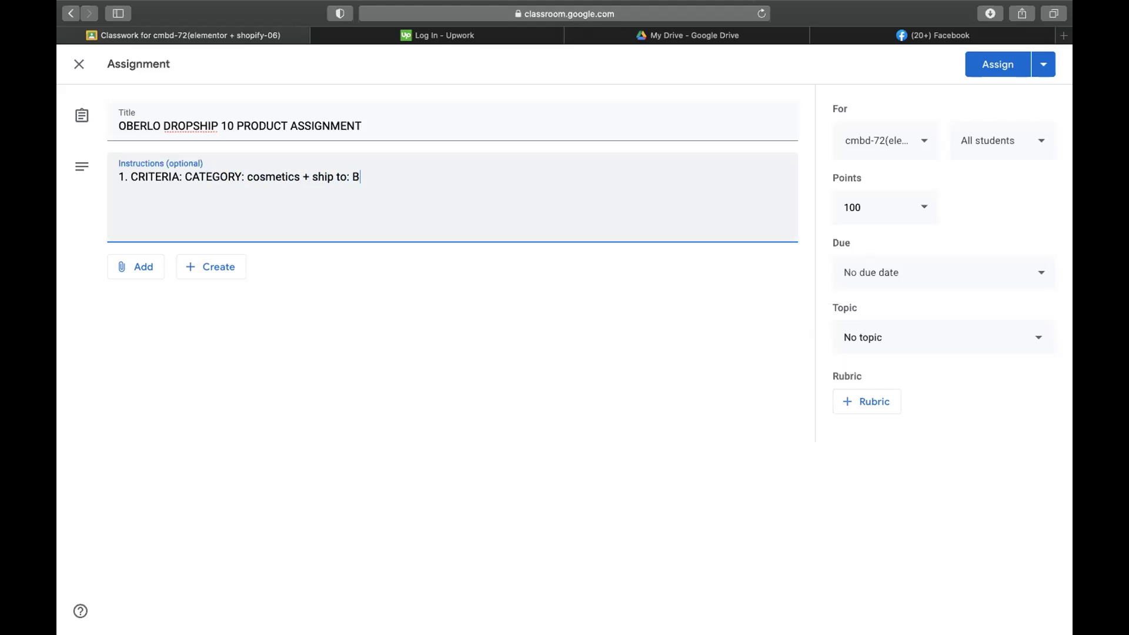
text(D + price below : 1 USD)
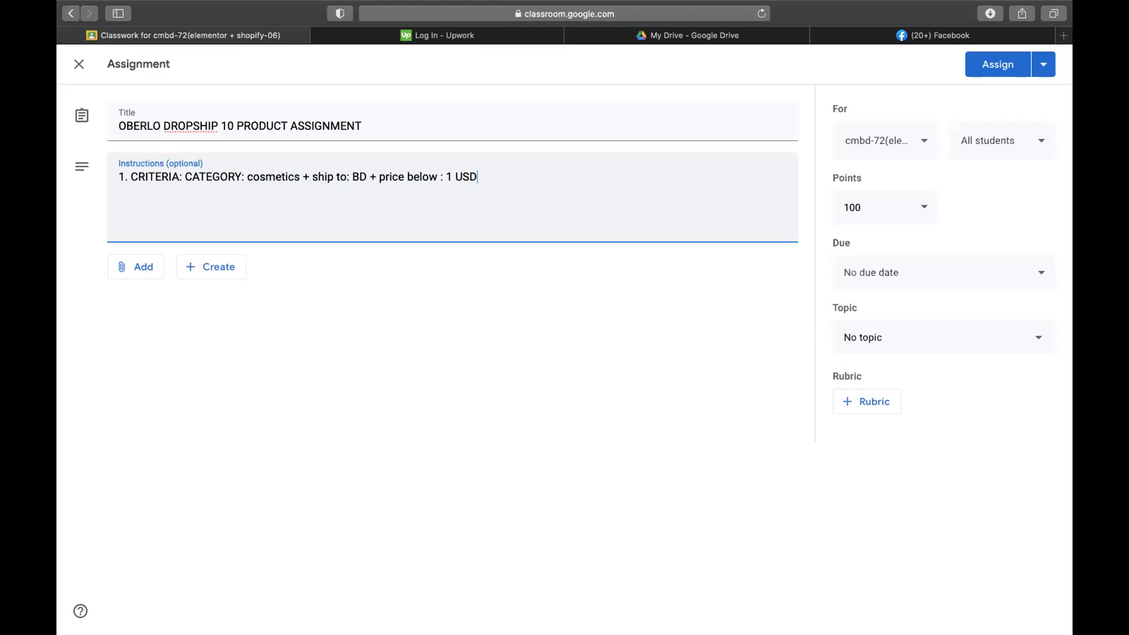
key(Return)
text(2. import )
text(10 pordu)
text(ct to y)
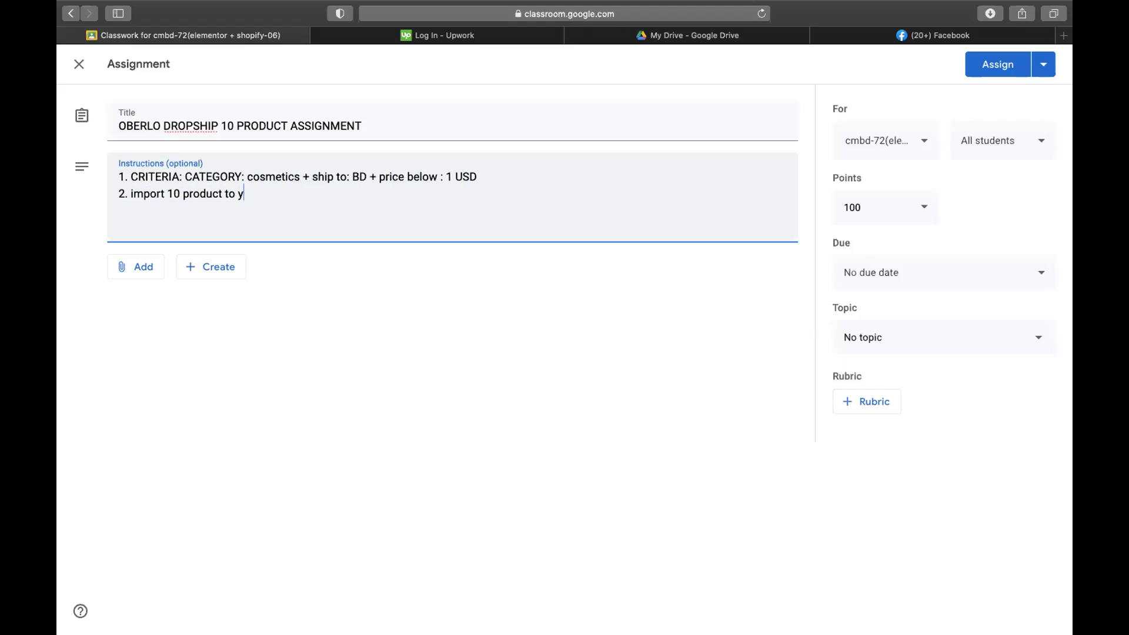
text(our store )
text(3. cust)
text(o)
text(miz)
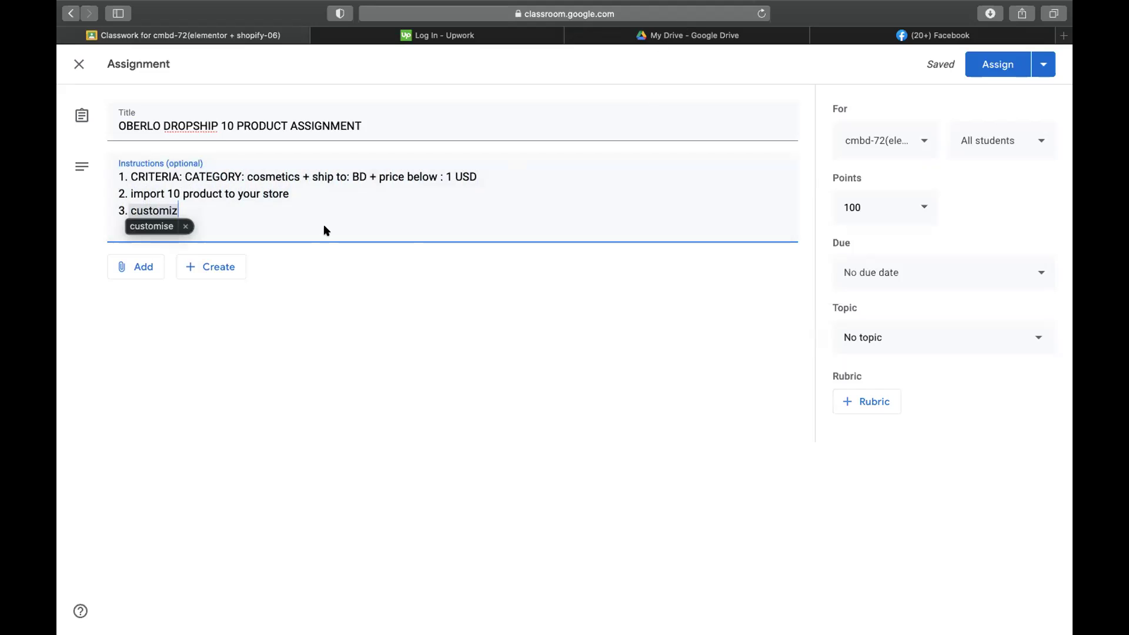
text( - )
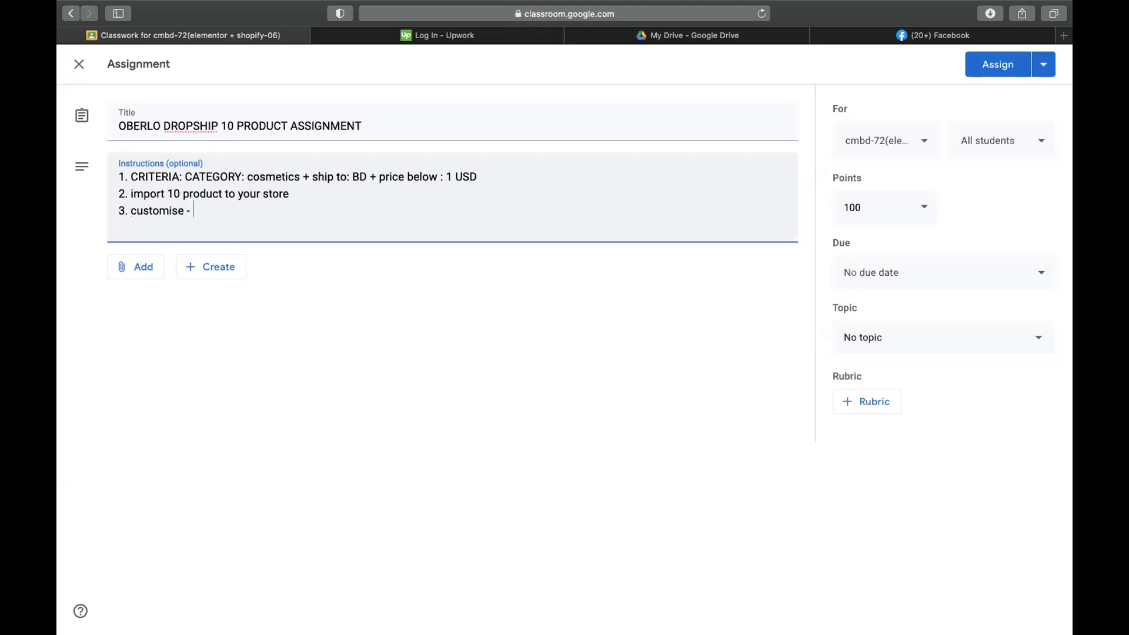
text(product title + add "product type")
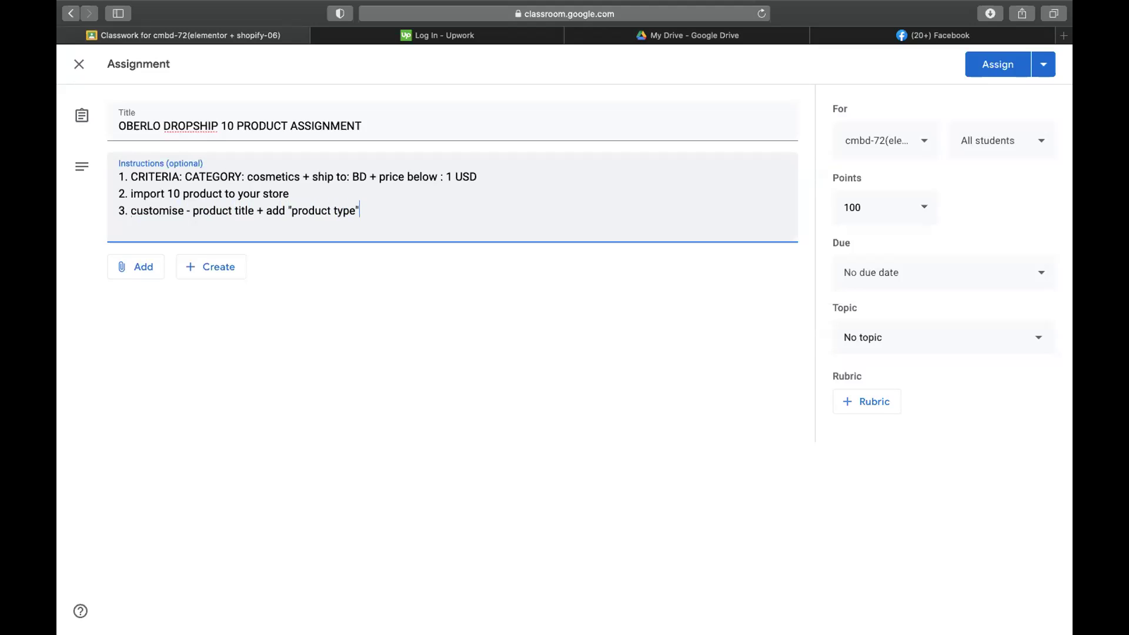
text( + collection: DROPSH)
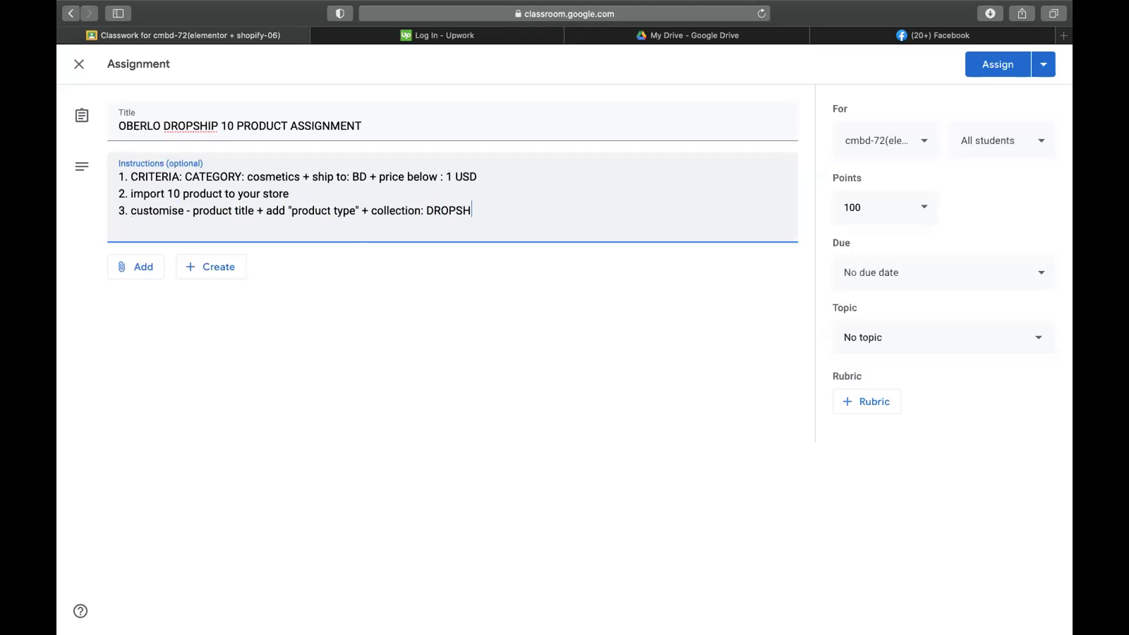
text(IP  + keep only 4 va)
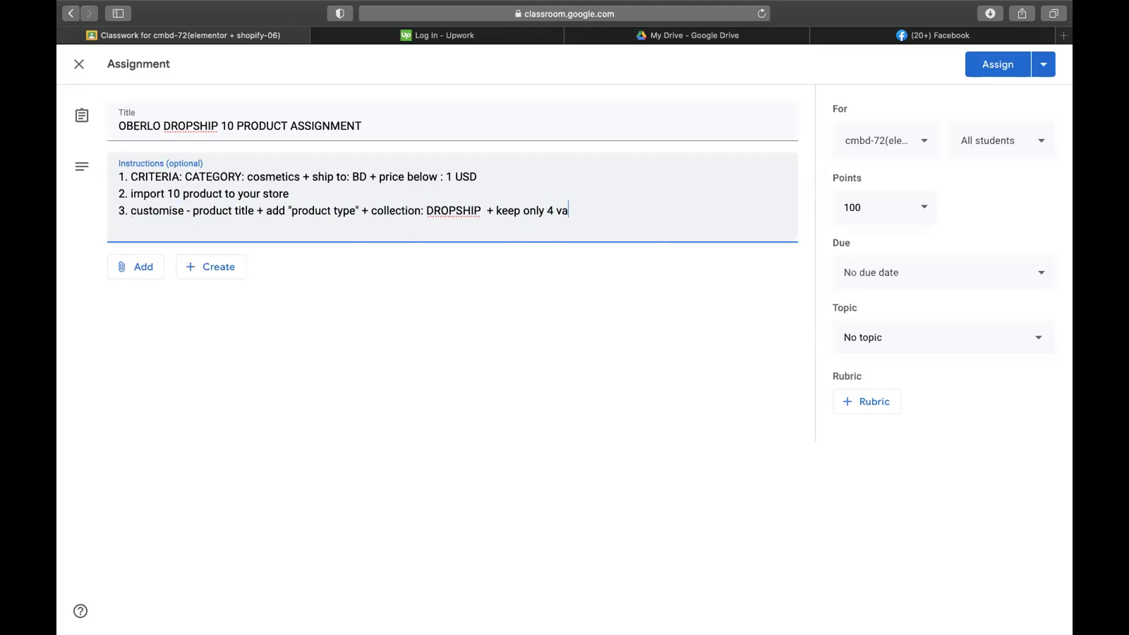
text(riation +)
Finish step 3 by asking students to edit the price and increase it by 1 Usd.
text(edit p)
text(rice ad)
key(BackSpace)
text(nd increase )
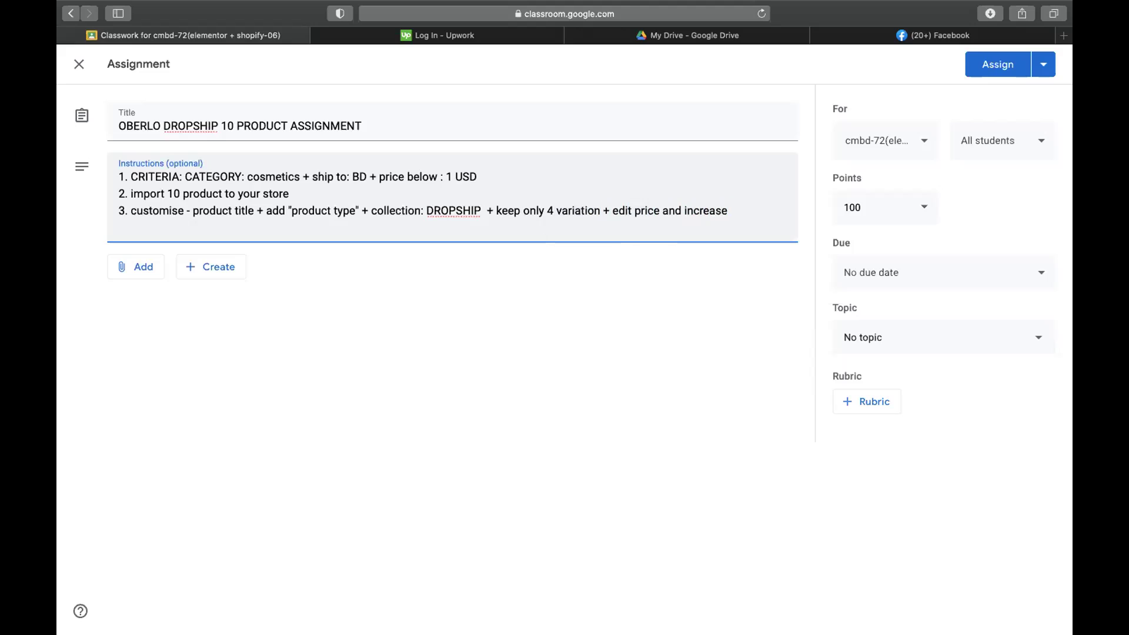
text(1 Usd)
Change step 3 to ask for a 'smaller' product title.
drag(130, 191, 287, 193)
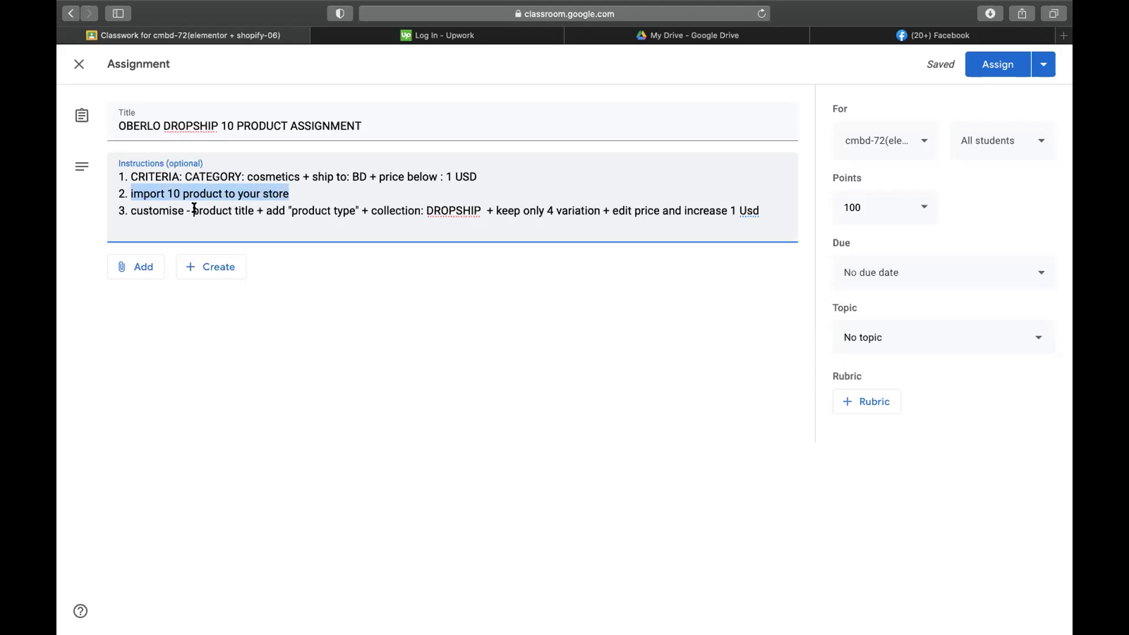
drag(186, 207, 264, 197)
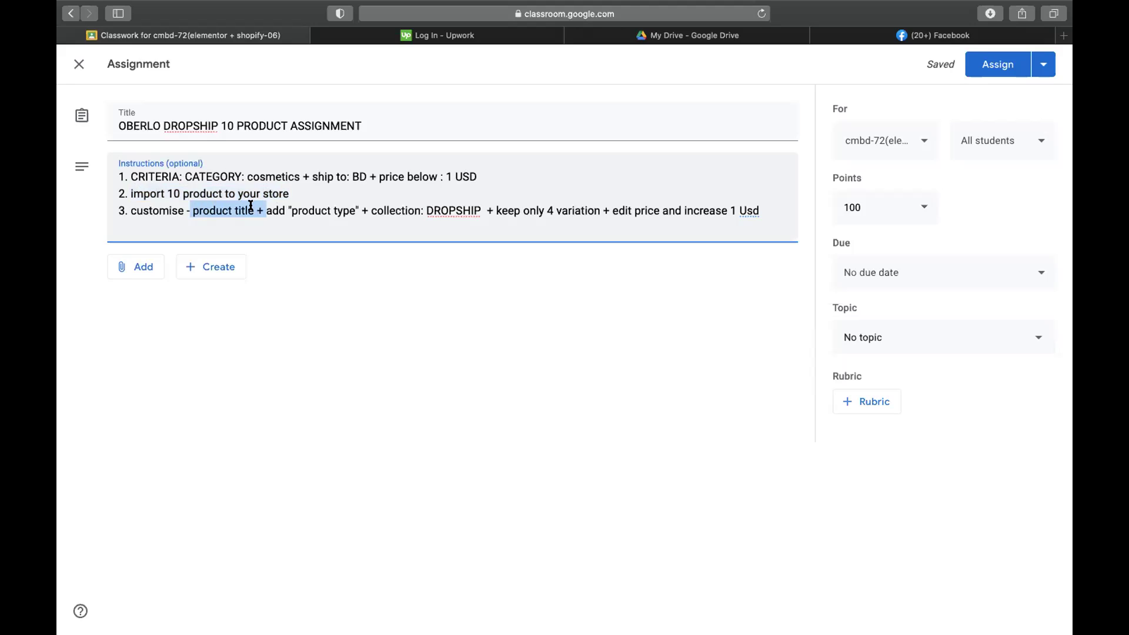
click(255, 208)
text(smaller)
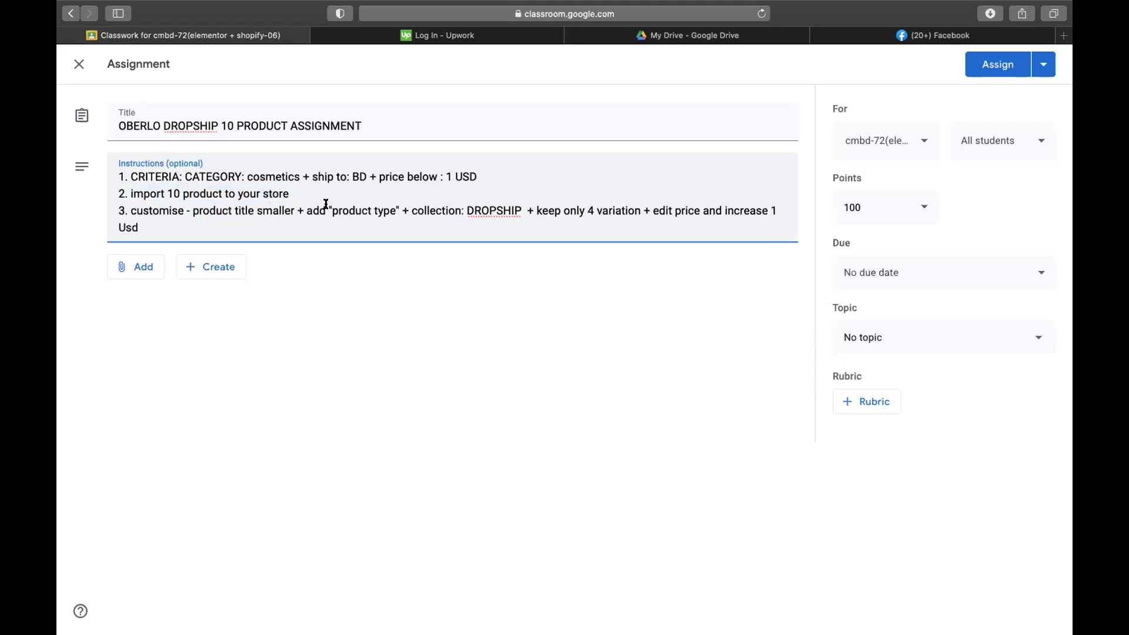
Add step 4: 'submit the collection link: "DROPSHIP"'.
click(362, 206)
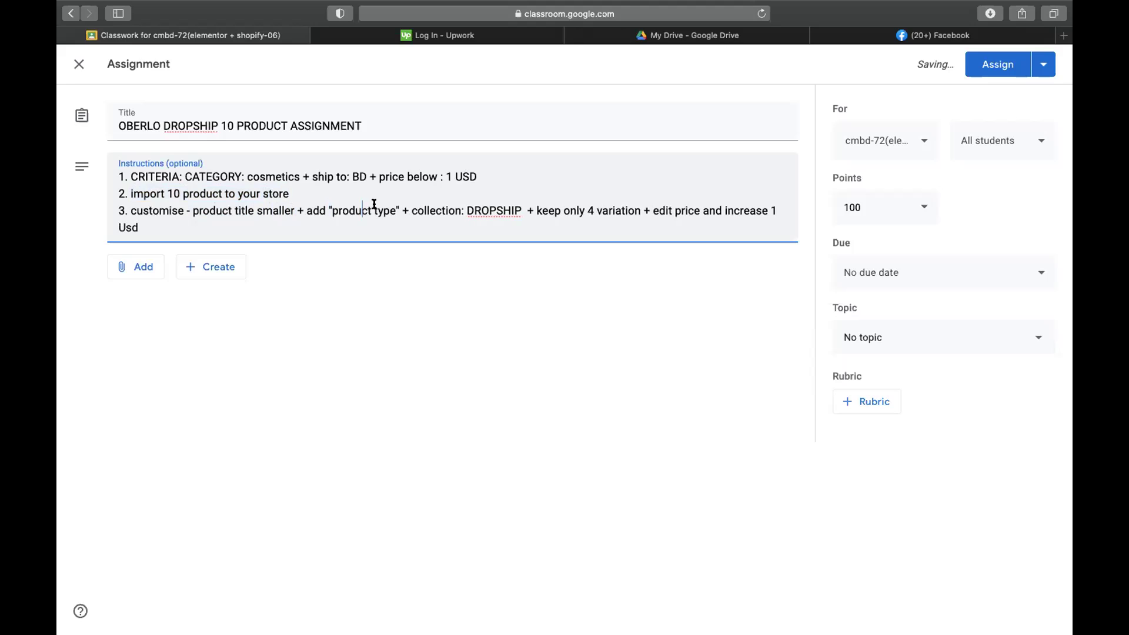
double_click(482, 203)
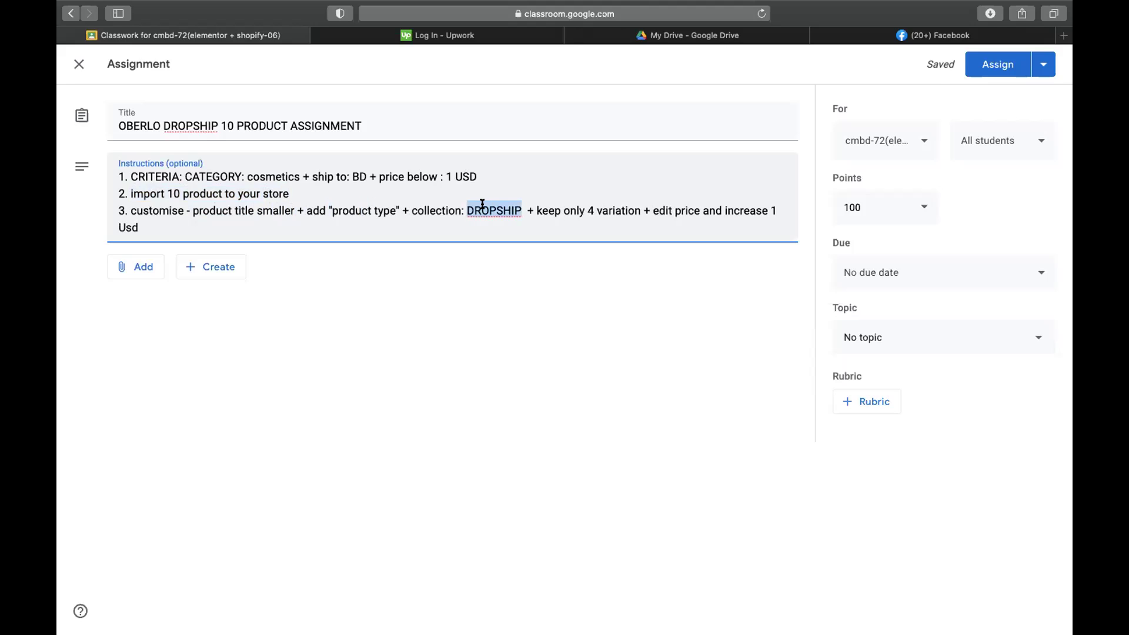
click(583, 210)
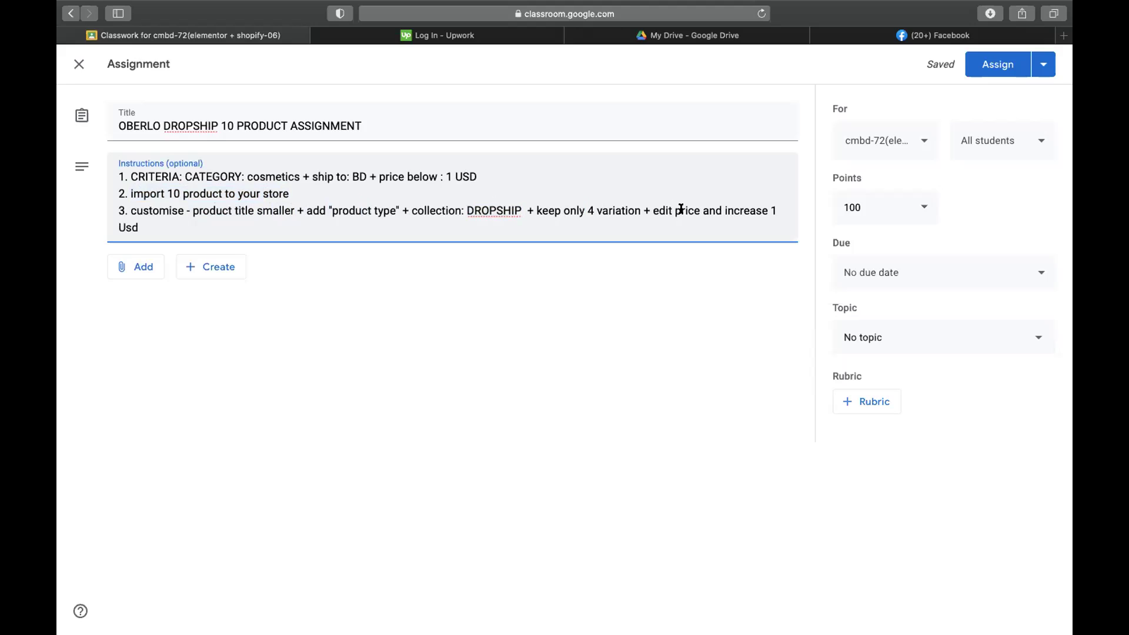
drag(650, 210, 782, 208)
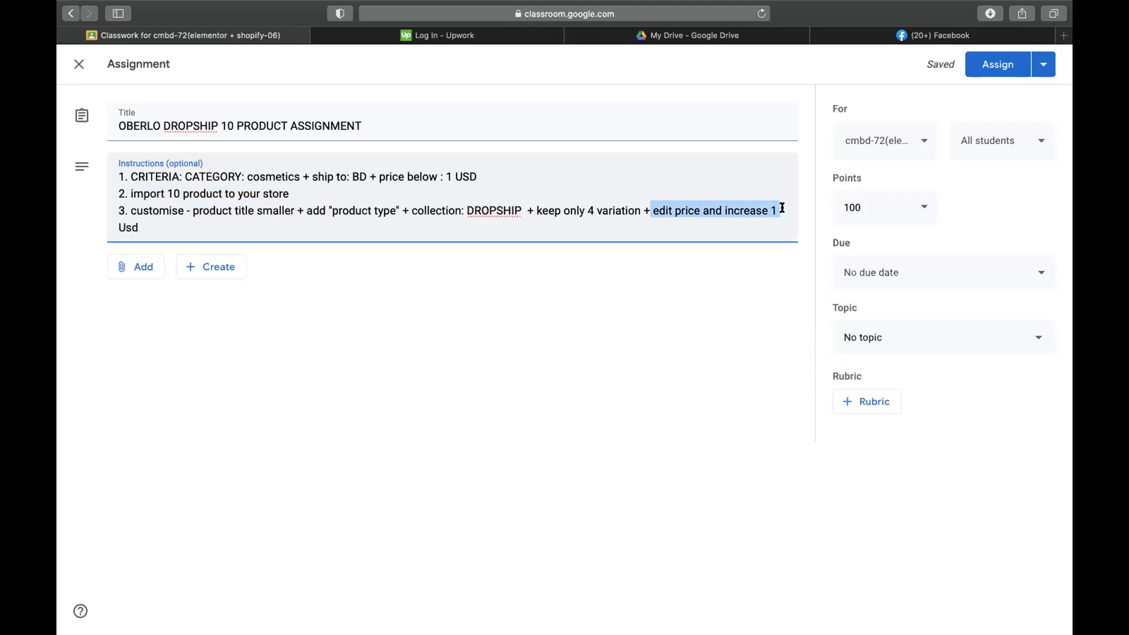
click(182, 221)
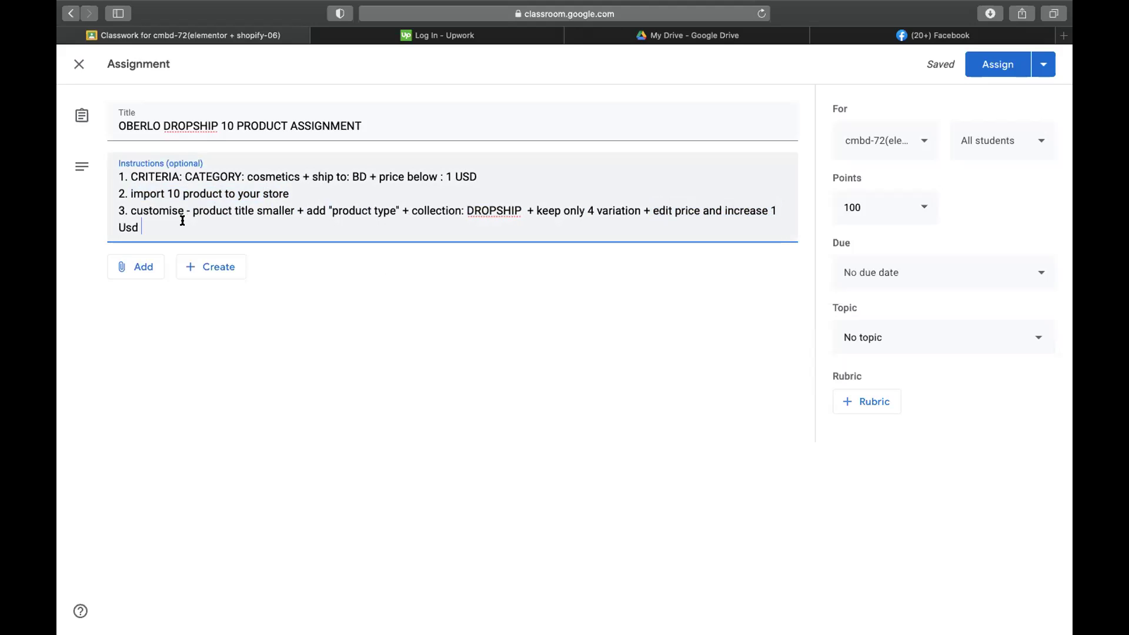
key(Return)
text(4. submit the collection link: "DROPSHIP")
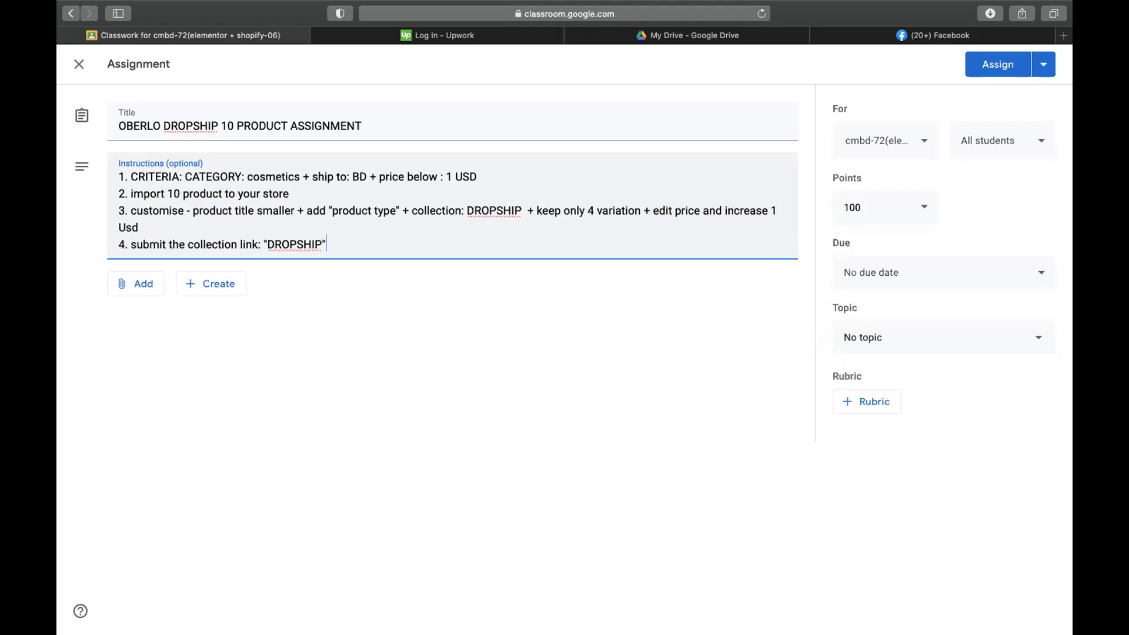
Append 'with store password' to step 4 of the instructions.
click(935, 339)
scroll(917, 423, down, 1)
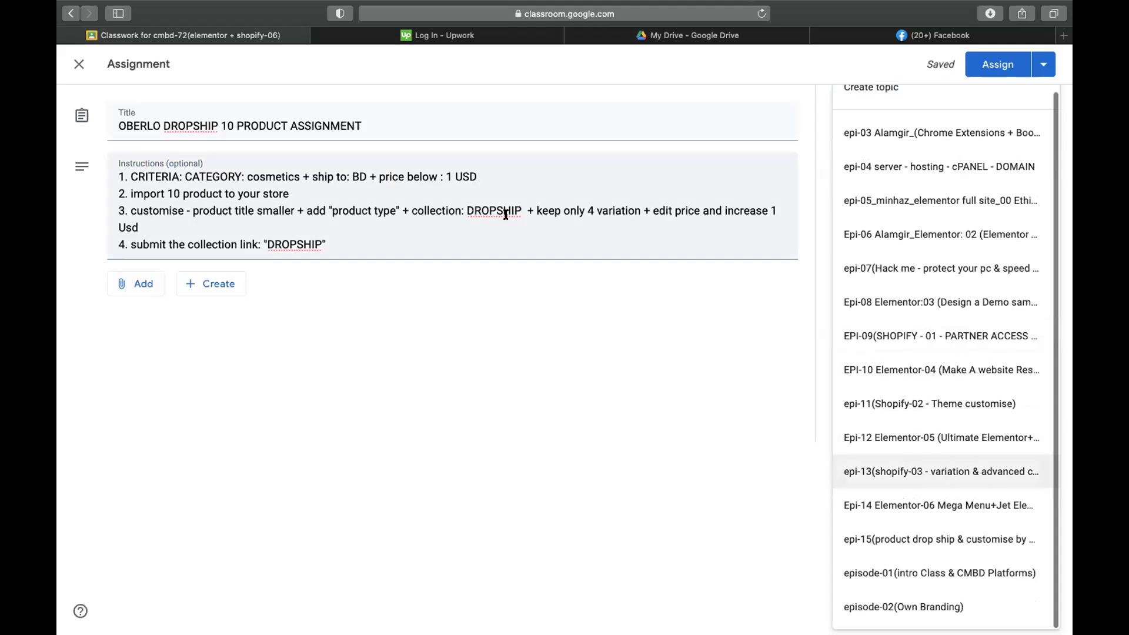
click(416, 238)
text(with store)
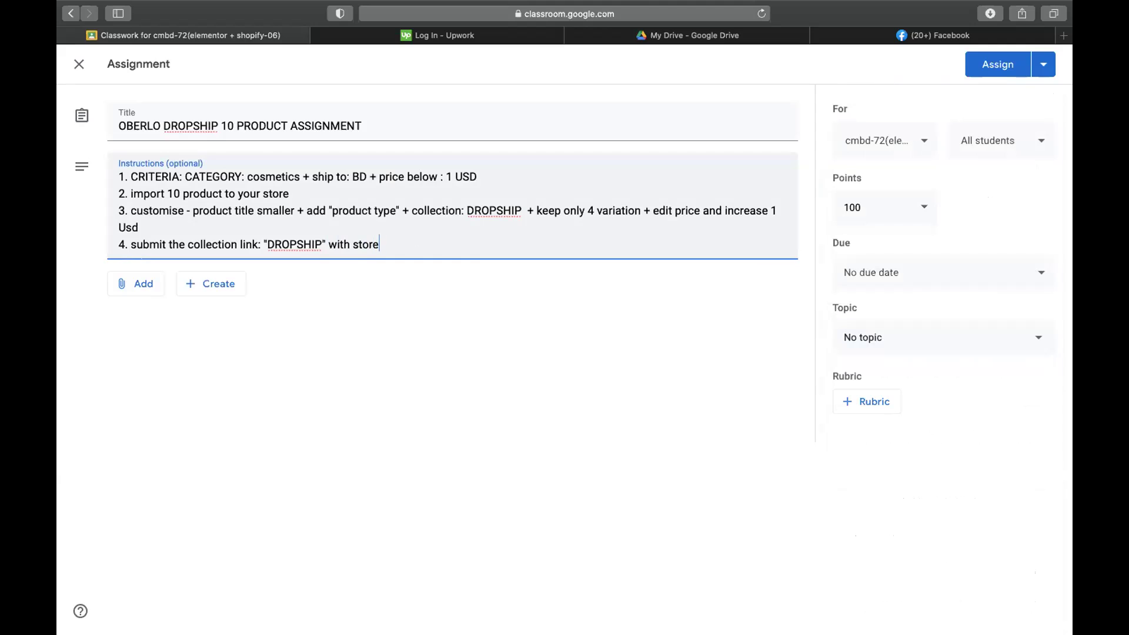
text( password)
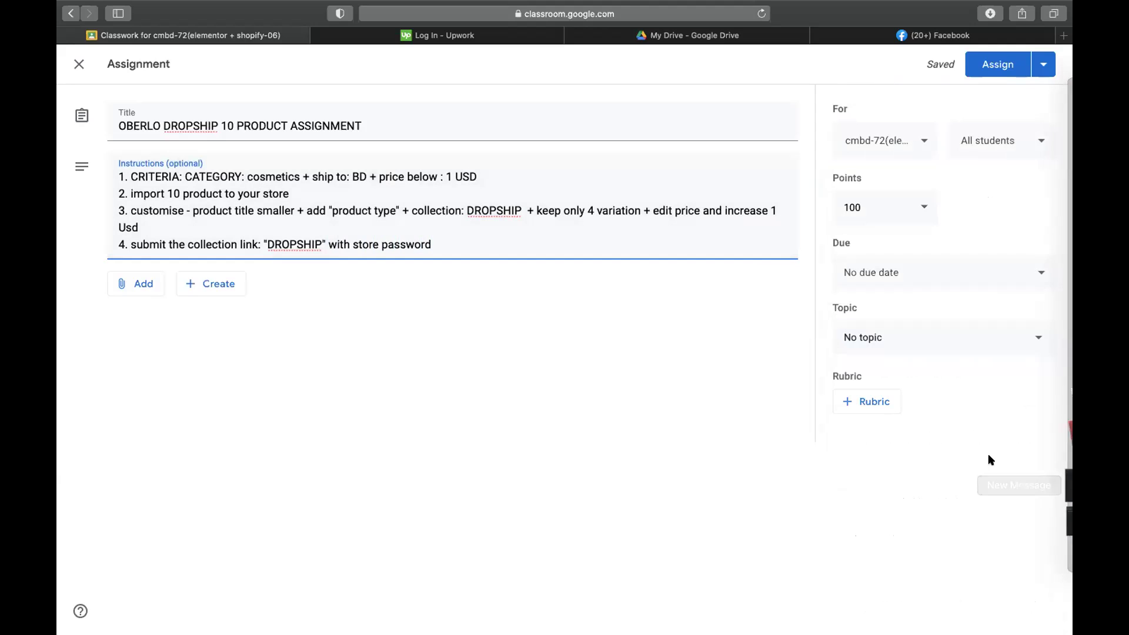
File the assignment under the epi-15 topic and assign it to the class.
click(957, 327)
scroll(918, 470, down, 1)
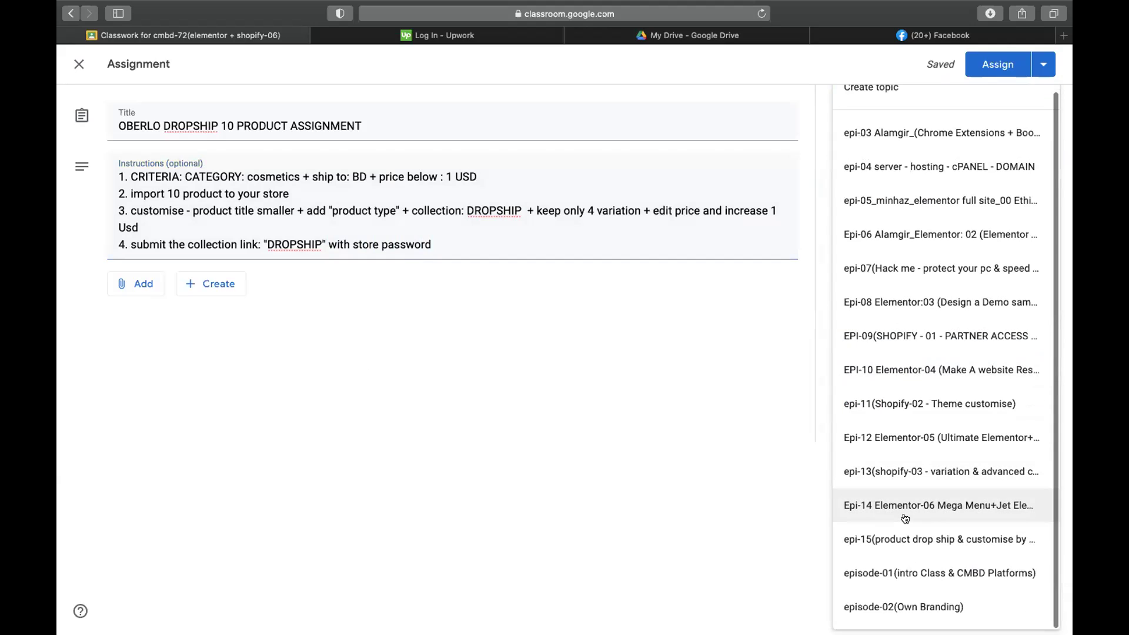
scroll(902, 235, up, 1)
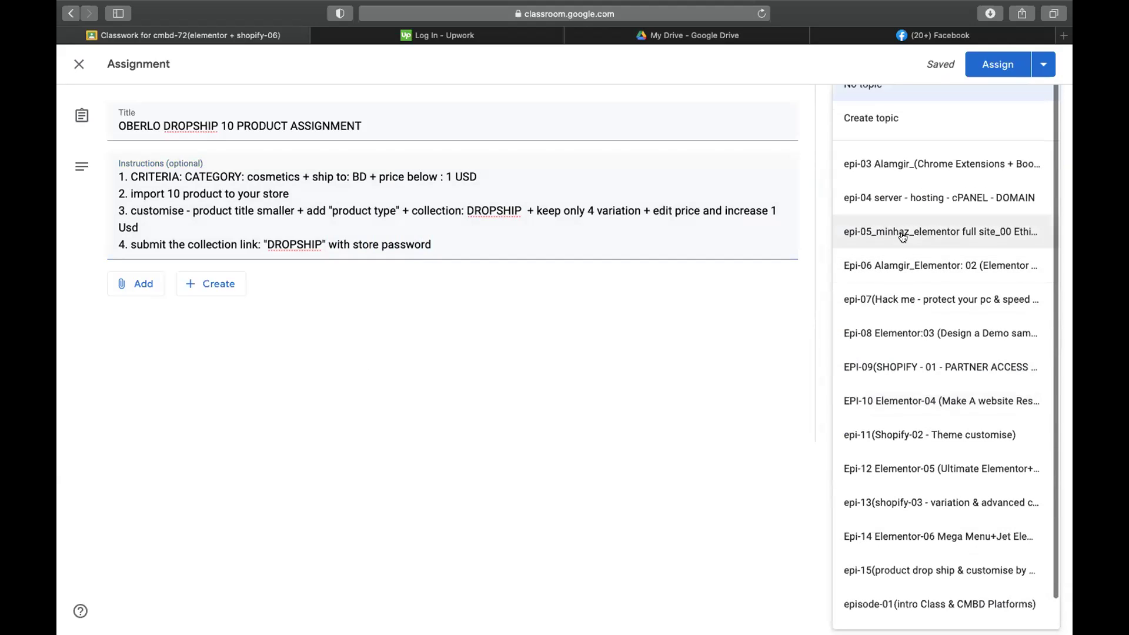
scroll(928, 481, down, 1)
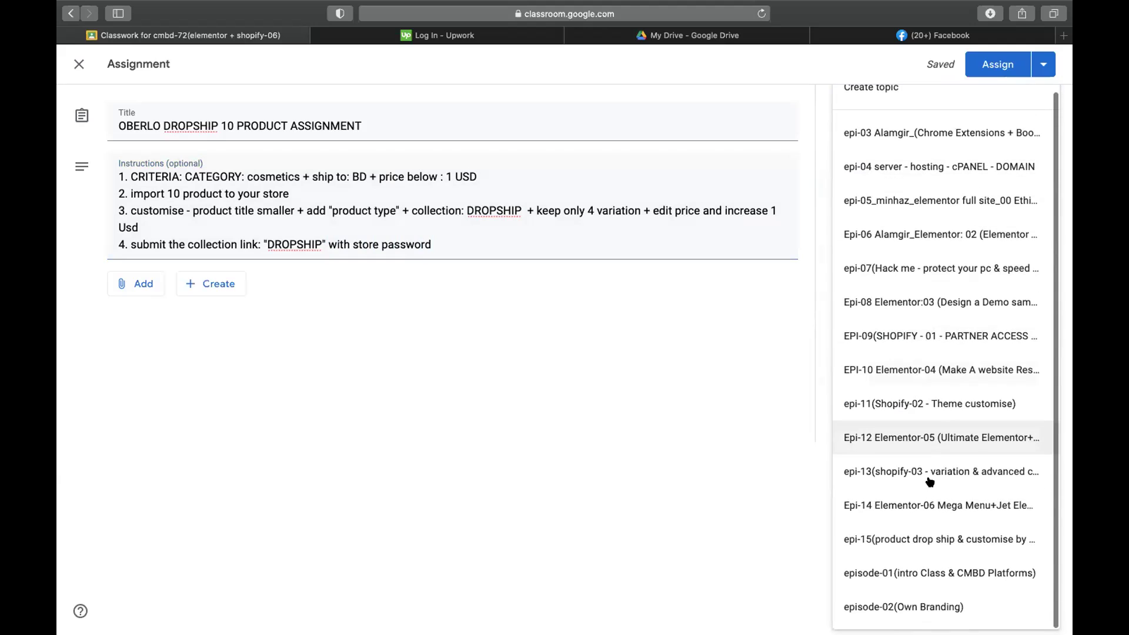
click(915, 533)
click(989, 71)
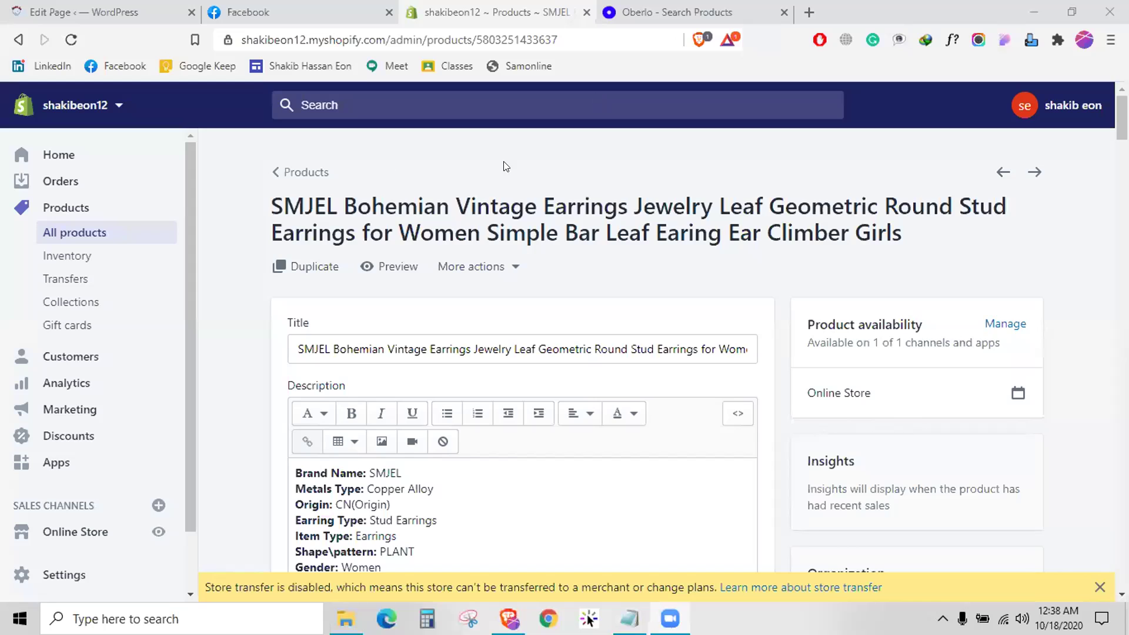
Open the Creative Snowflake Women Stud Earrings product from All products.
scroll(448, 298, down, 15)
scroll(342, 323, down, 5)
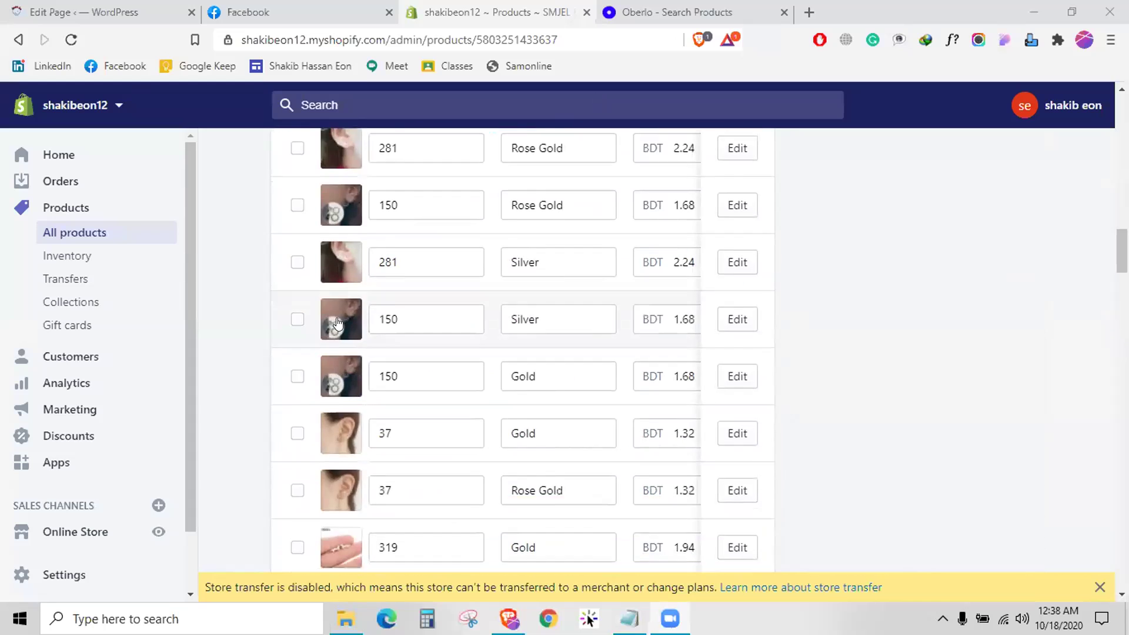
scroll(344, 336, up, 10)
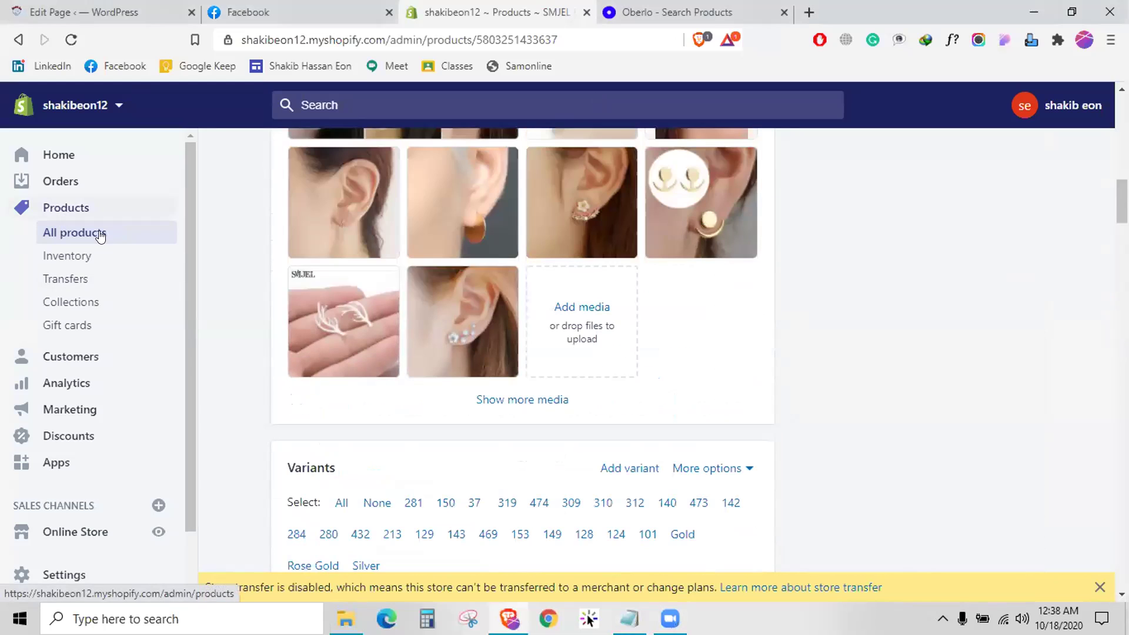
click(100, 234)
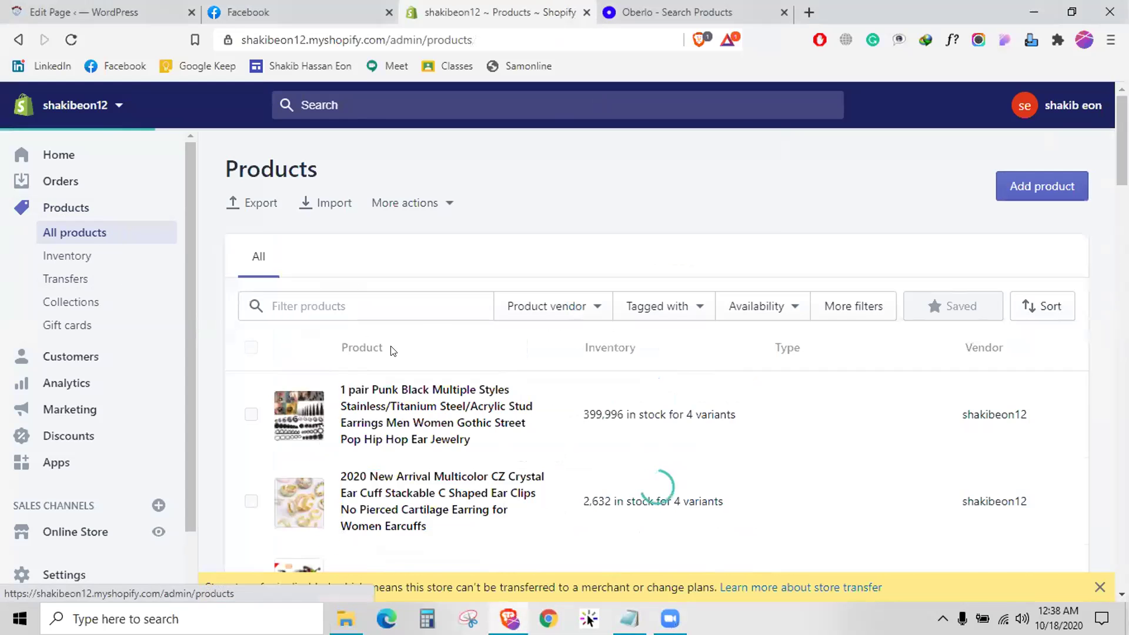
scroll(419, 316, down, 8)
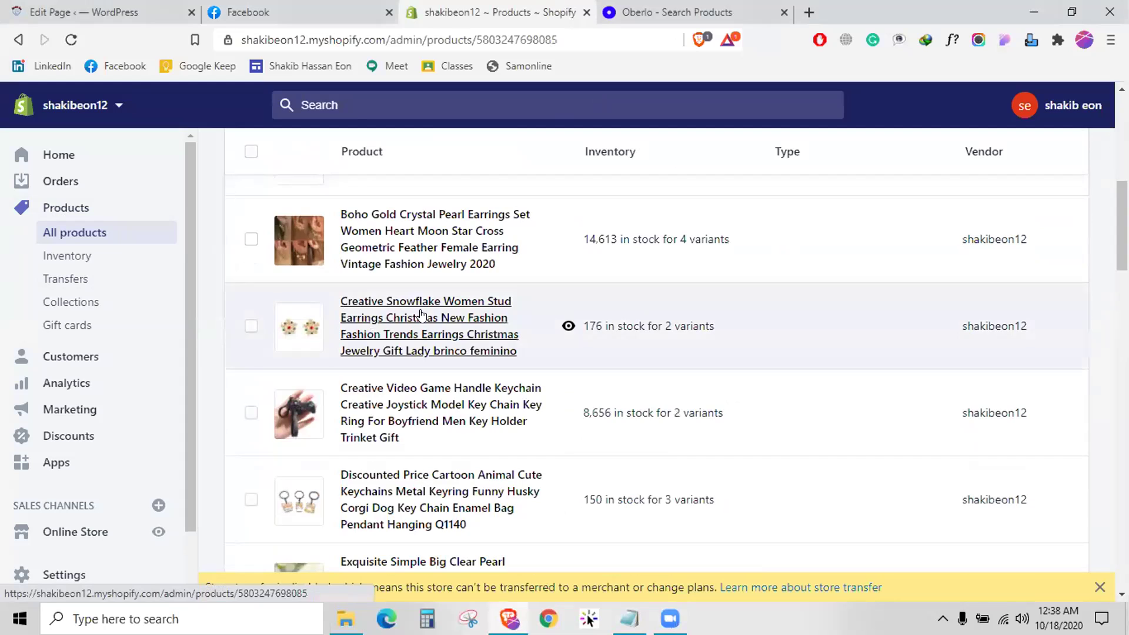
click(420, 315)
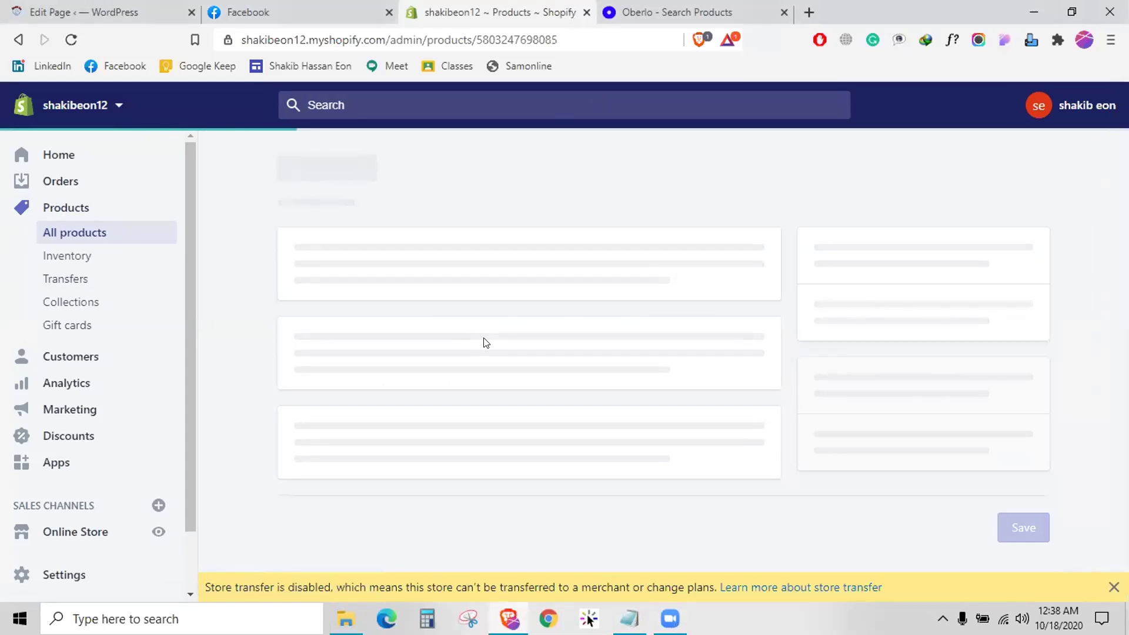
Review the product's two Gold-color Multi variants and their prices.
scroll(445, 366, down, 10)
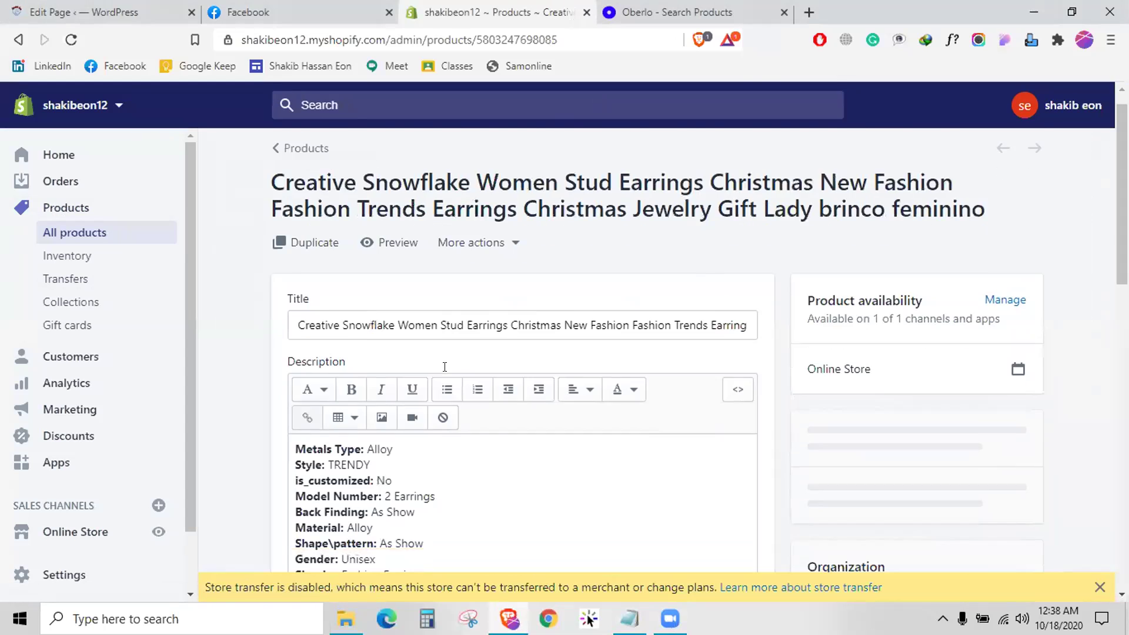
scroll(444, 365, up, 4)
scroll(576, 335, down, 5)
scroll(708, 305, up, 3)
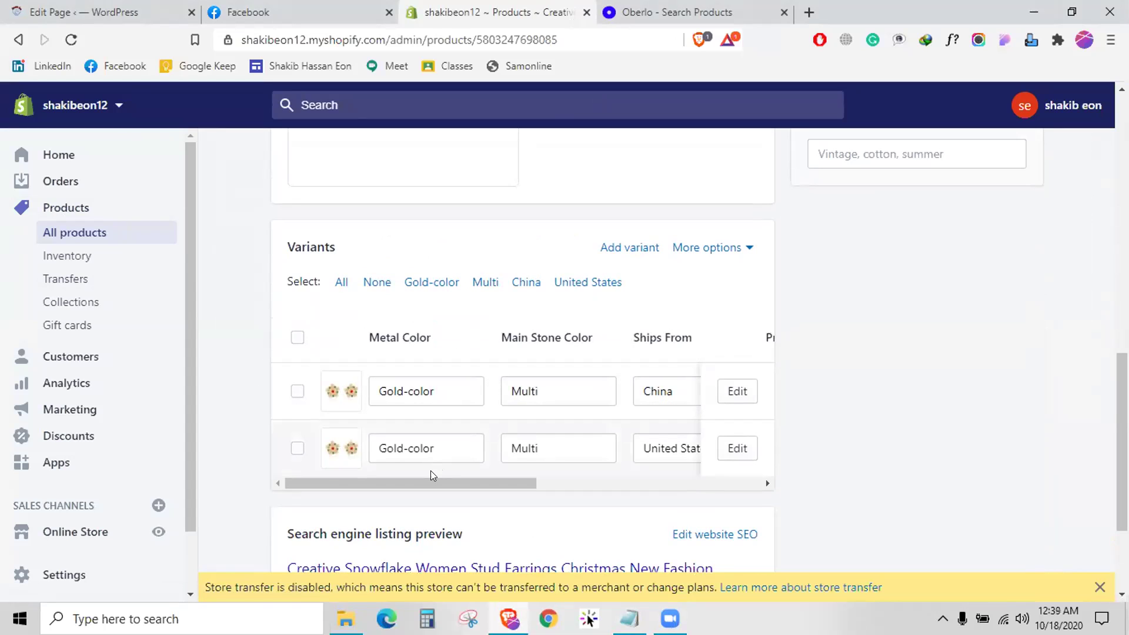
drag(427, 482, 282, 448)
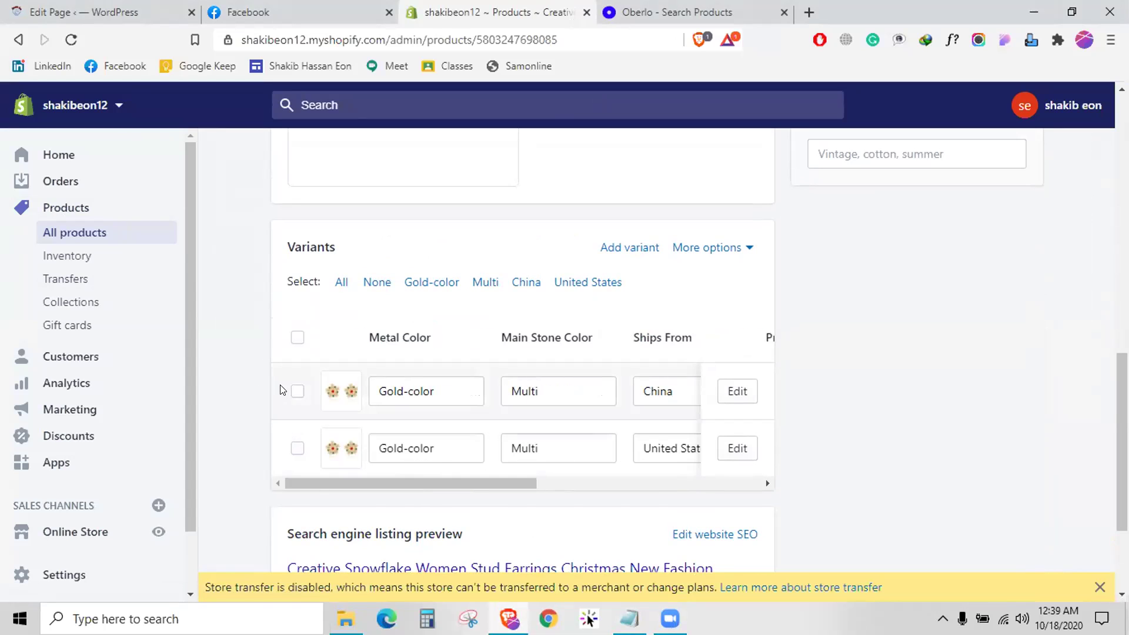